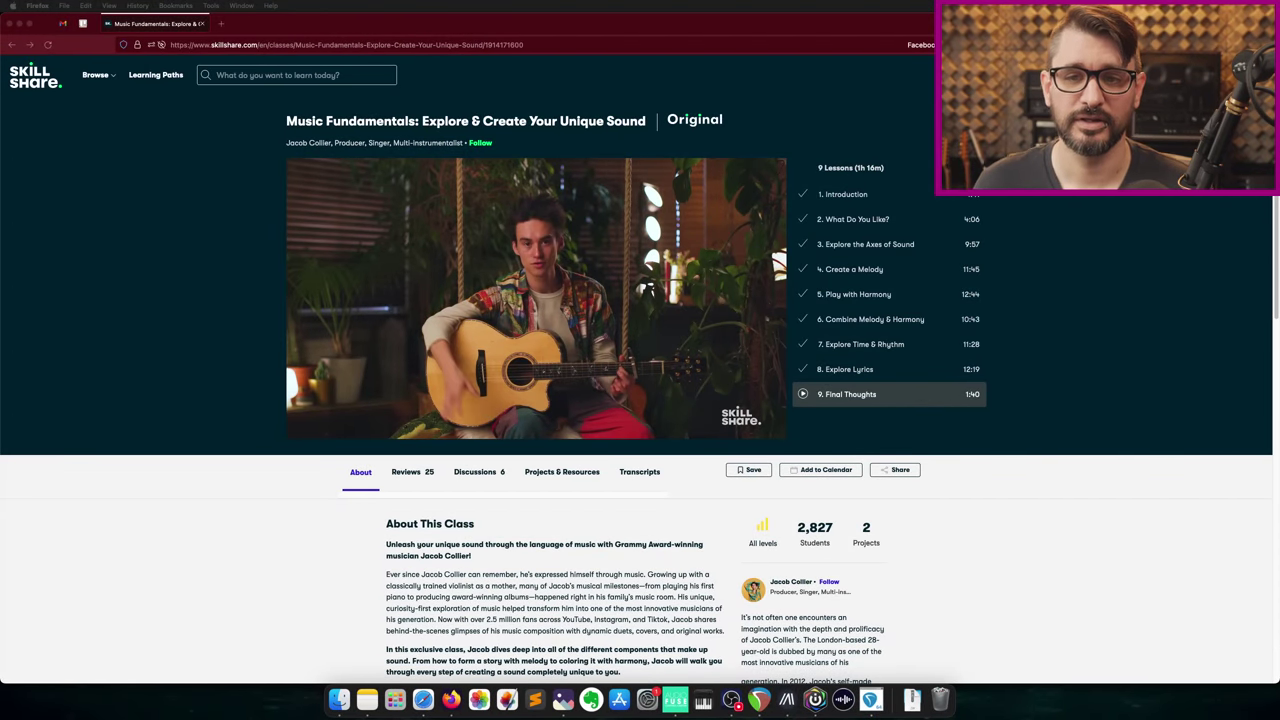
- Play the Final Thoughts lesson, then scroll through Skillshare's recommended classes
left_click(780, 430)
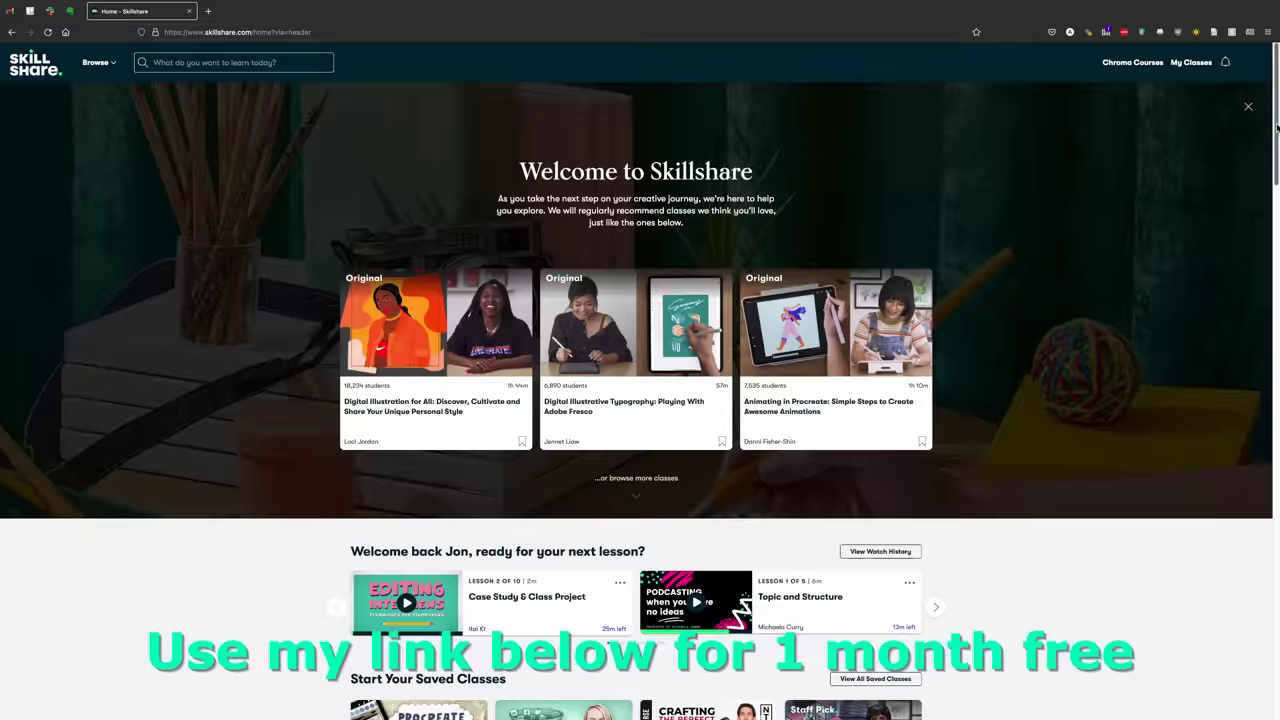
scroll(640, 400, "down", 5)
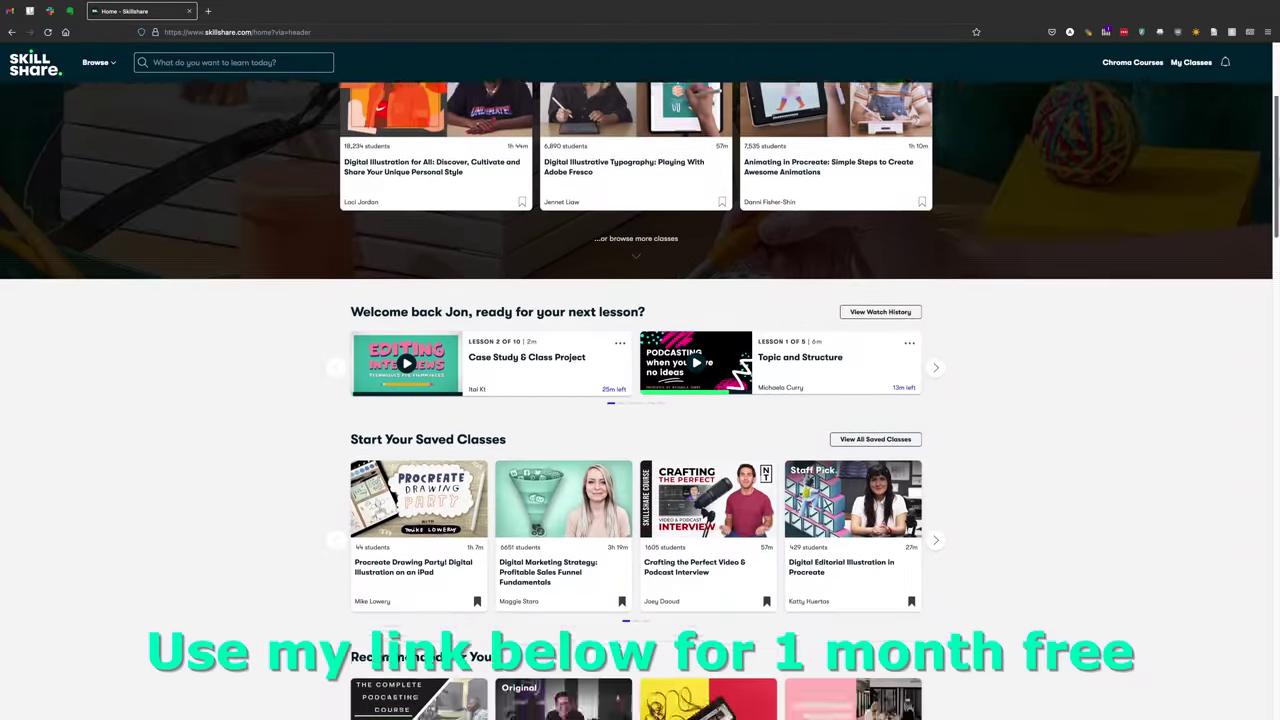
scroll(640, 400, "down", 4)
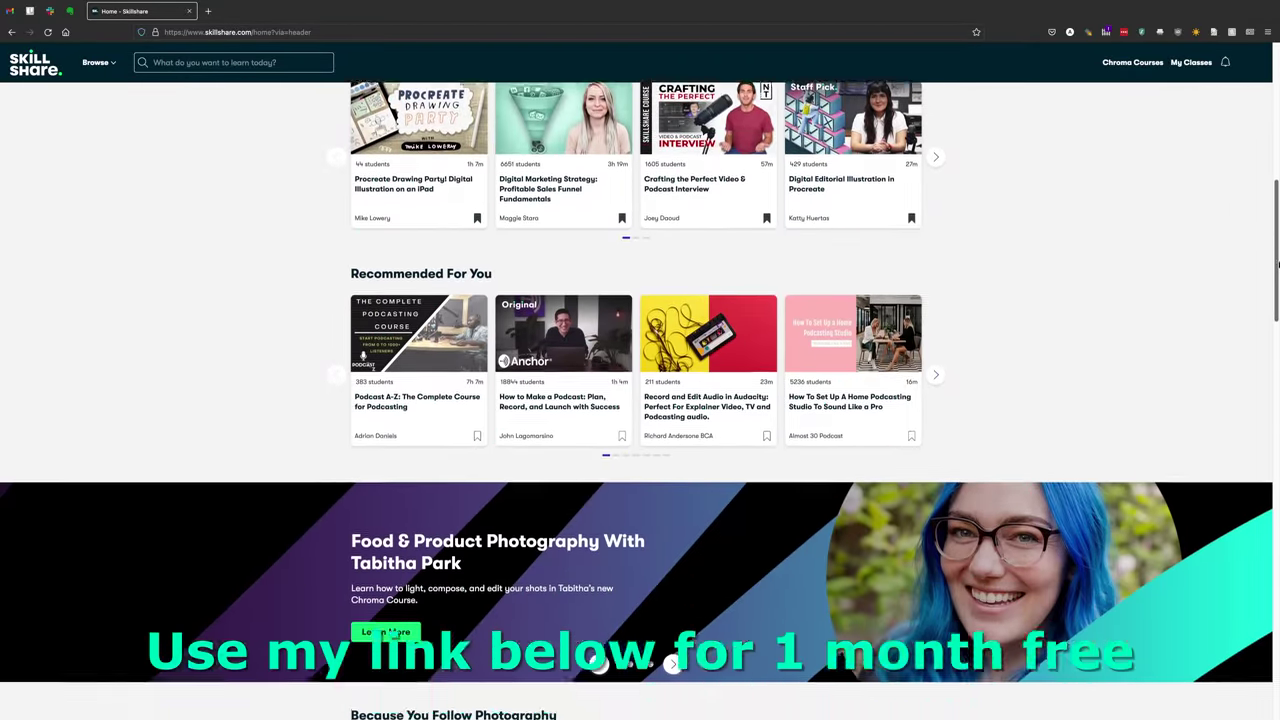
left_click_drag(1277, 265, 1276, 323)
scroll(1276, 323, "down", 3)
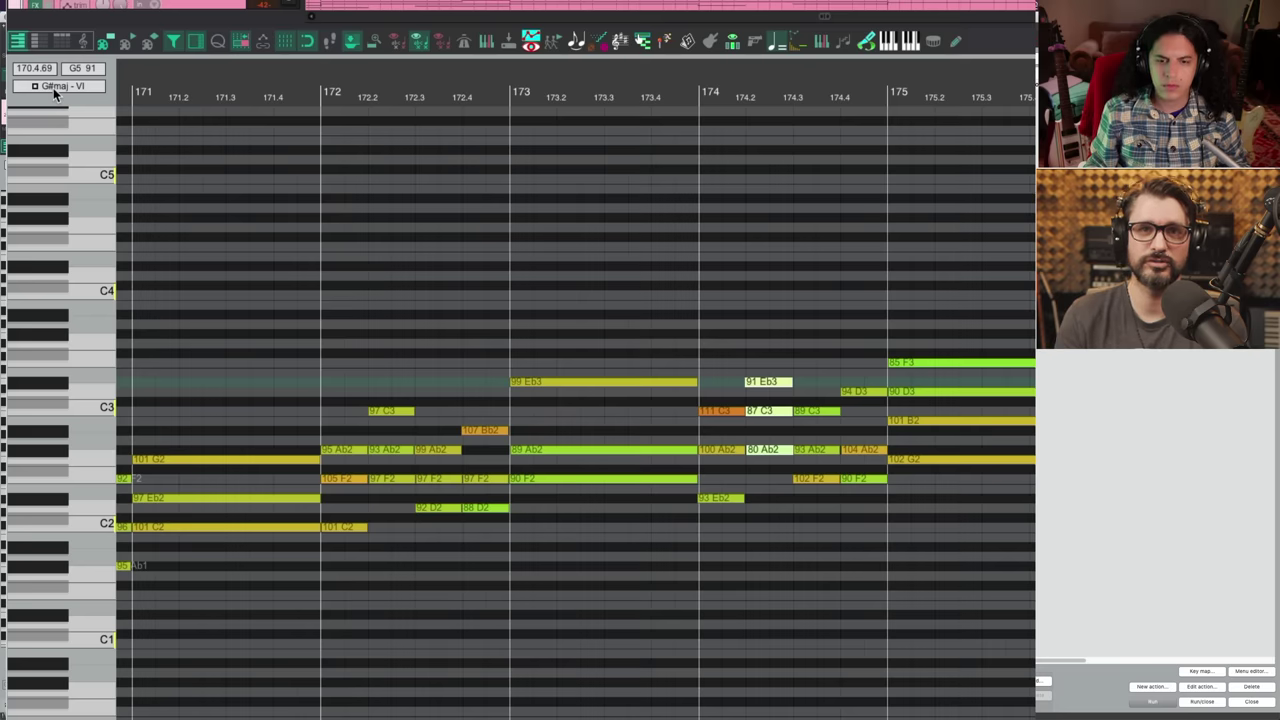
mouse_move(1052, 708)
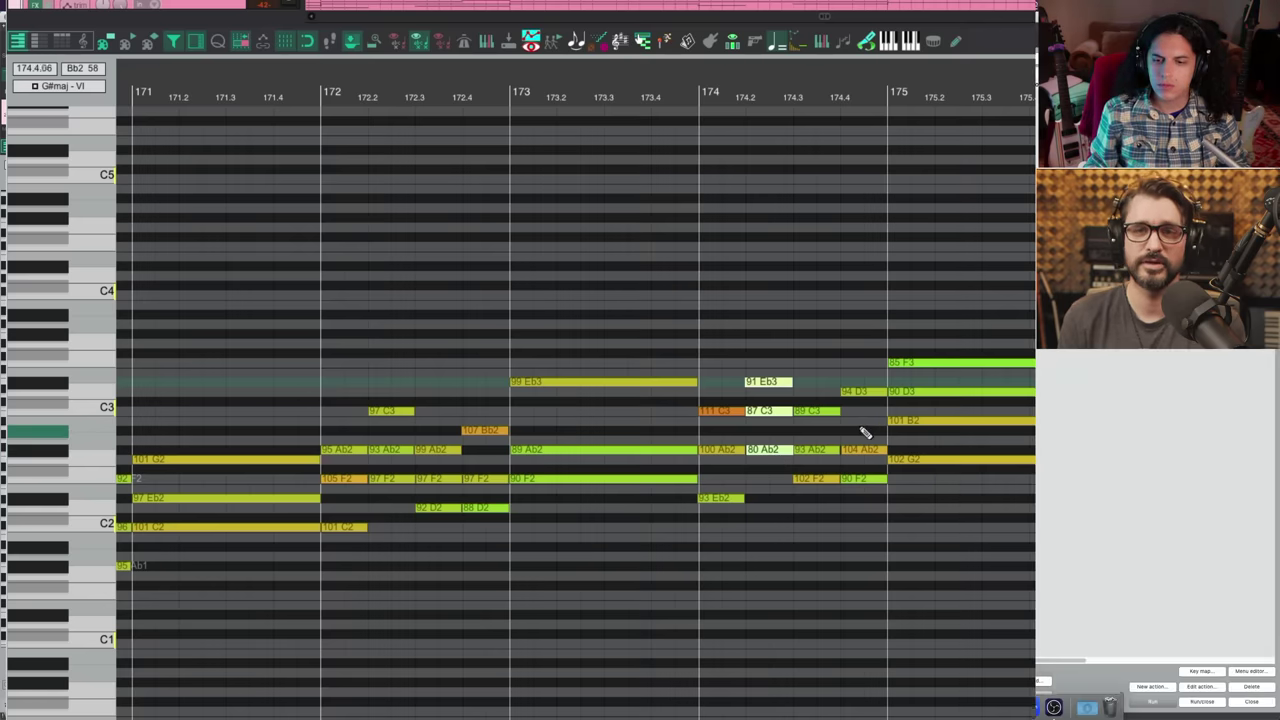
right_click(1056, 708)
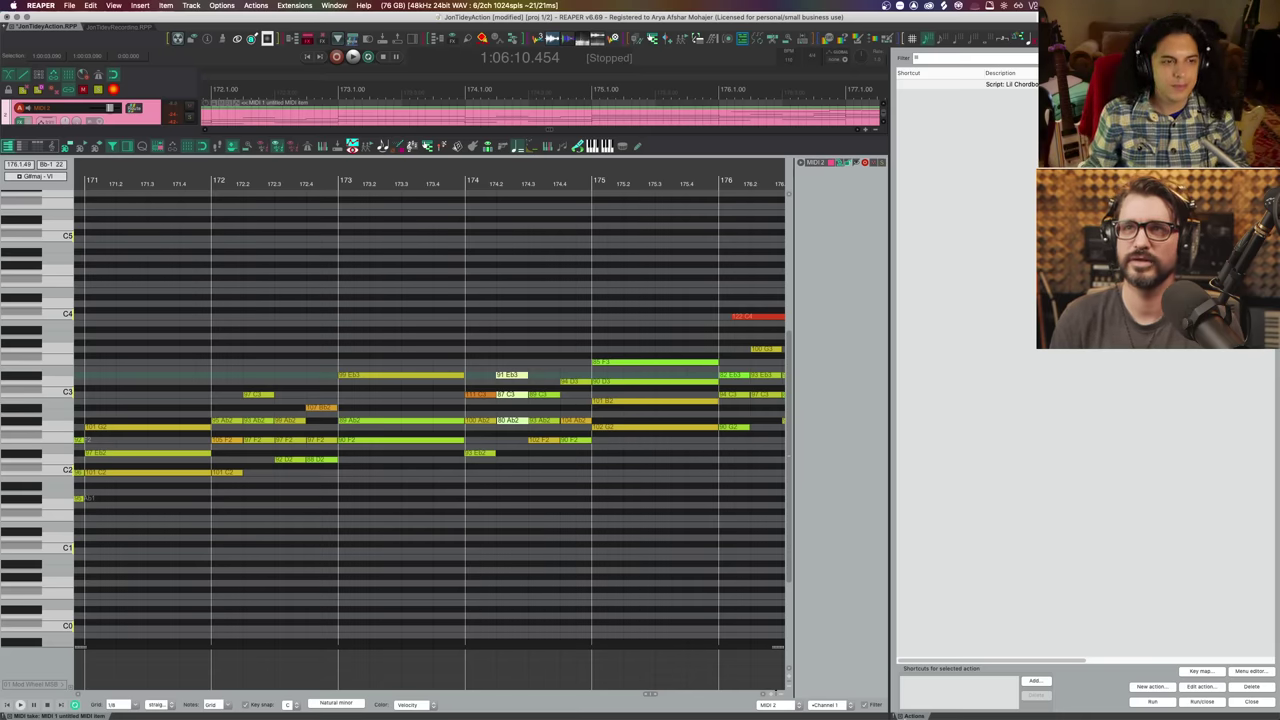
- Enlarge the MIDI editor, zoom to bar 168 and set the play position at its start
mouse_move(904, 710)
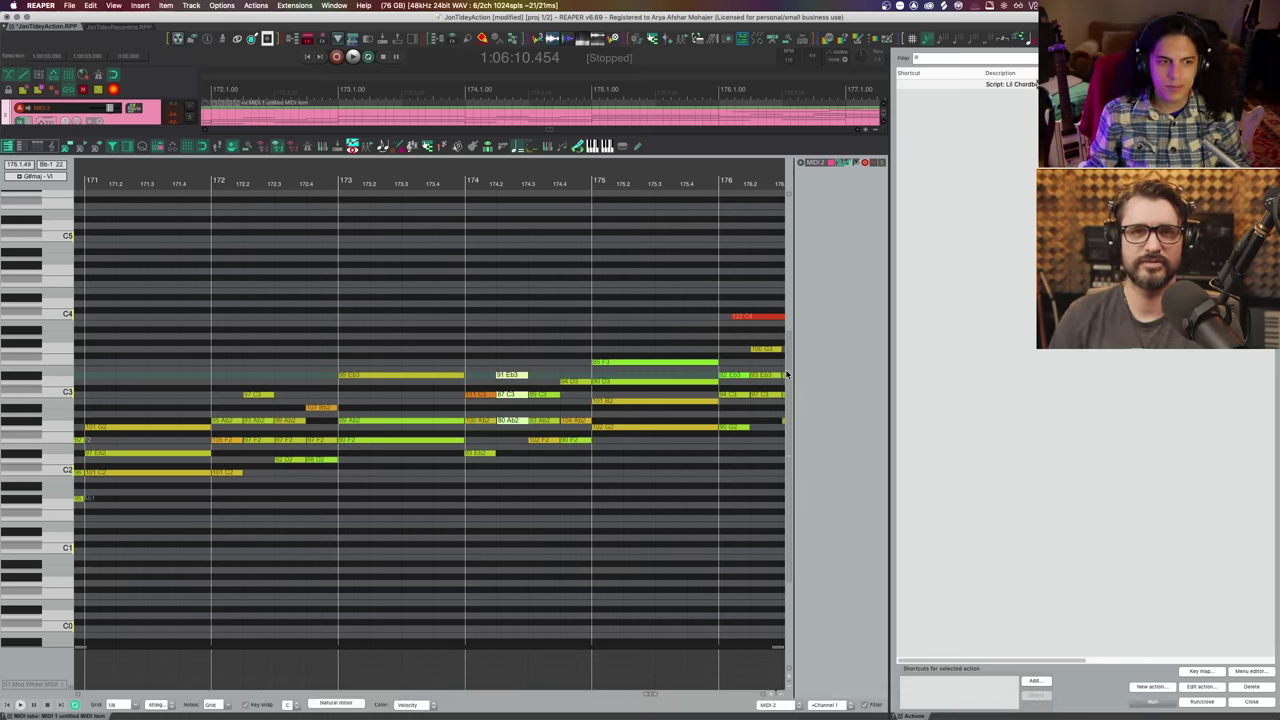
key("ctrl+alt+d")
scroll(363, 437, "up", 10)
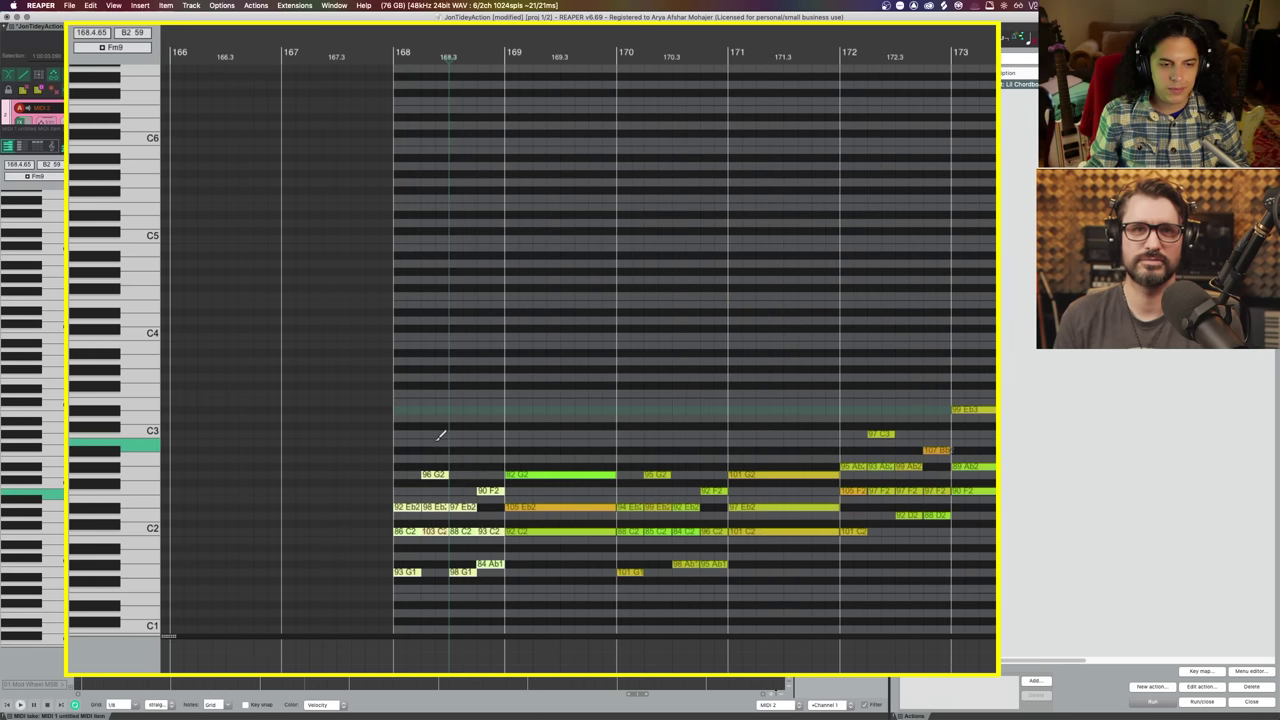
scroll(477, 447, "left", 3)
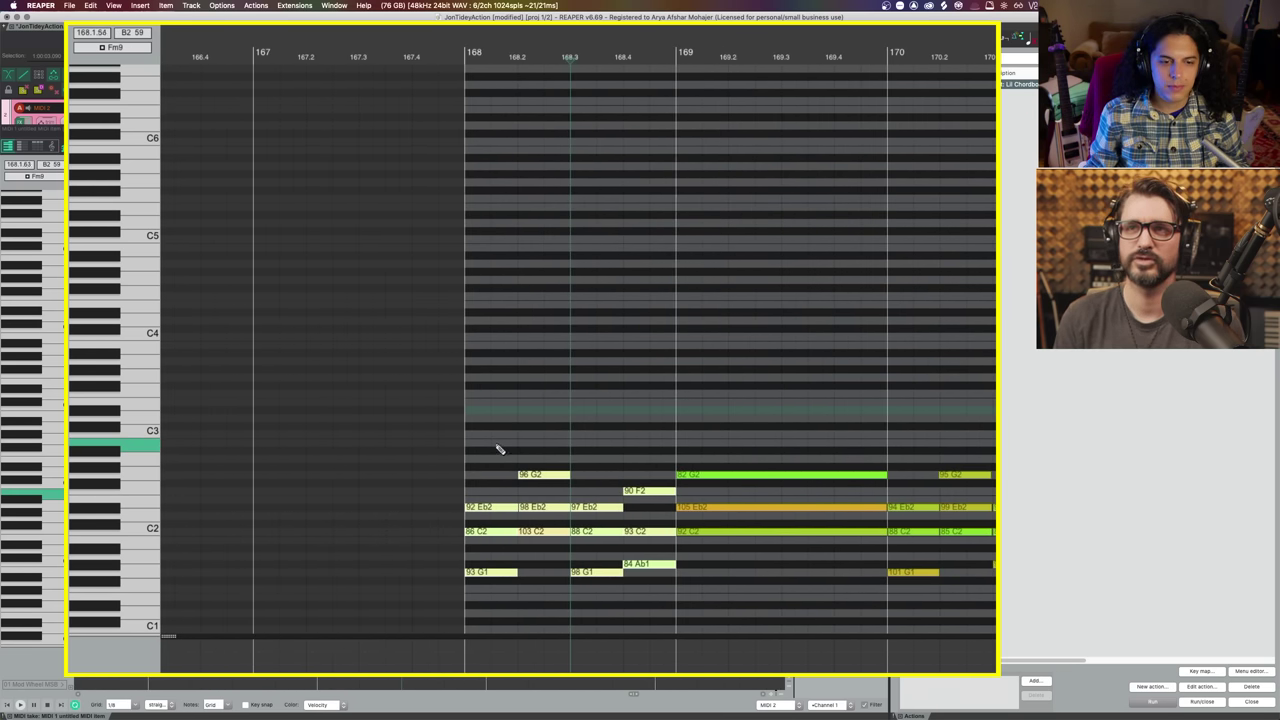
left_click(489, 51)
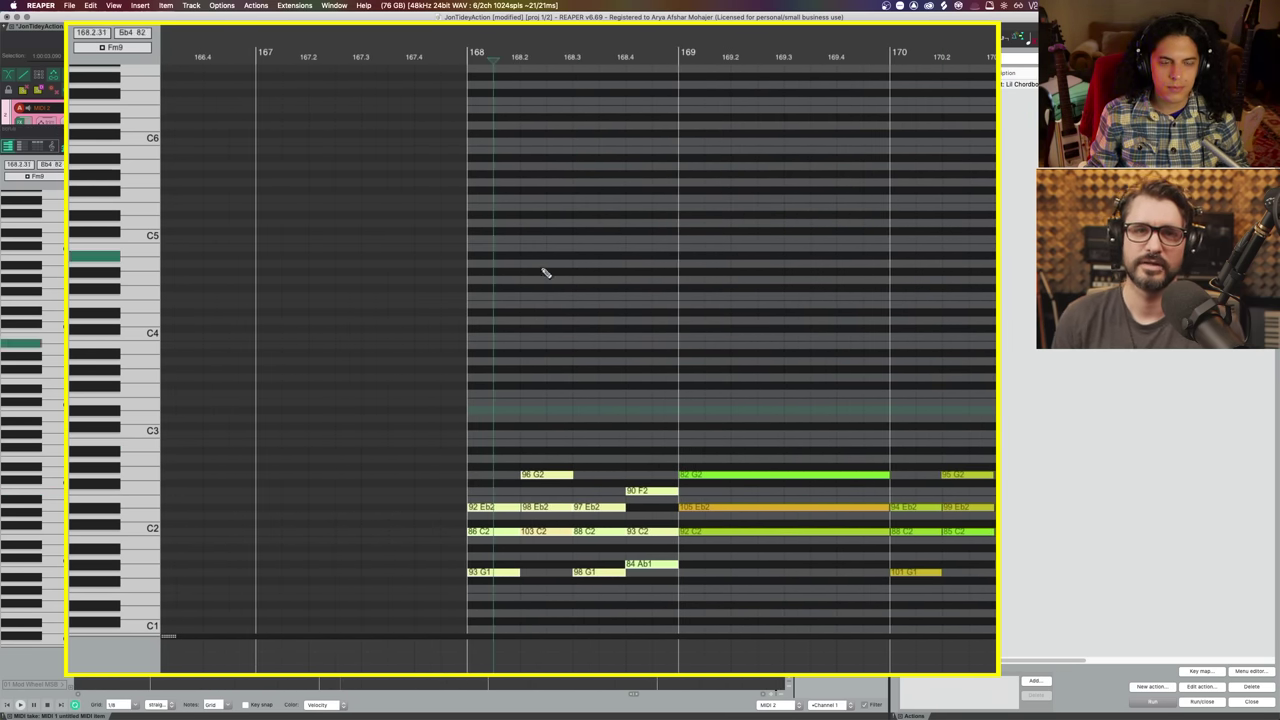
scroll(577, 306, "down", 2)
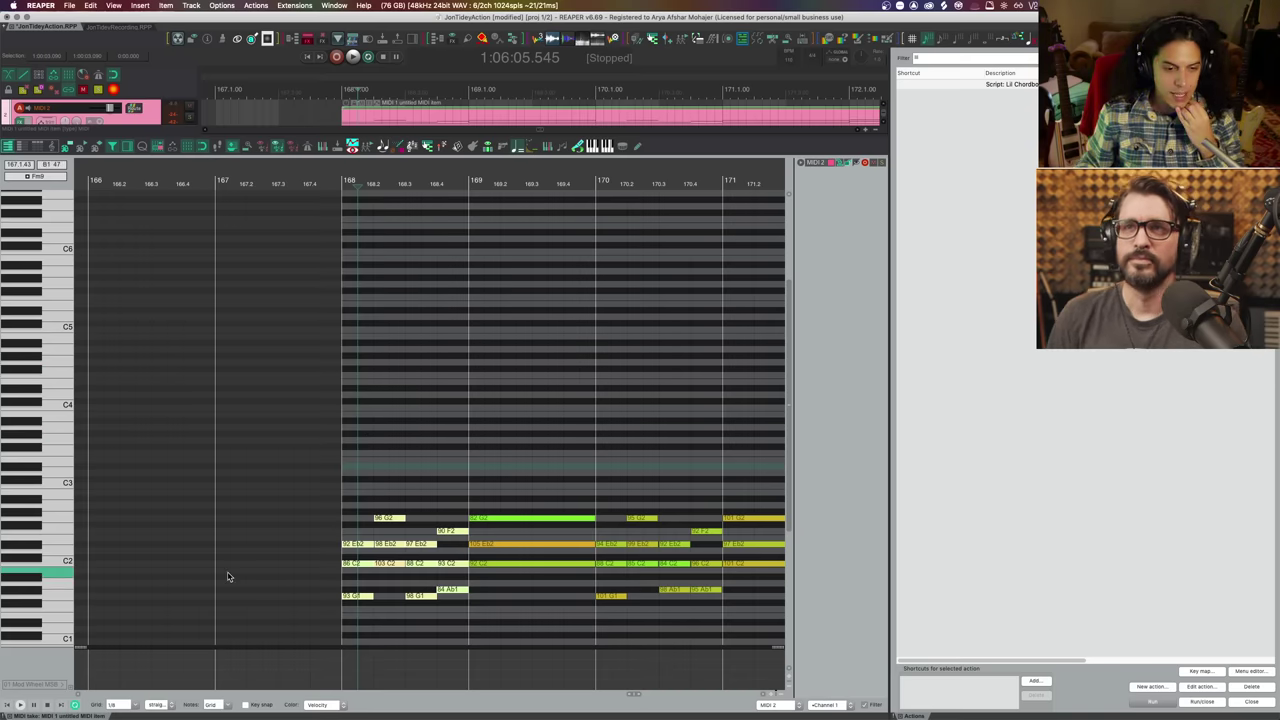
- Enable Key snap to C Natural minor and select the chord at bar 169
left_click(245, 705)
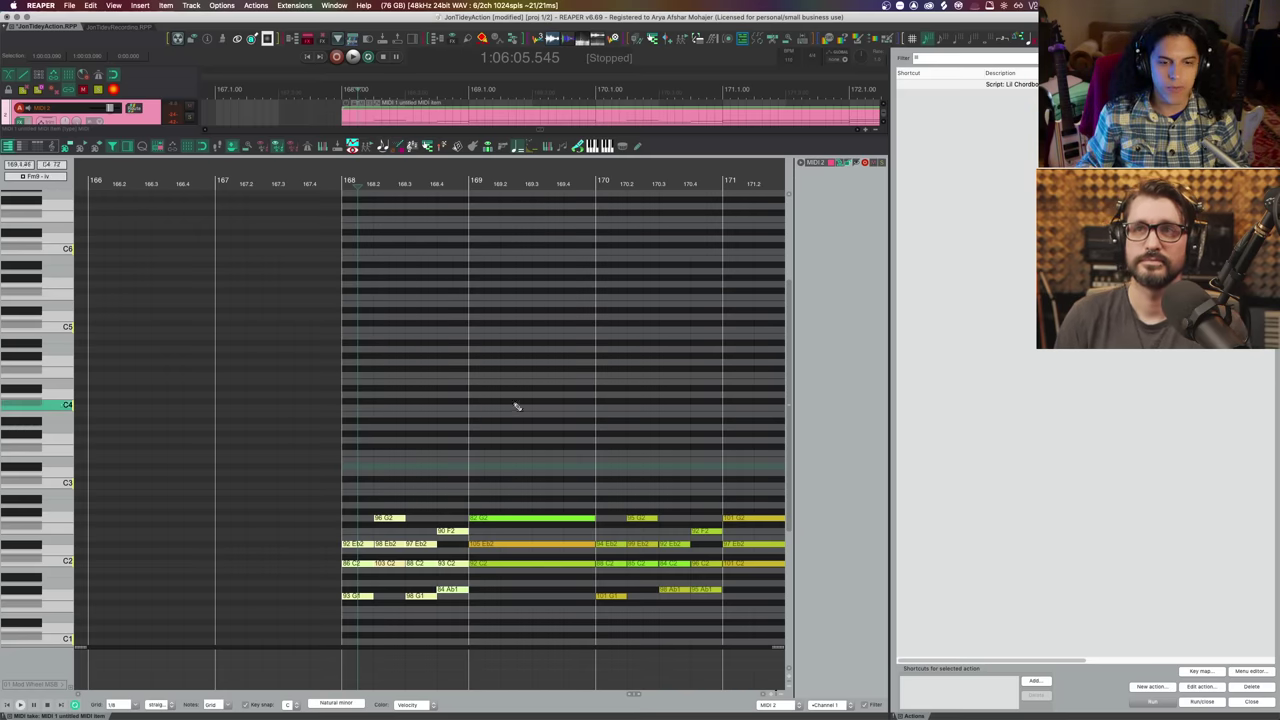
left_click(502, 180)
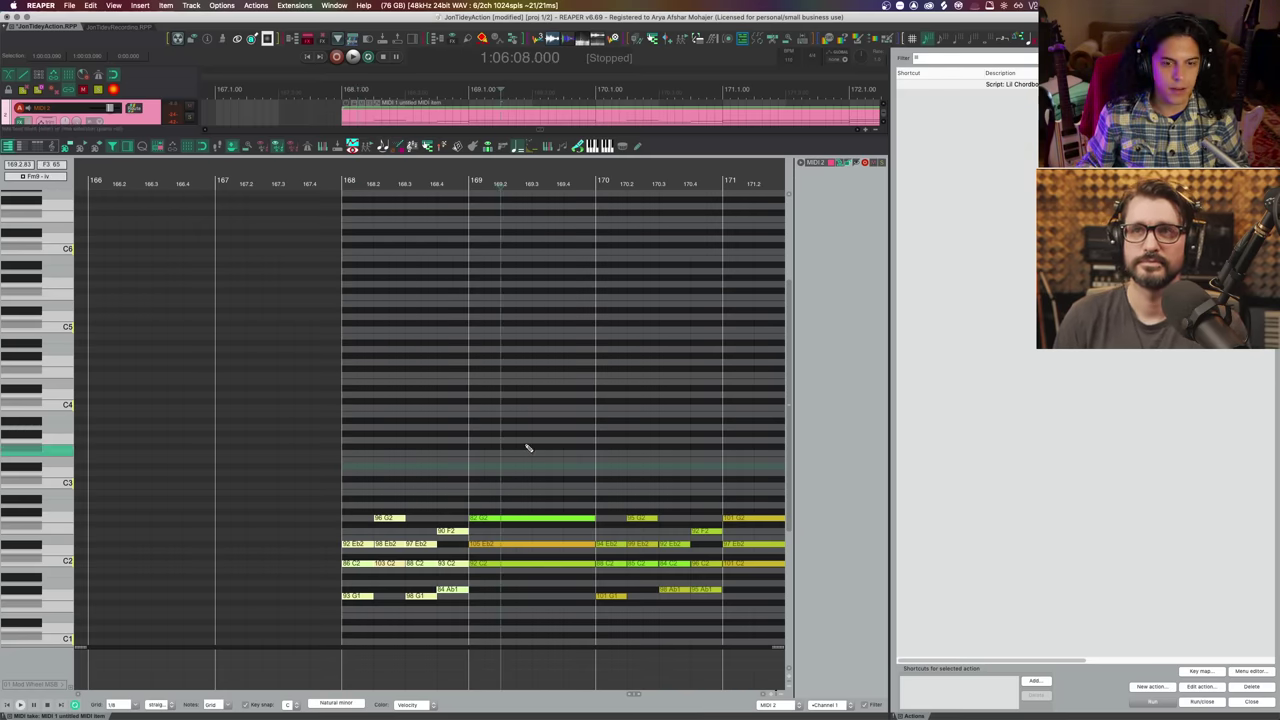
left_click_drag(523, 446, 509, 620)
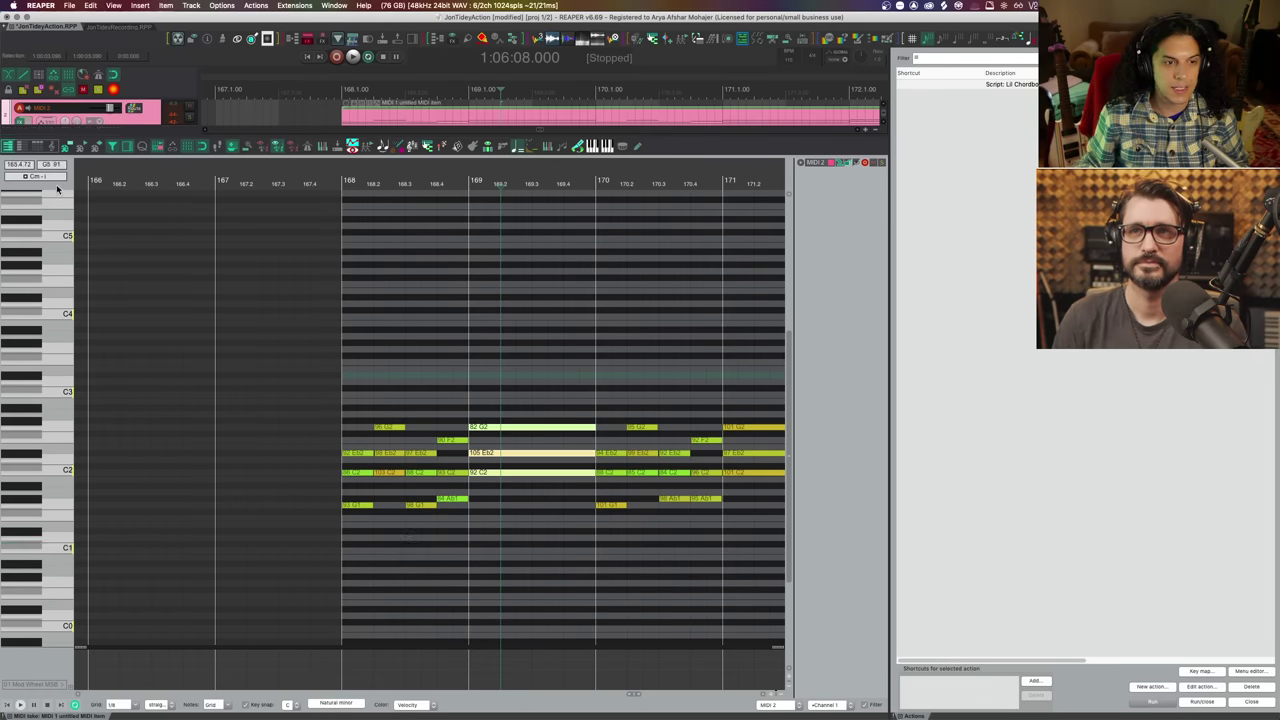
- Select each following chord in turn, from bar 170 onward toward bar 174
scroll(380, 360, "right", 3)
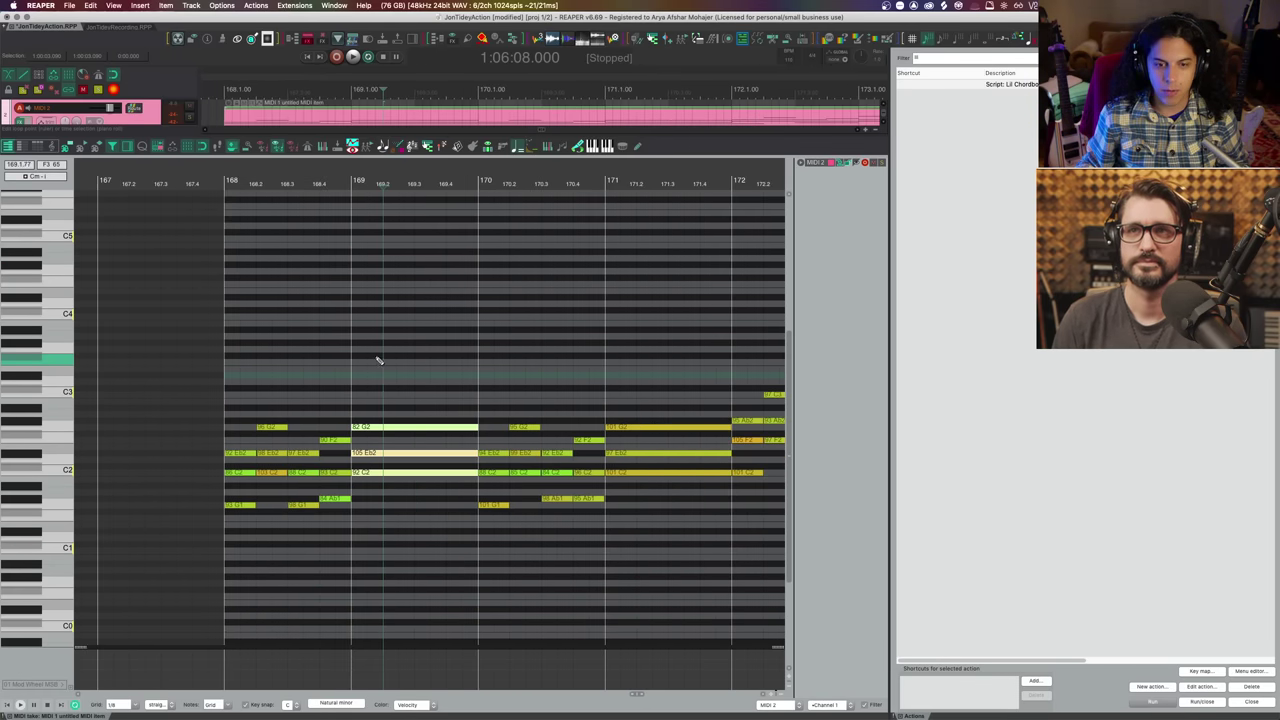
left_click(519, 180)
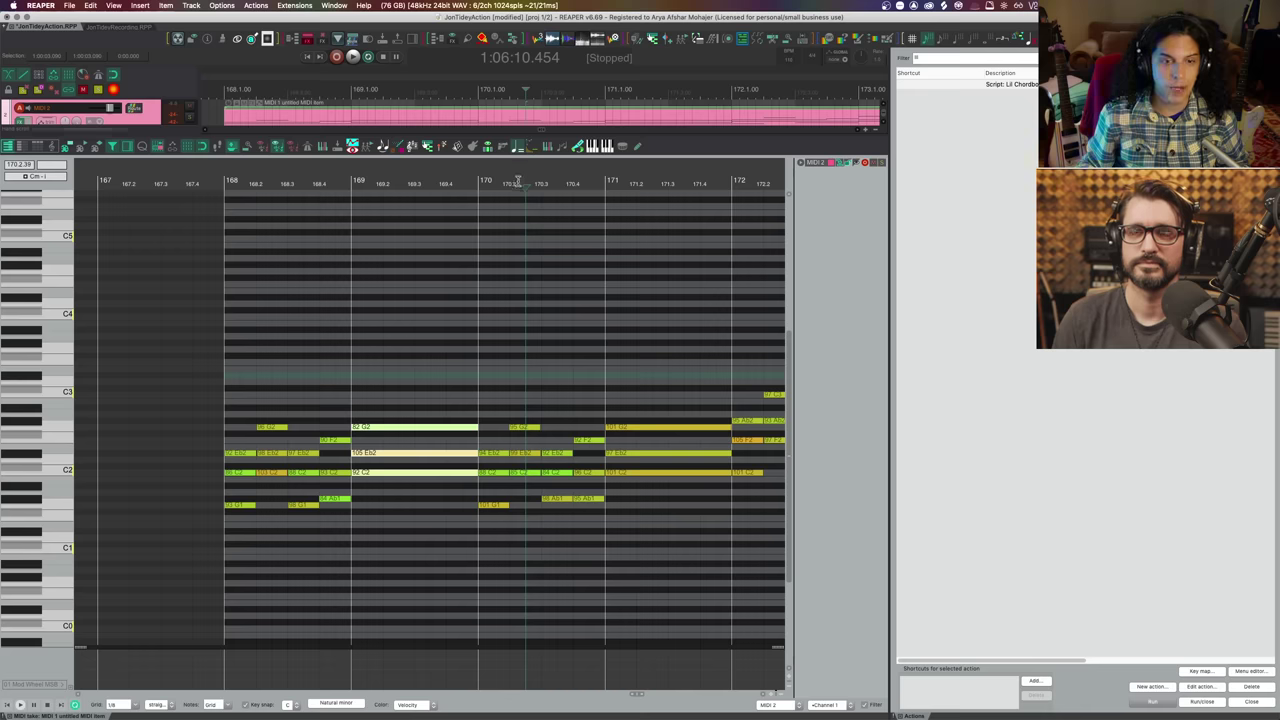
left_click_drag(527, 330, 533, 517)
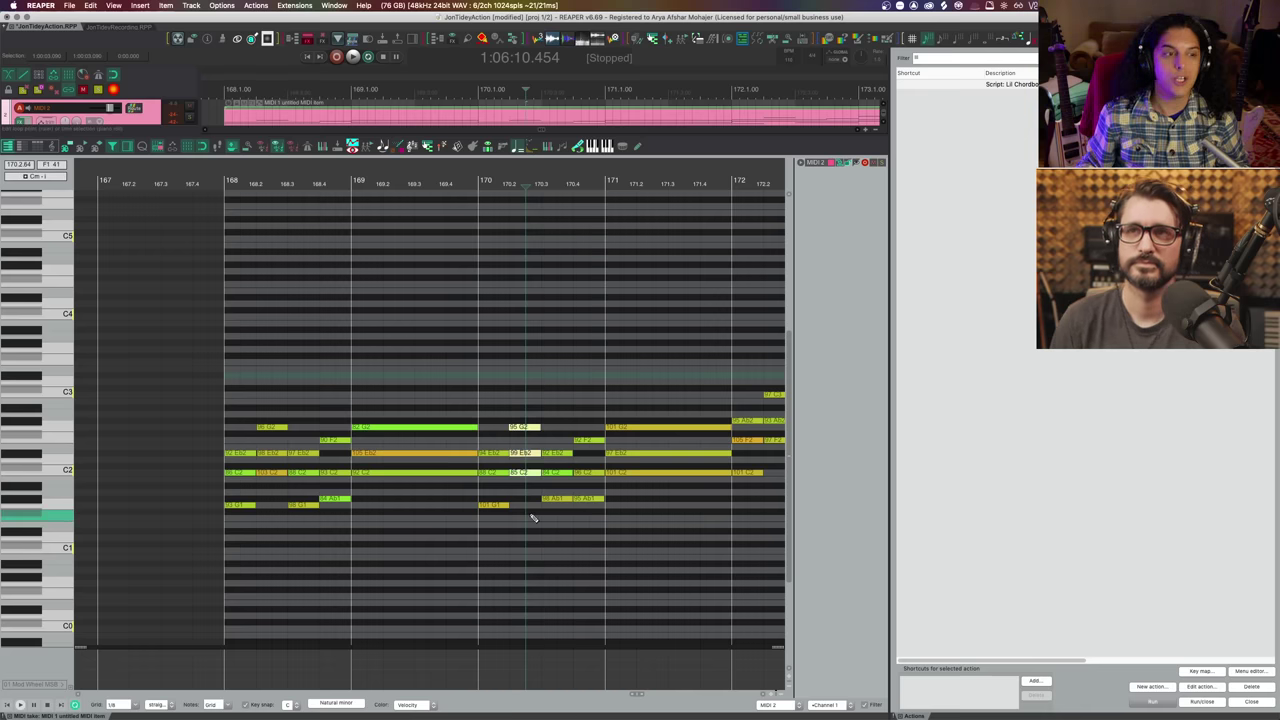
scroll(533, 517, "right", 2)
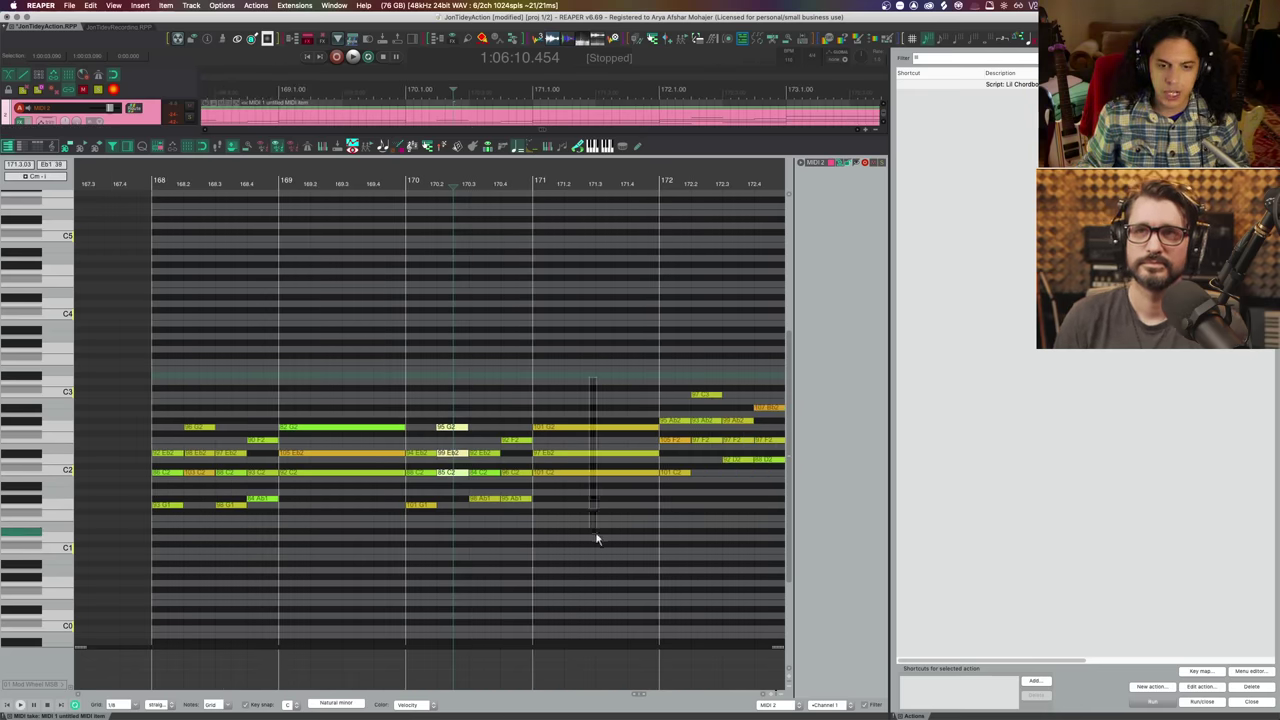
left_click_drag(596, 540, 594, 534)
scroll(594, 534, "right", 5)
left_click_drag(520, 352, 543, 488)
key("ctrl+Right")
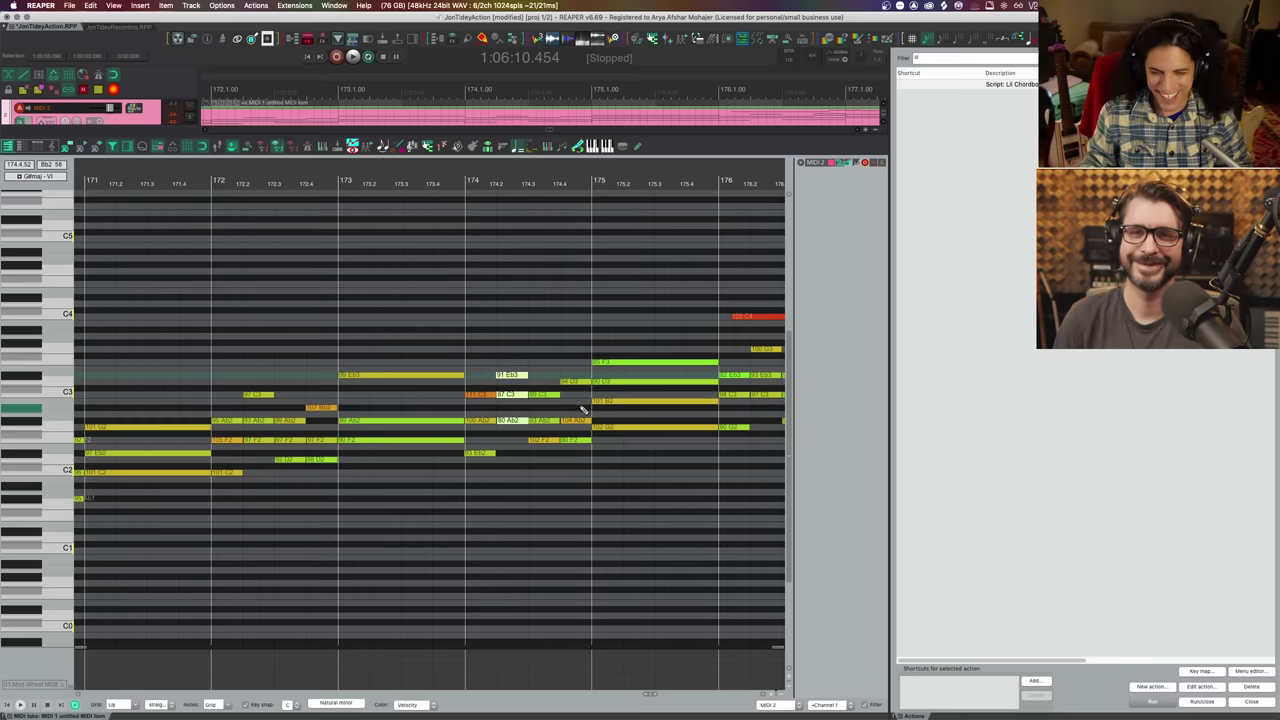
- Zoom out and marquee-select the G7 notes F3, D3, B2 and G2 at bar 175
mouse_move(960, 714)
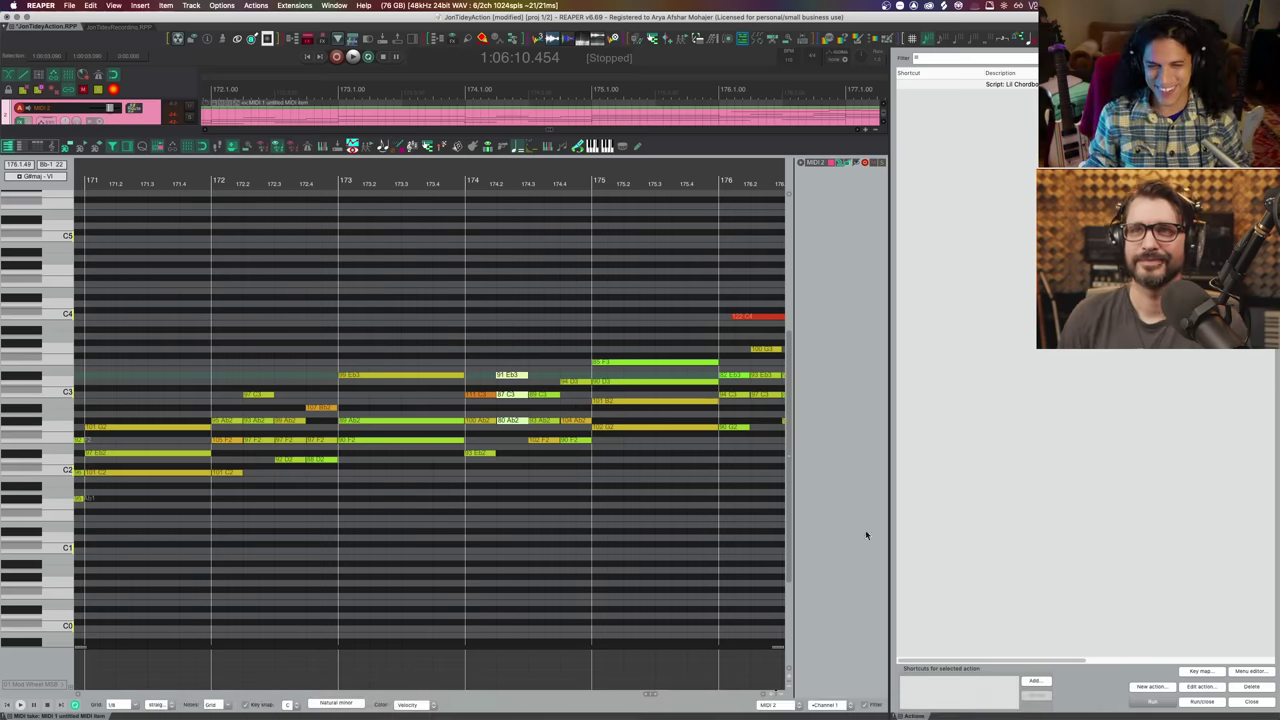
scroll(560, 398, "down", 5)
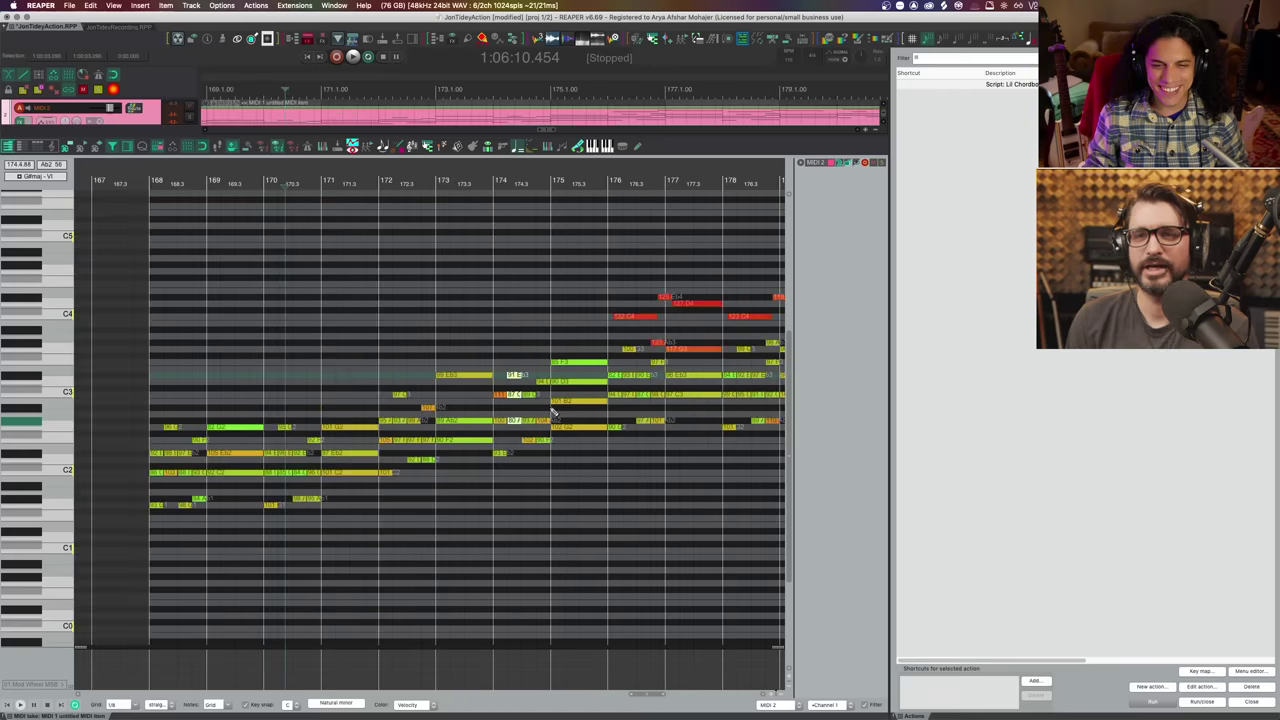
left_click_drag(578, 349, 600, 457)
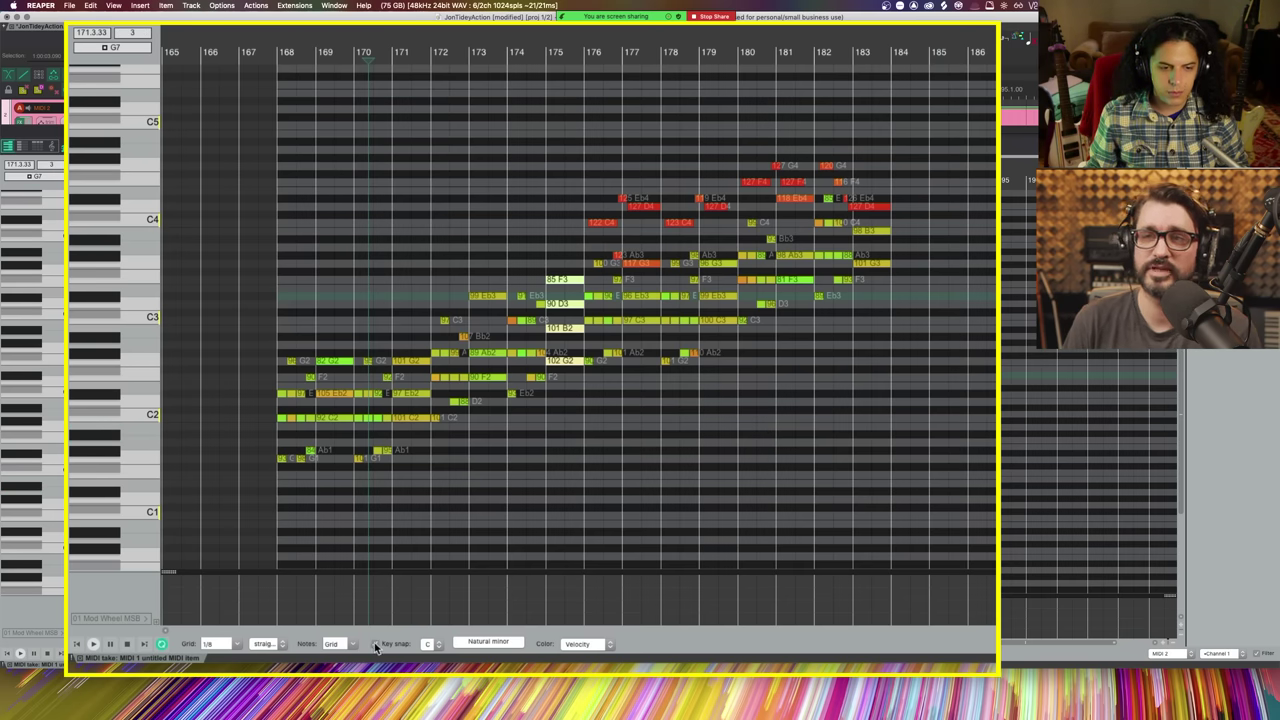
- Keep Key snap at C Natural minor, audition Eb4, and bring up Transpose MIDI
left_click(438, 645)
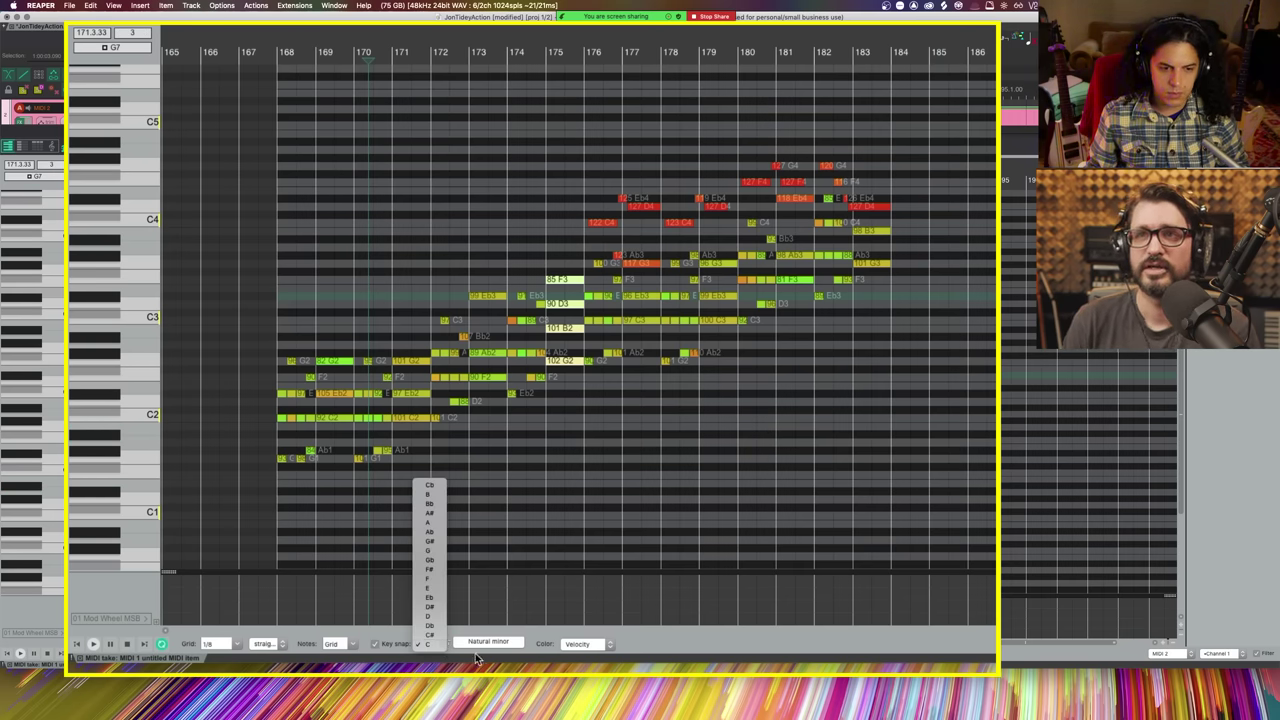
left_click(485, 645)
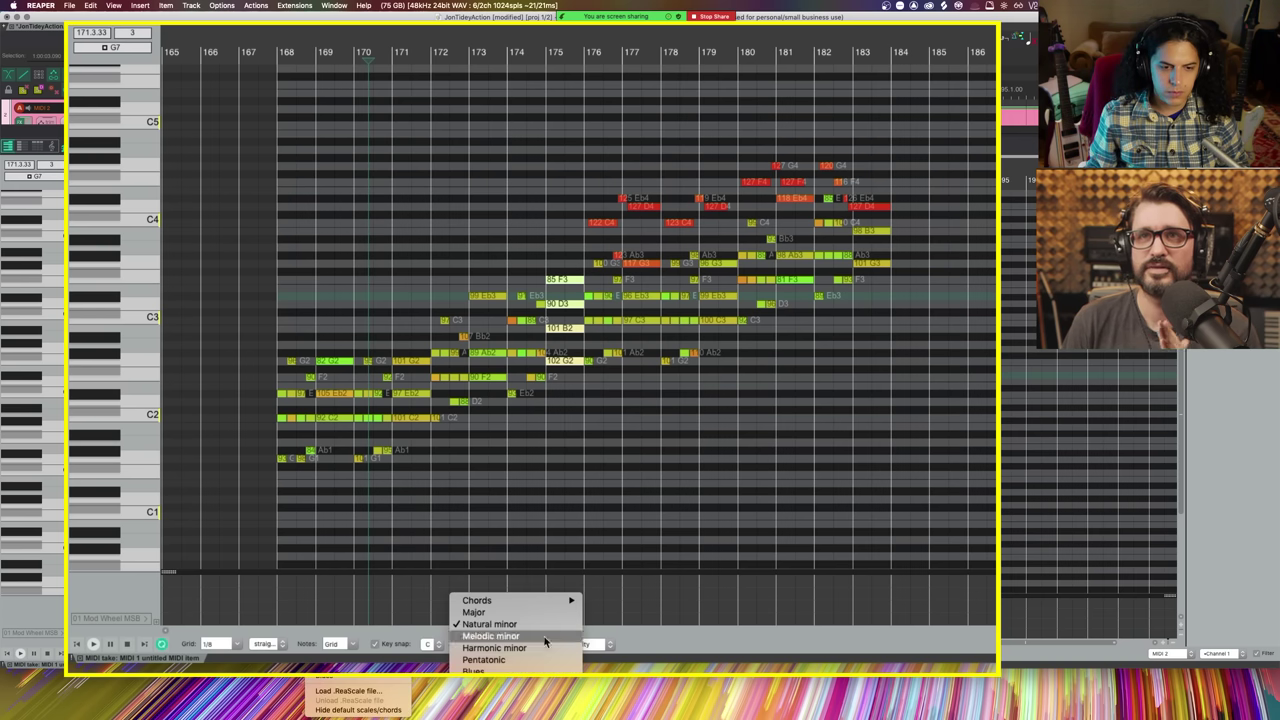
left_click(665, 648)
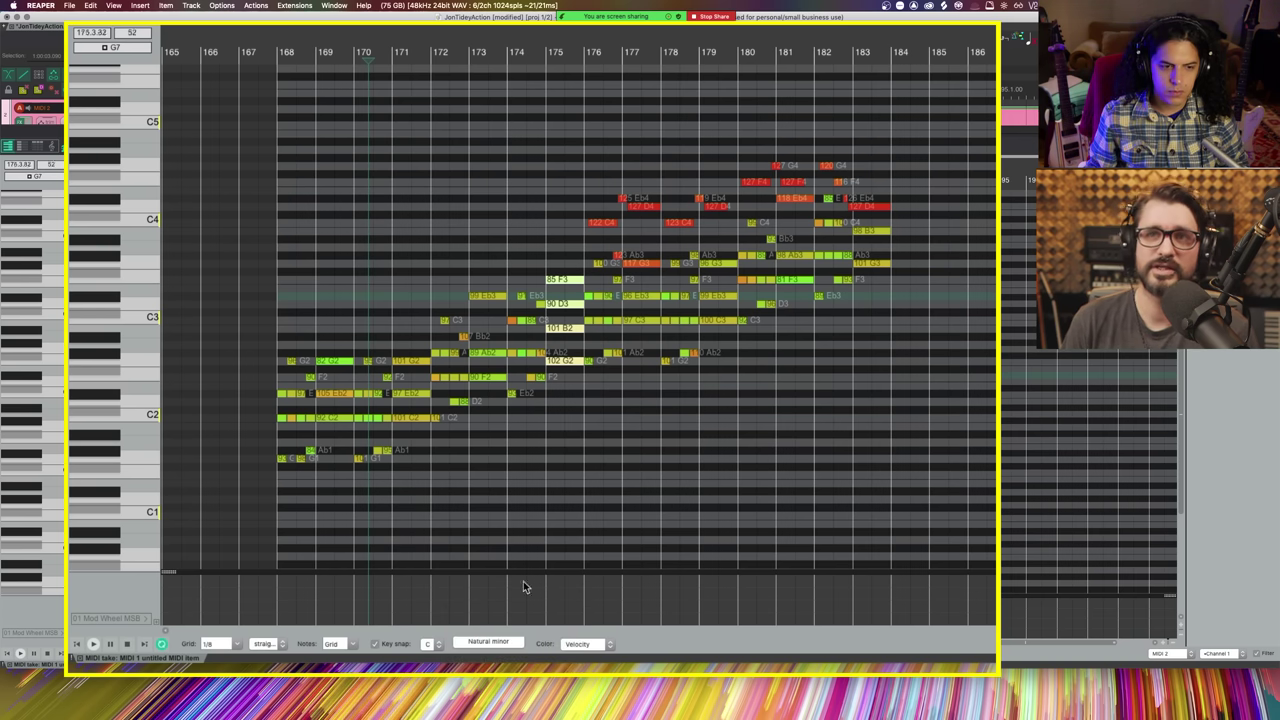
left_click(130, 202)
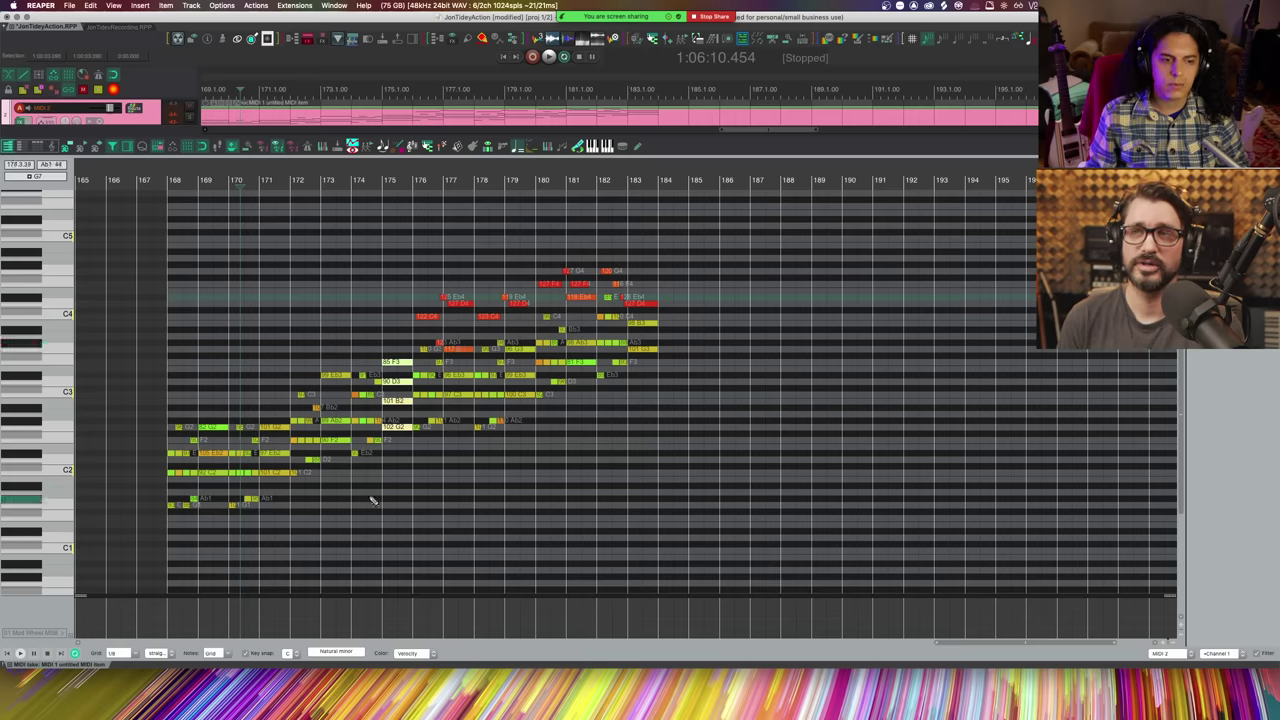
key("super+t")
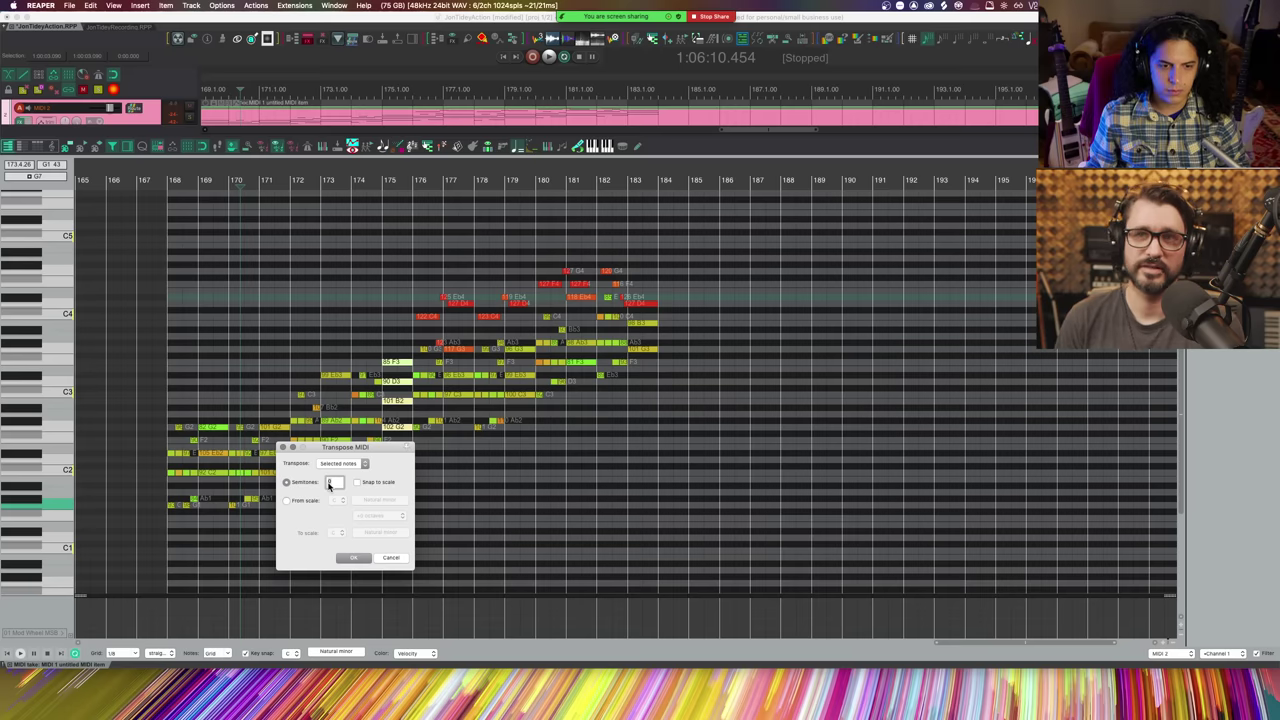
- Close Transpose MIDI unchanged and zoom out to show bars 167–192
left_click(282, 448)
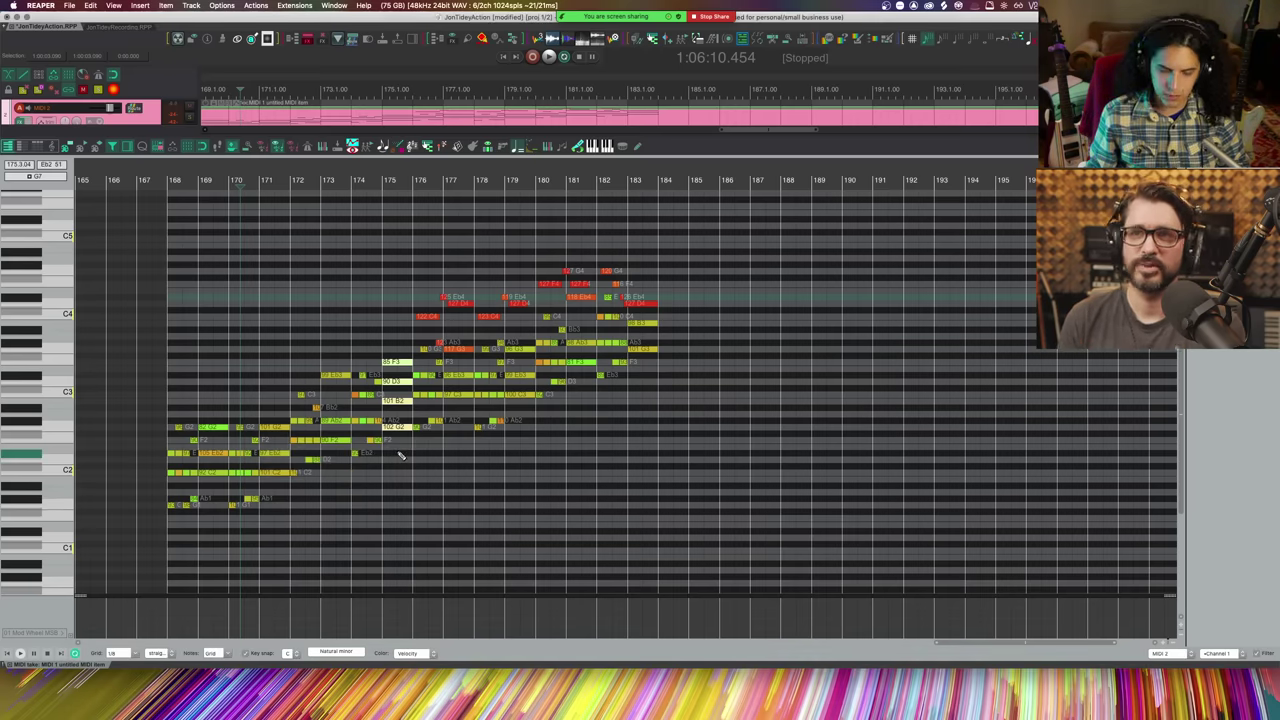
scroll(401, 408, "up", 4)
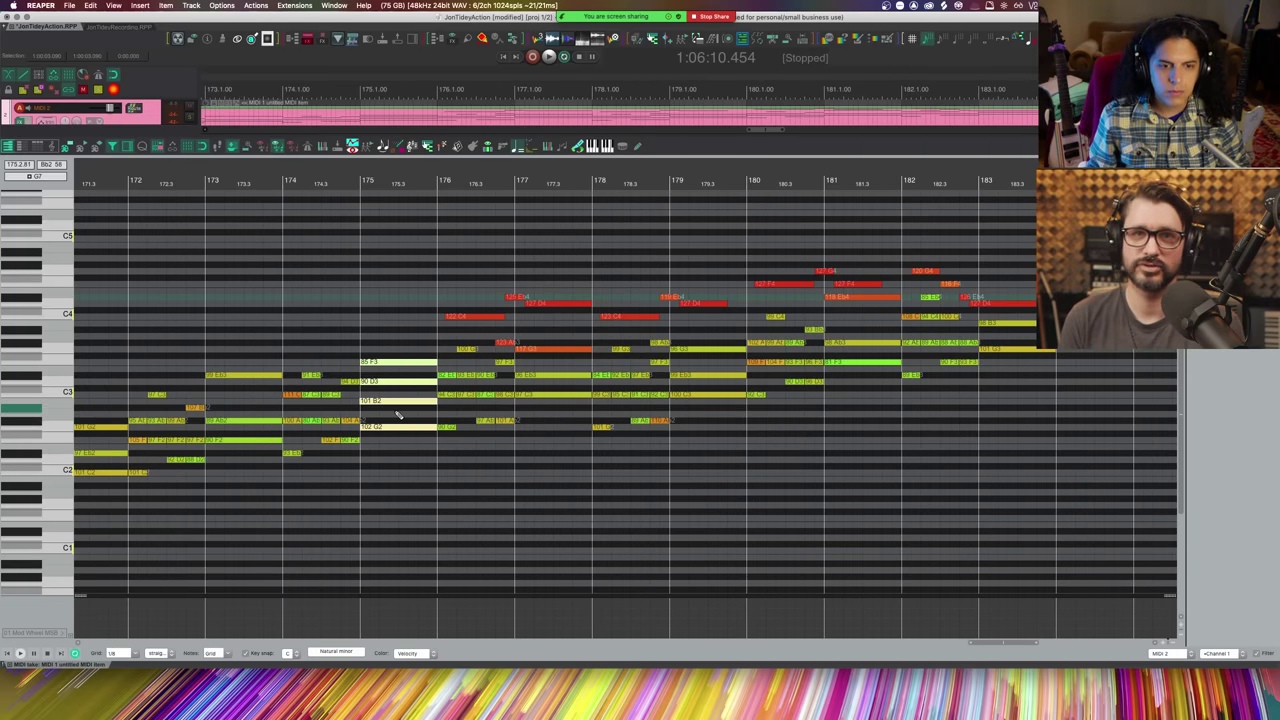
scroll(398, 416, "down", 4)
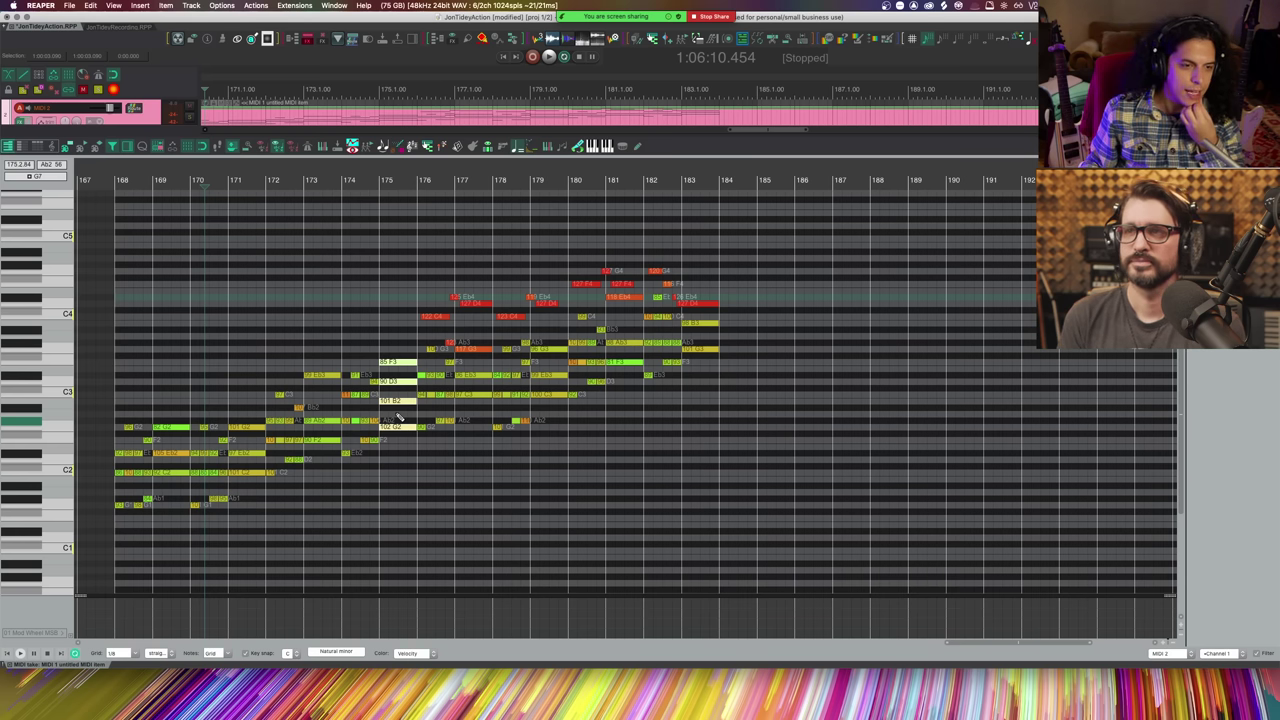
- Select the C4–Eb4–D4 melody notes and copy them to bar 186
left_click(369, 175)
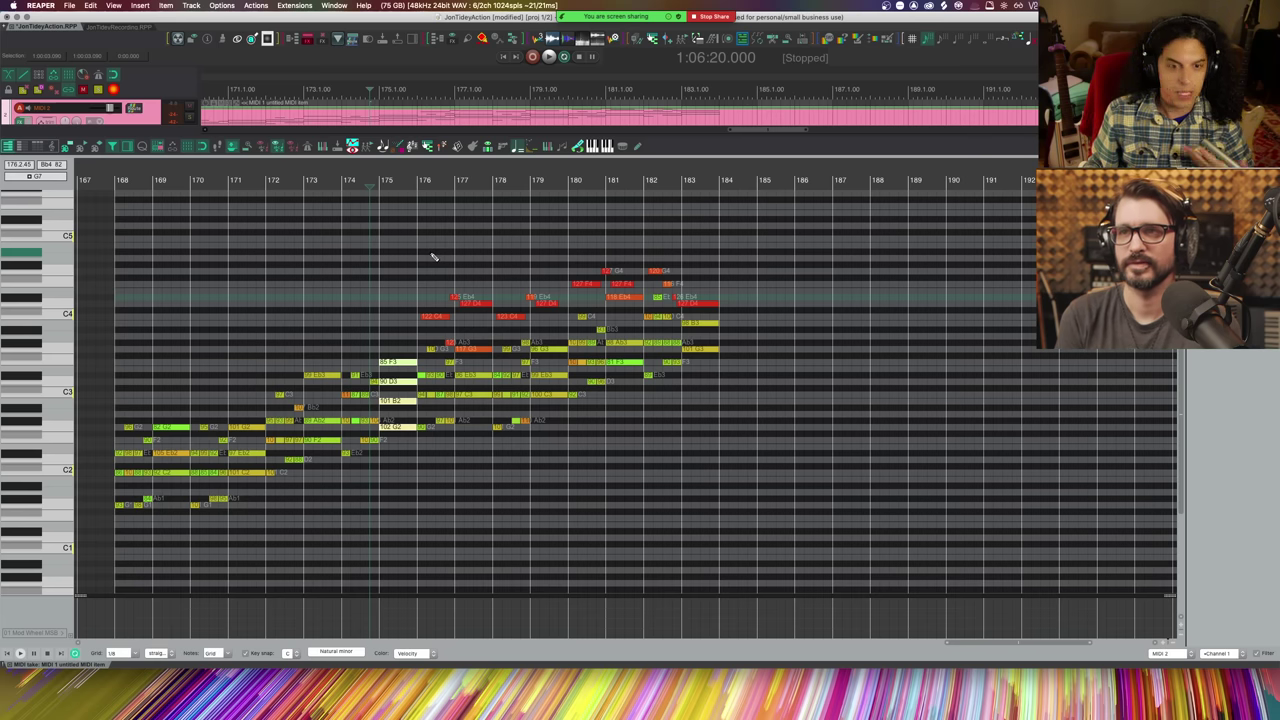
scroll(435, 270, "right", 2)
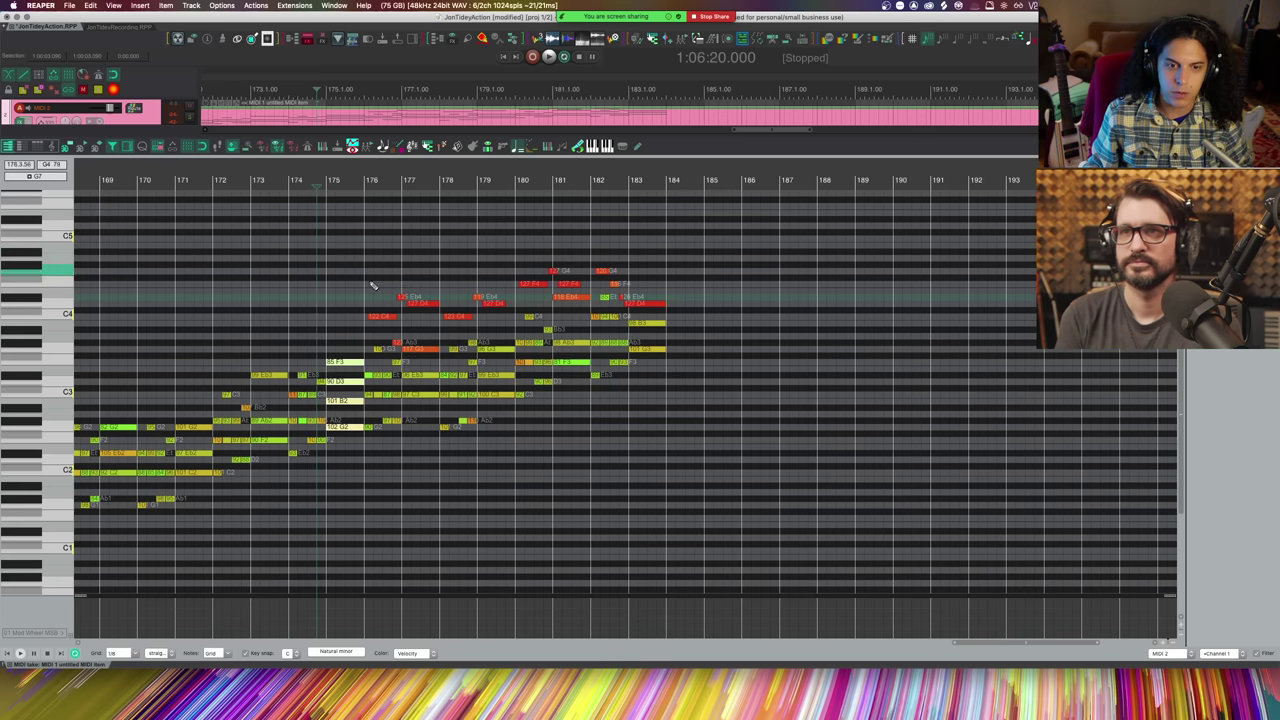
left_click_drag(368, 282, 508, 336)
left_click_drag(377, 318, 760, 322)
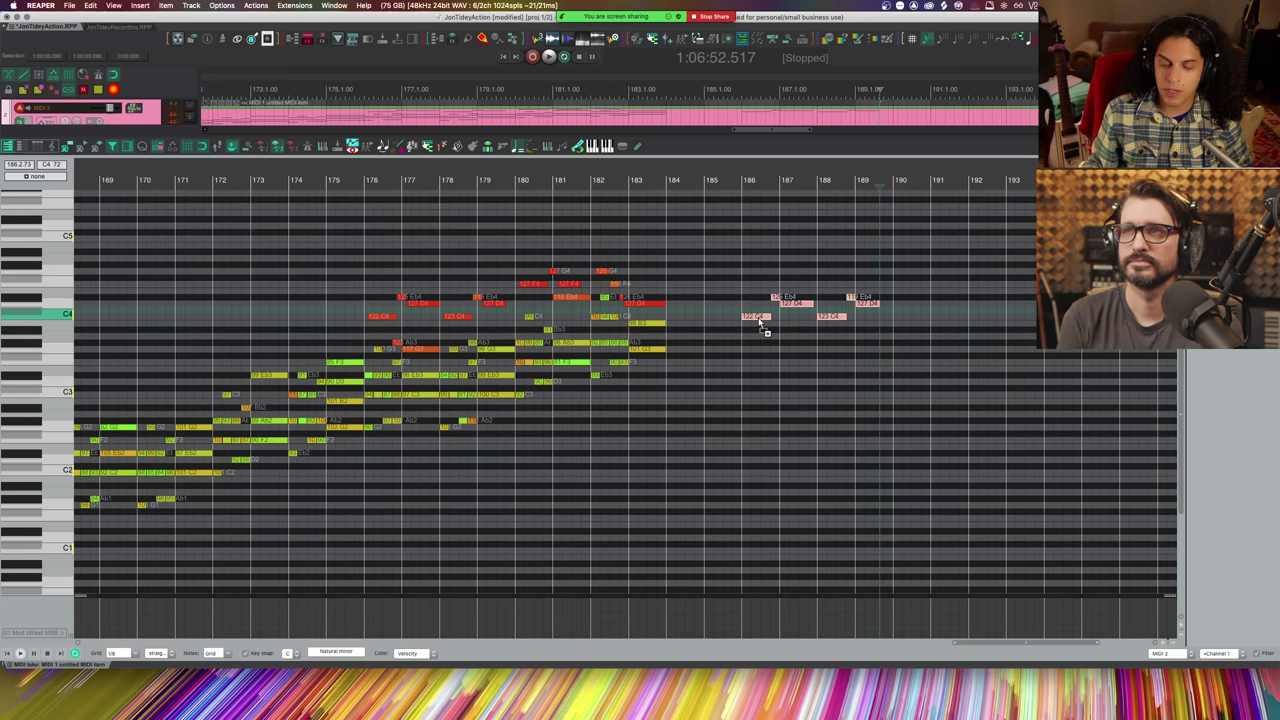
- Stack a higher copy of the new phrase and play it from just before bar 186
left_click_drag(760, 325, 760, 276)
scroll(758, 274, "up", 4)
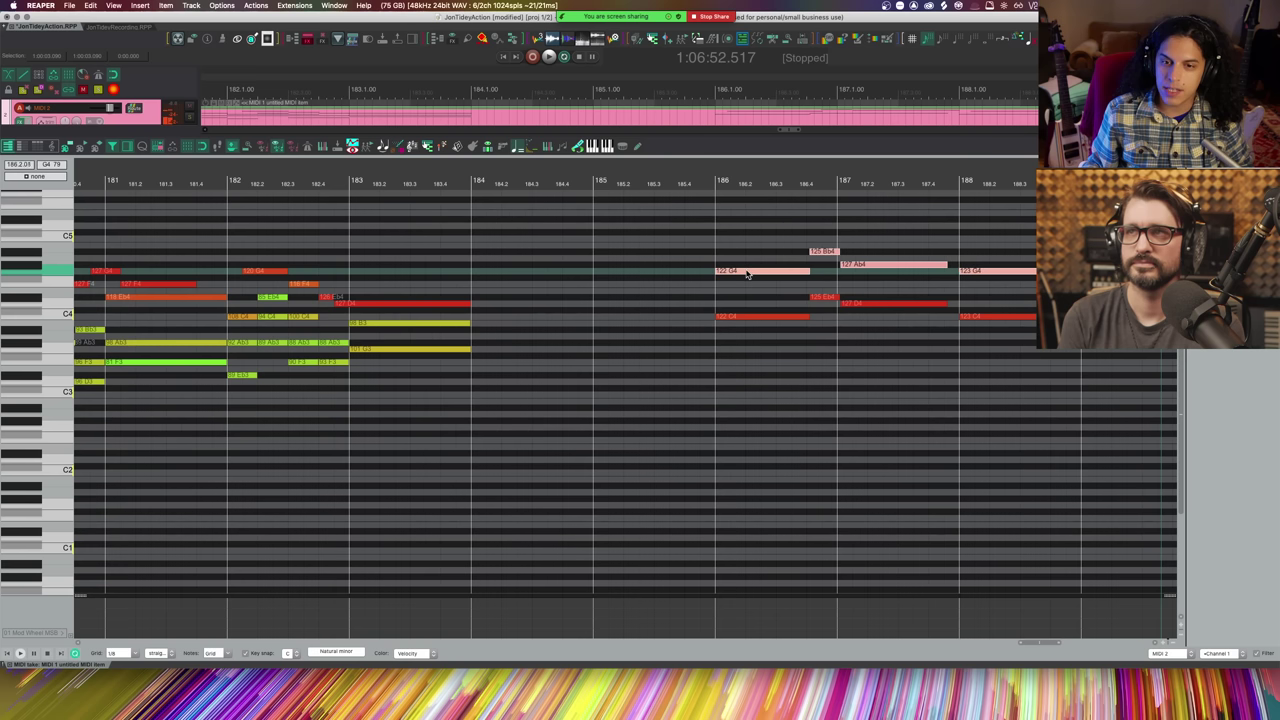
scroll(750, 260, "down", 3)
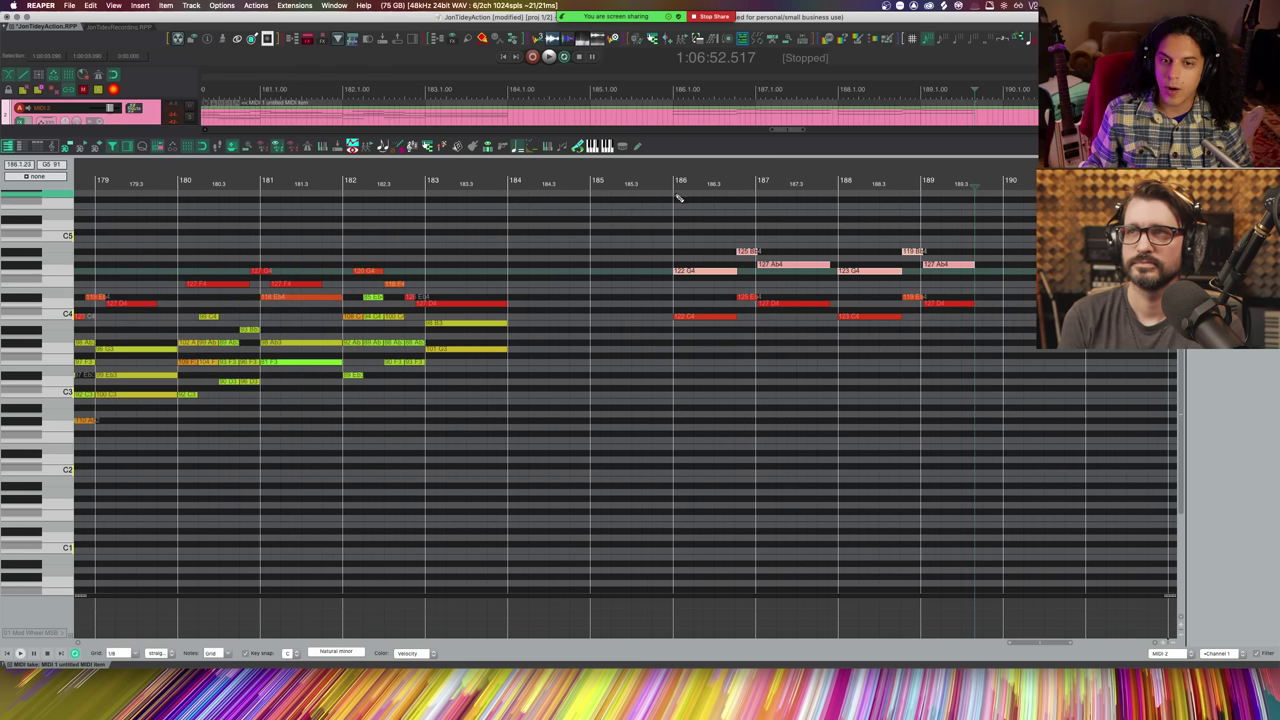
left_click(655, 182)
key("space")
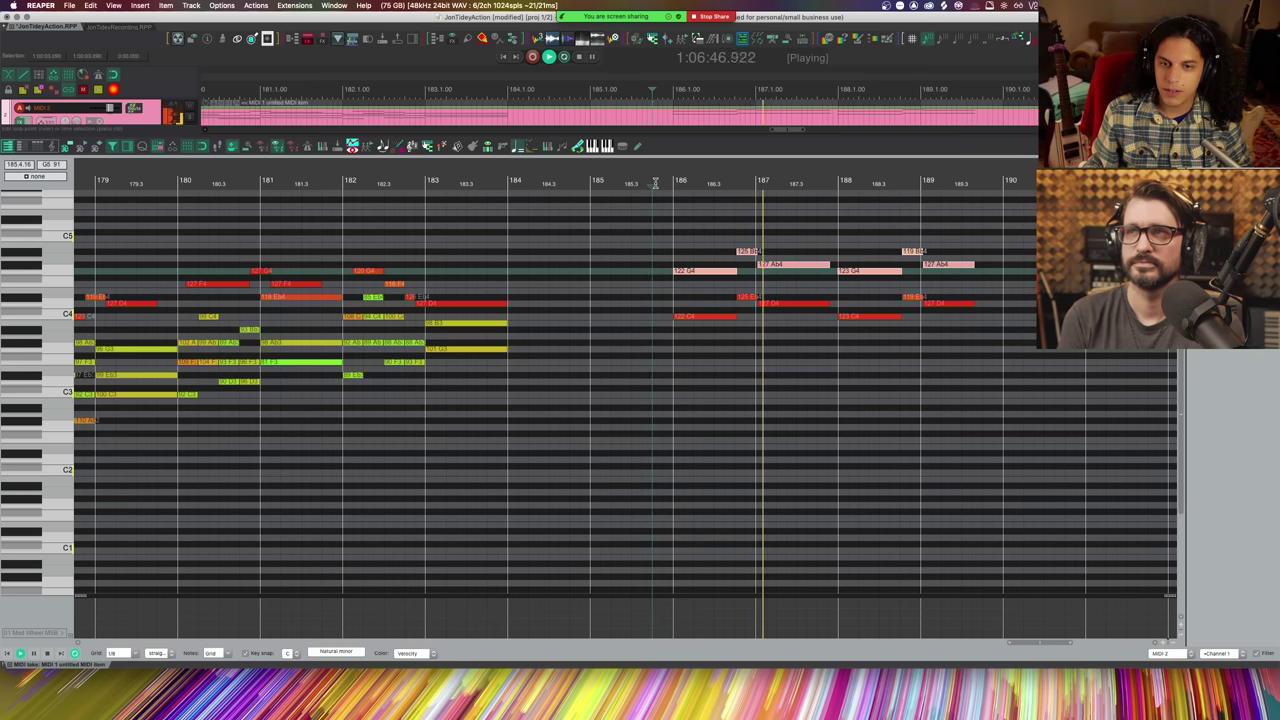
key("space")
- Lower the upper notes in bars 186–189 two scale steps and audition them
left_click_drag(688, 233, 980, 282)
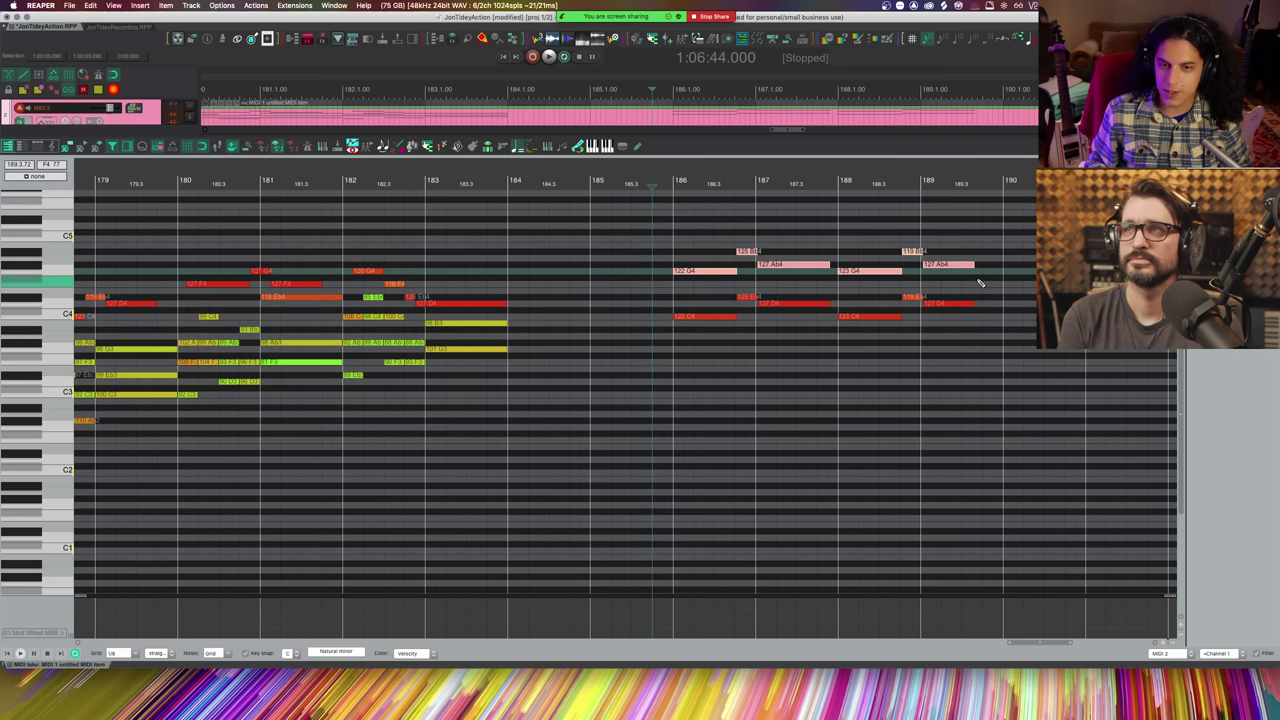
key("Down")
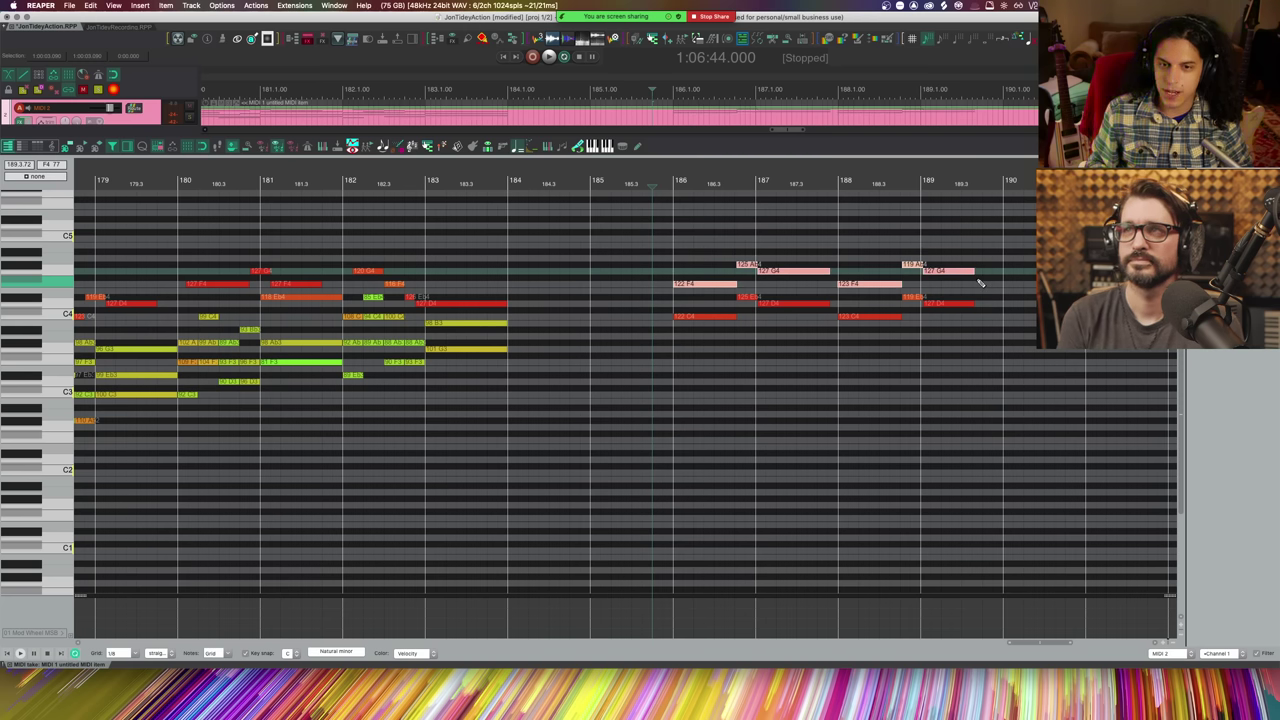
key("Down")
key("space")
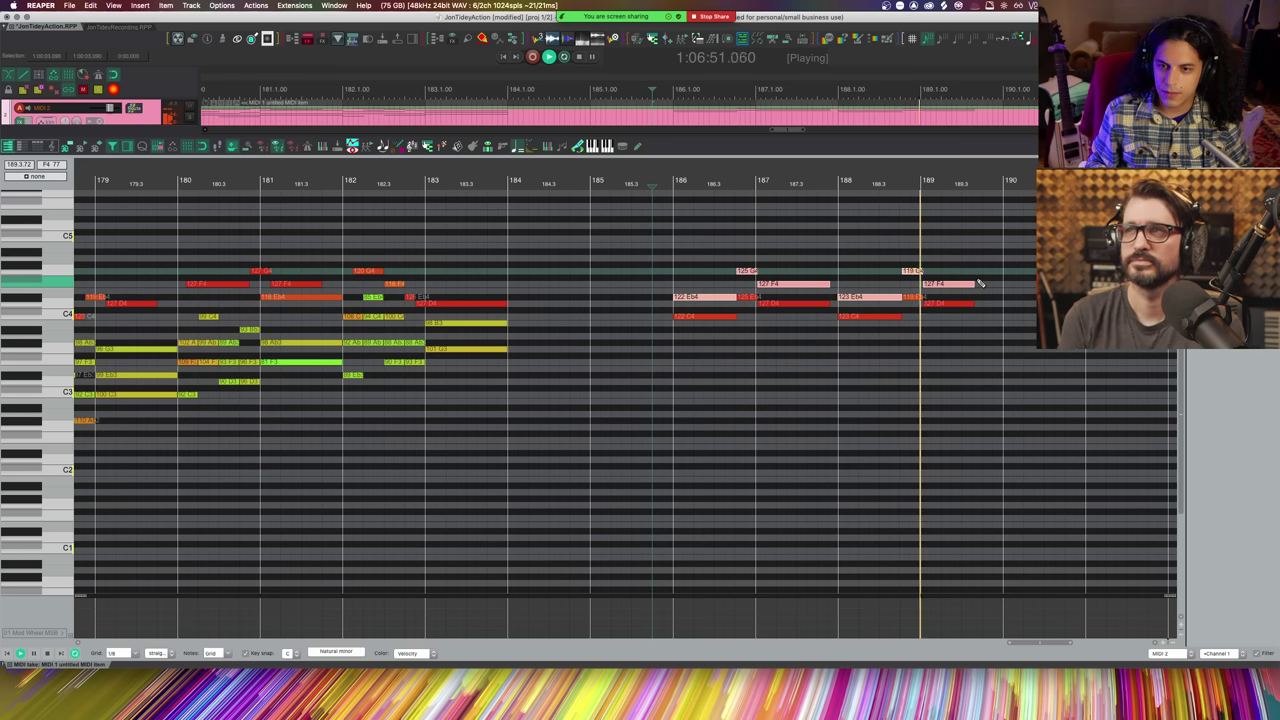
key("space")
- Raise the upper notes three scale steps and play the new voicing
key("Up")
key("Up")
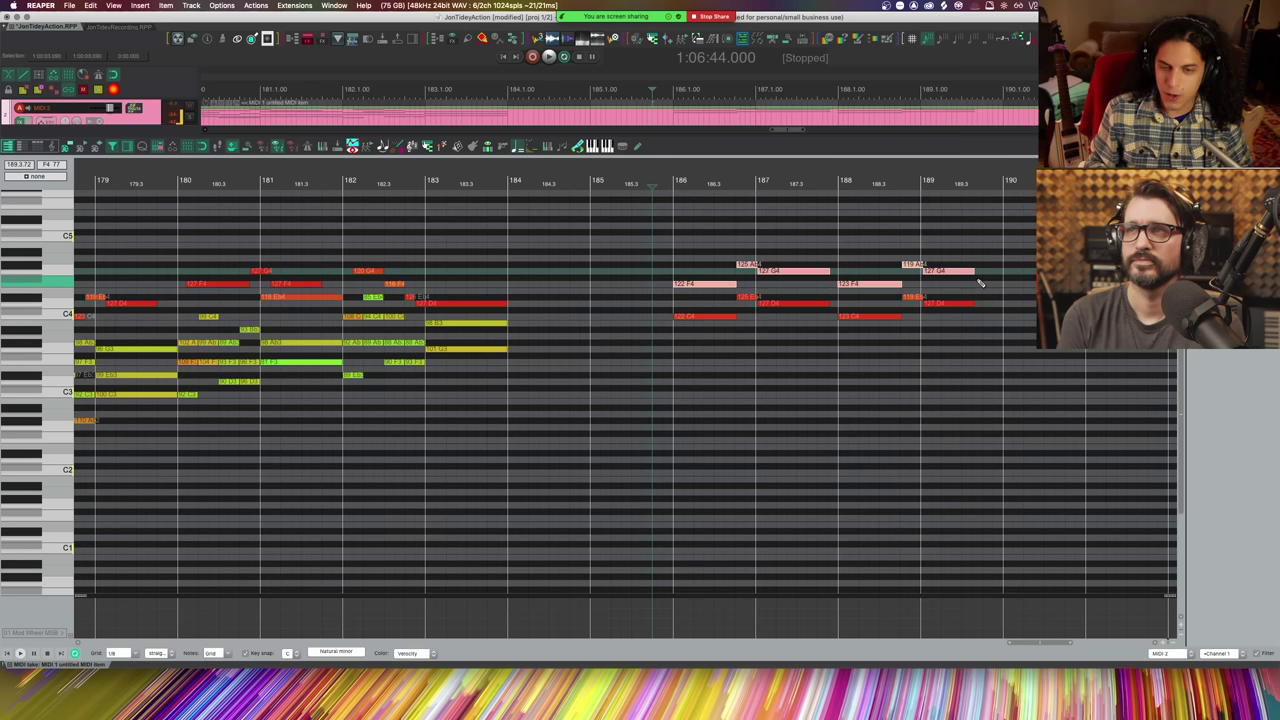
key("Up")
key("Up")
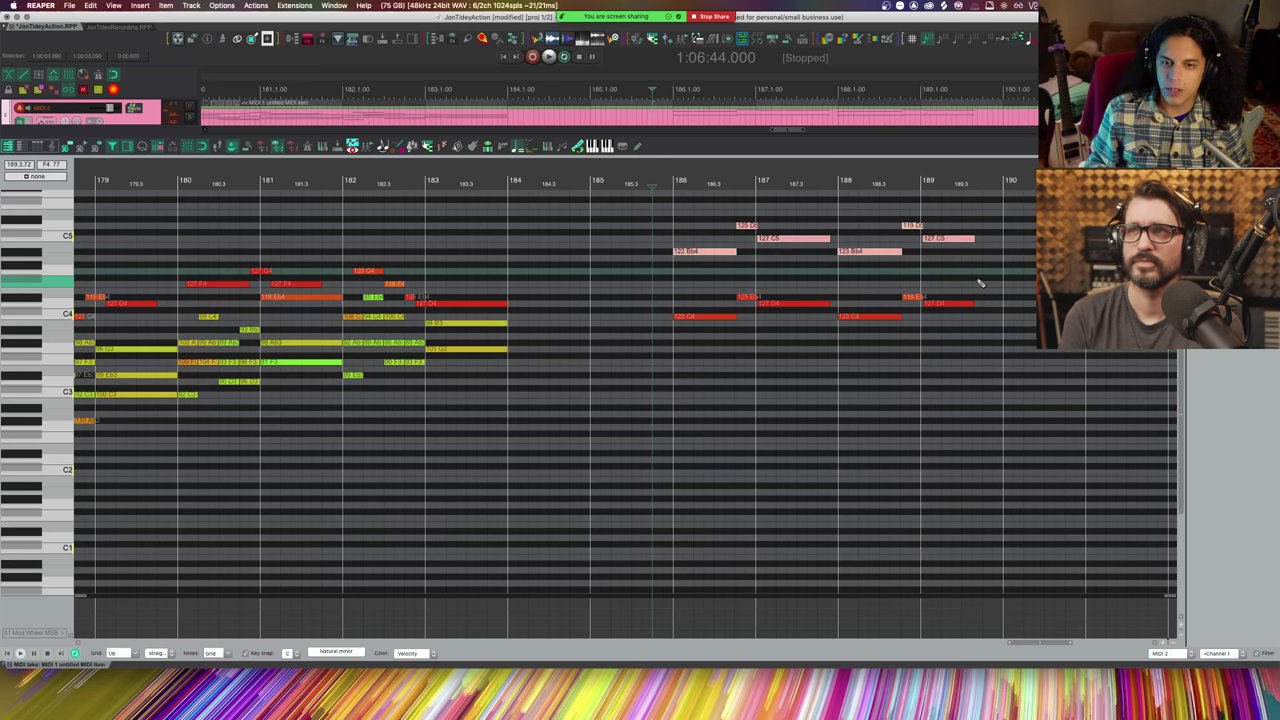
key("Up")
key("Up")
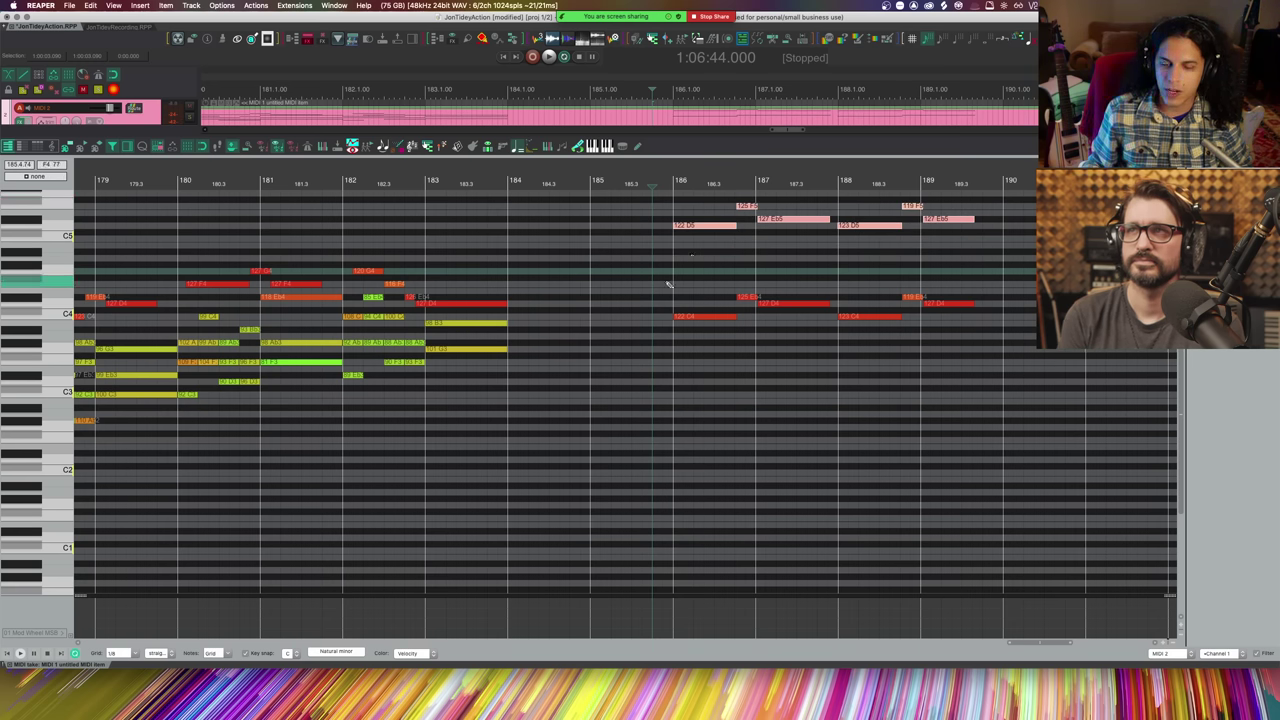
scroll(664, 285, "right", 2)
key("space")
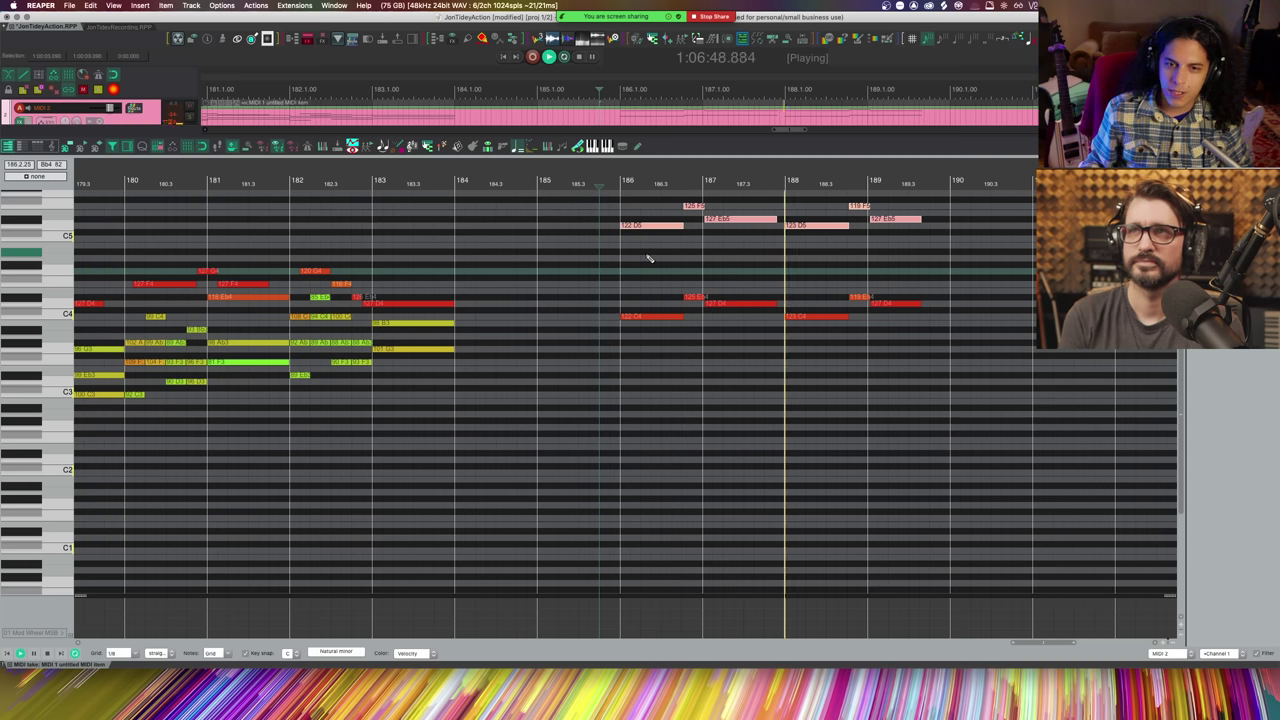
key("space")
- Copy the upper notes five semitones higher, audition, then raise the top layer a scale step
key("ctrl+z")
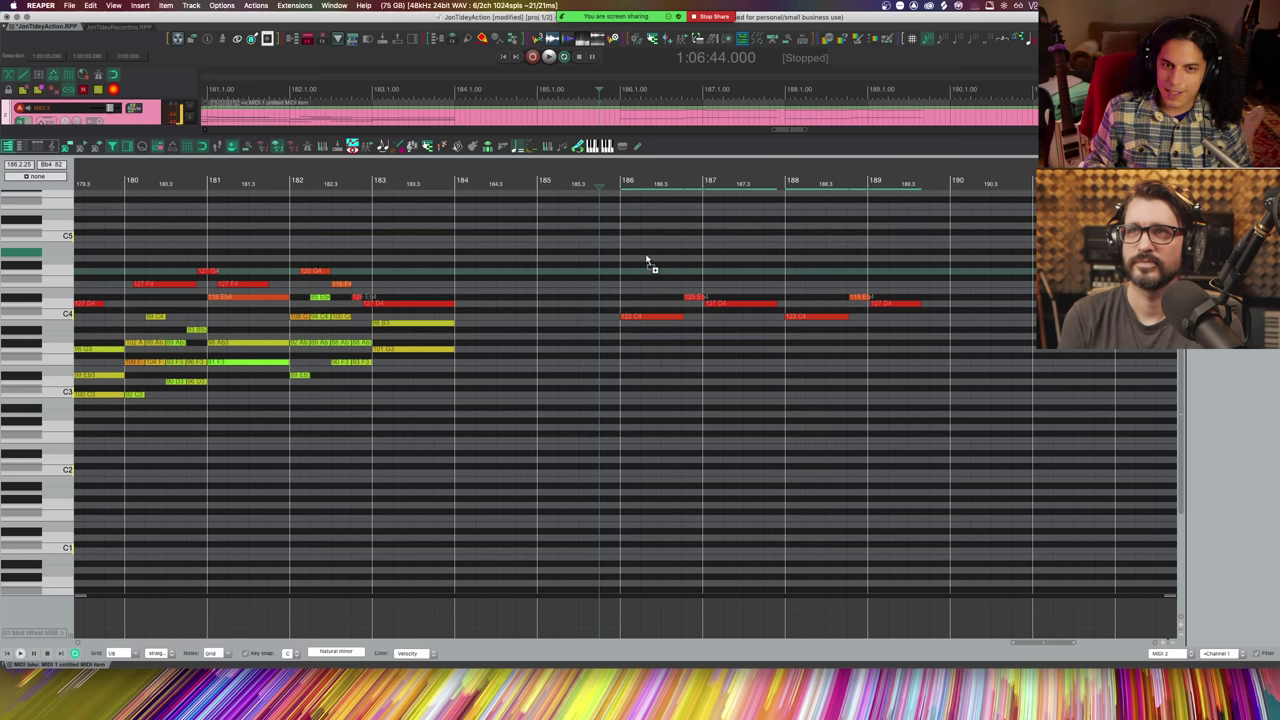
key("ctrl+shift+z")
scroll(645, 265, "up", 3)
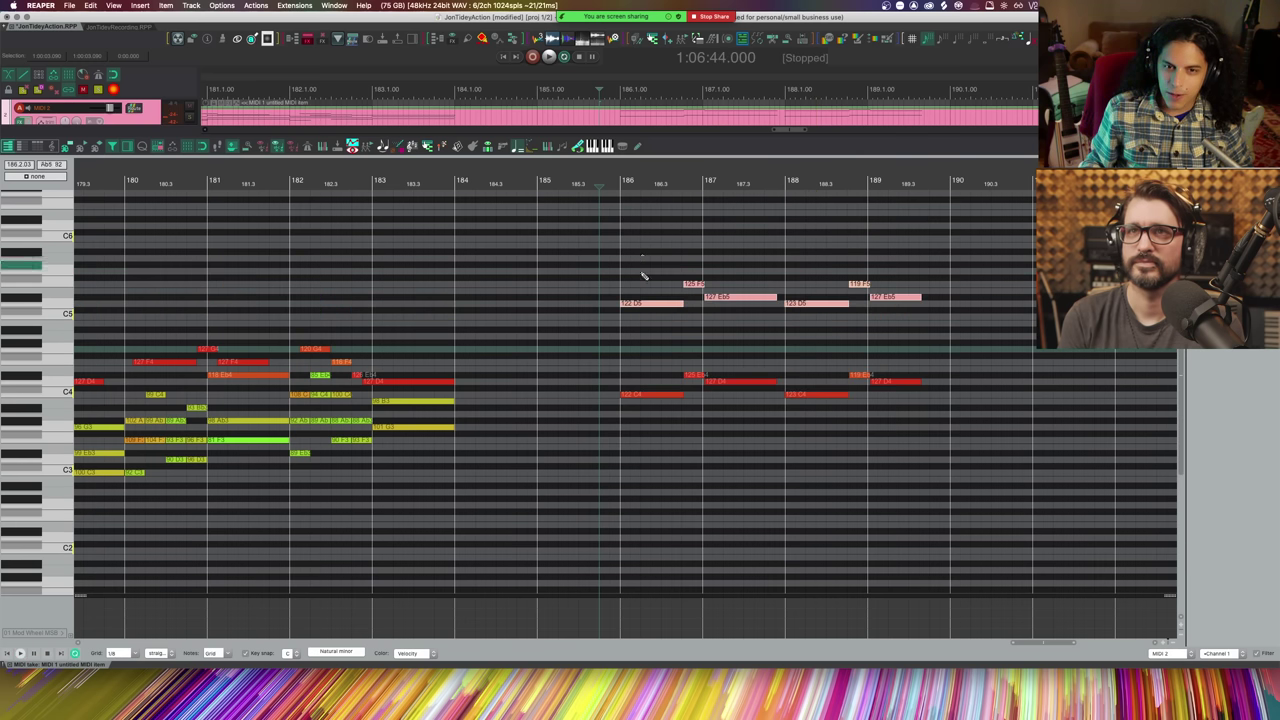
left_click_drag(632, 306, 630, 274)
key("space")
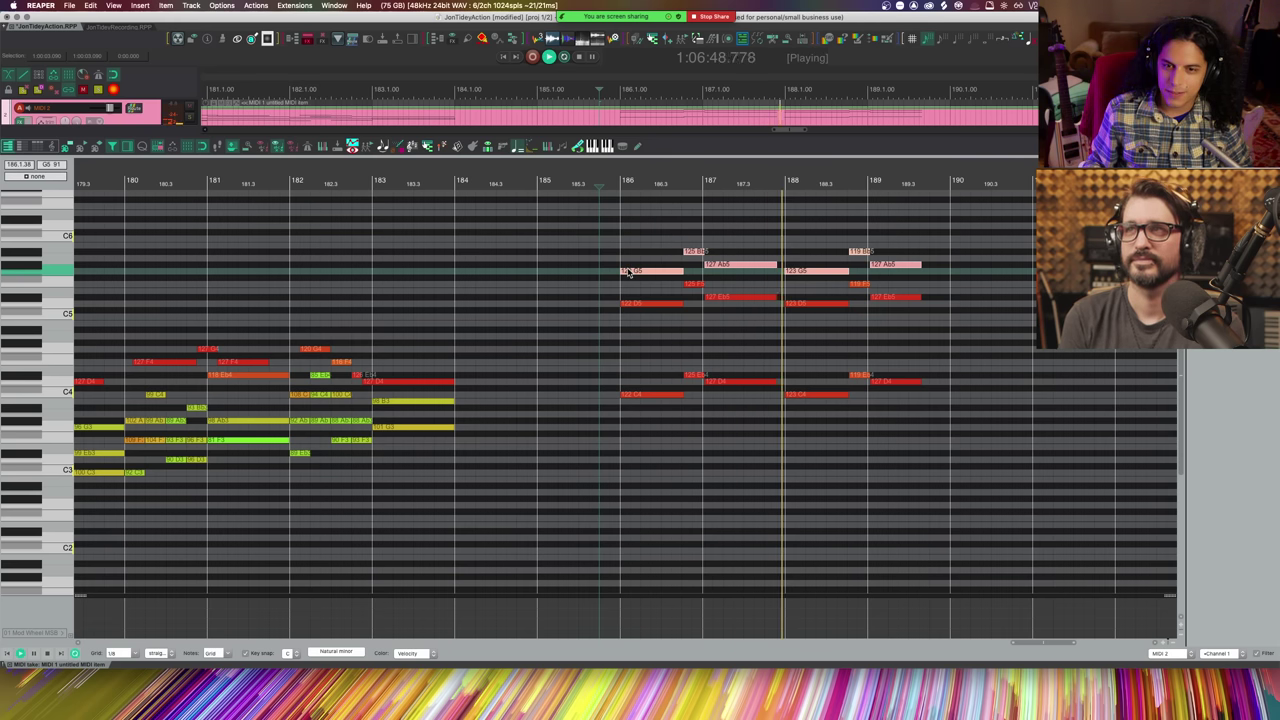
key("space")
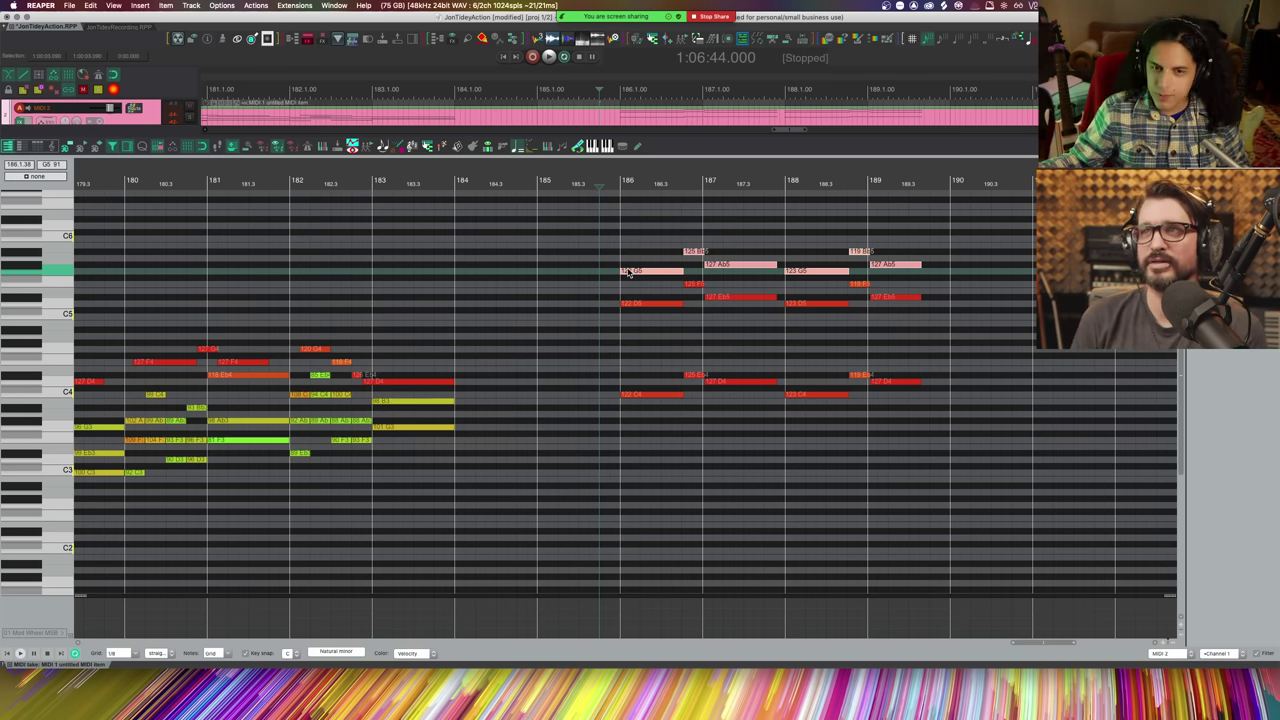
key("Up")
key("Up")
key("Up")
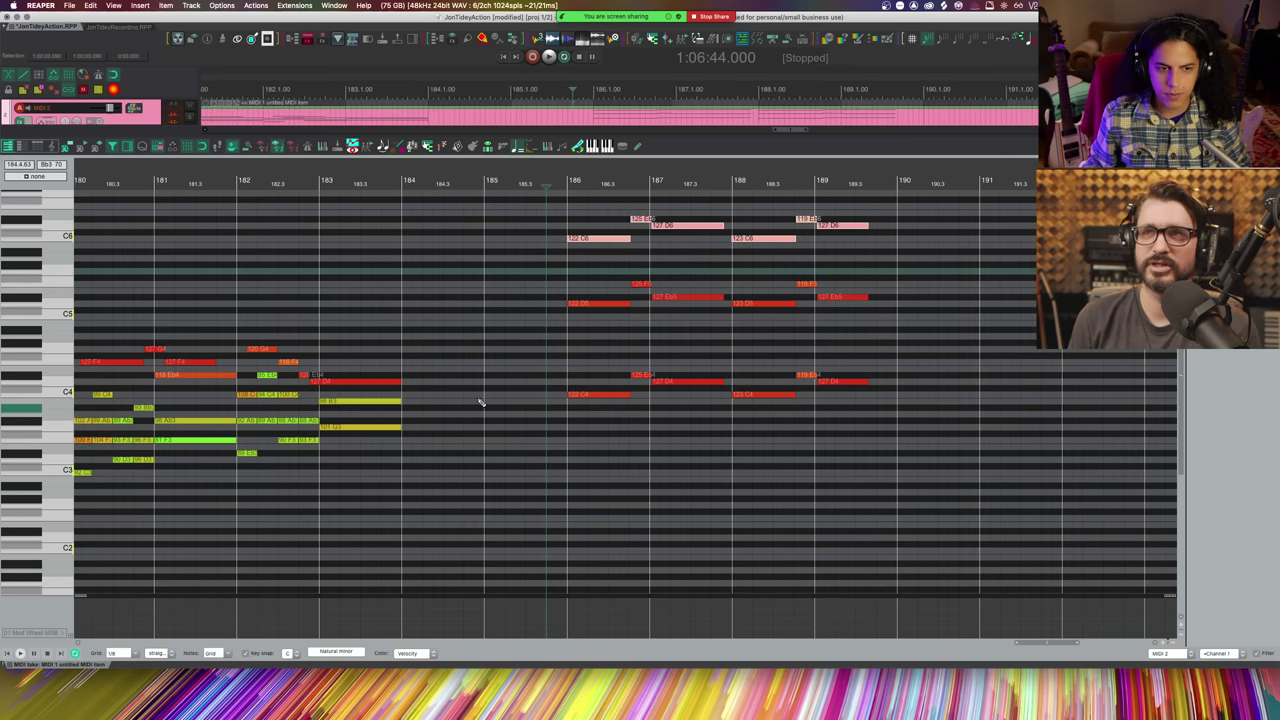
- Scroll and zoom around the piano roll to survey the passage from bar 168 to 183
scroll(480, 402, "right", 5)
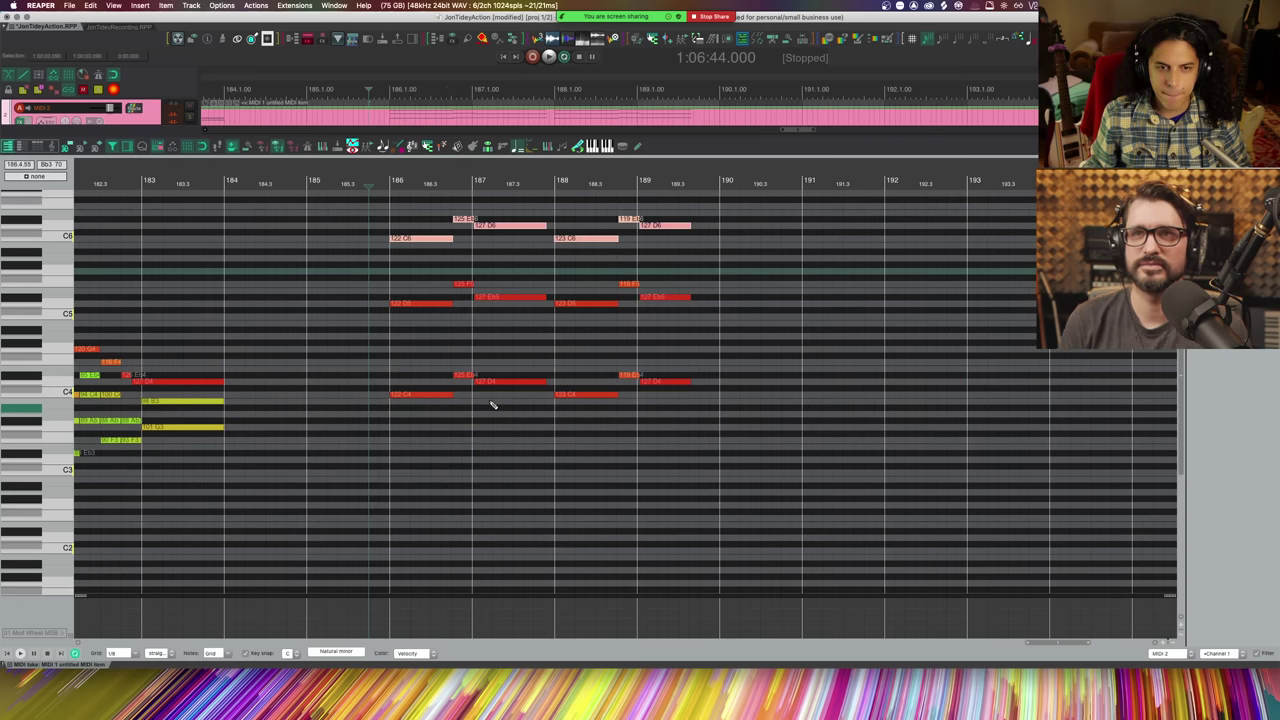
scroll(491, 403, "left", 3)
scroll(491, 403, "down", 2)
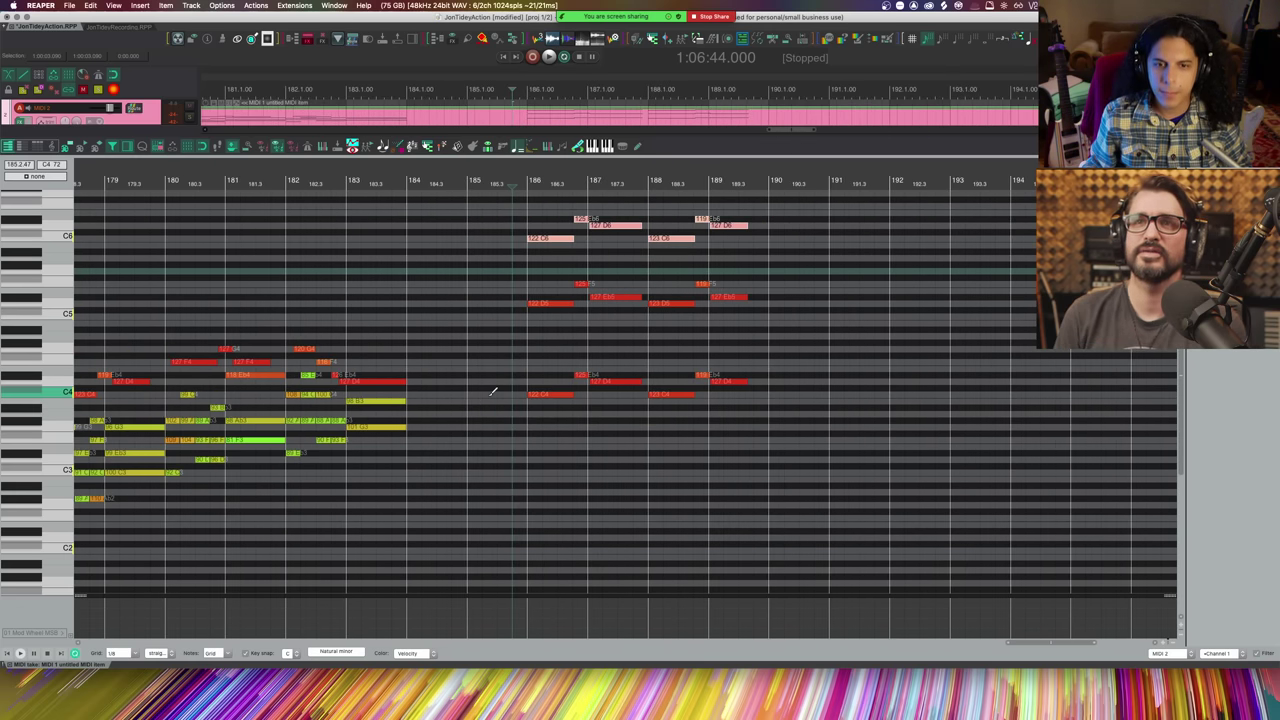
scroll(500, 390, "down", 2)
scroll(513, 362, "left", 3)
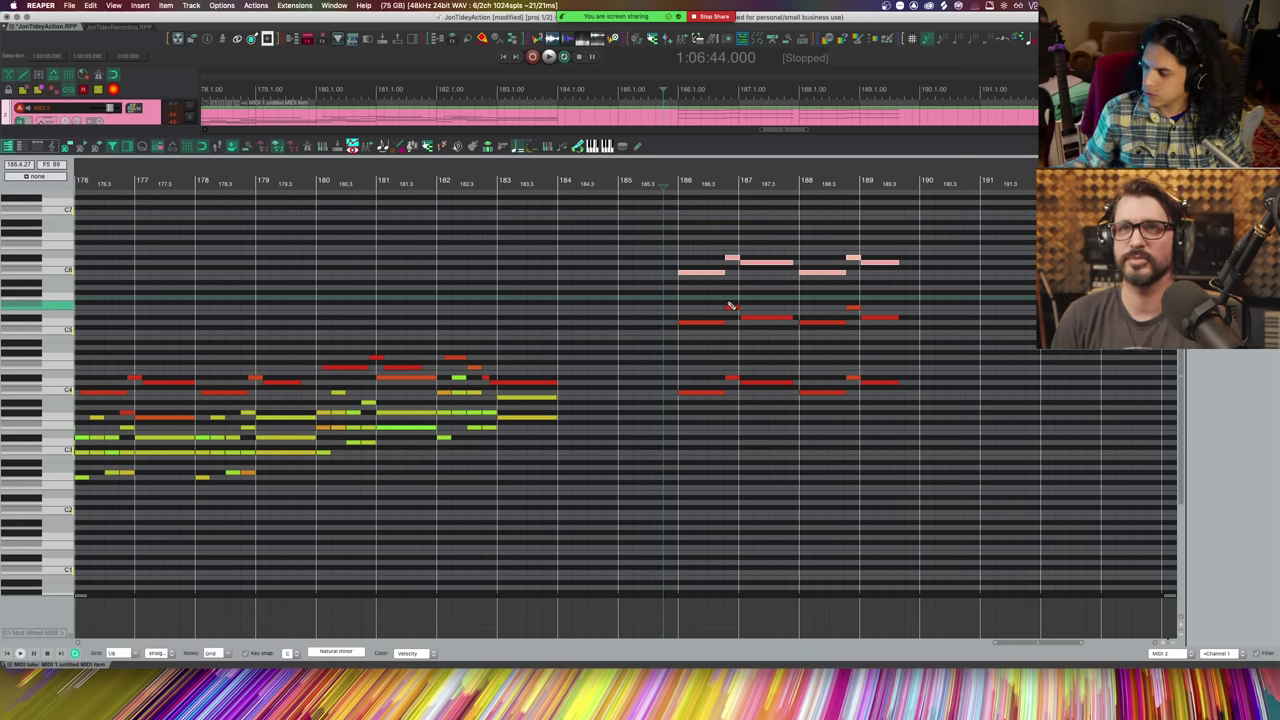
scroll(730, 306, "left", 3)
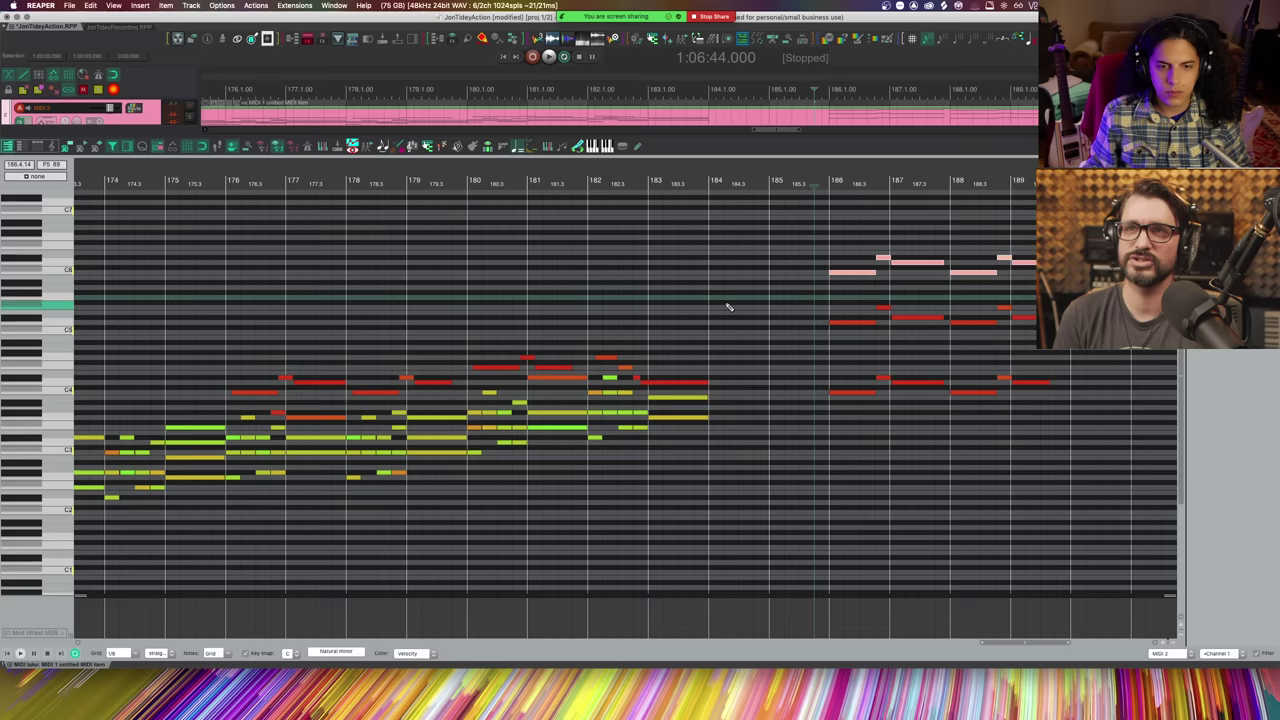
scroll(726, 306, "right", 6)
scroll(720, 306, "left", 3)
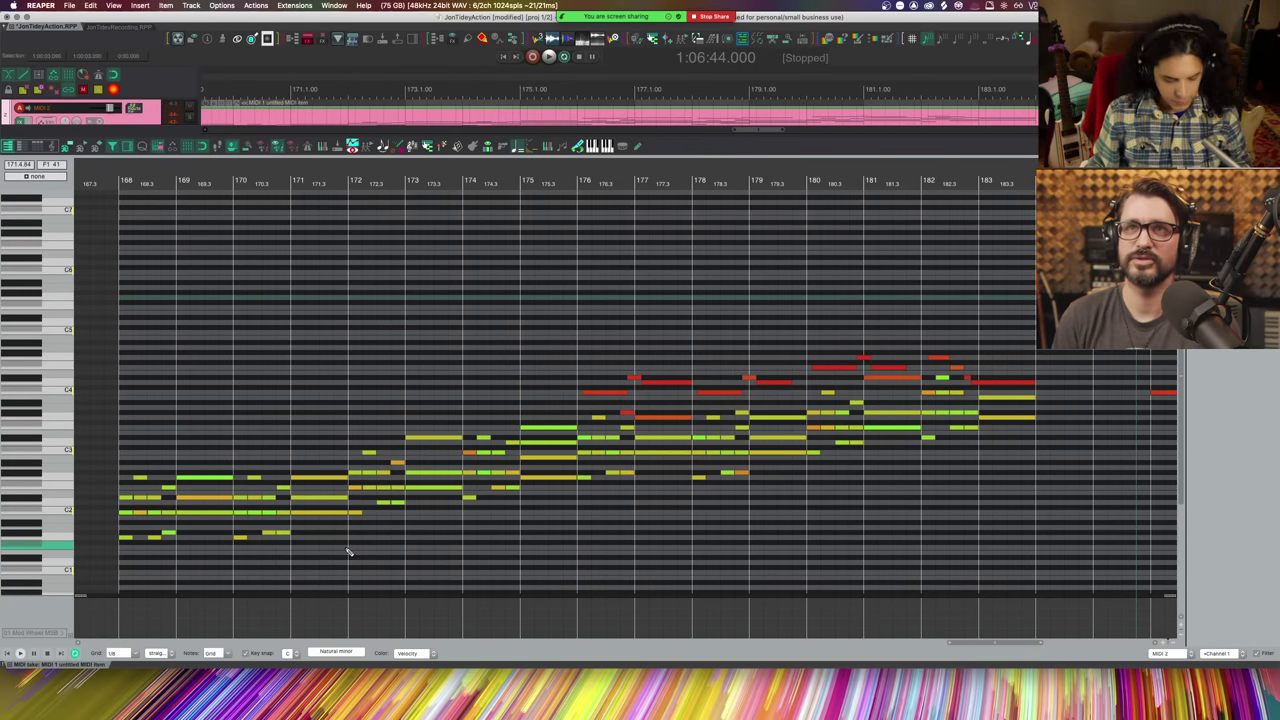
key("ctrl+alt+n")
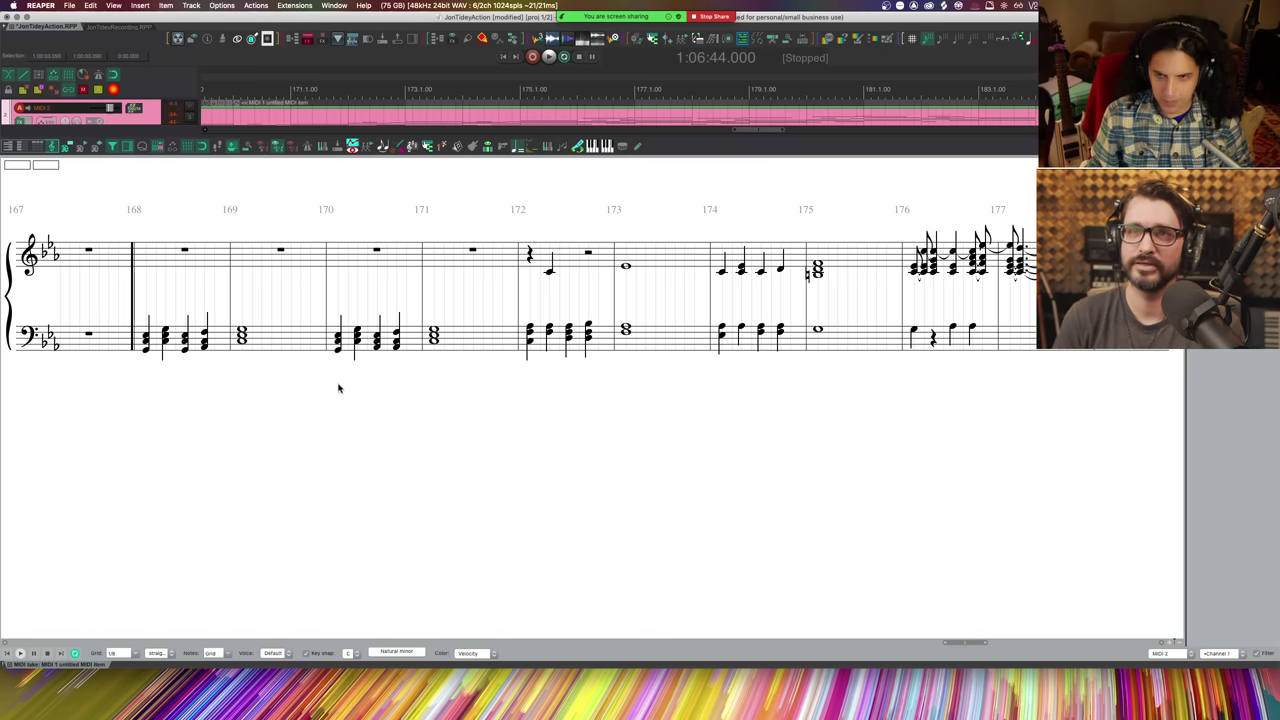
scroll(338, 388, "right", 10)
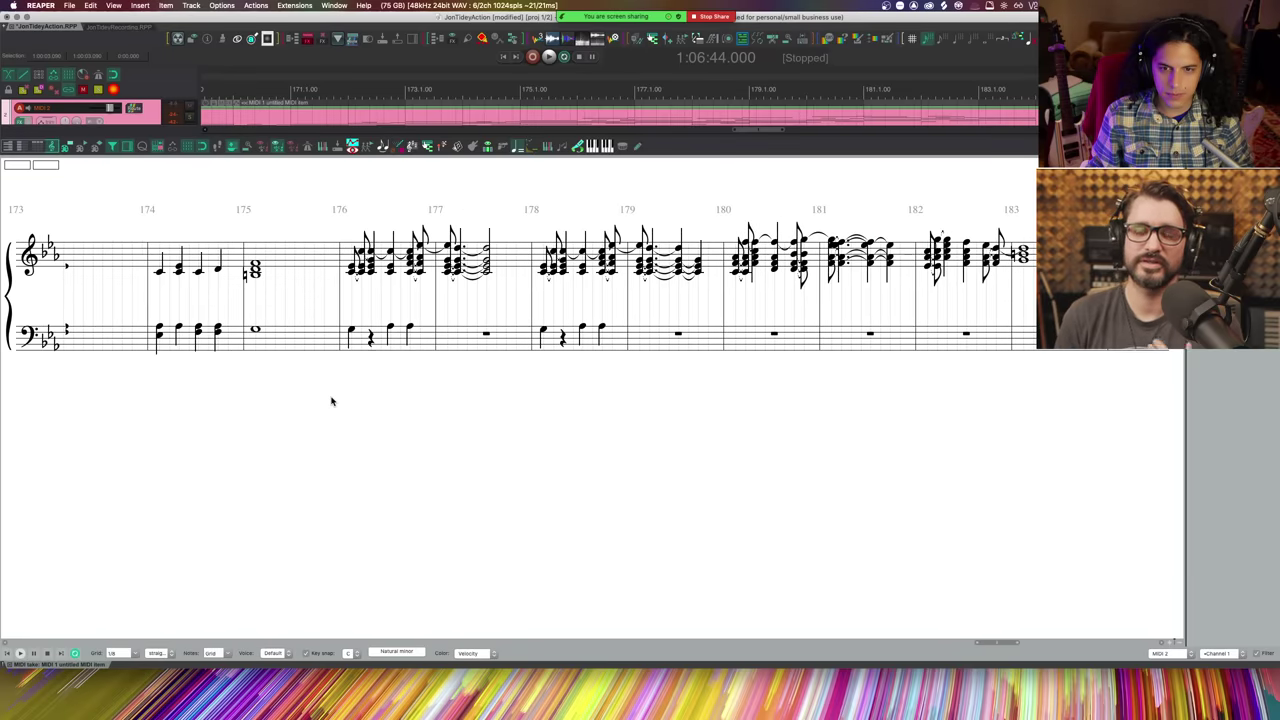
scroll(332, 401, "right", 5)
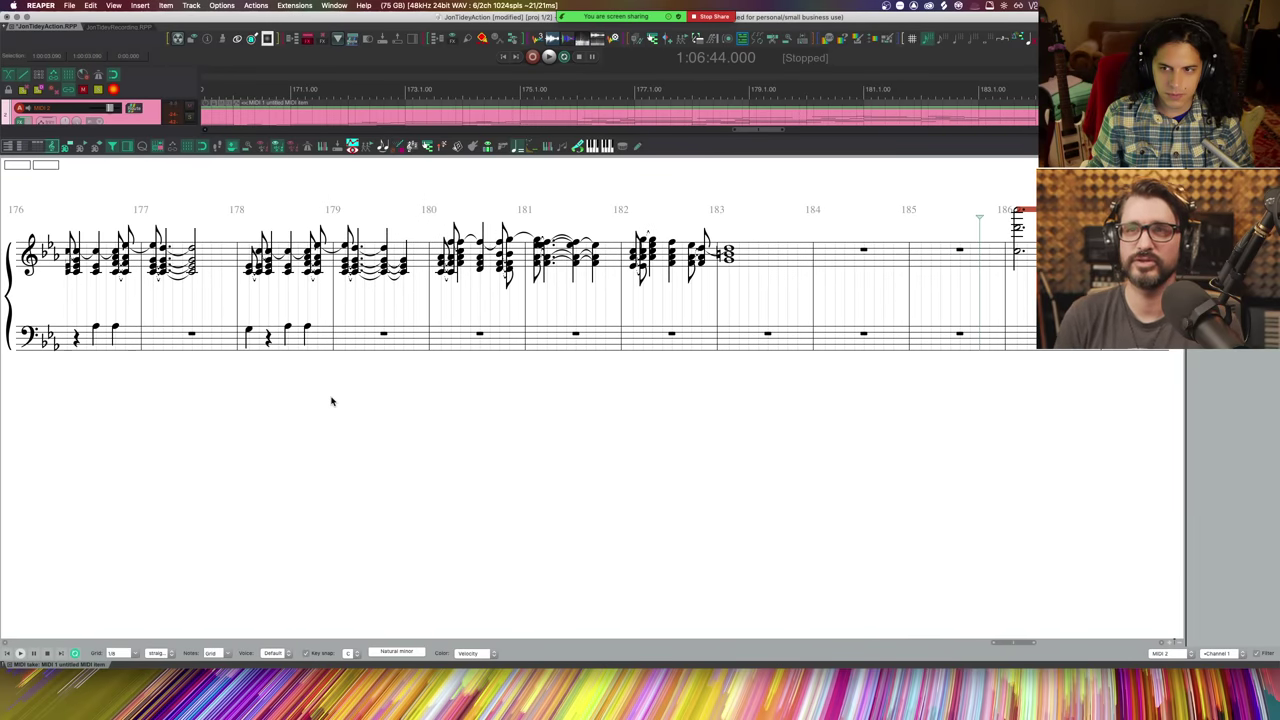
scroll(332, 401, "right", 5)
scroll(332, 401, "left", 4)
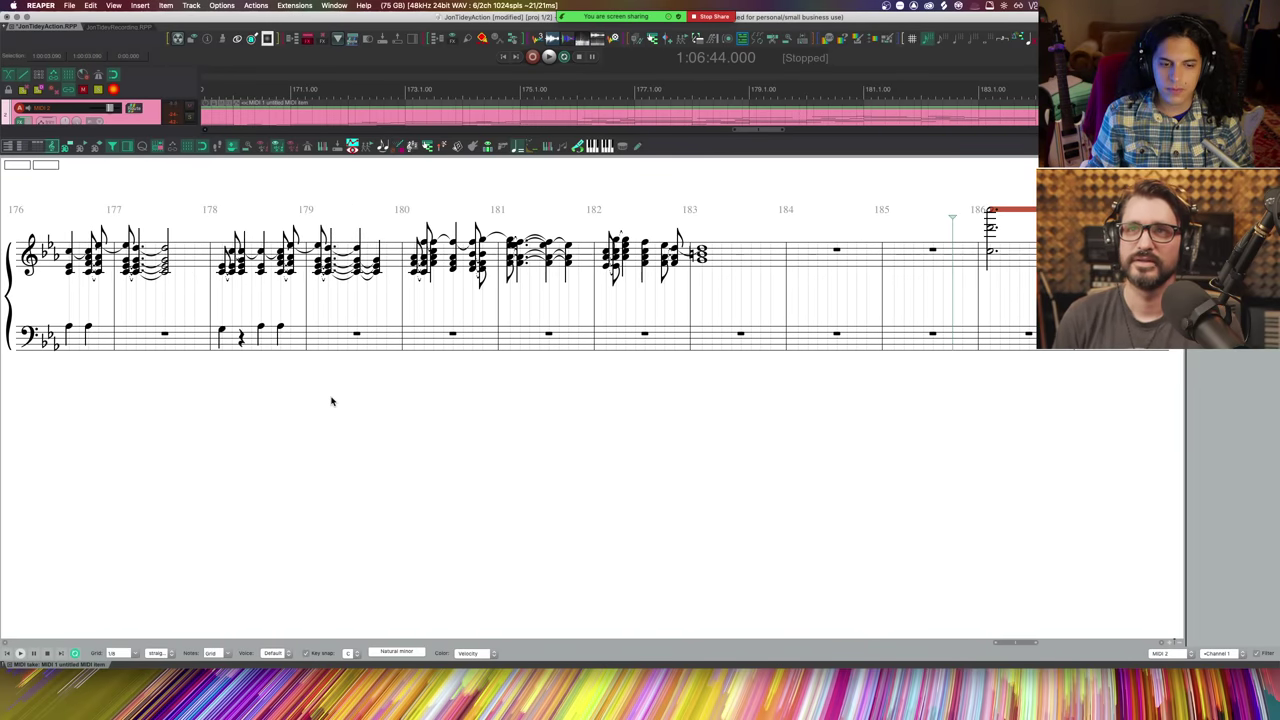
scroll(332, 401, "left", 10)
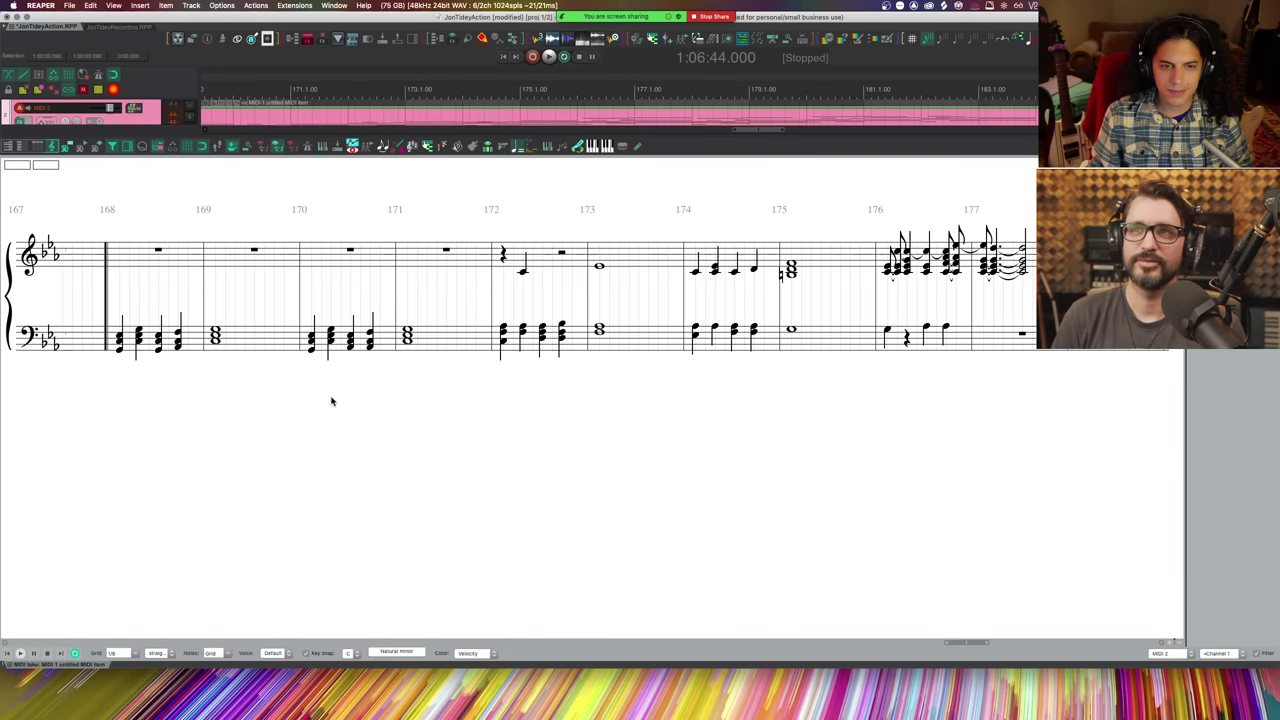
scroll(332, 401, "left", 3)
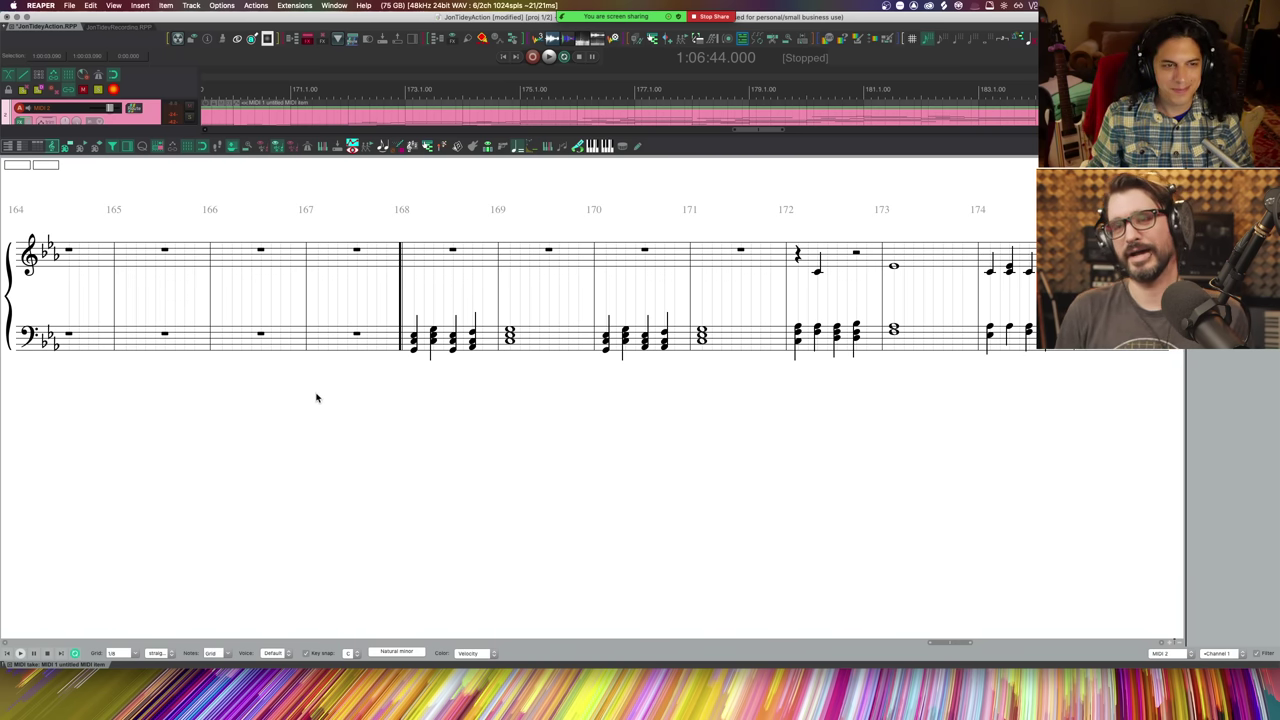
scroll(316, 398, "left", 15)
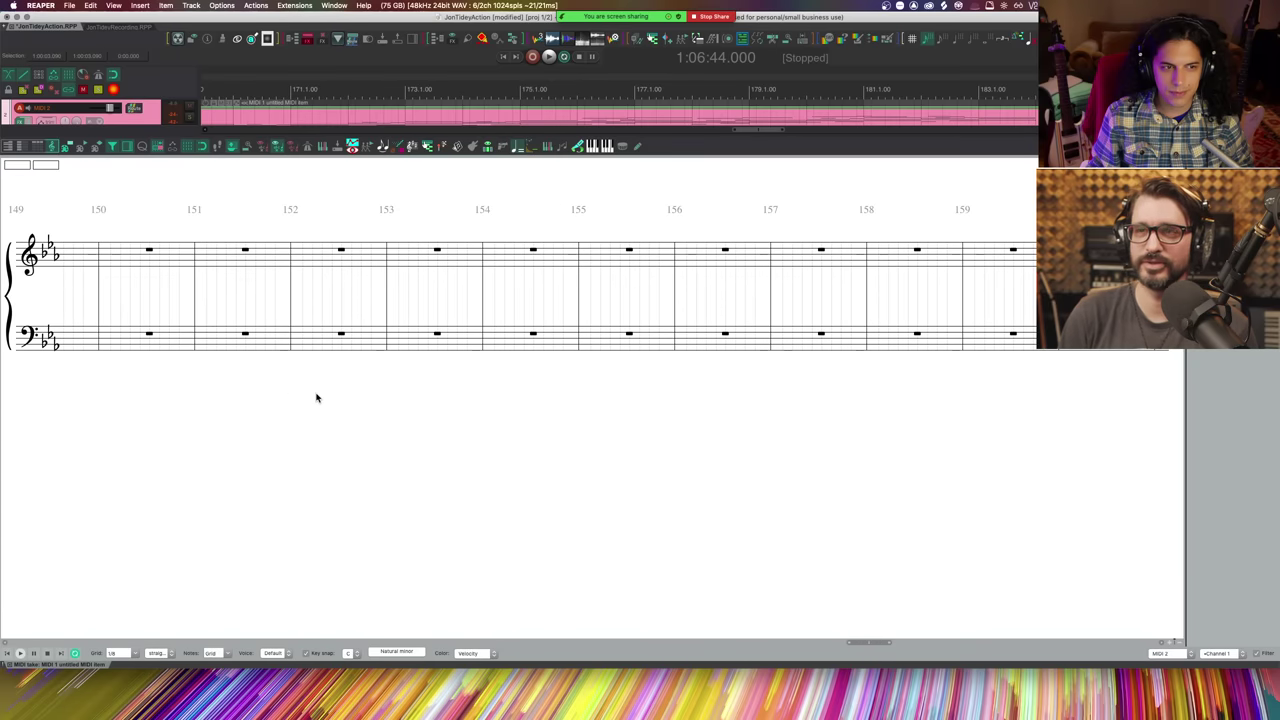
scroll(316, 398, "left", 20)
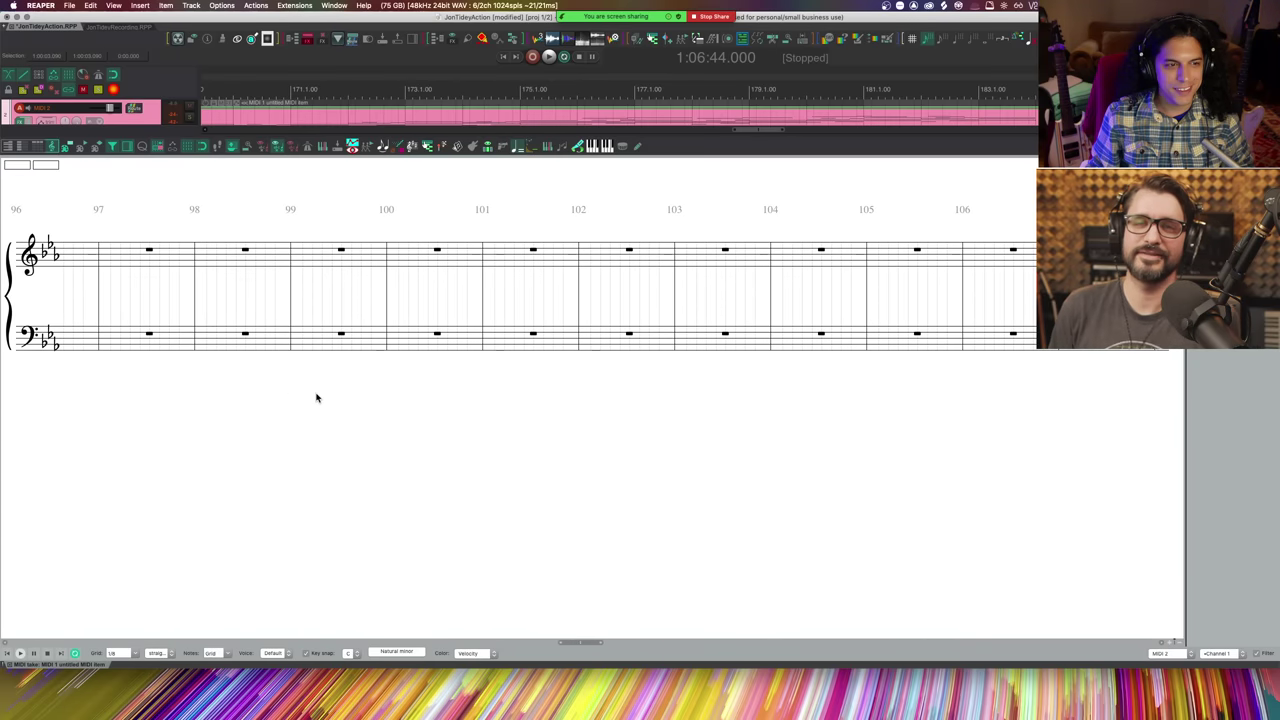
scroll(316, 398, "left", 9)
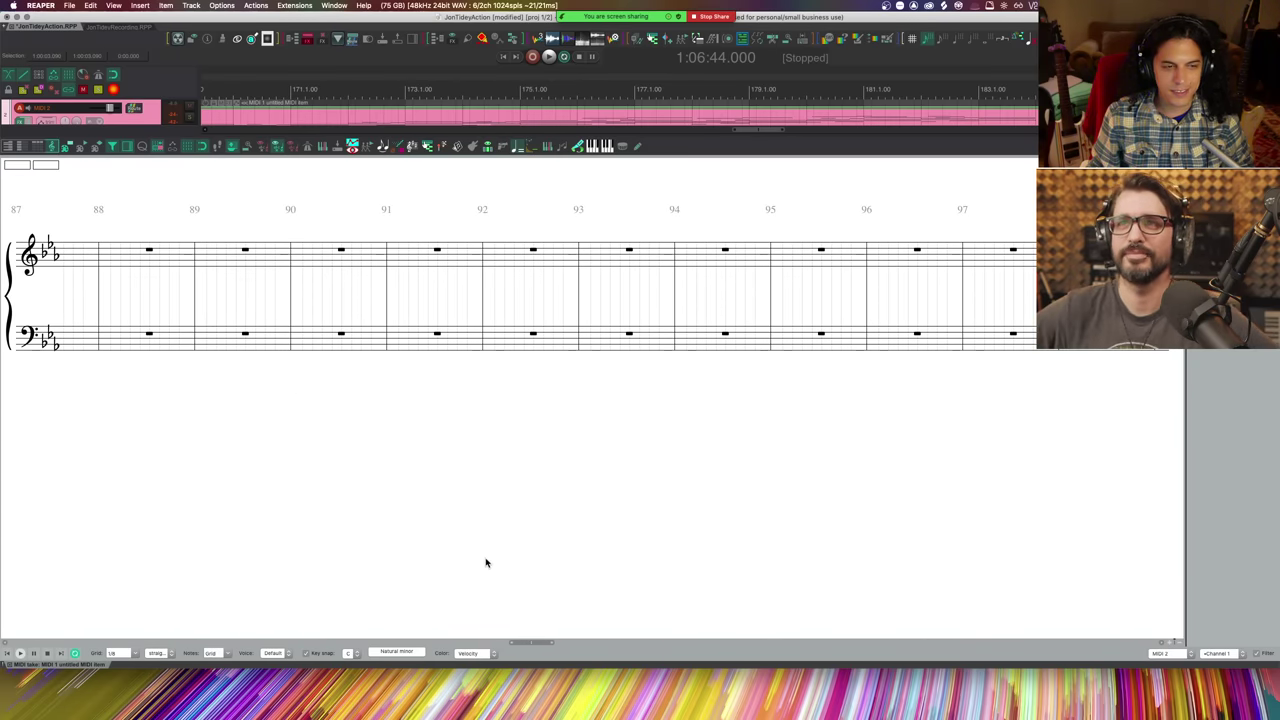
scroll(486, 563, "left", 2)
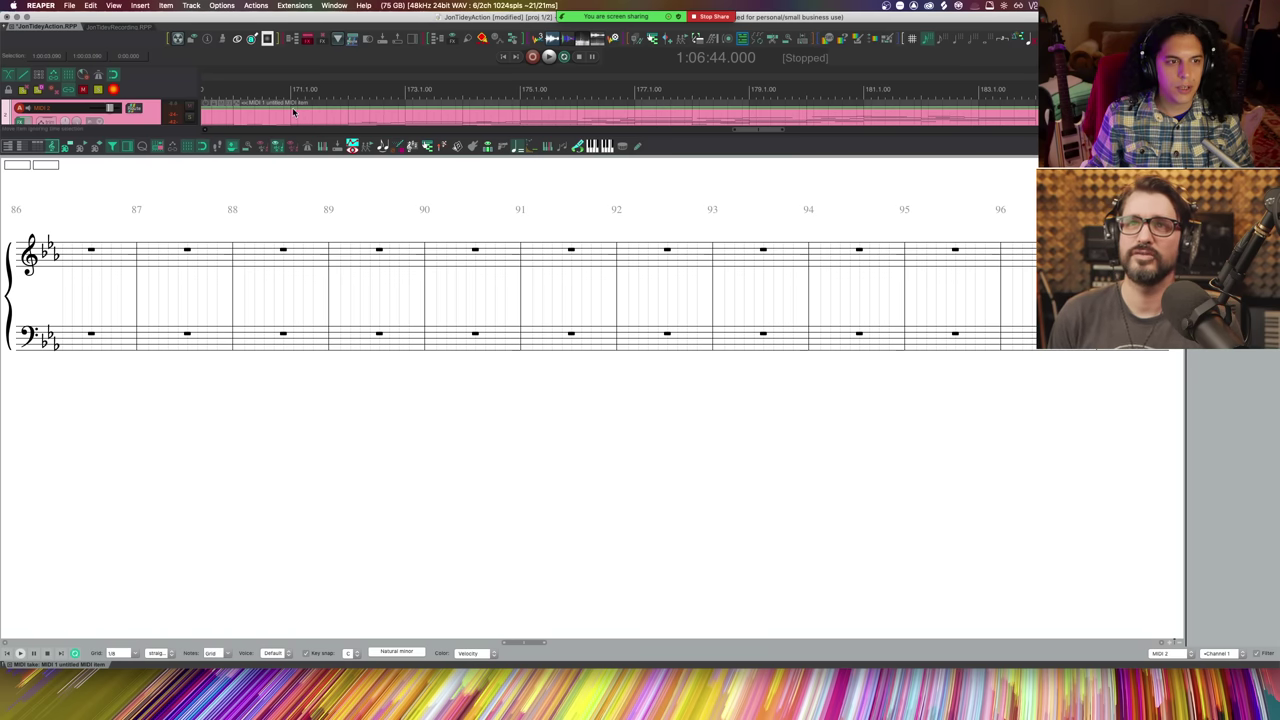
- Enlarge the arrange area and zoom out so all three tracks show
left_click_drag(325, 140, 339, 241)
scroll(339, 241, "down", 10)
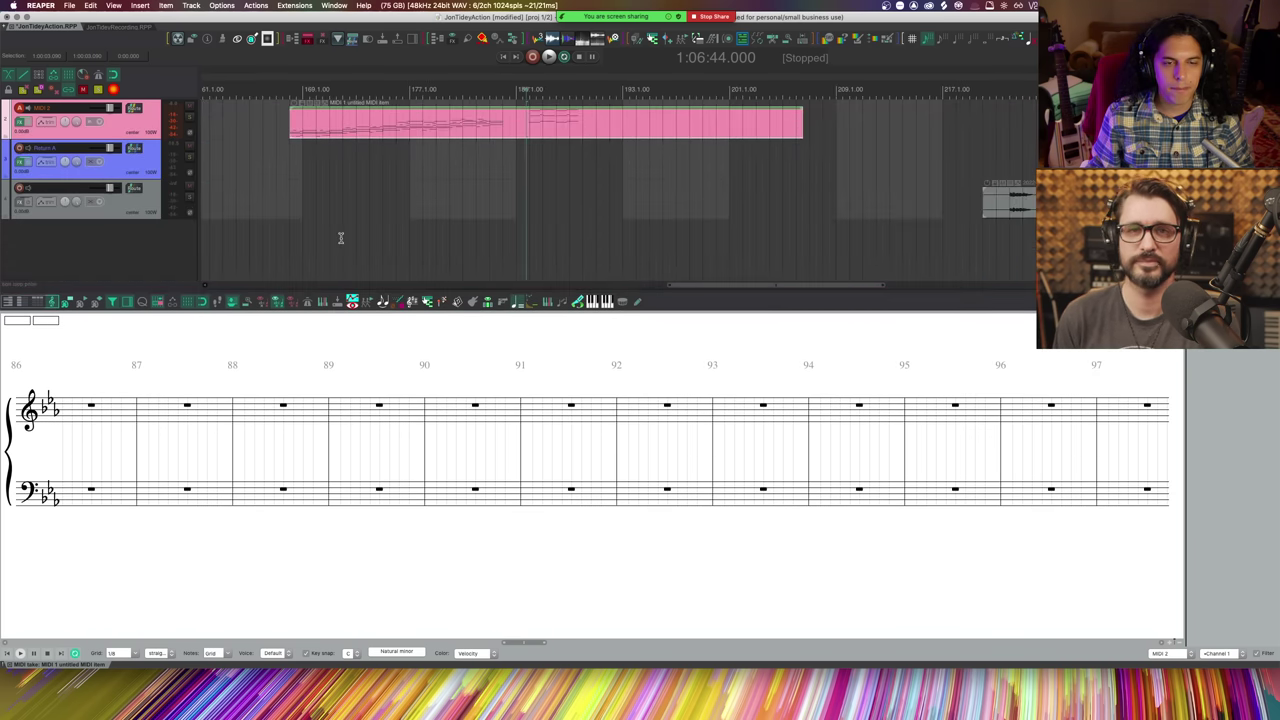
scroll(318, 153, "left", 3)
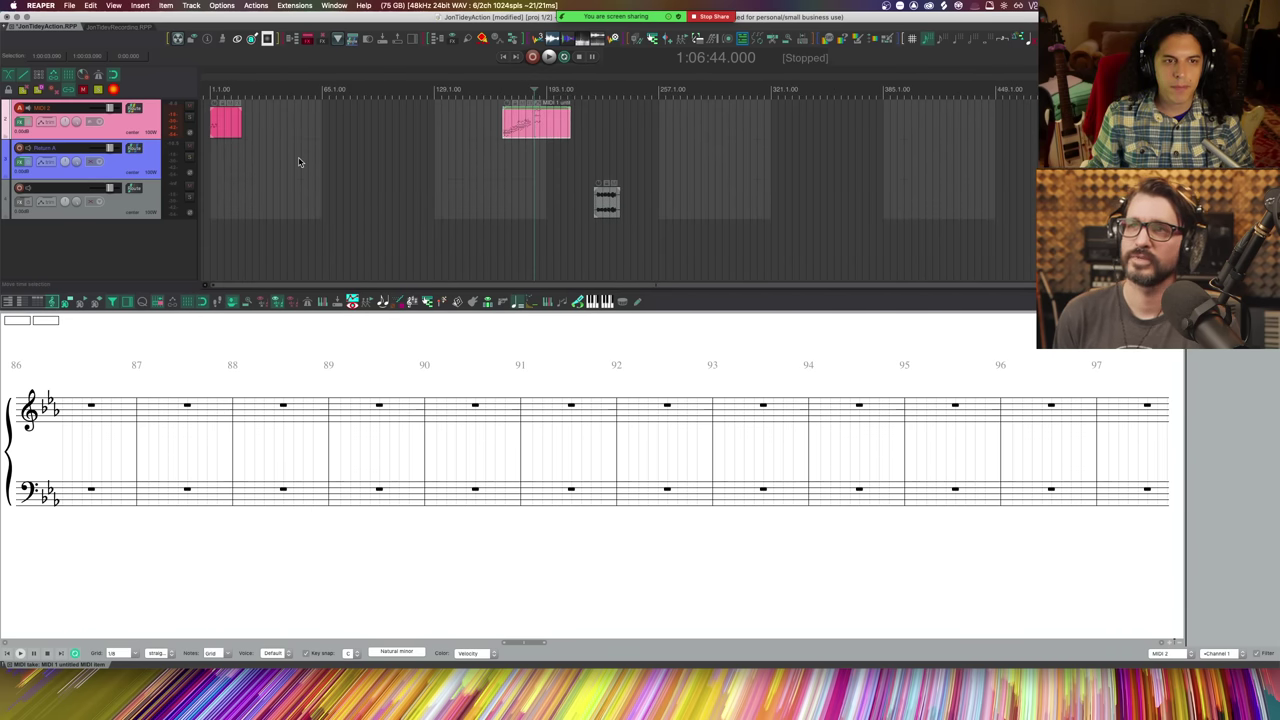
- Select the first MIDI item and set the edit cursor to bar 1 in the notation
left_click(213, 121)
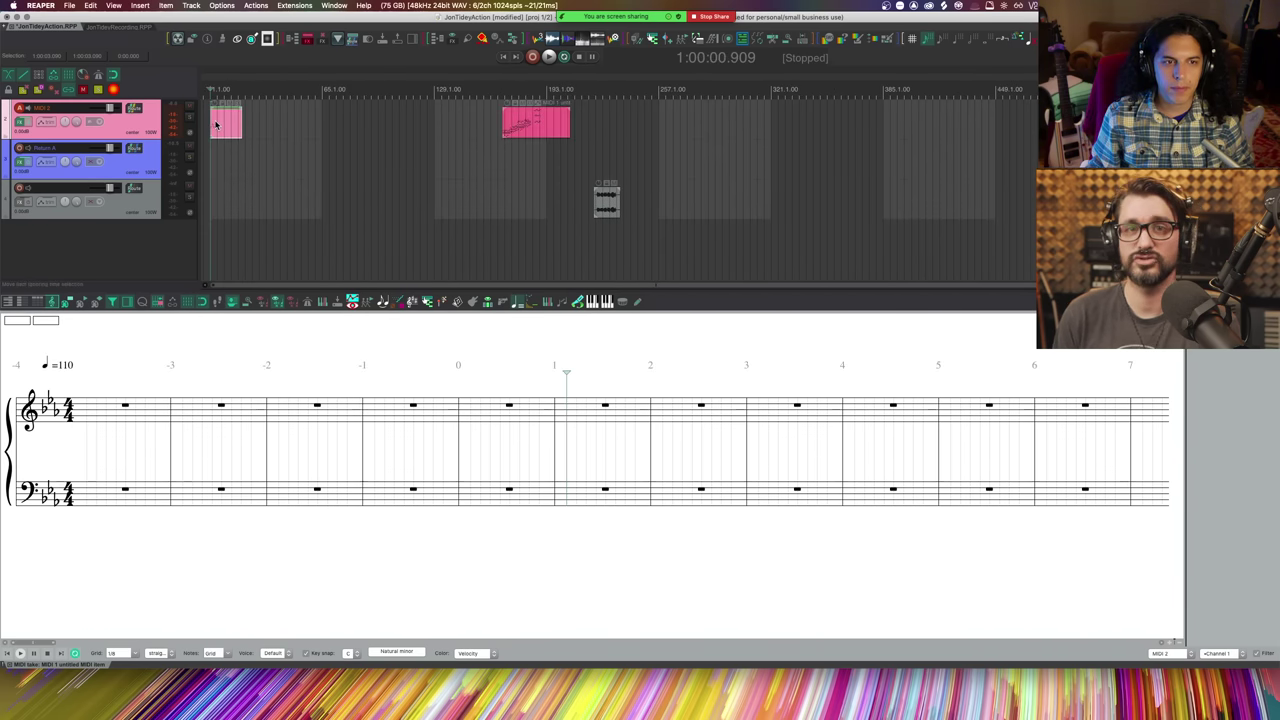
left_click(229, 121)
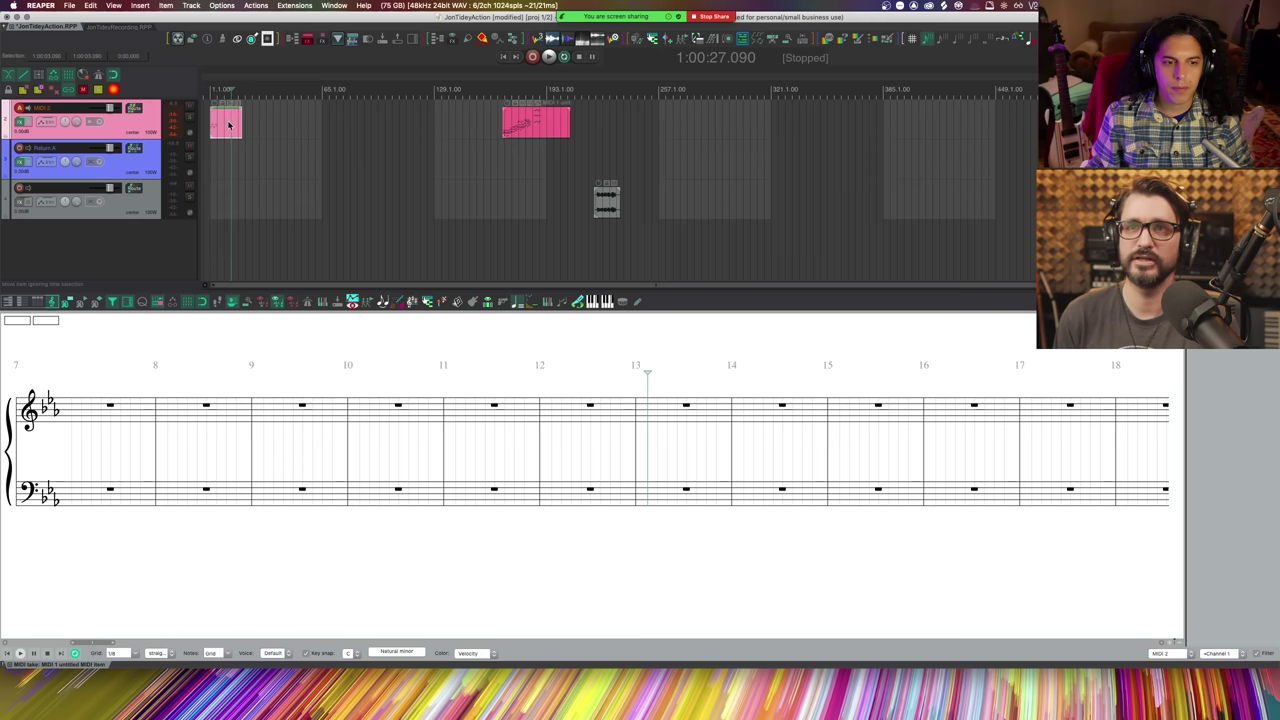
scroll(369, 352, "left", 5)
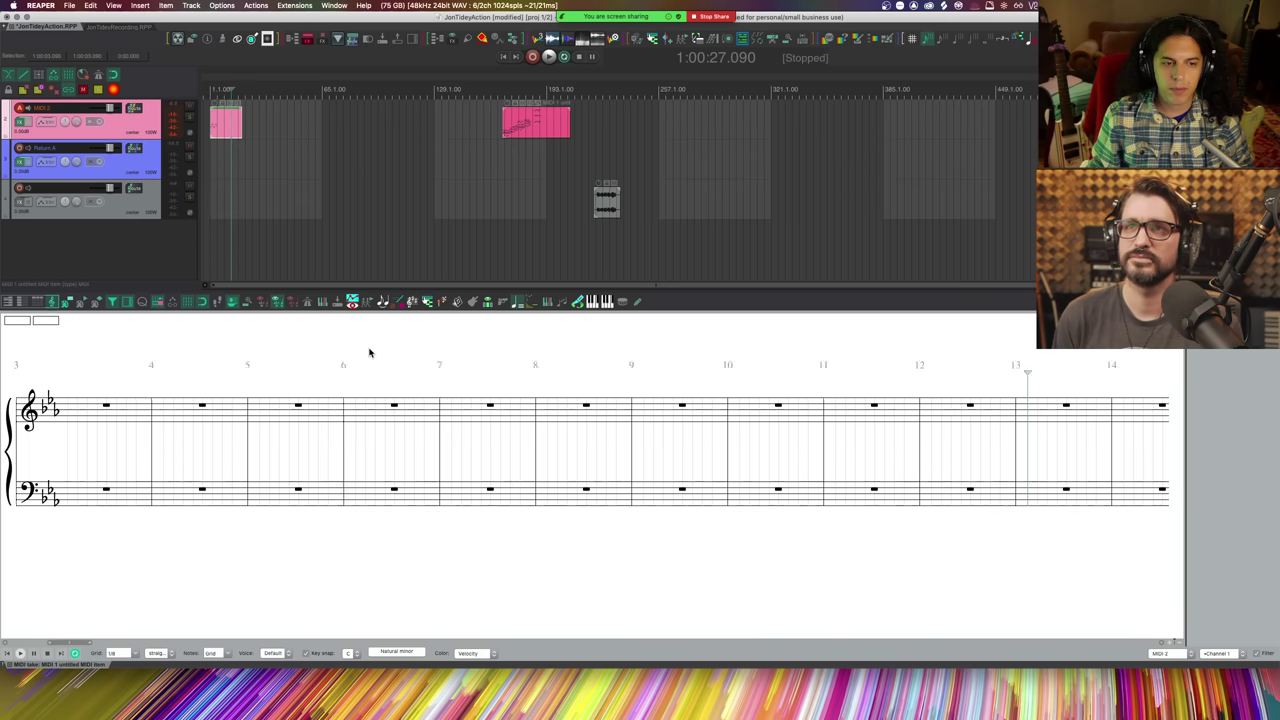
left_click(224, 121)
mouse_move(241, 121)
left_mouse_down()
mouse_move(276, 121)
mouse_move(213, 118)
mouse_move(238, 125)
left_mouse_up()
left_click(220, 126)
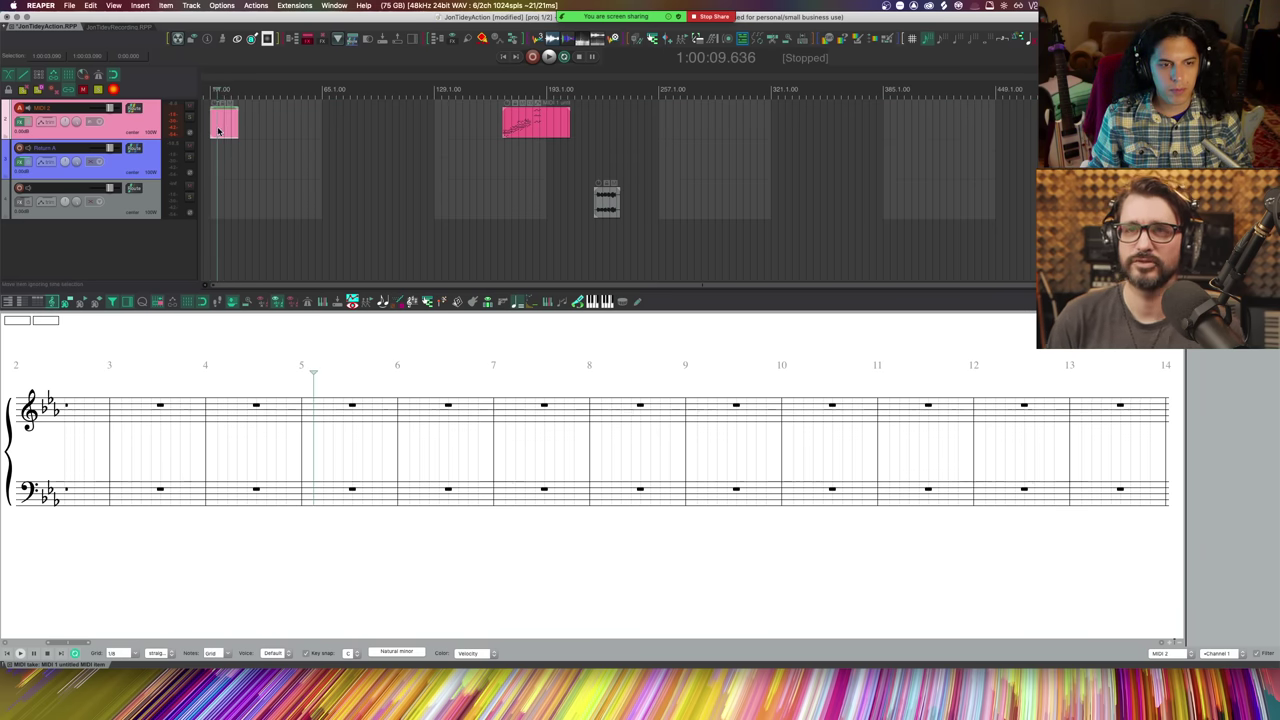
left_click(255, 504)
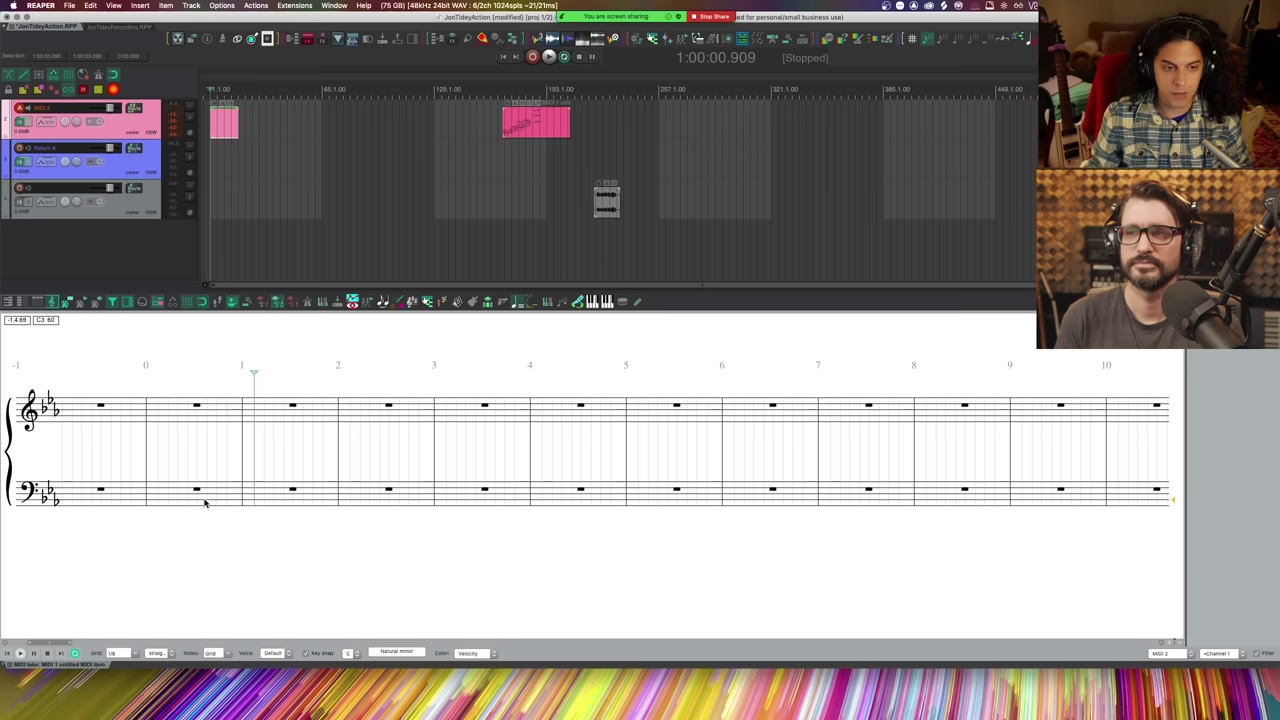
- Untick 'Continuous view always, regardless of zoom level' in Notation view options, then scroll the stacked systems
right_click(396, 339)
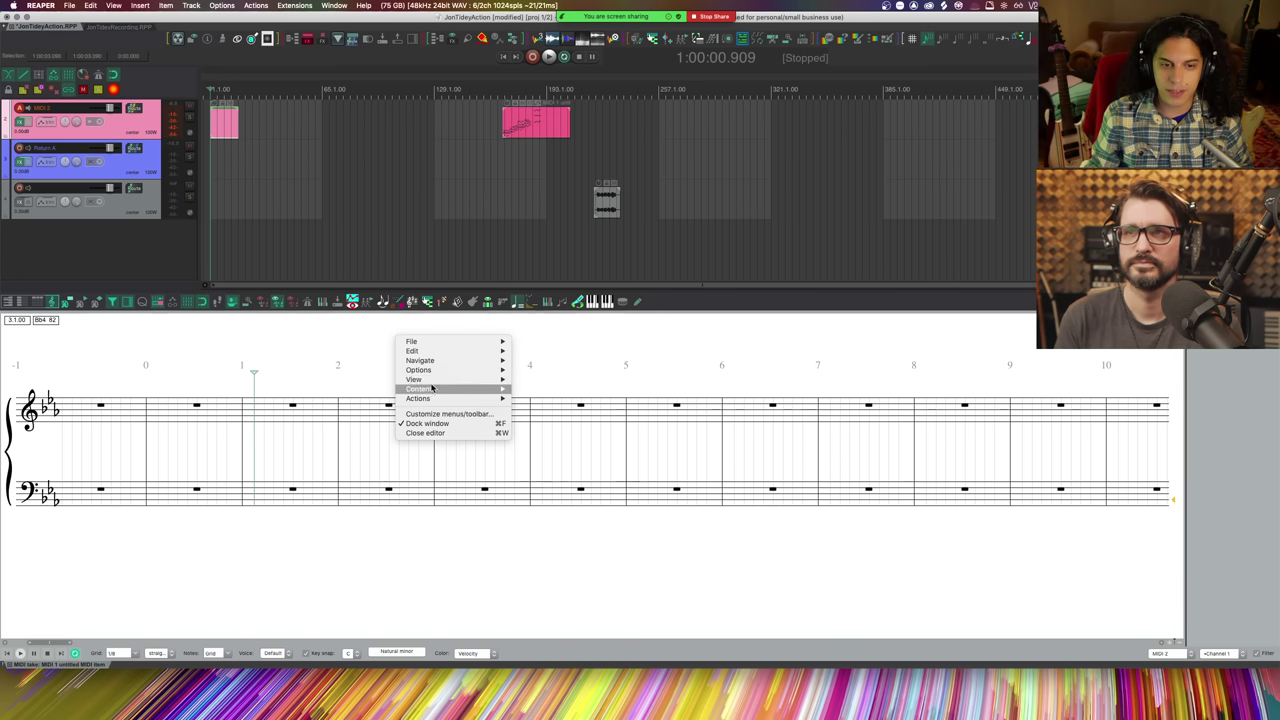
mouse_move(432, 383)
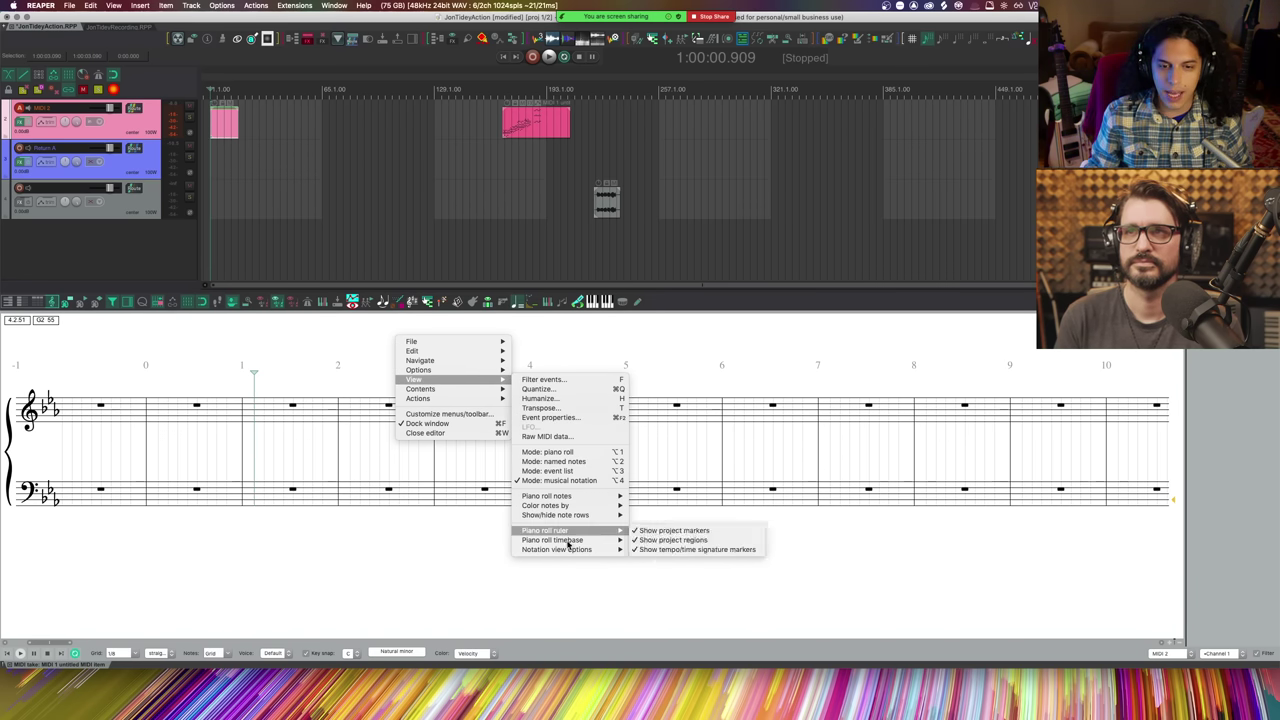
mouse_move(567, 555)
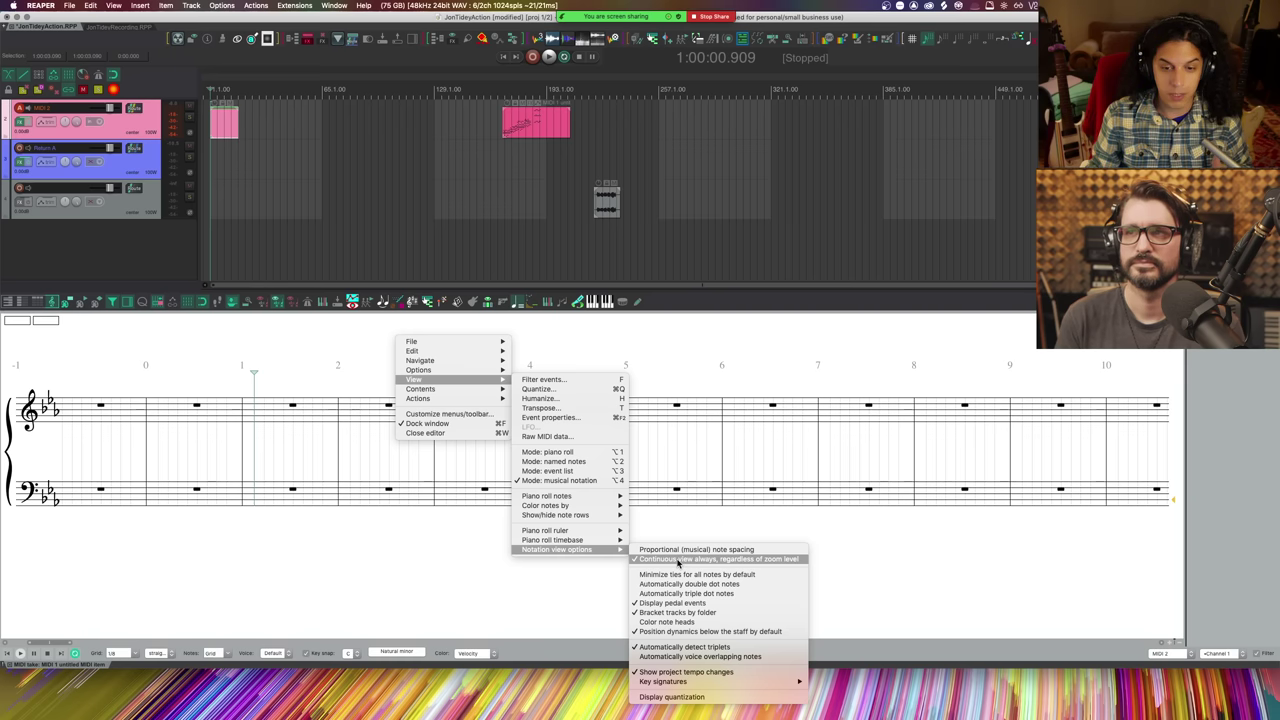
left_click(677, 562)
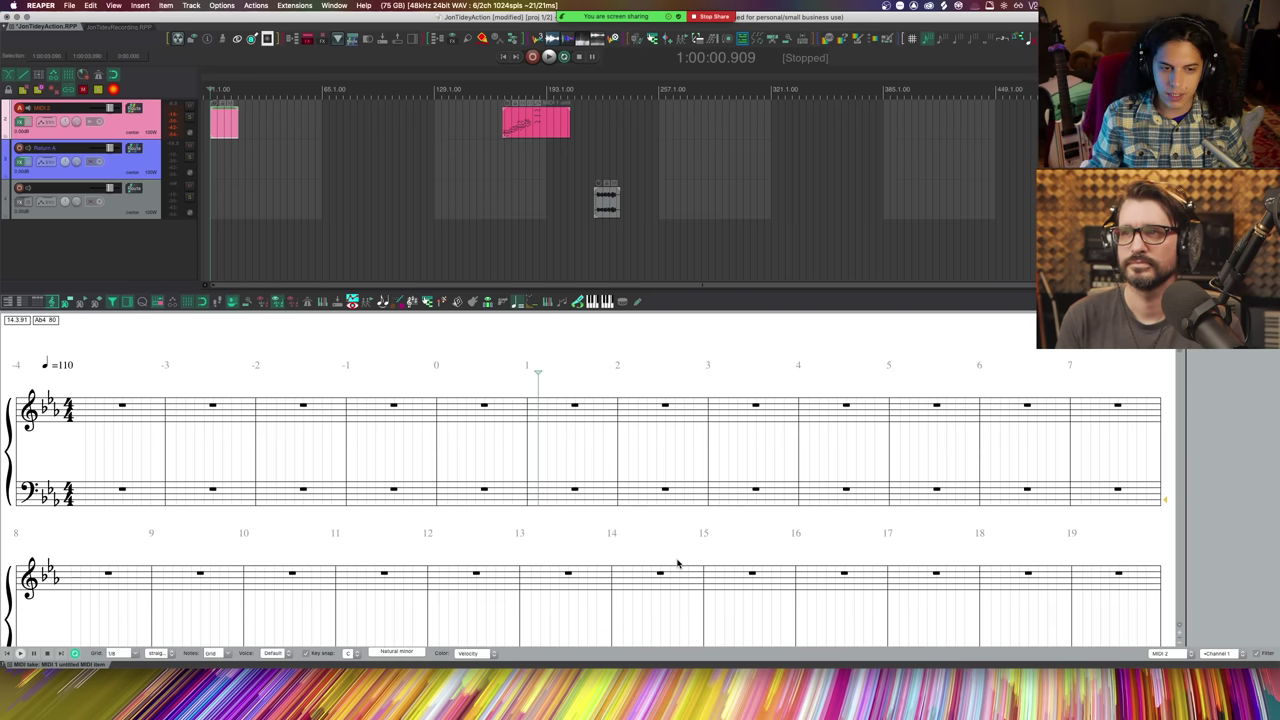
scroll(444, 500, "down", 10)
scroll(444, 500, "up", 10)
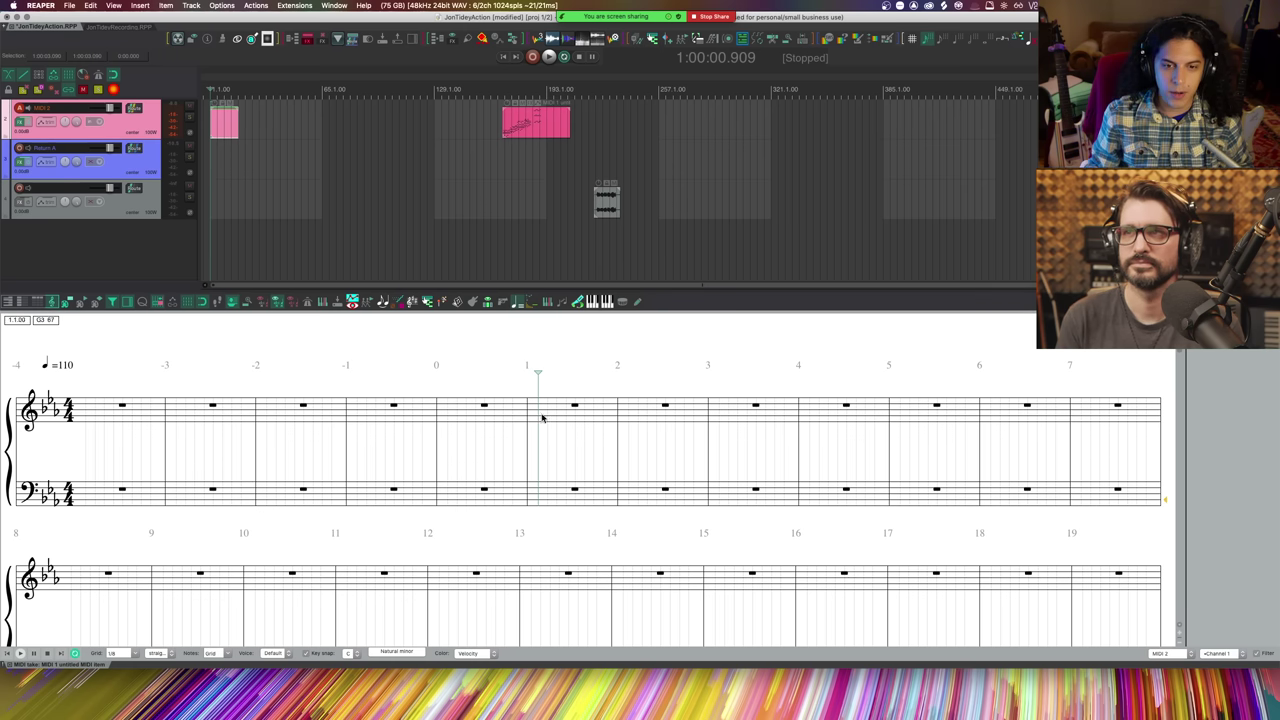
scroll(540, 421, "up", 3)
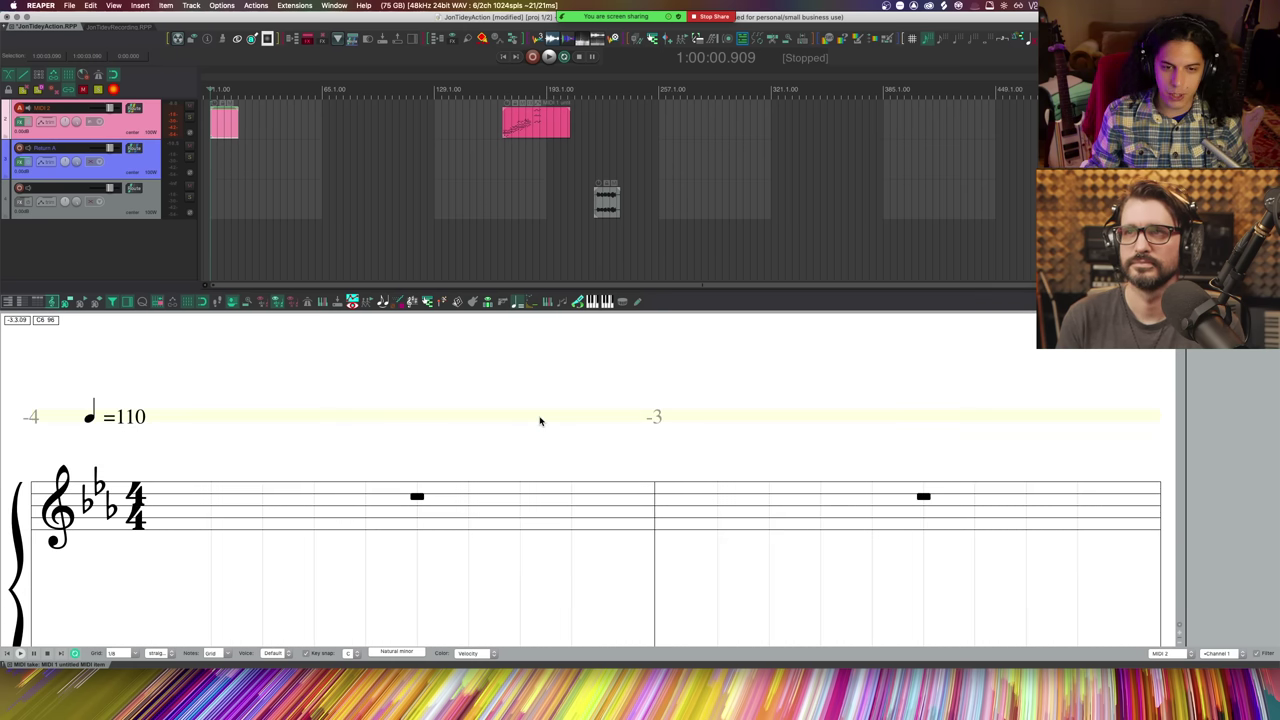
scroll(540, 421, "down", 3)
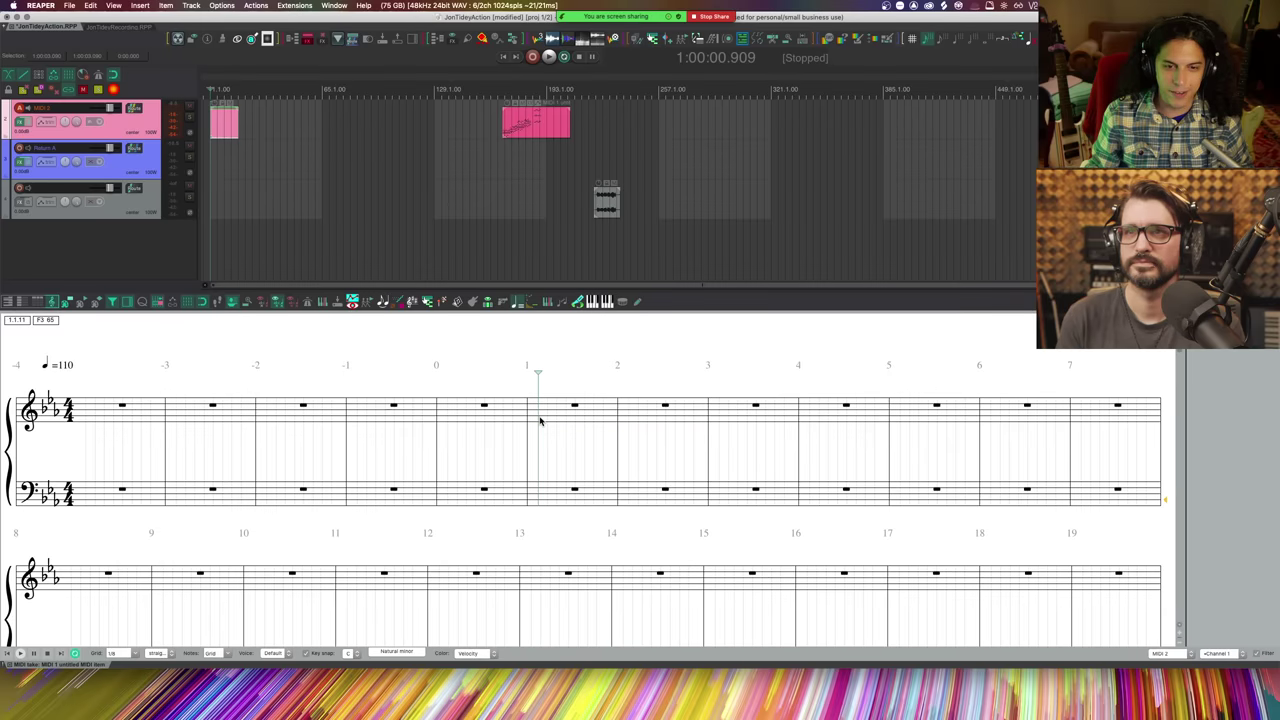
scroll(560, 418, "up", 3)
- Move the edit cursor to 9.090 seconds and scroll through the empty score
scroll(605, 424, "down", 3)
left_click(860, 414)
scroll(854, 410, "up", 3)
scroll(854, 410, "down", 3)
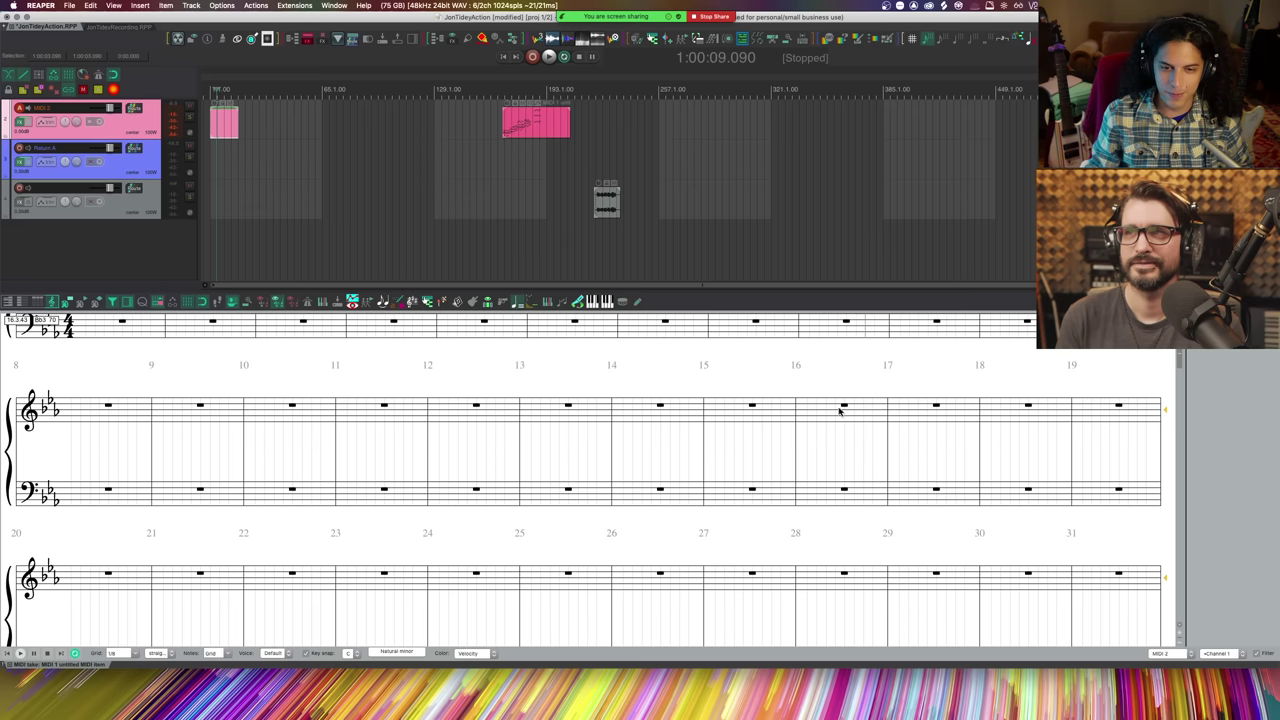
scroll(209, 374, "down", 10)
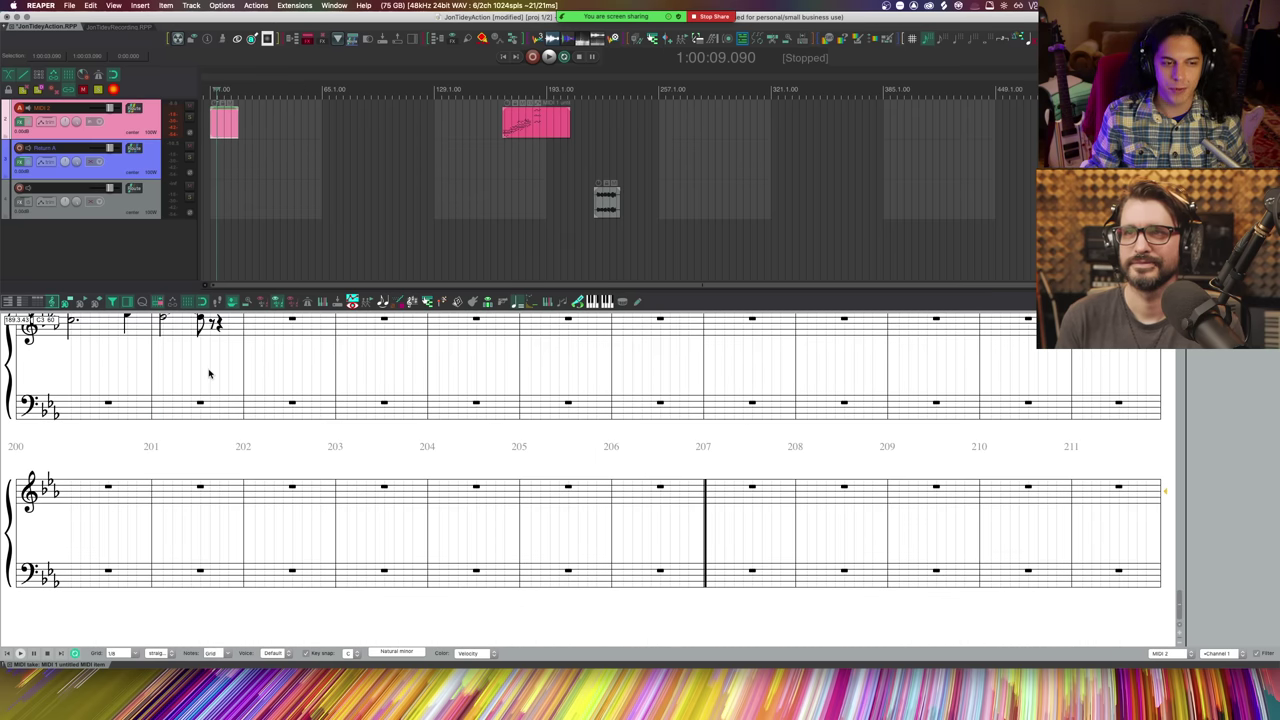
scroll(246, 403, "up", 6)
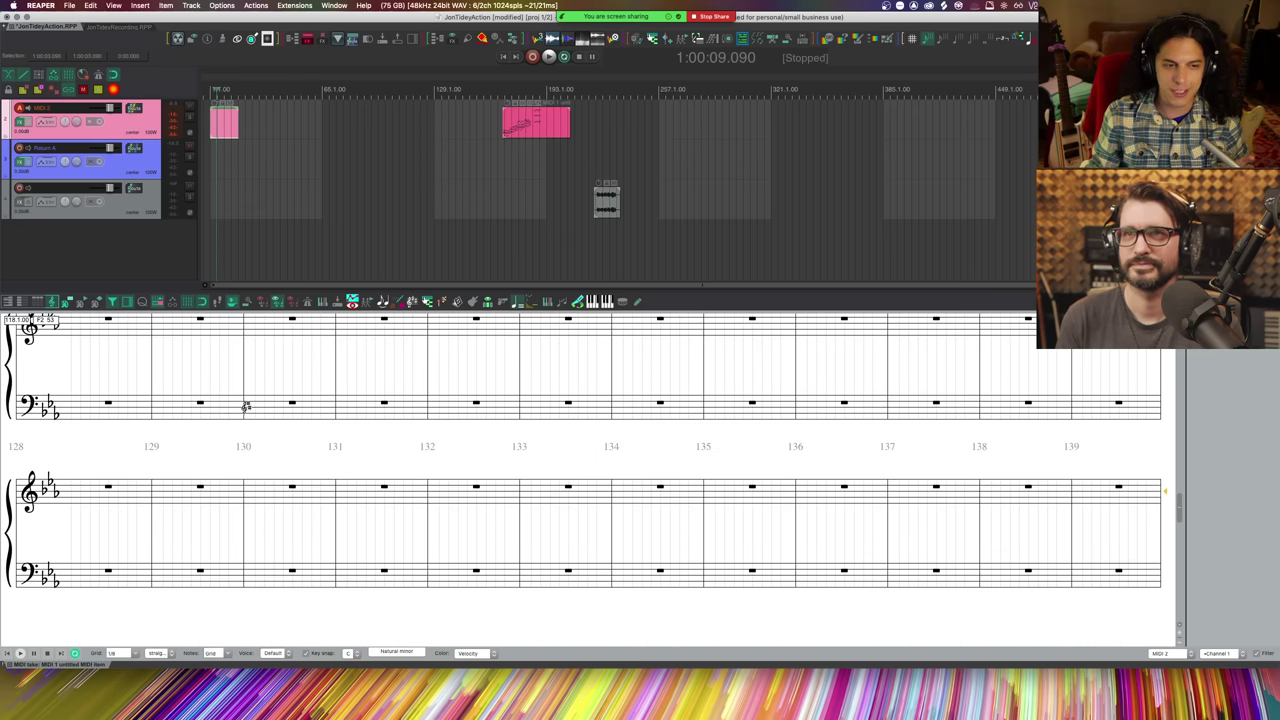
scroll(246, 403, "down", 6)
right_click(111, 445)
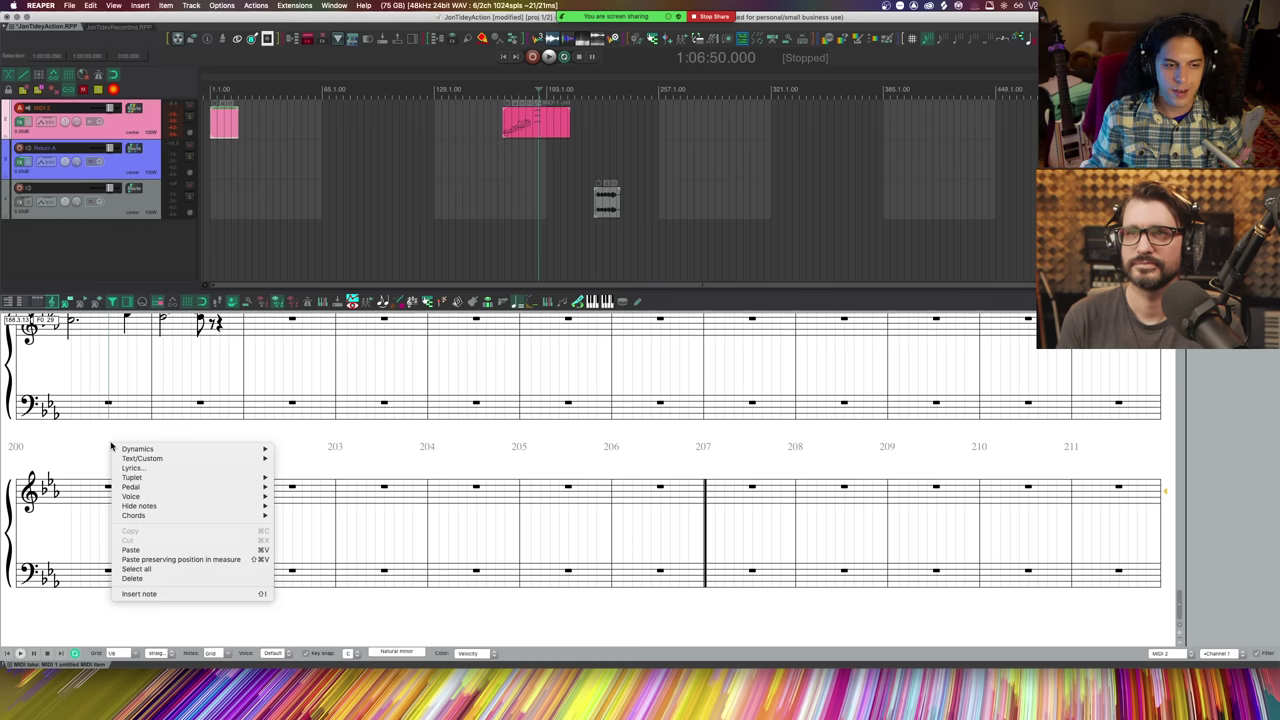
left_click(131, 423)
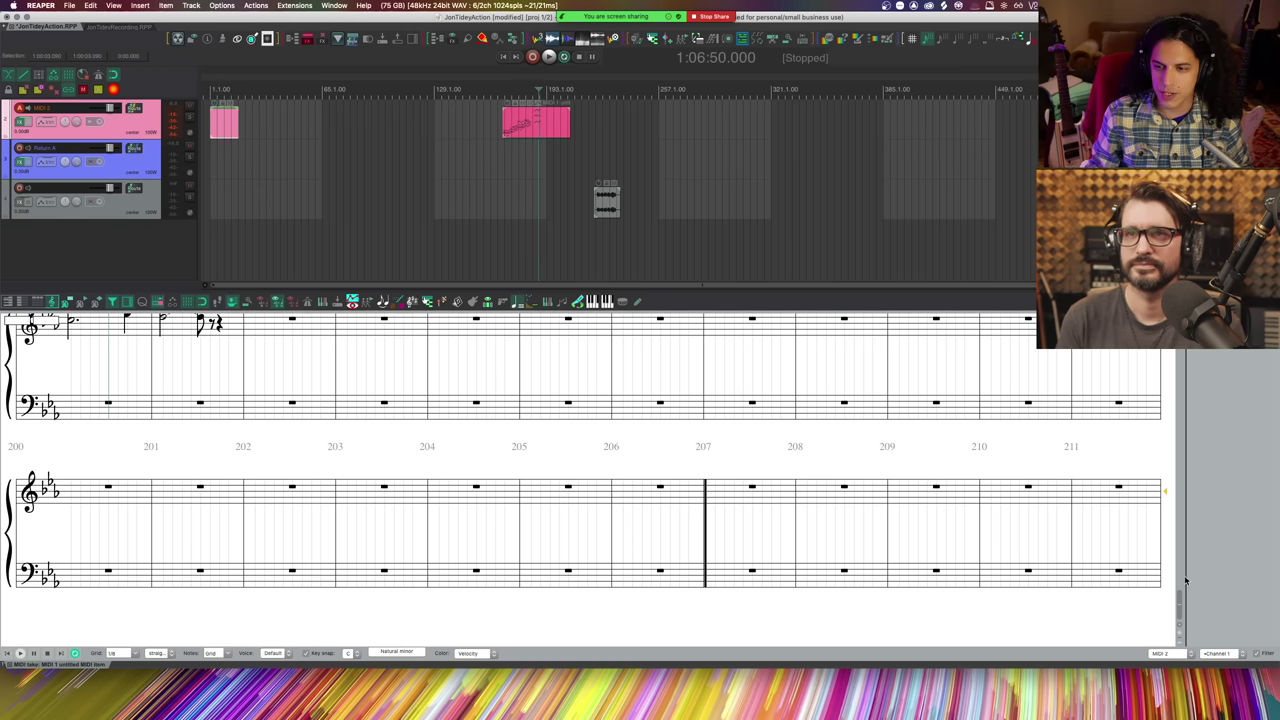
left_click_drag(1183, 590, 1183, 350)
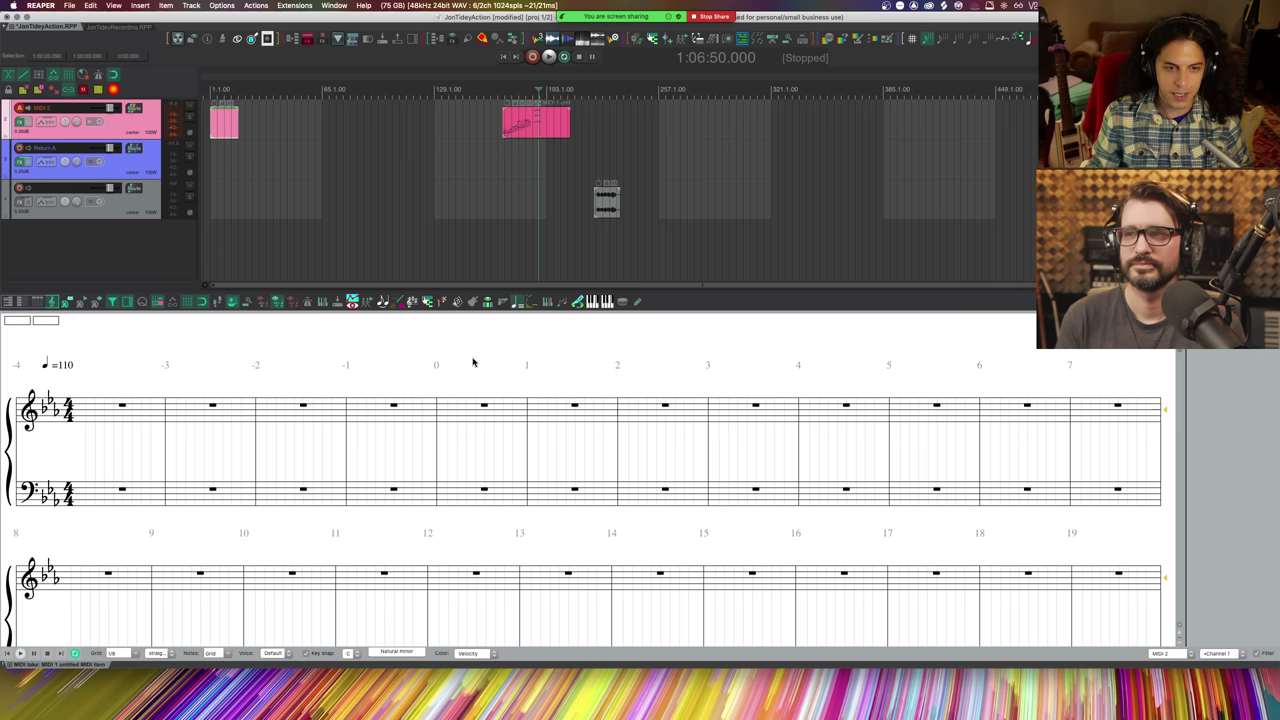
- Switch the notation to proportional note spacing so the blank score runs as one continuous line
right_click(283, 341)
mouse_move(331, 383)
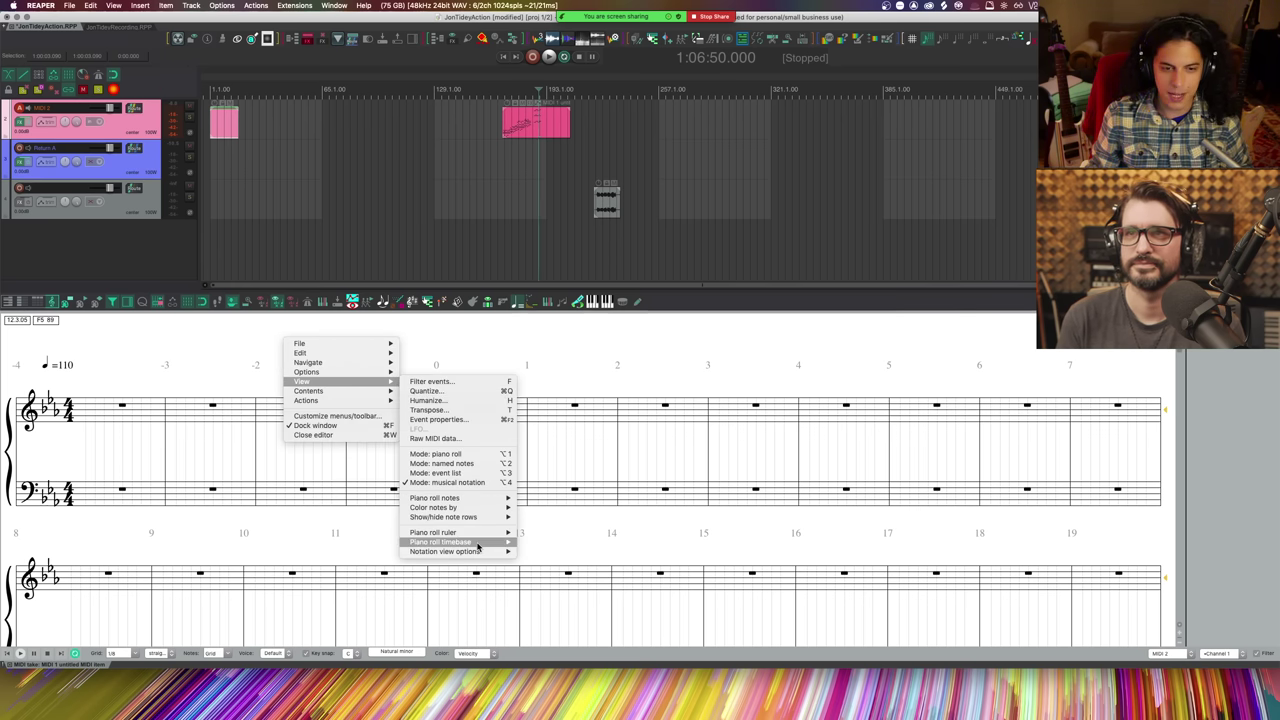
mouse_move(477, 538)
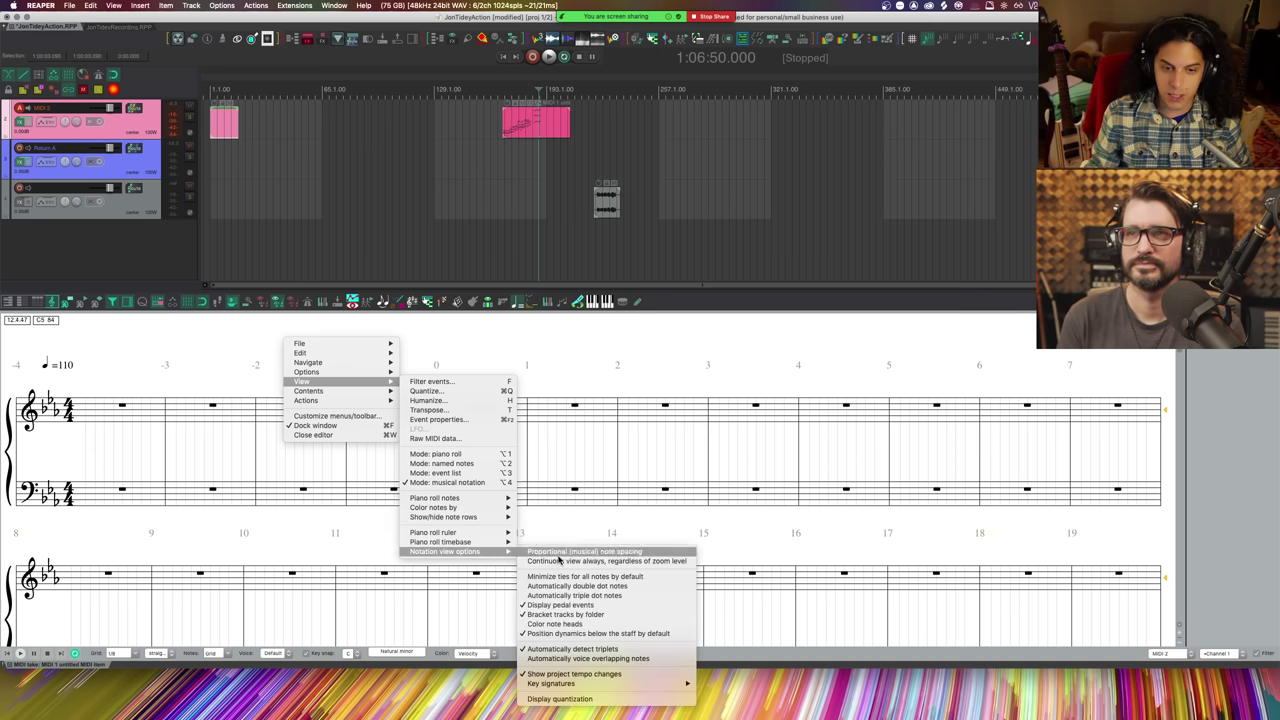
left_click(562, 560)
scroll(414, 500, "right", 3)
scroll(411, 500, "up", 3)
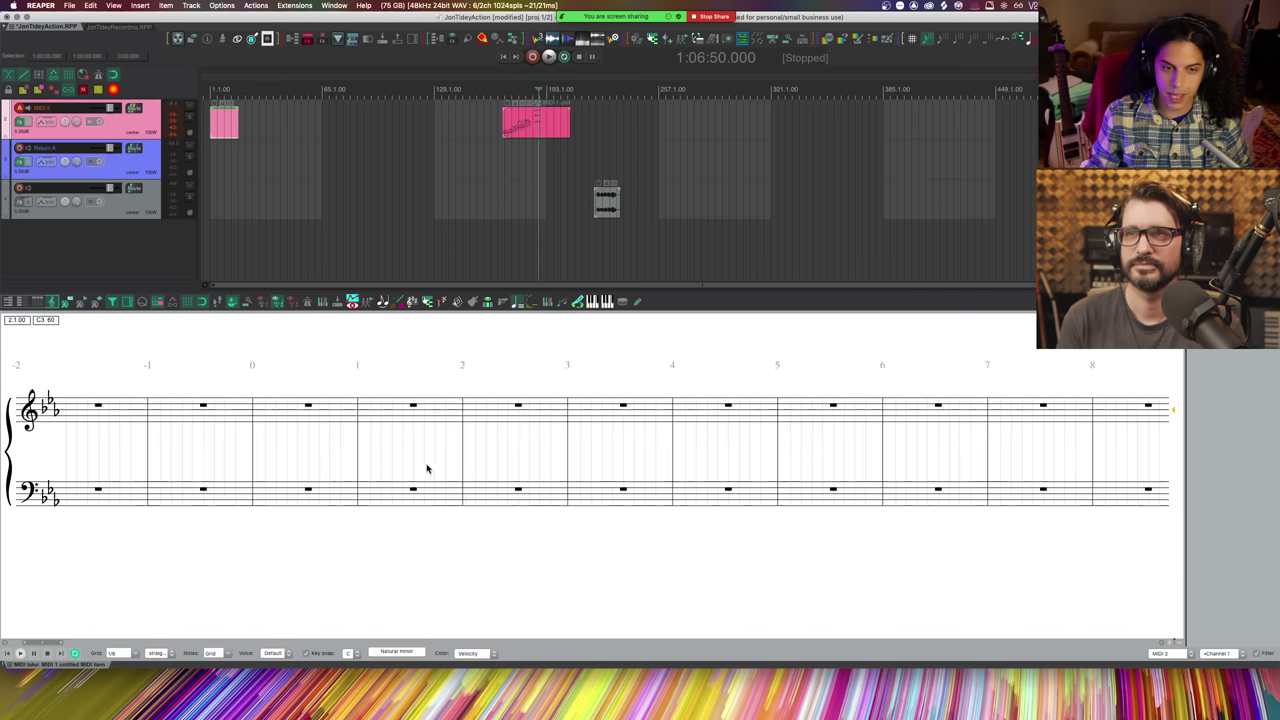
scroll(426, 468, "left", 2)
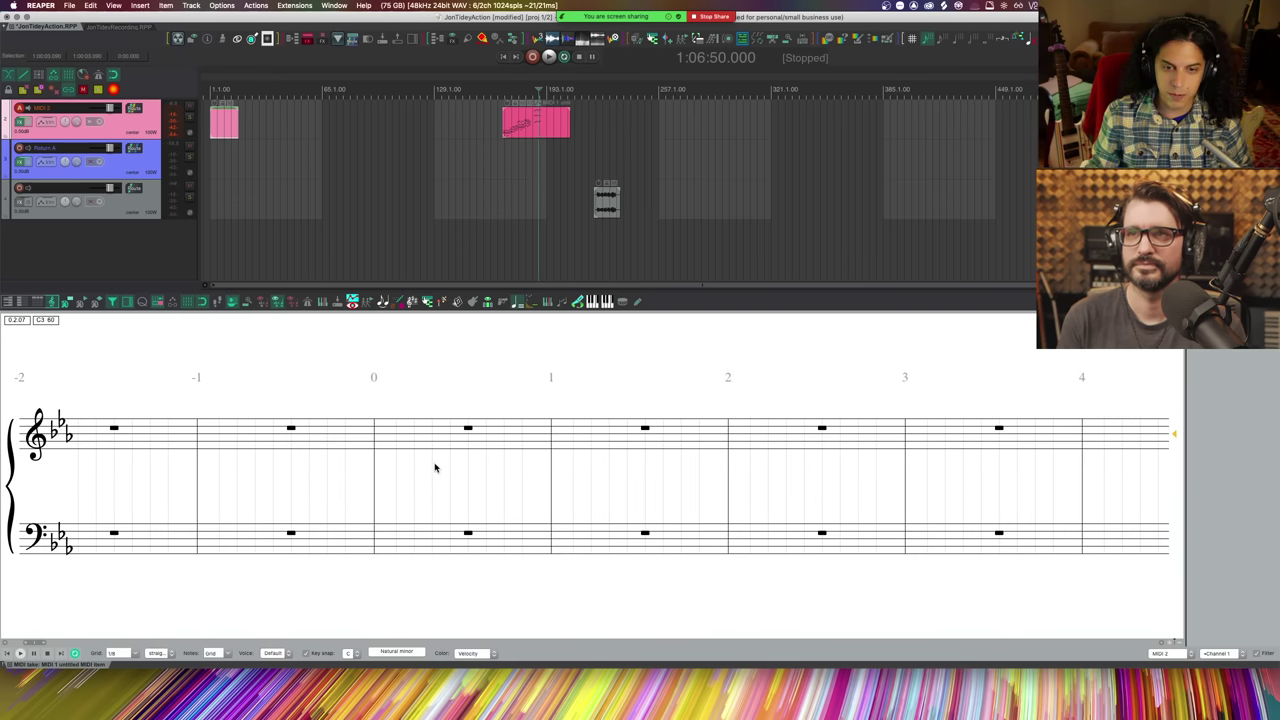
- Pencil in C5, Eb5, D5, F5, Ab5, G5, Bb5 and C6 across bar 1 of the MIDI item
left_click(673, 547)
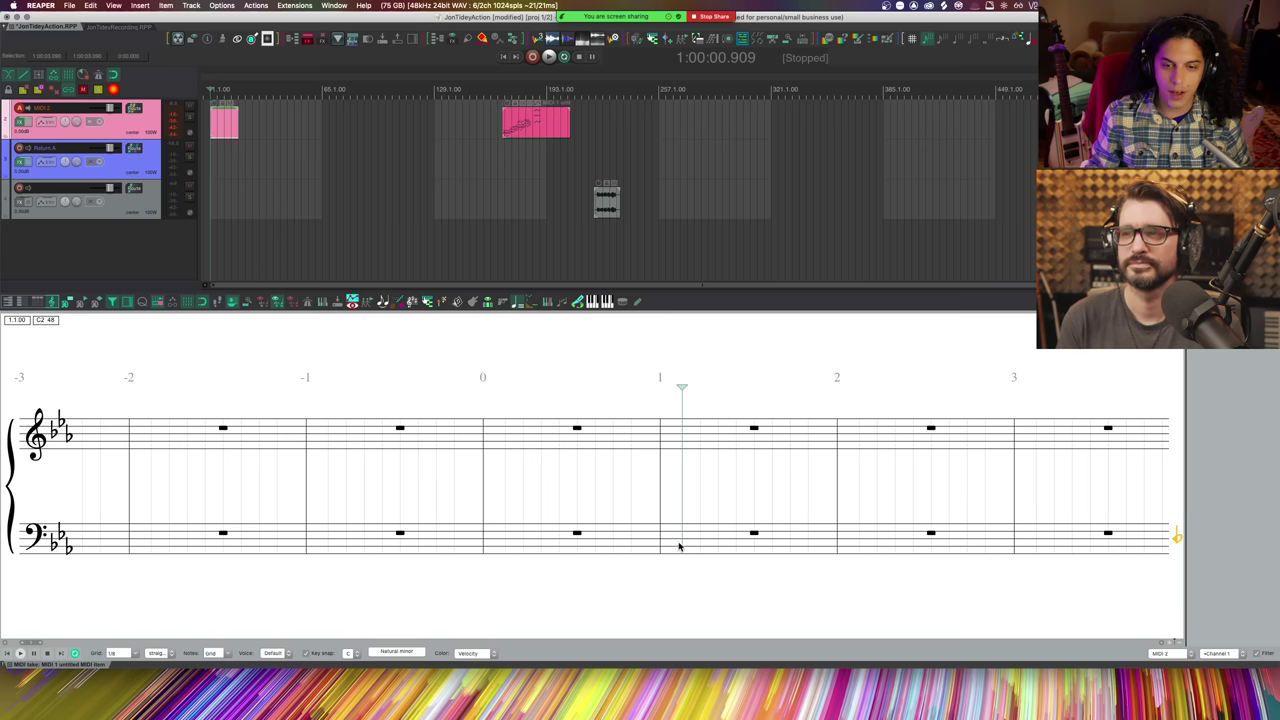
left_click(224, 121)
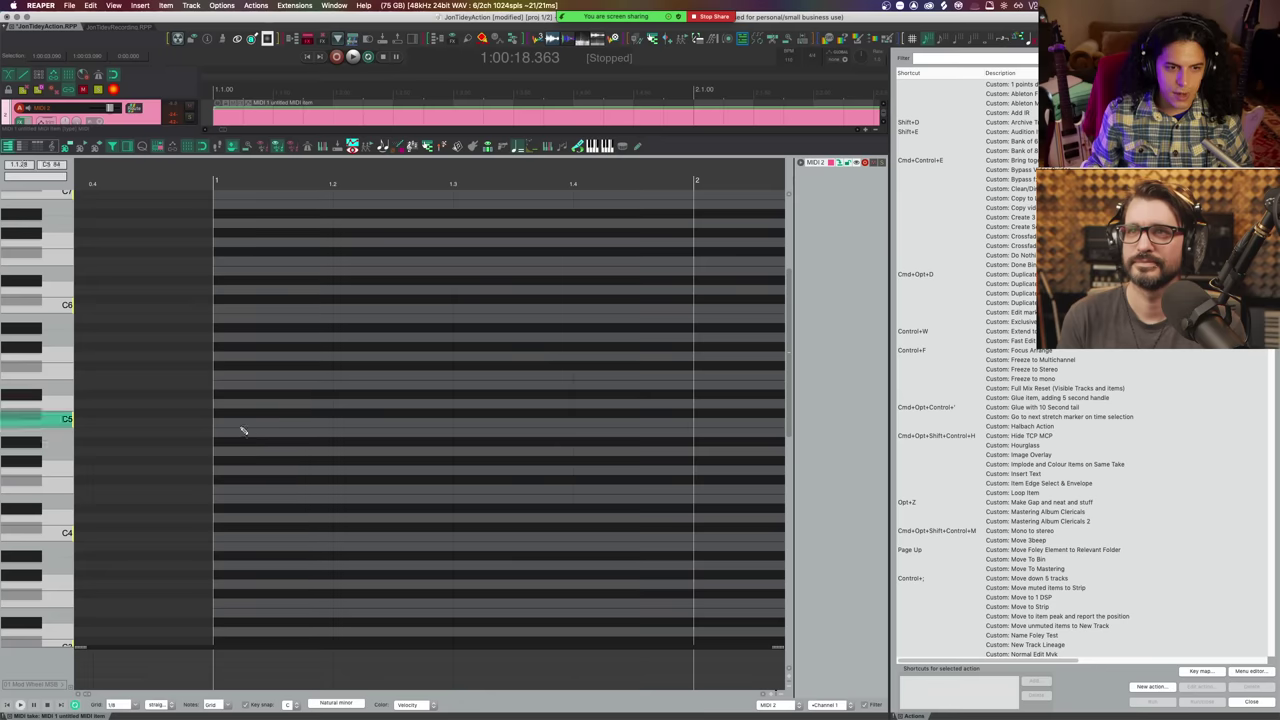
left_click(240, 422)
left_click(300, 394)
left_click(356, 403)
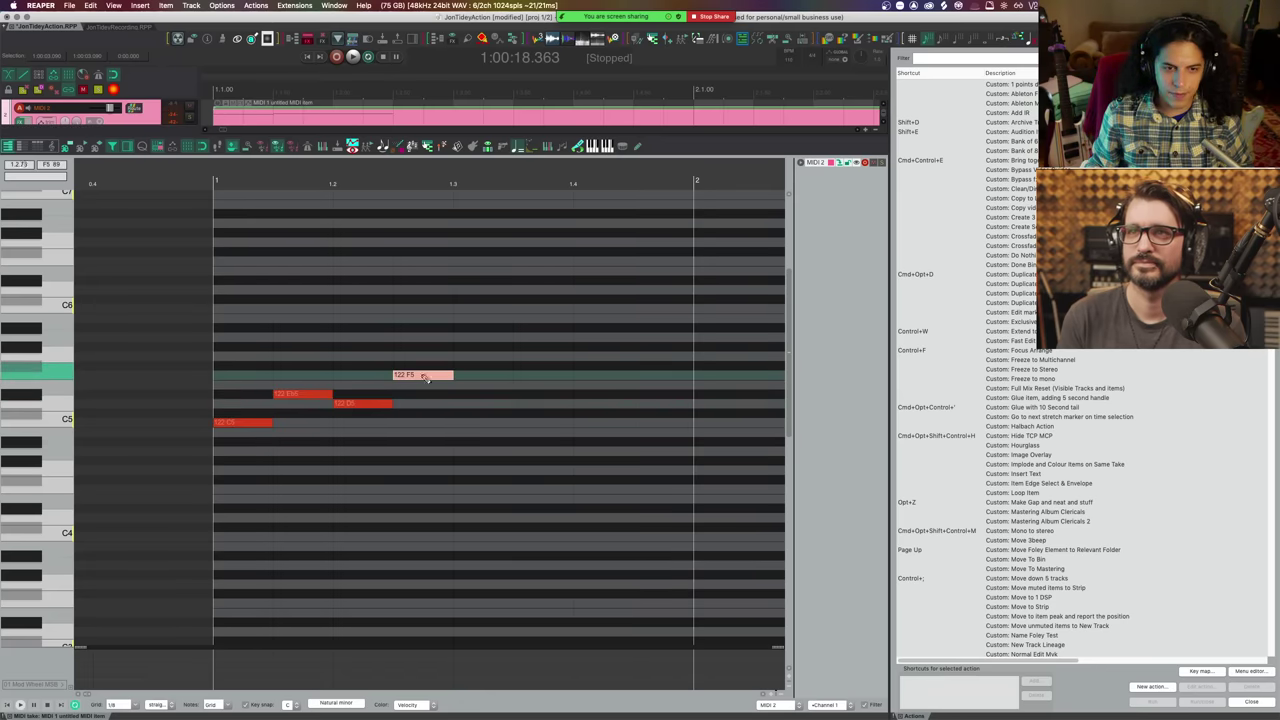
left_click(483, 346)
left_click(536, 355)
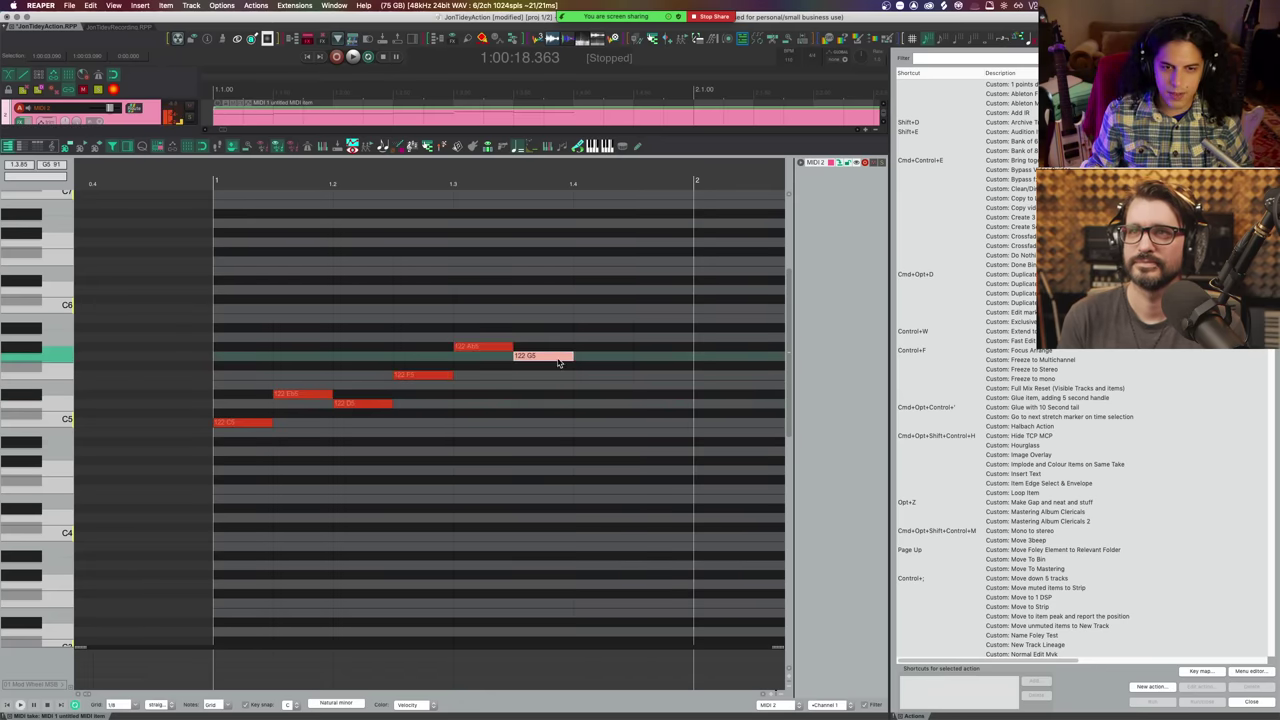
left_click(605, 327)
left_click(664, 307)
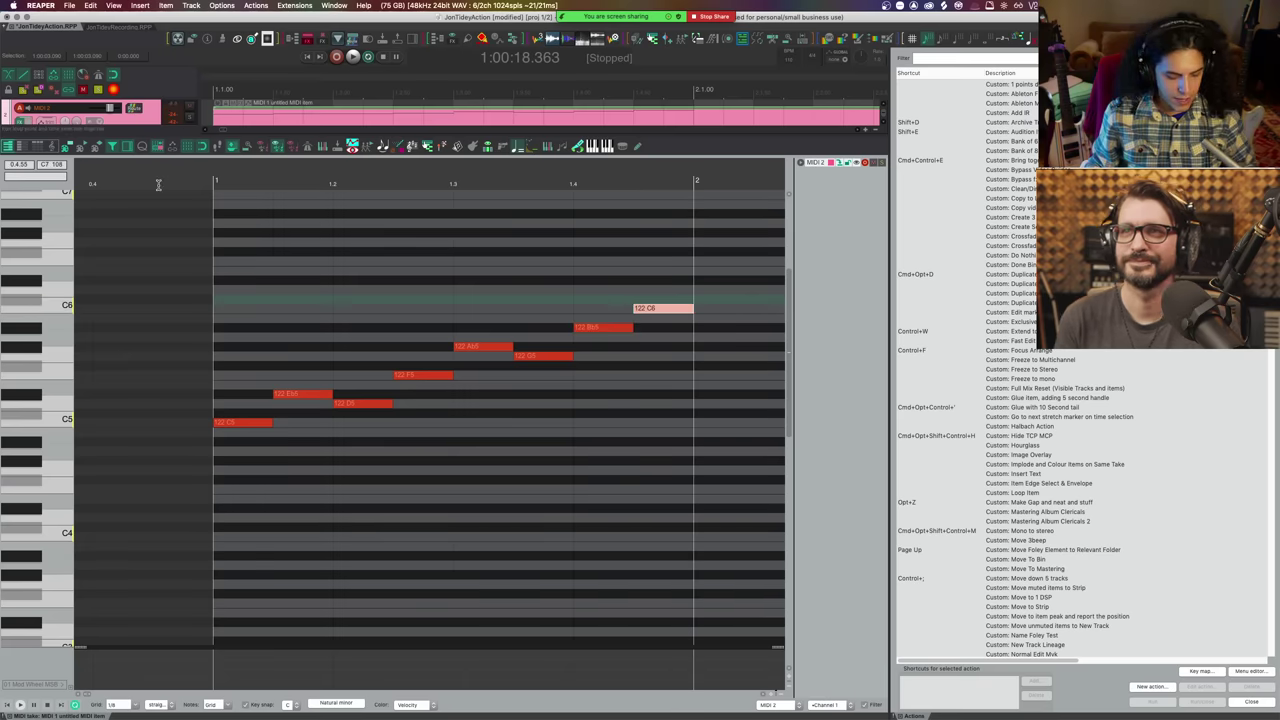
- Show the melody in notation view and remove the beams from all eight notes
key("alt+4")
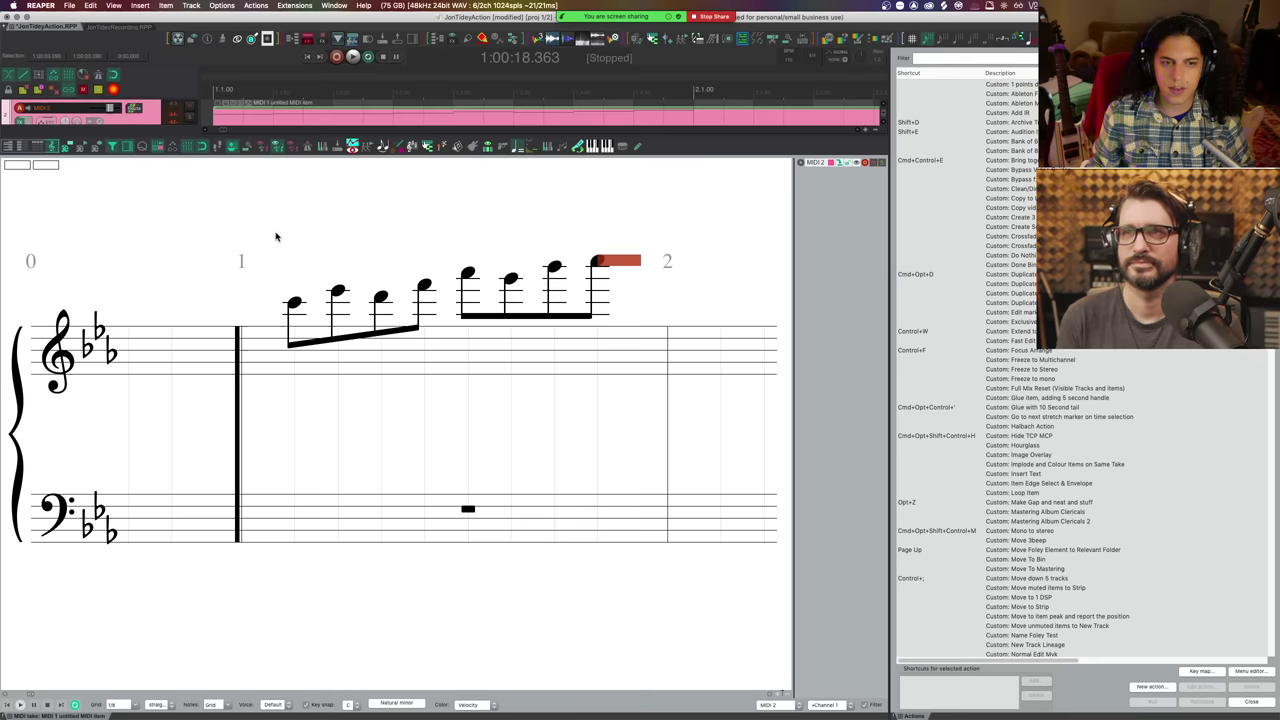
left_click_drag(276, 236, 626, 404)
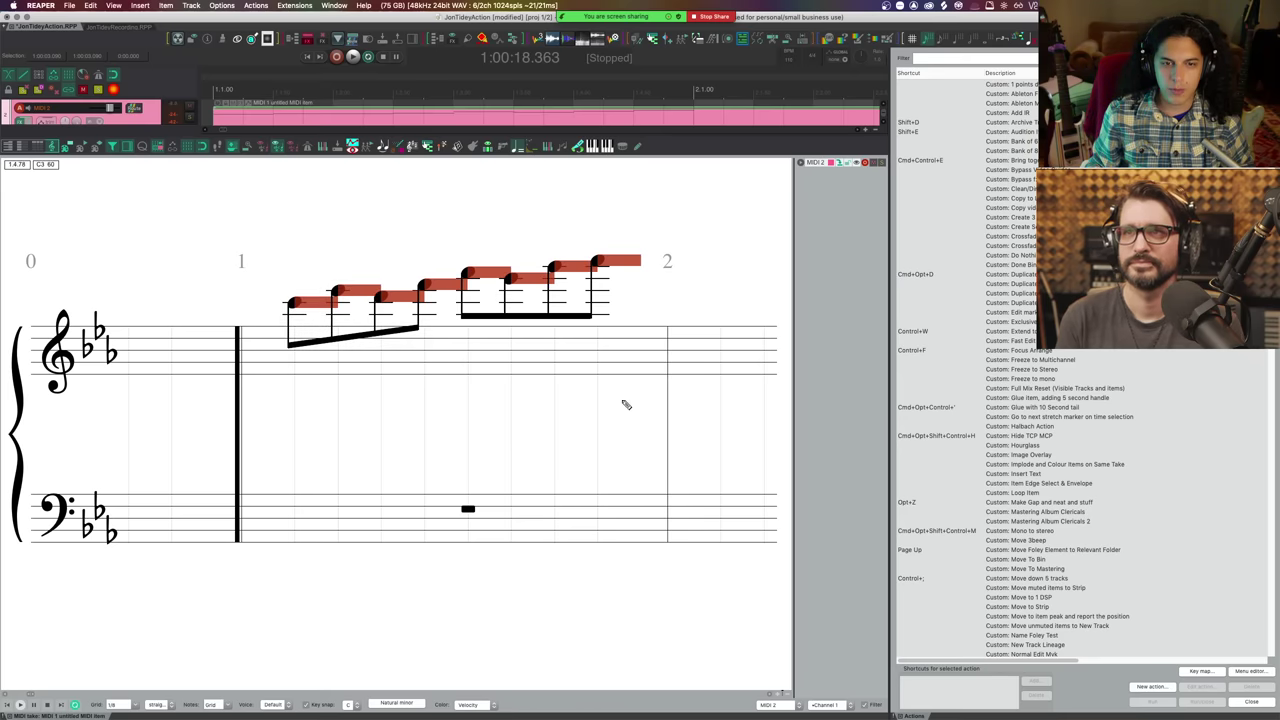
right_click(290, 303)
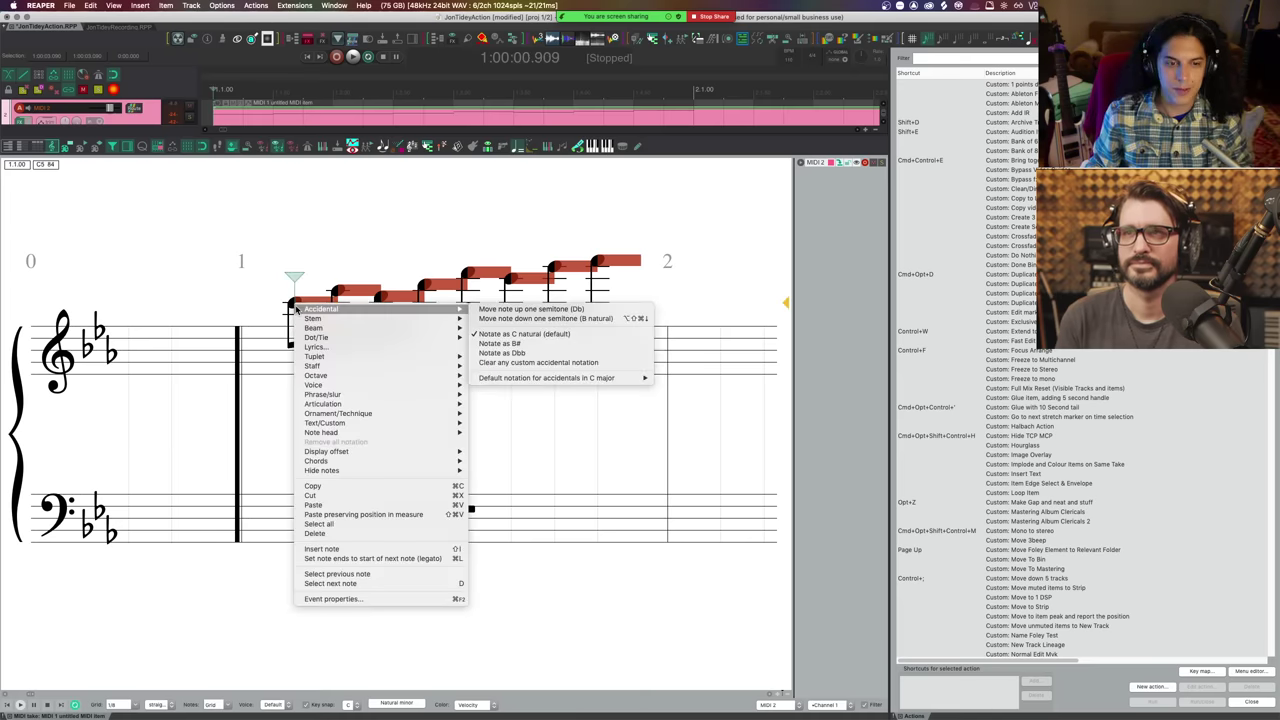
mouse_move(322, 328)
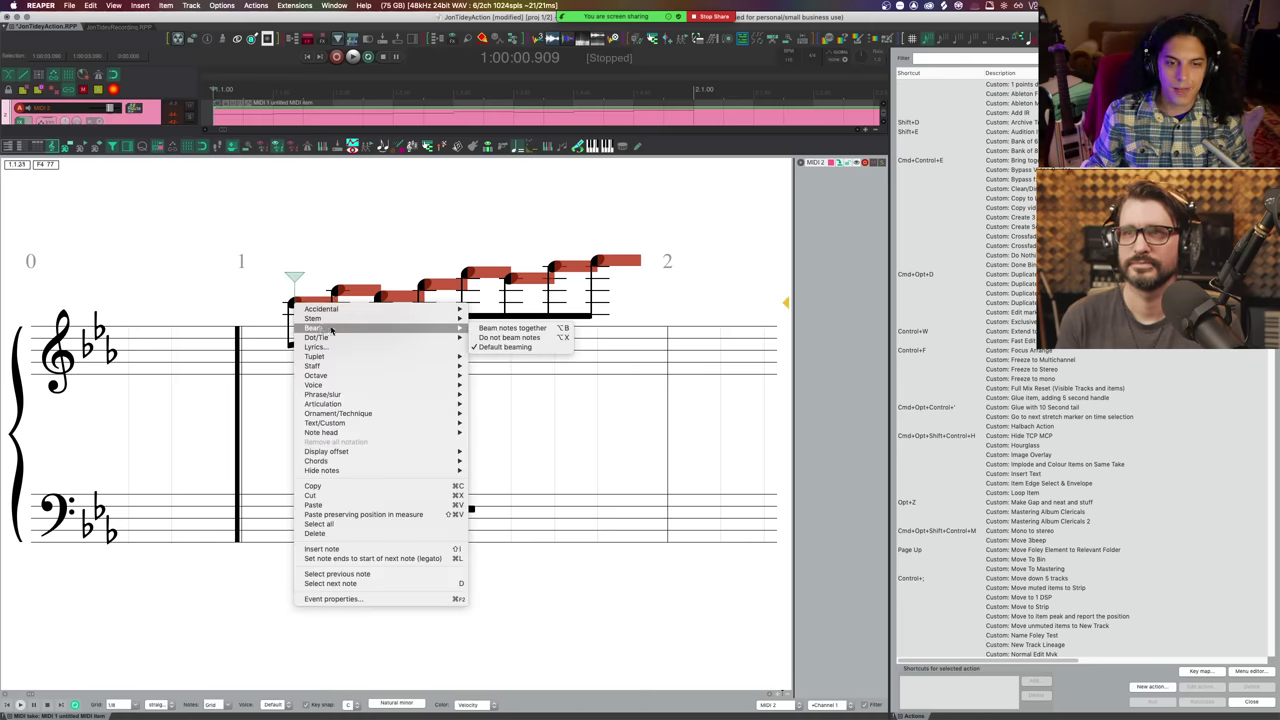
left_click(495, 338)
- Beam the melody in pairs: notes 1–2, 3–4, 5–6 and 7–8
left_click_drag(283, 286, 352, 348)
right_click(337, 328)
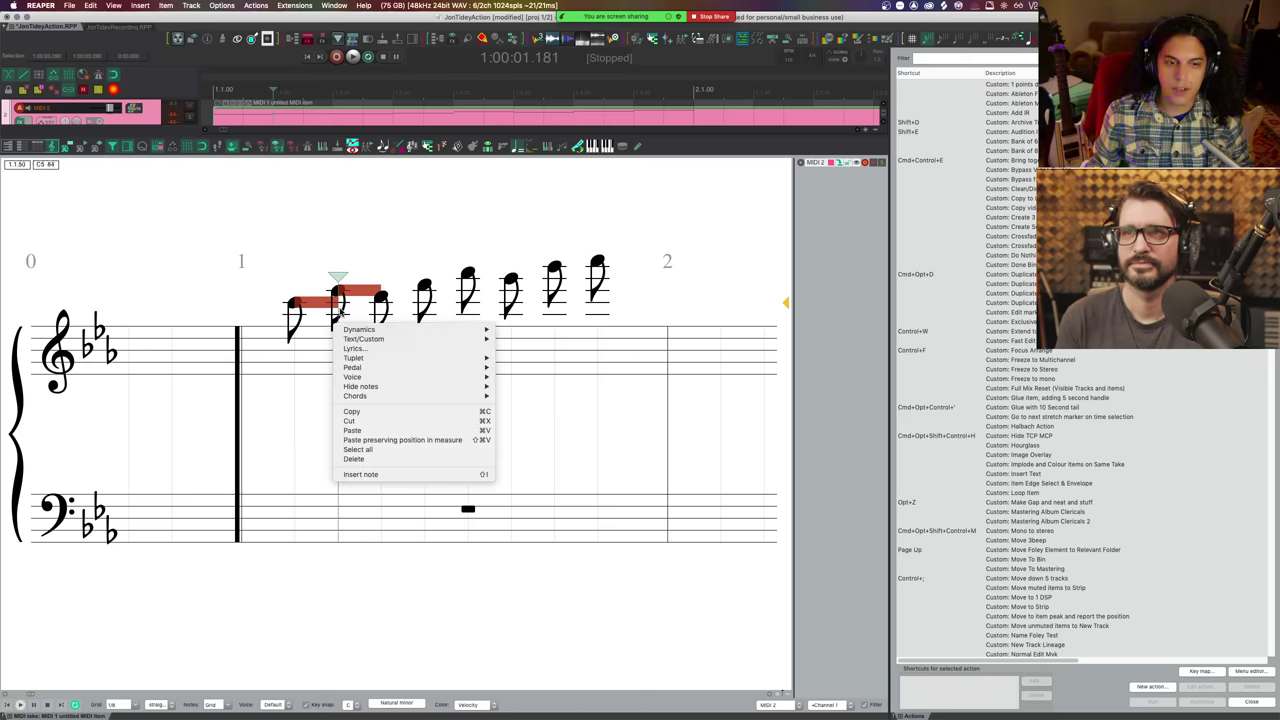
right_click(345, 291)
mouse_move(372, 317)
left_click(540, 318)
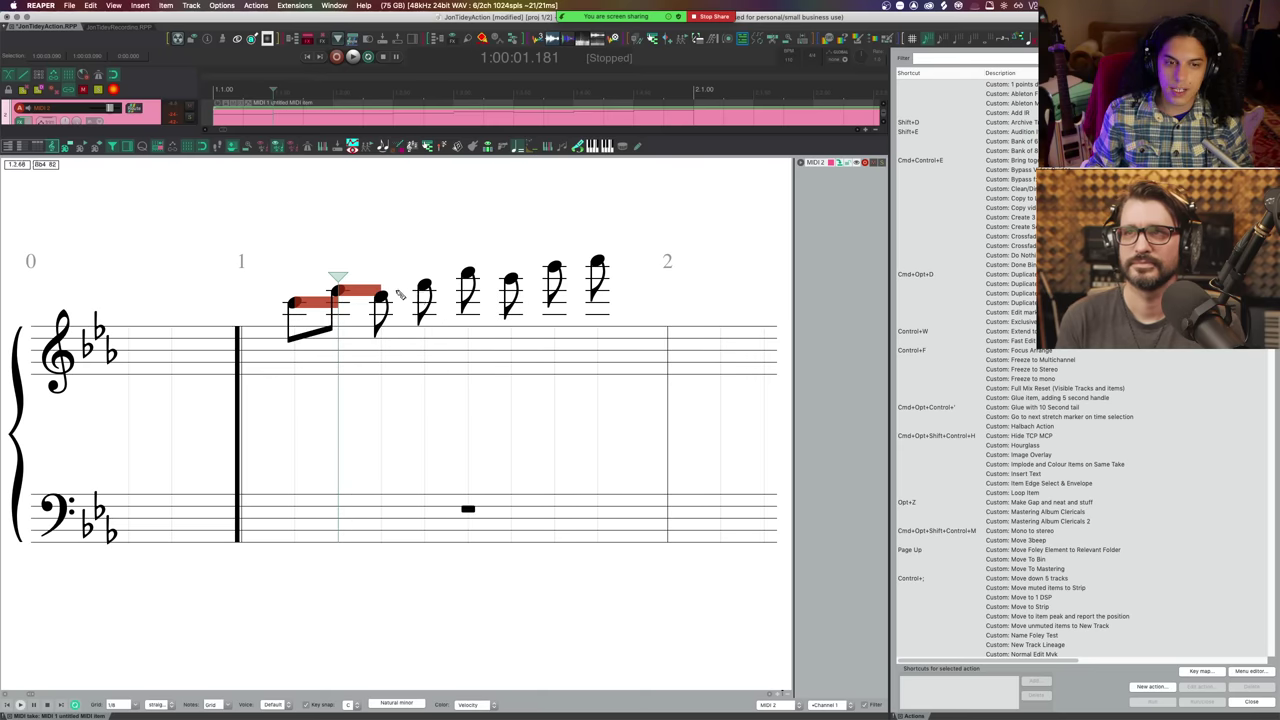
left_click_drag(430, 352, 433, 352)
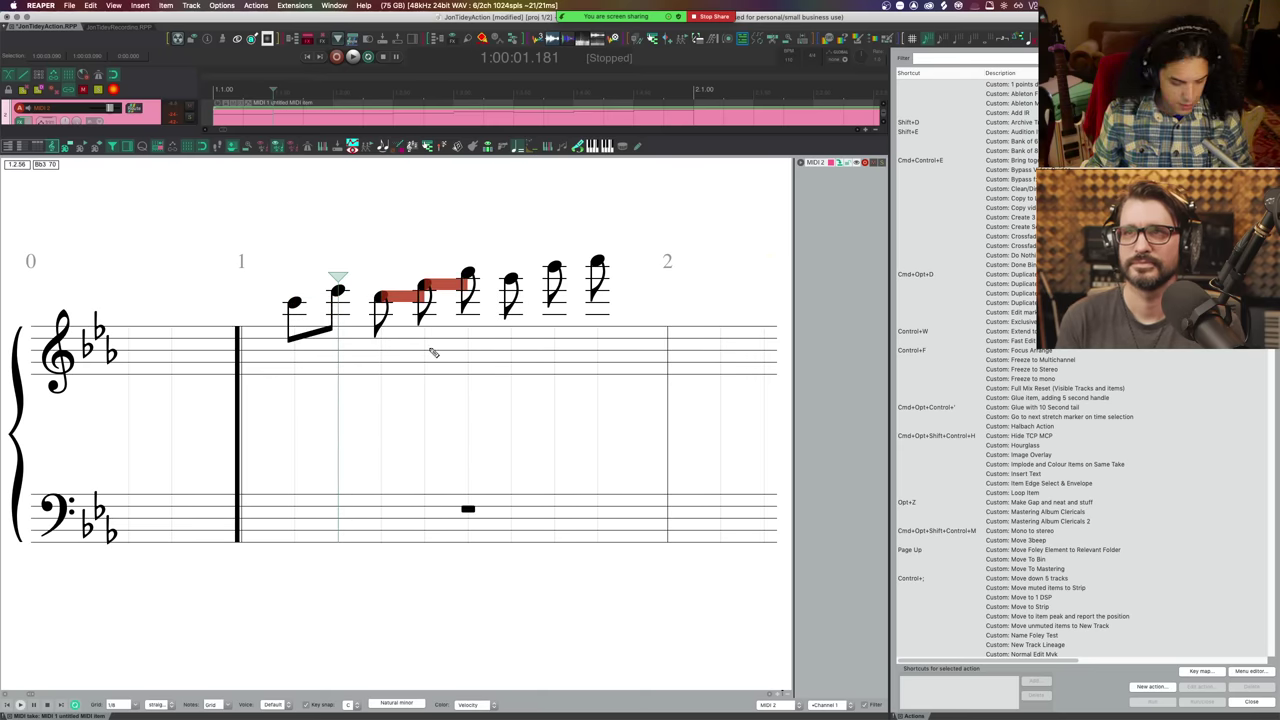
key("b")
left_click_drag(462, 246, 521, 360)
key("b")
left_click_drag(552, 240, 621, 357)
key("b")
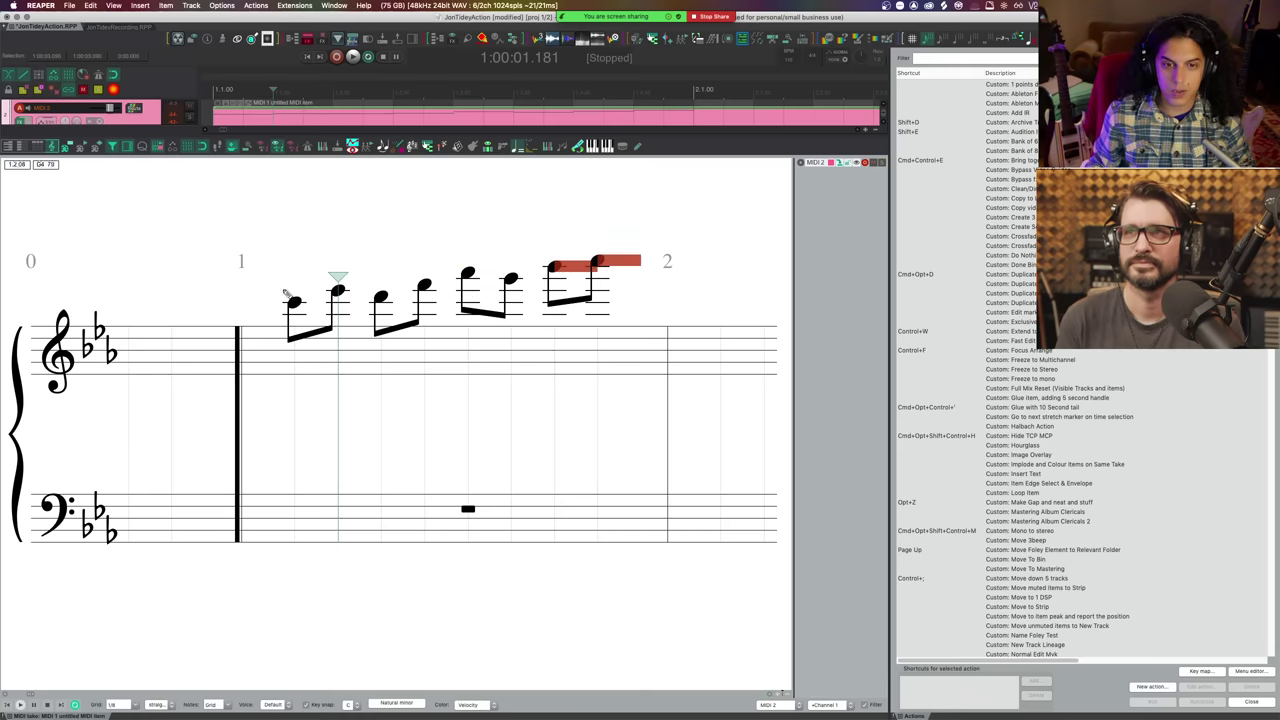
- Copy all eight notes into bar 2 at a lower pitch
left_click_drag(270, 230, 655, 359)
left_click_drag(340, 308, 650, 372)
scroll(534, 374, "right", 5)
scroll(533, 372, "down", 3)
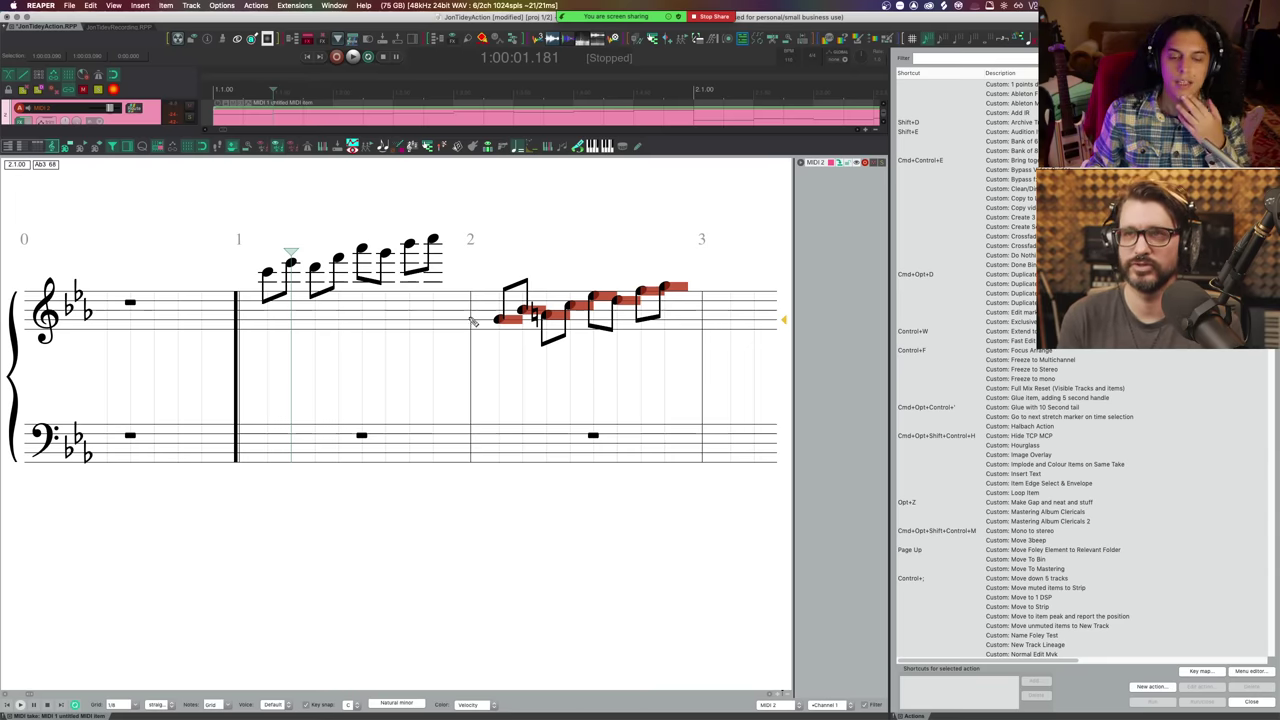
- Add a diminuendo hairpin under bar 1 and stretch it toward bar 2
left_click(268, 272)
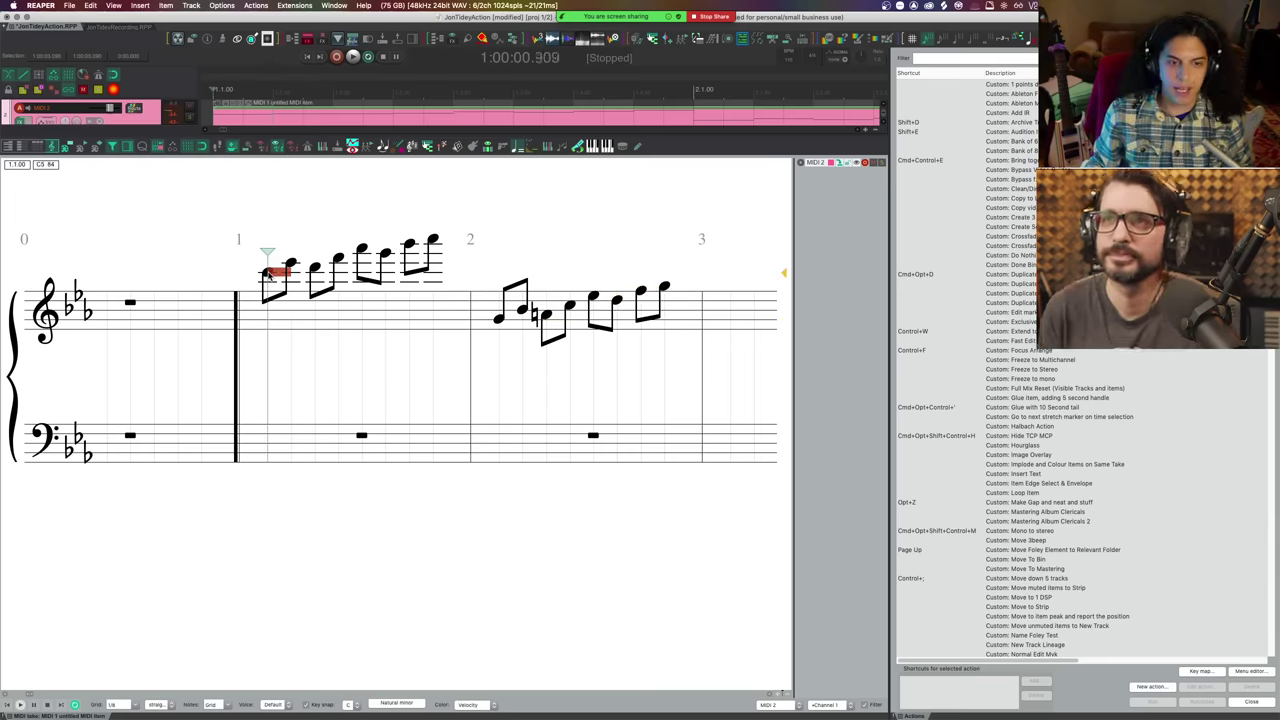
right_click(270, 236)
left_click(251, 229)
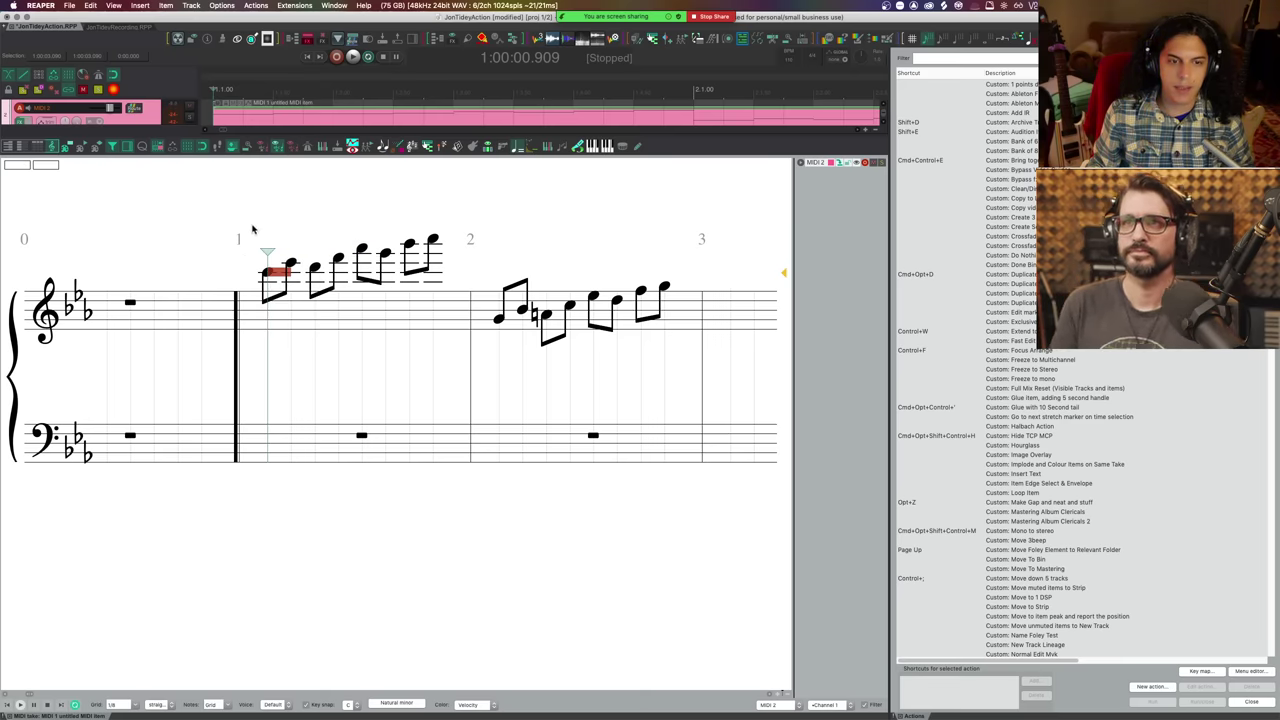
right_click(270, 482)
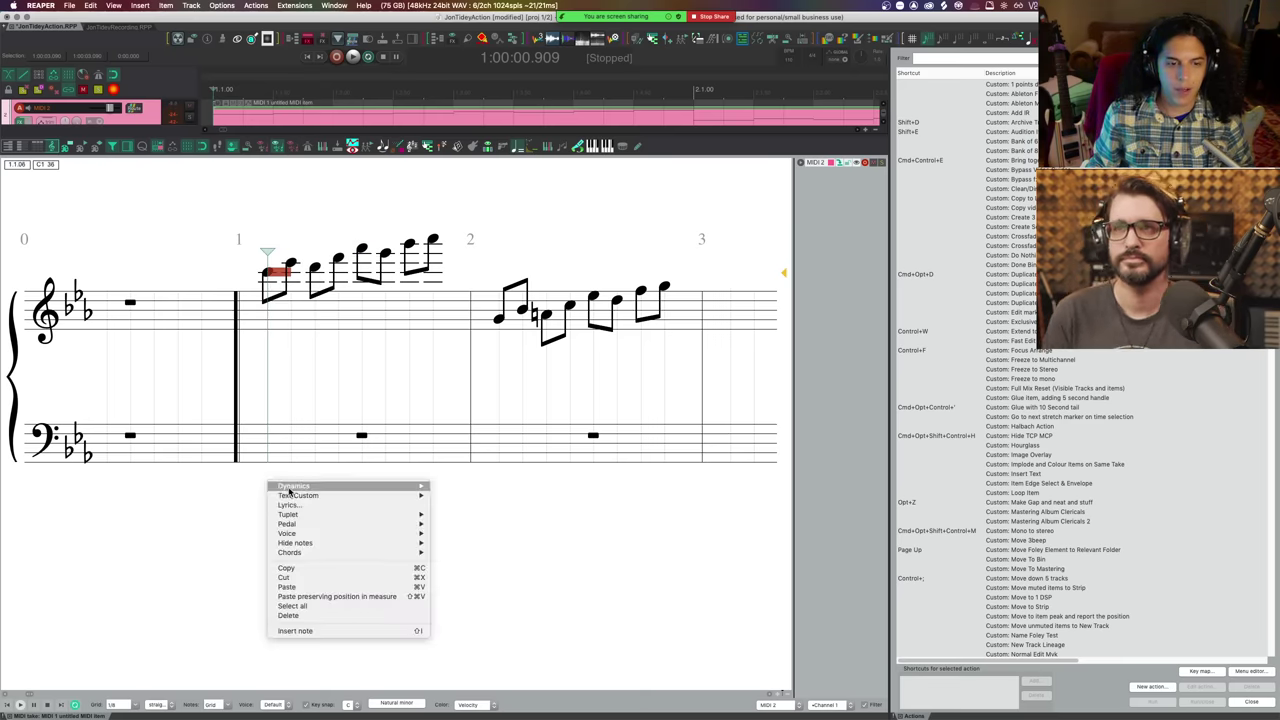
mouse_move(415, 486)
left_click(460, 497)
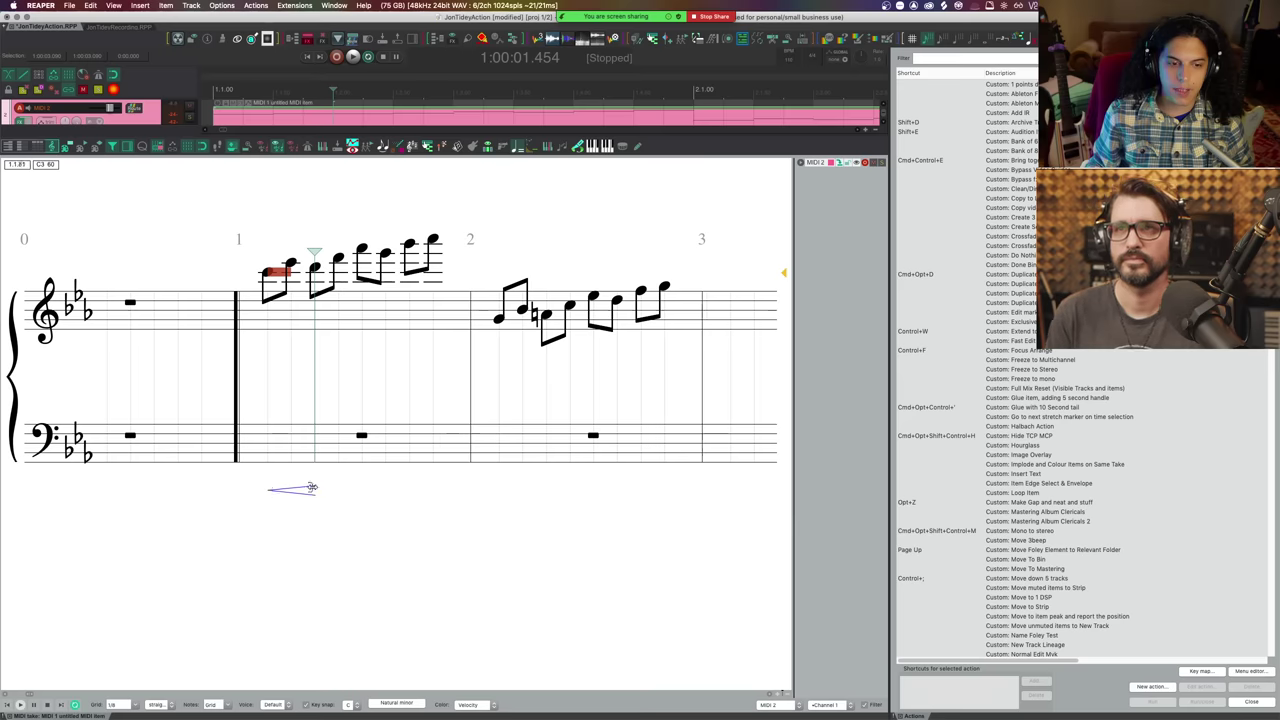
left_click_drag(323, 488, 522, 490)
mouse_move(268, 490)
left_mouse_down()
mouse_move(285, 490)
mouse_move(266, 491)
left_mouse_up()
- Mark the hairpin's start forte (f) and its end mezzo-piano (mp)
right_click(266, 491)
mouse_move(407, 503)
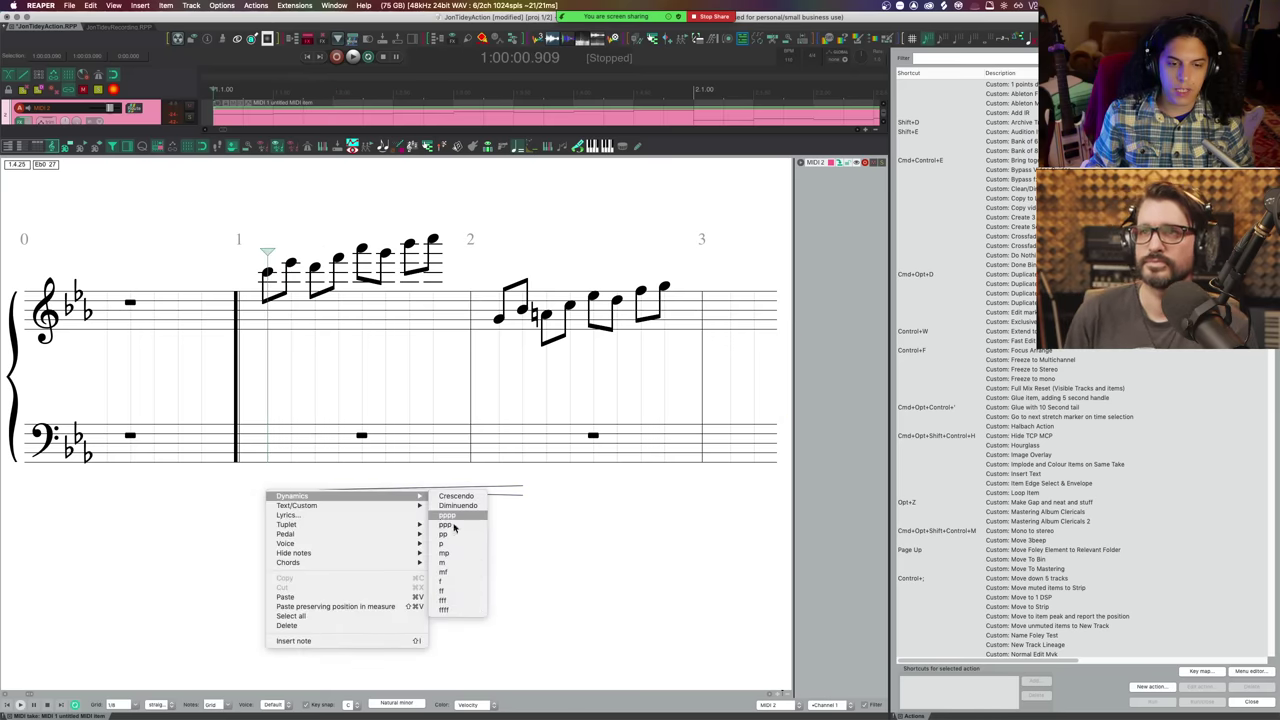
left_click(459, 588)
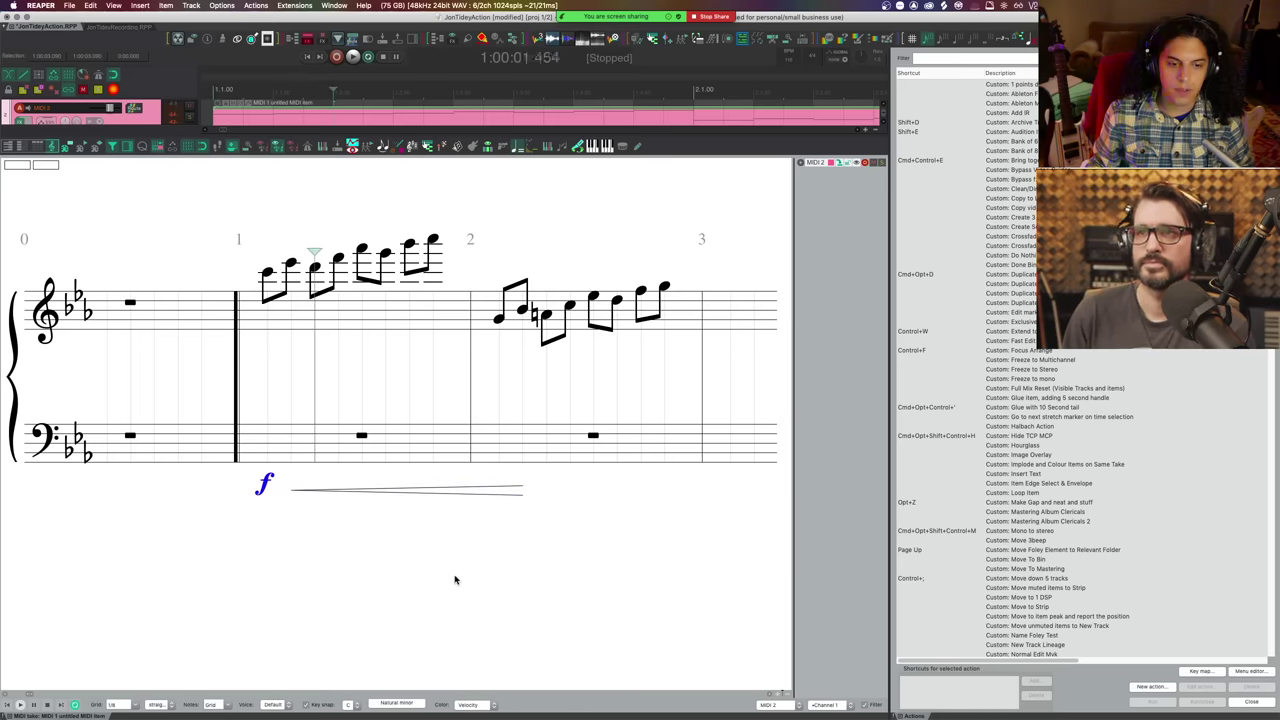
left_click(549, 486)
right_click(550, 488)
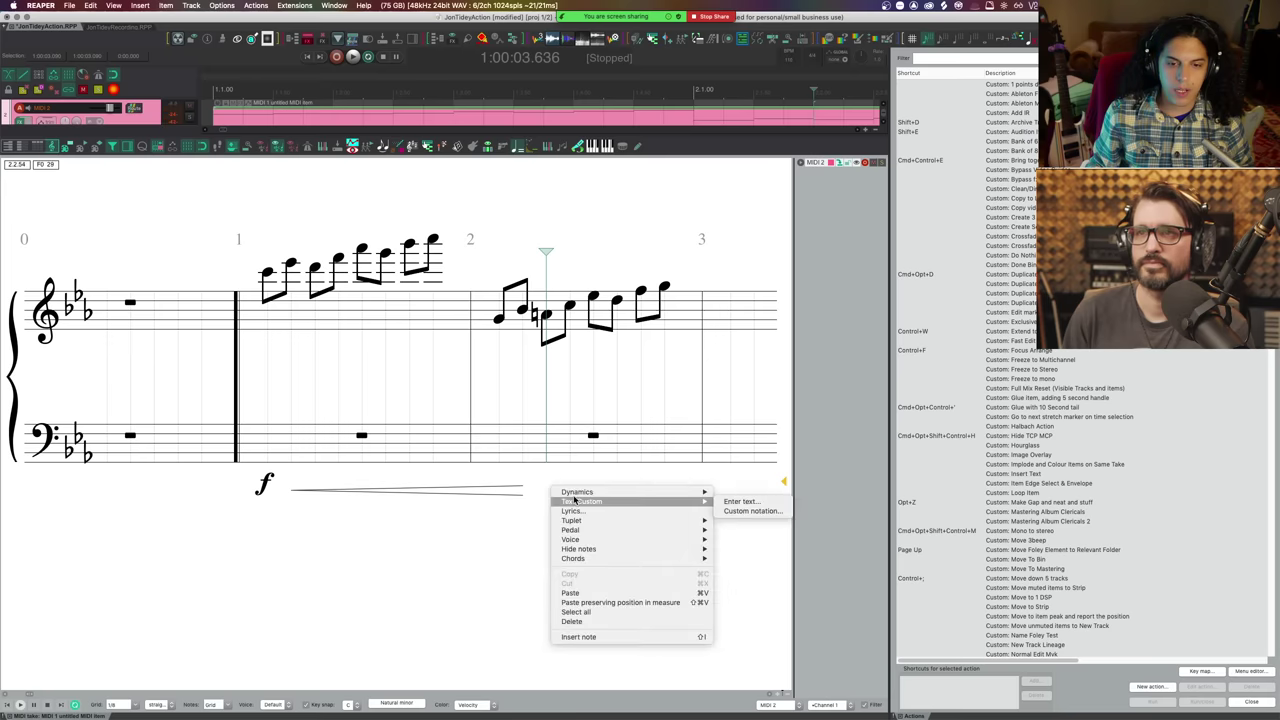
mouse_move(640, 492)
left_click(754, 555)
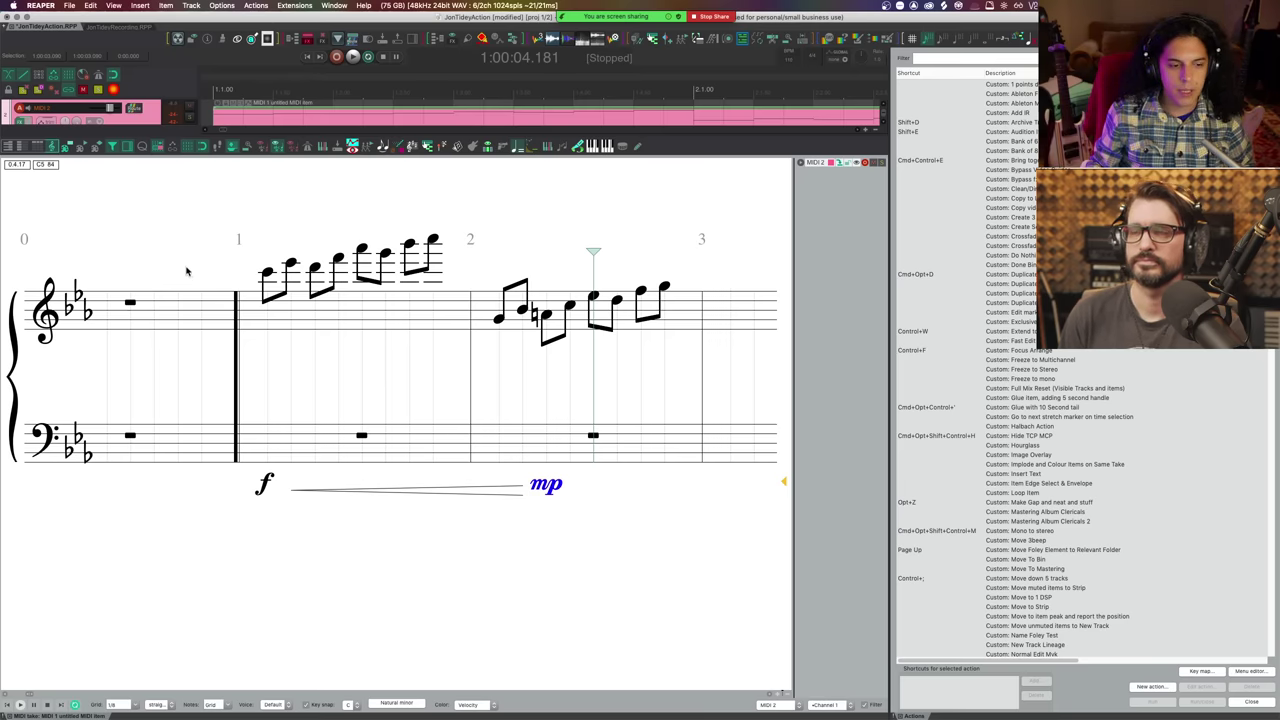
- Flip to the piano roll and back to the score, zooming out to review the dynamics
left_click(20, 148)
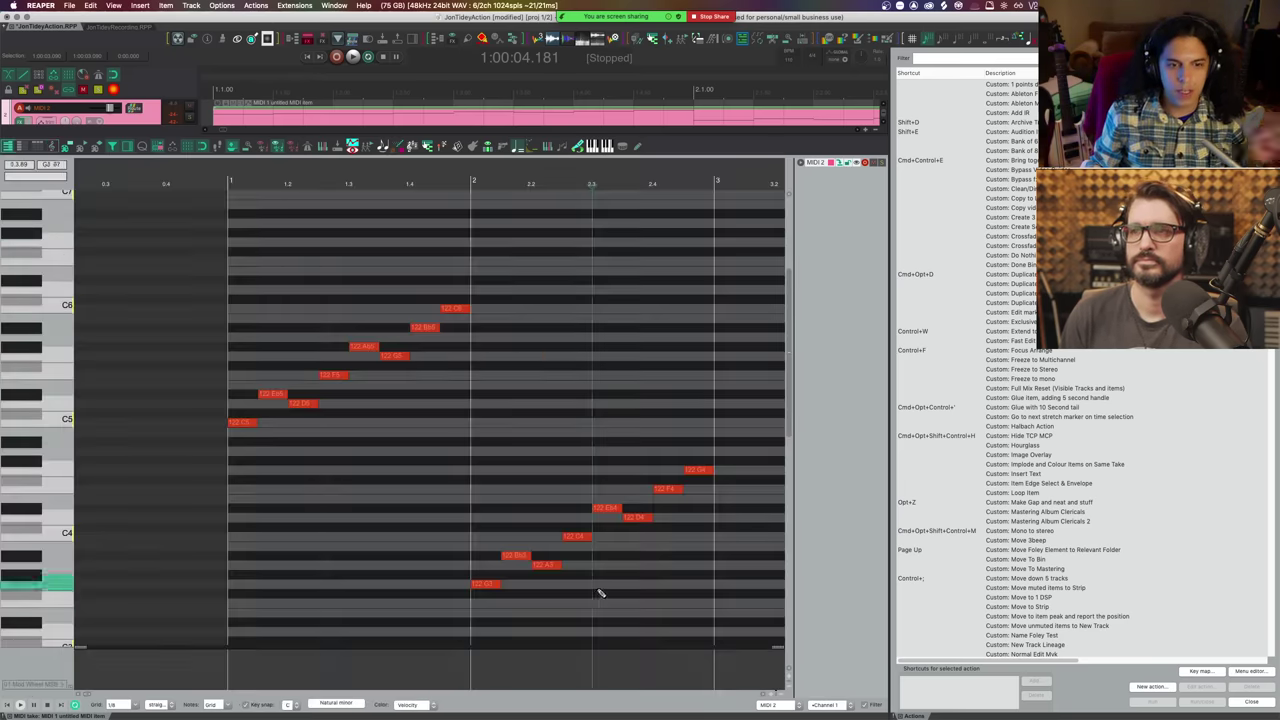
scroll(234, 251, "up", 2)
left_click(53, 146)
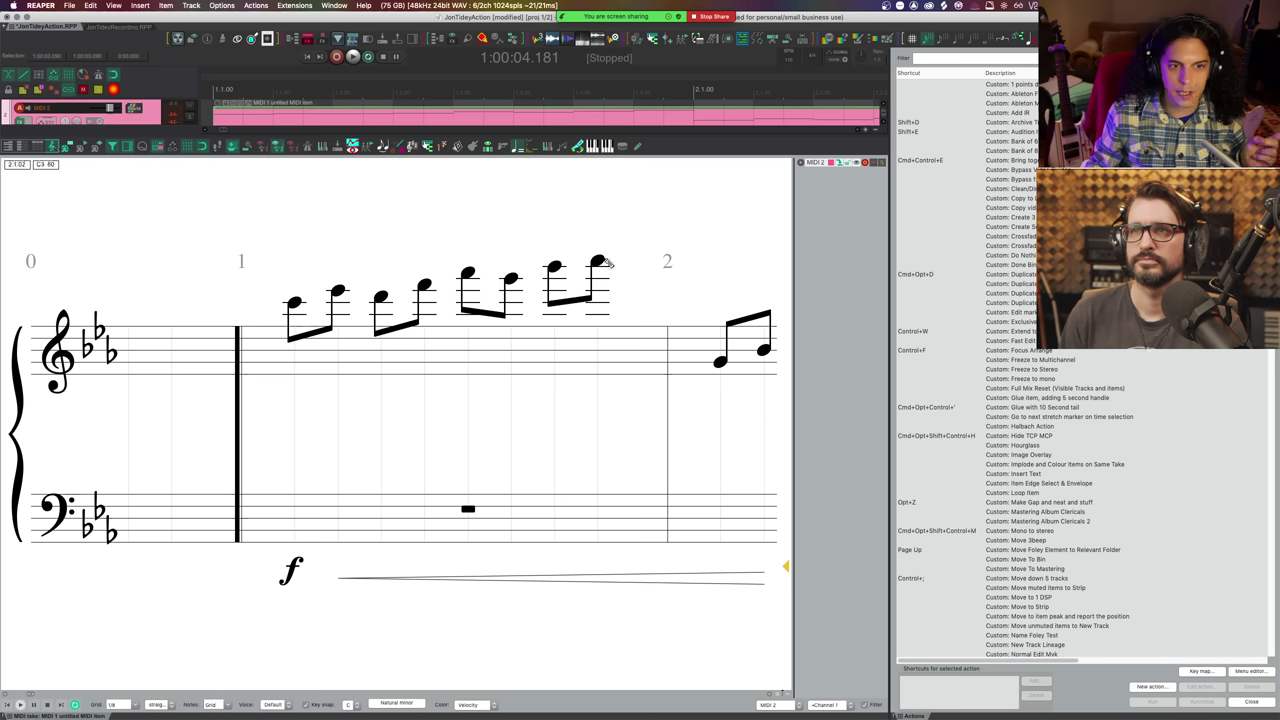
scroll(397, 468, "down", 4)
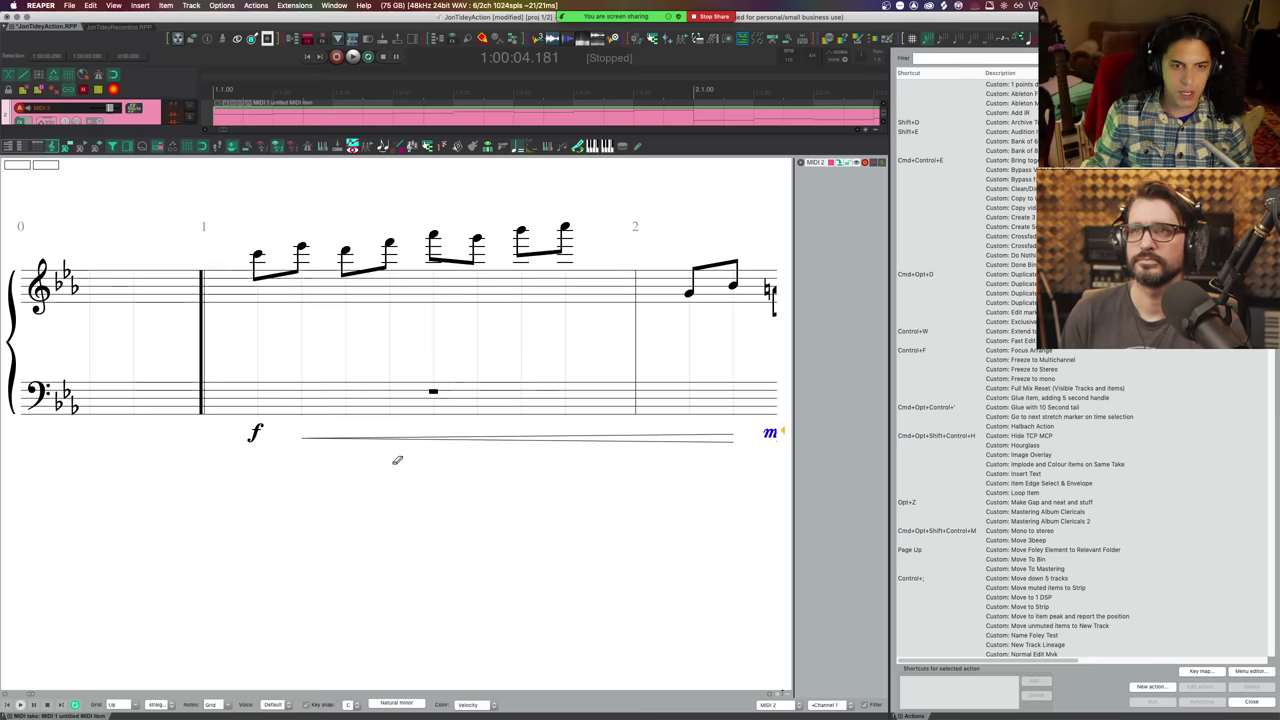
scroll(460, 440, "down", 3)
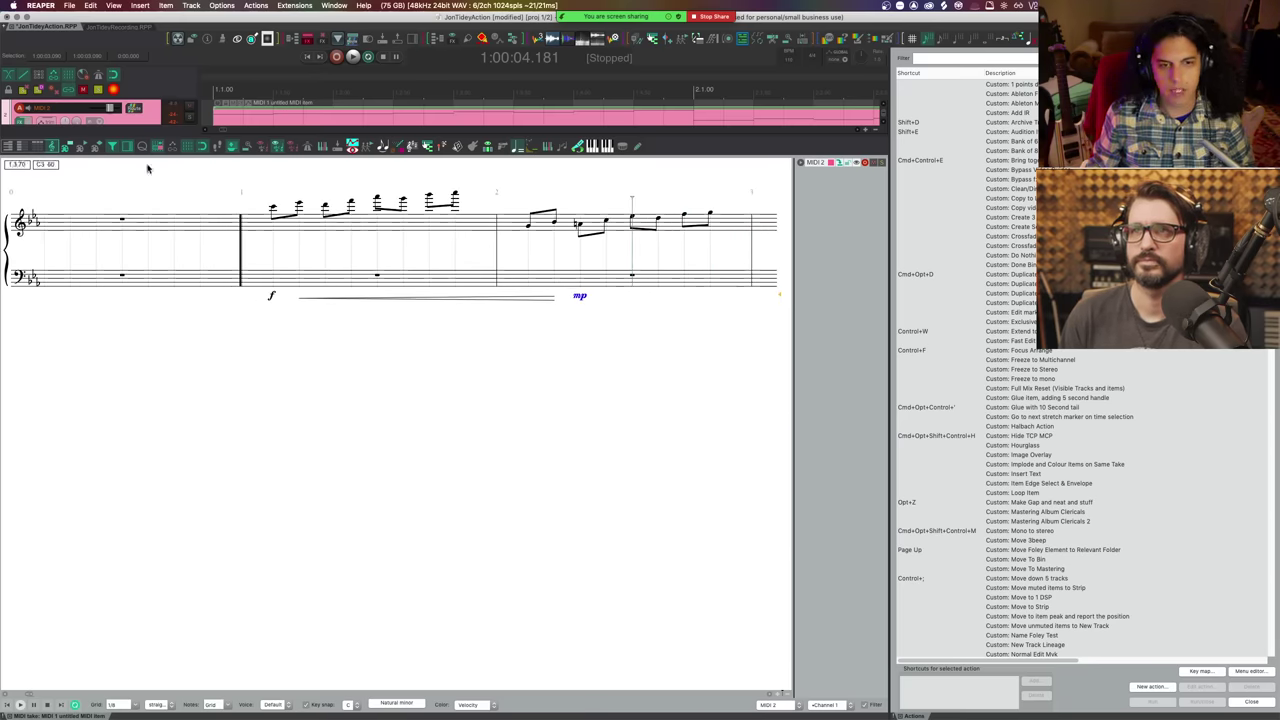
- Return to the piano roll and draw an F, E notes and three repeated C5 notes in bar 3
left_click(8, 146)
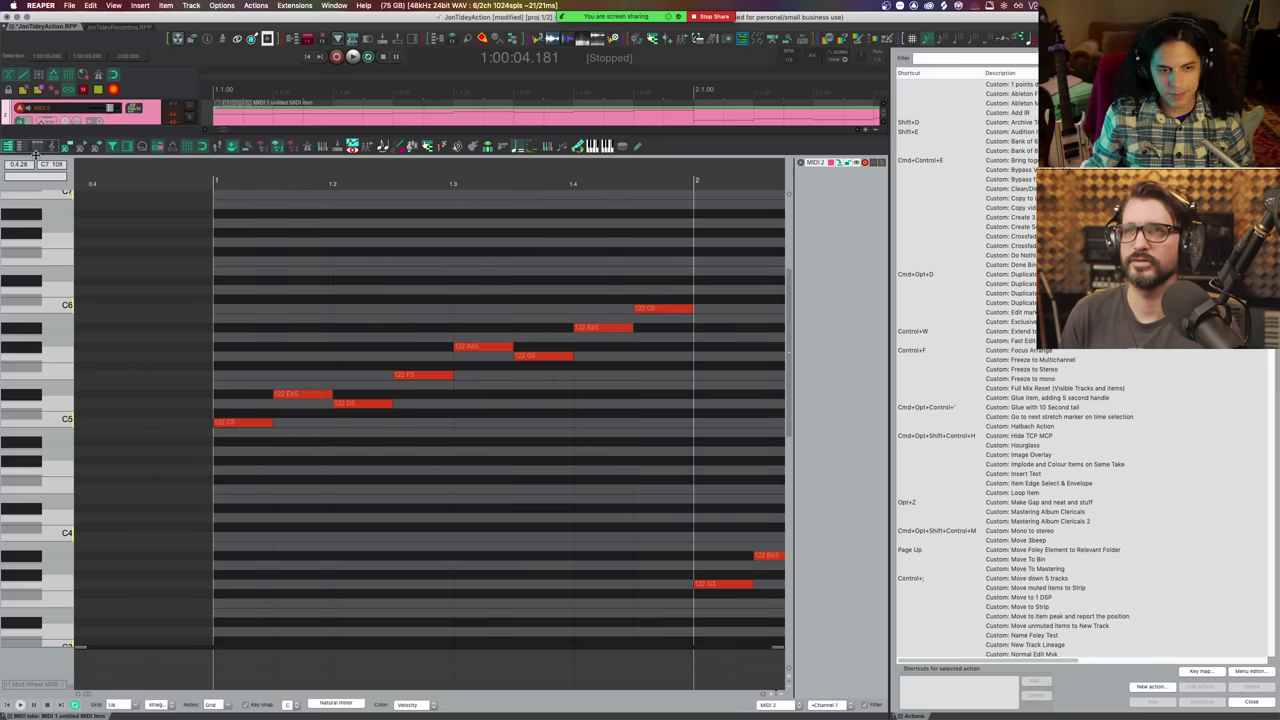
scroll(279, 309, "down", 3)
scroll(279, 309, "down", 2)
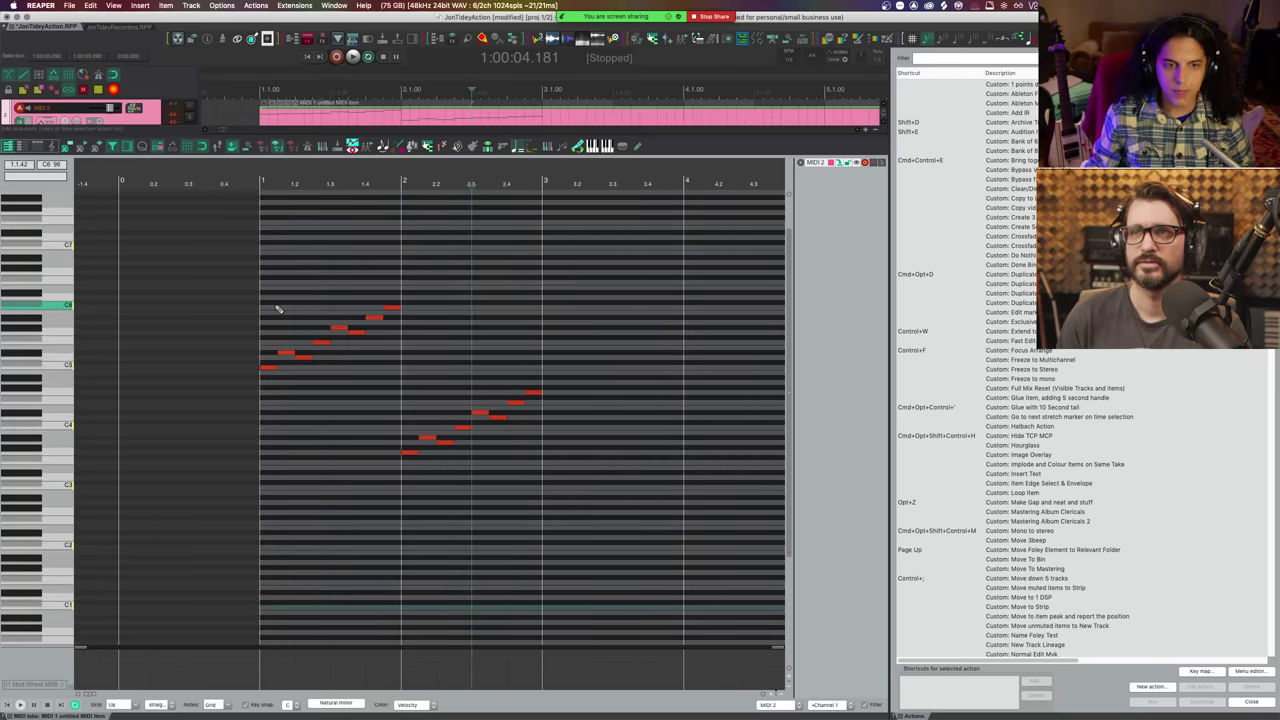
scroll(330, 338, "up", 4)
scroll(333, 336, "down", 4)
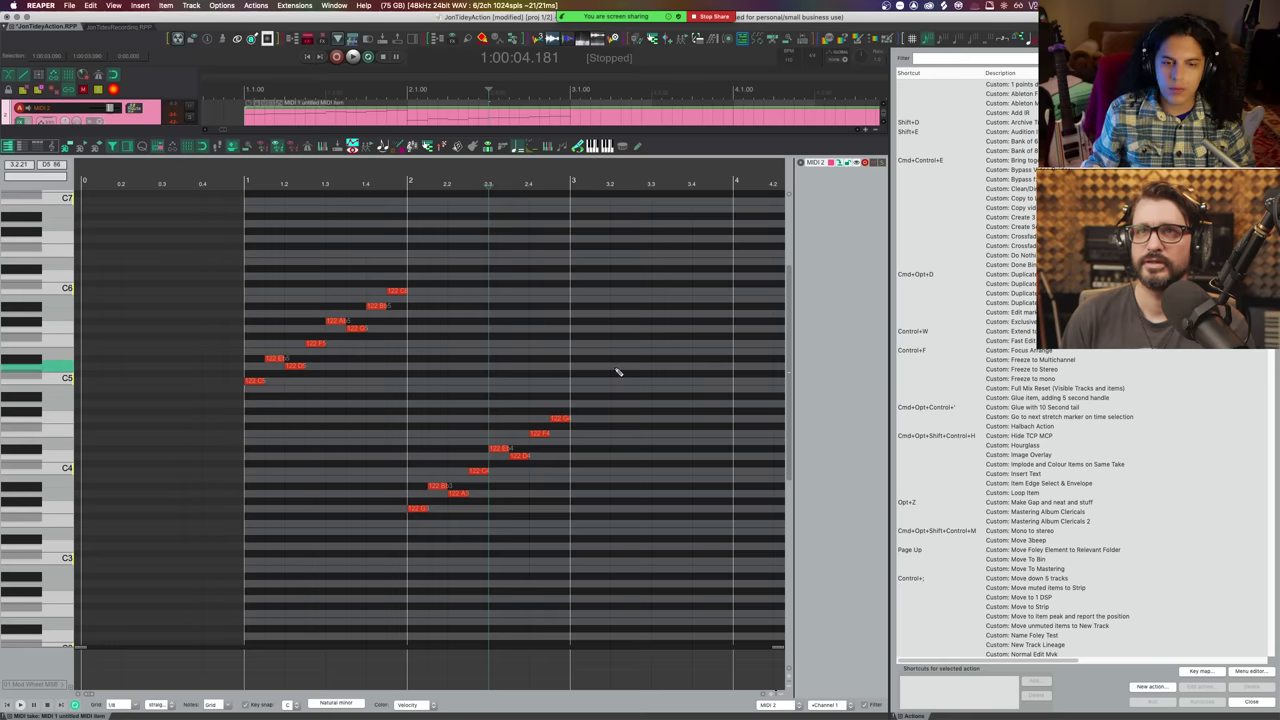
left_click(580, 343)
mouse_move(594, 358)
left_mouse_down()
mouse_move(620, 352)
mouse_move(694, 381)
left_mouse_up()
left_click_drag(572, 322, 700, 398)
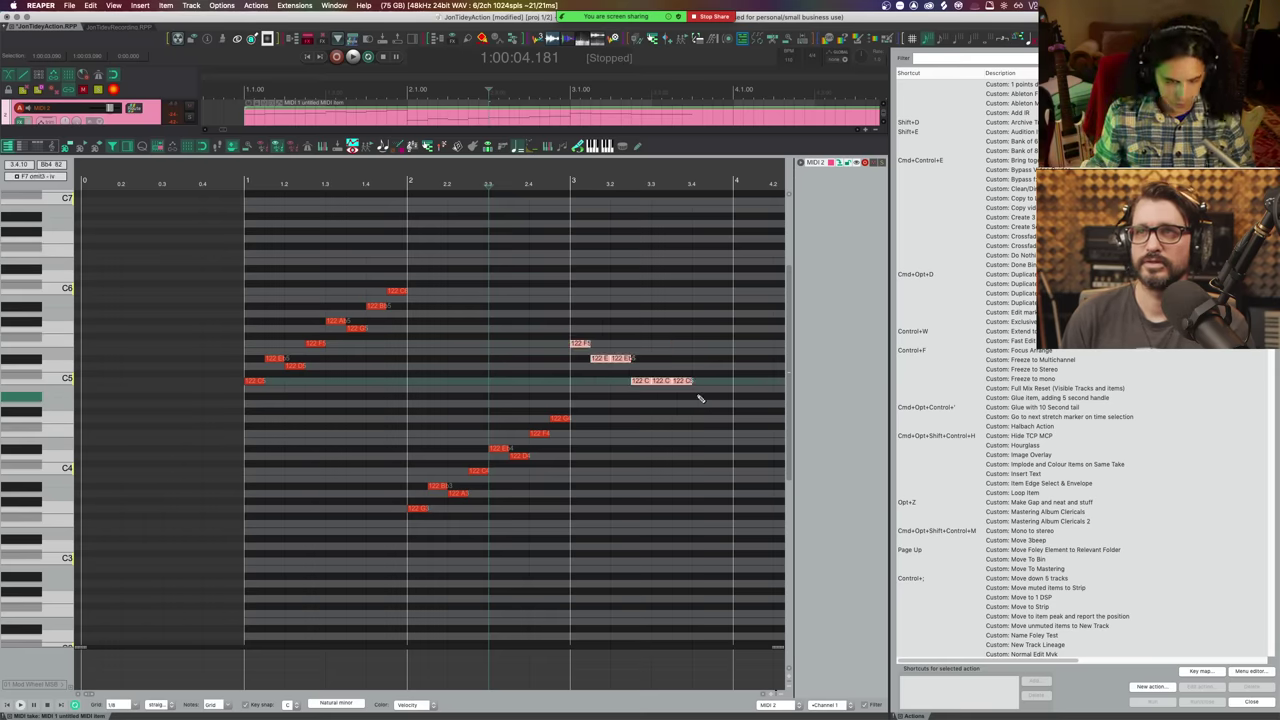
- Lower the new bar-3 notes' velocity to 82 and view the melody as zoomed-in notation
key("Down")
key("Down")
key("Down")
key("Down")
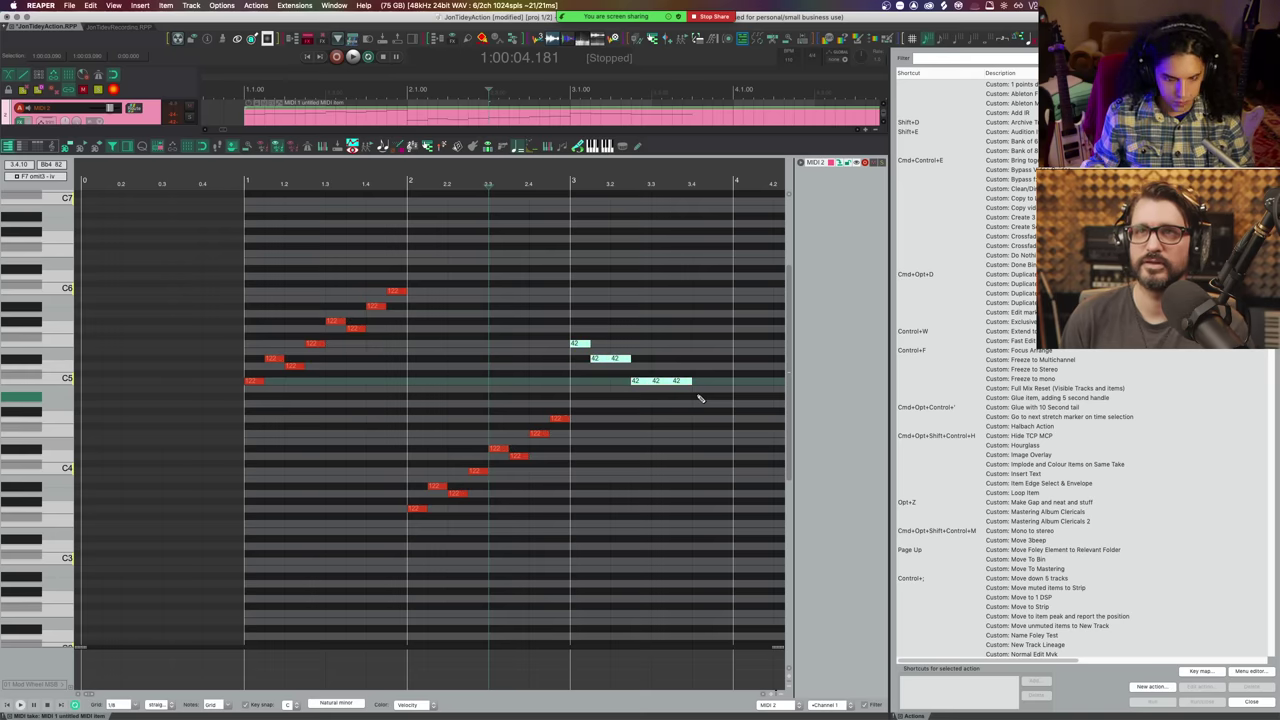
key("ctrl+alt+4")
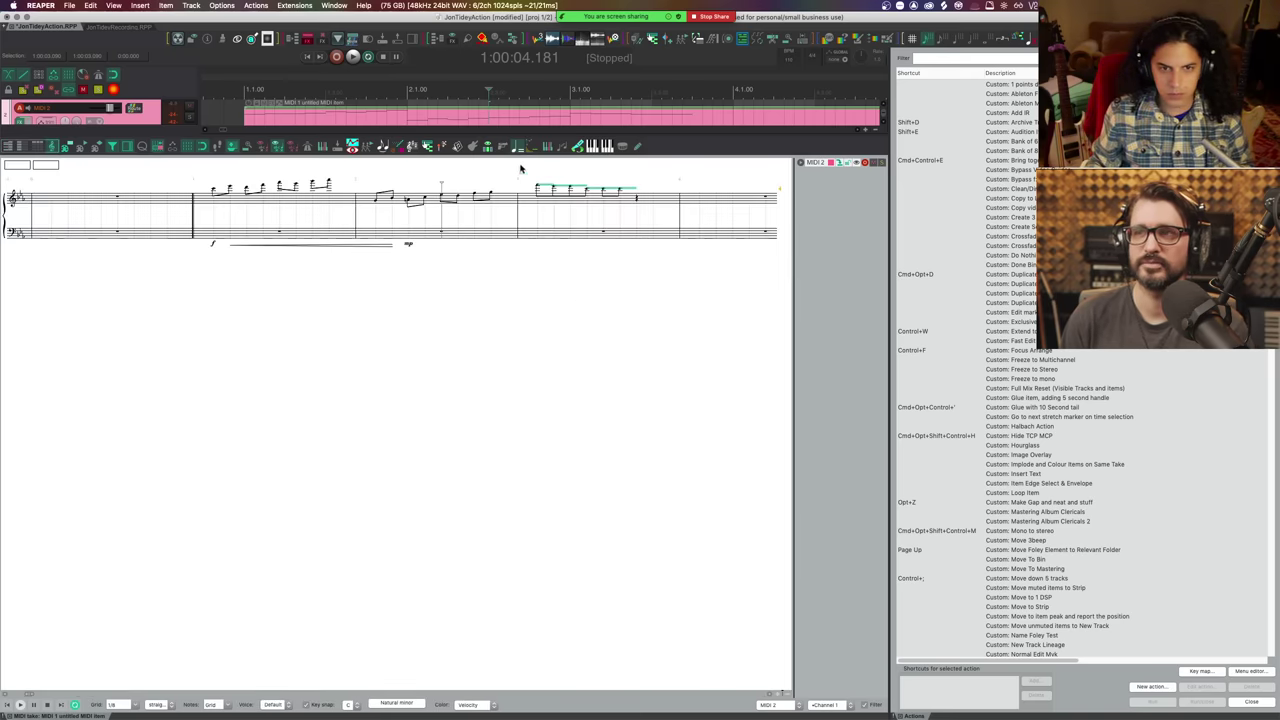
scroll(567, 200, "up", 2)
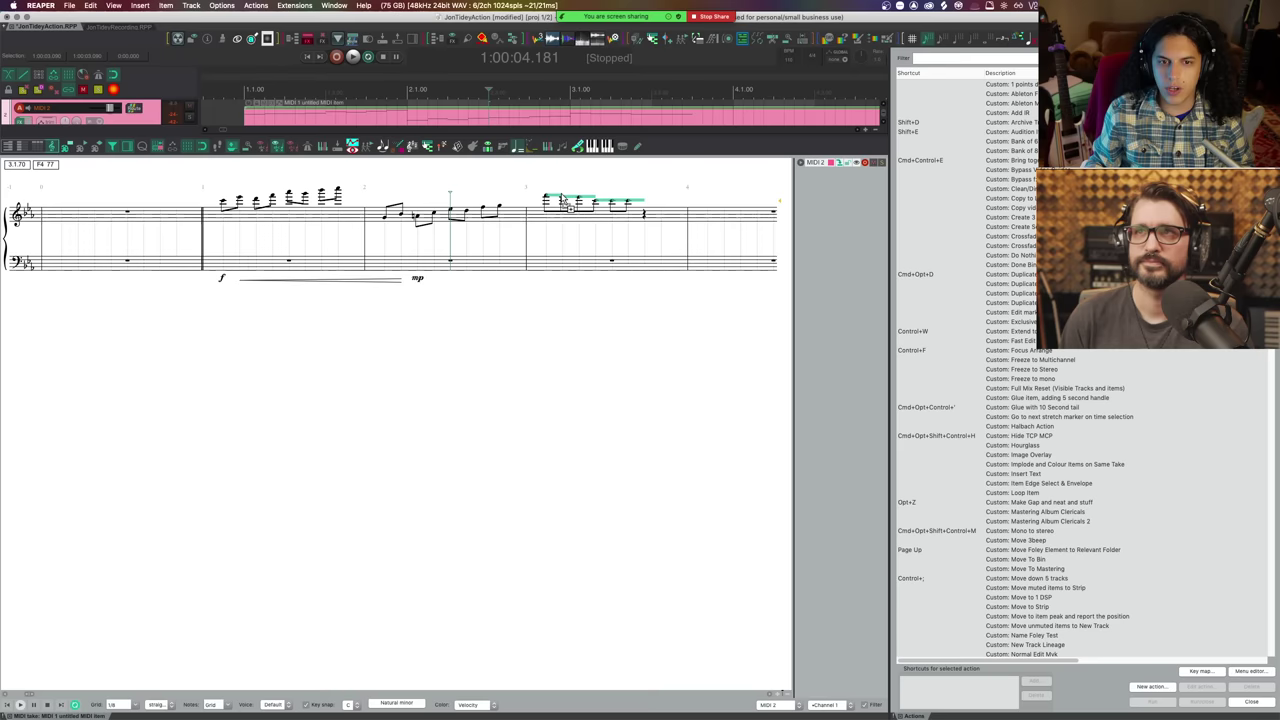
scroll(567, 200, "up", 2)
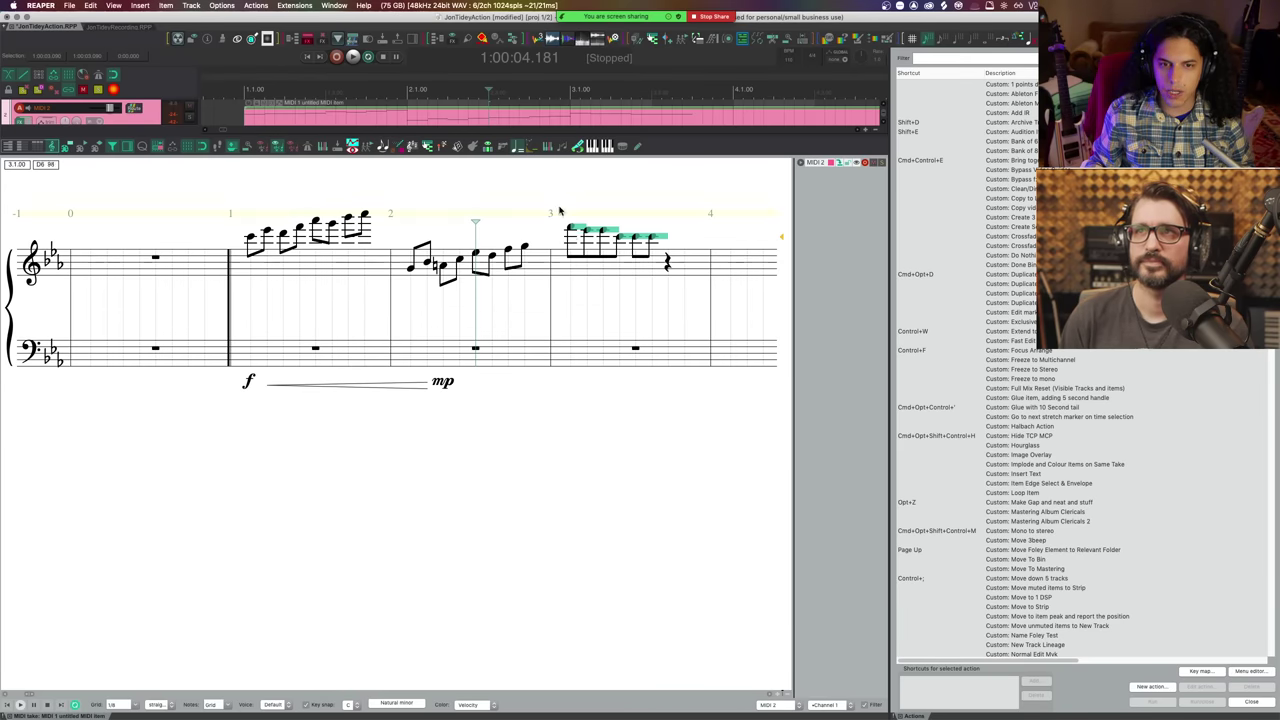
- Select the notes of bars 2, 1 and 3 in turn, then the four eighths ending bar 2
left_click_drag(420, 222, 528, 298)
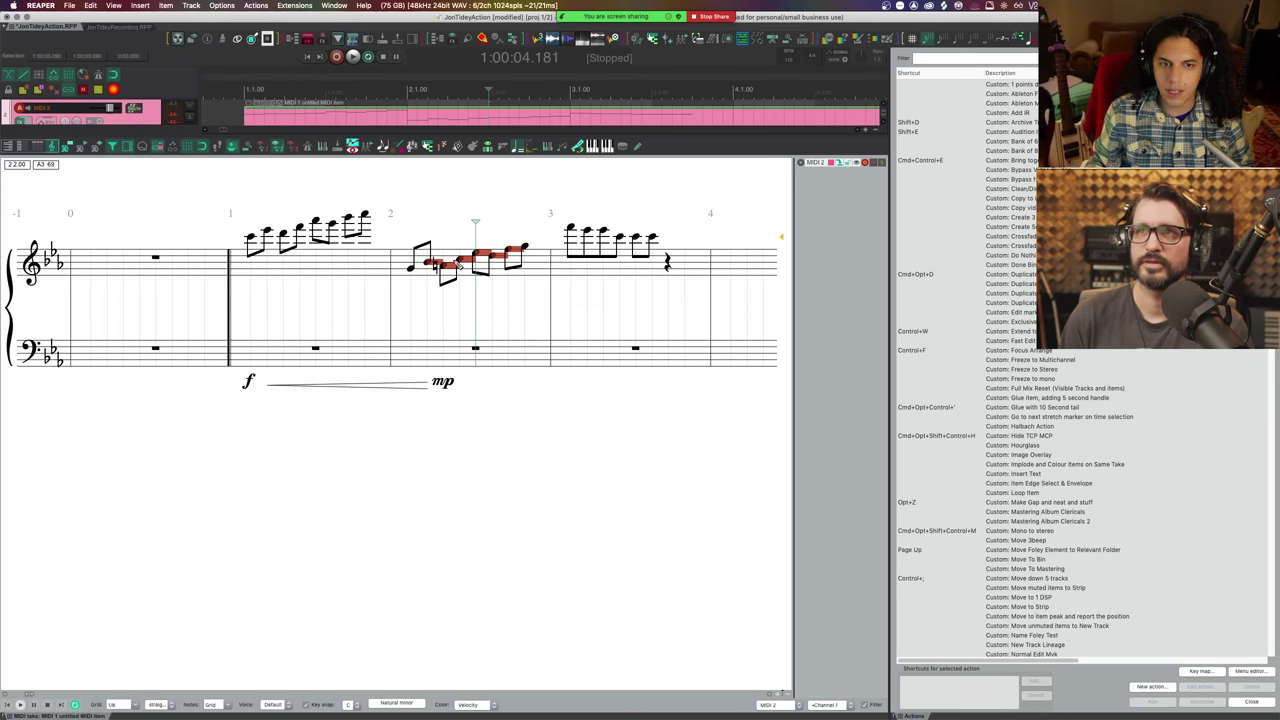
left_click_drag(251, 200, 379, 281)
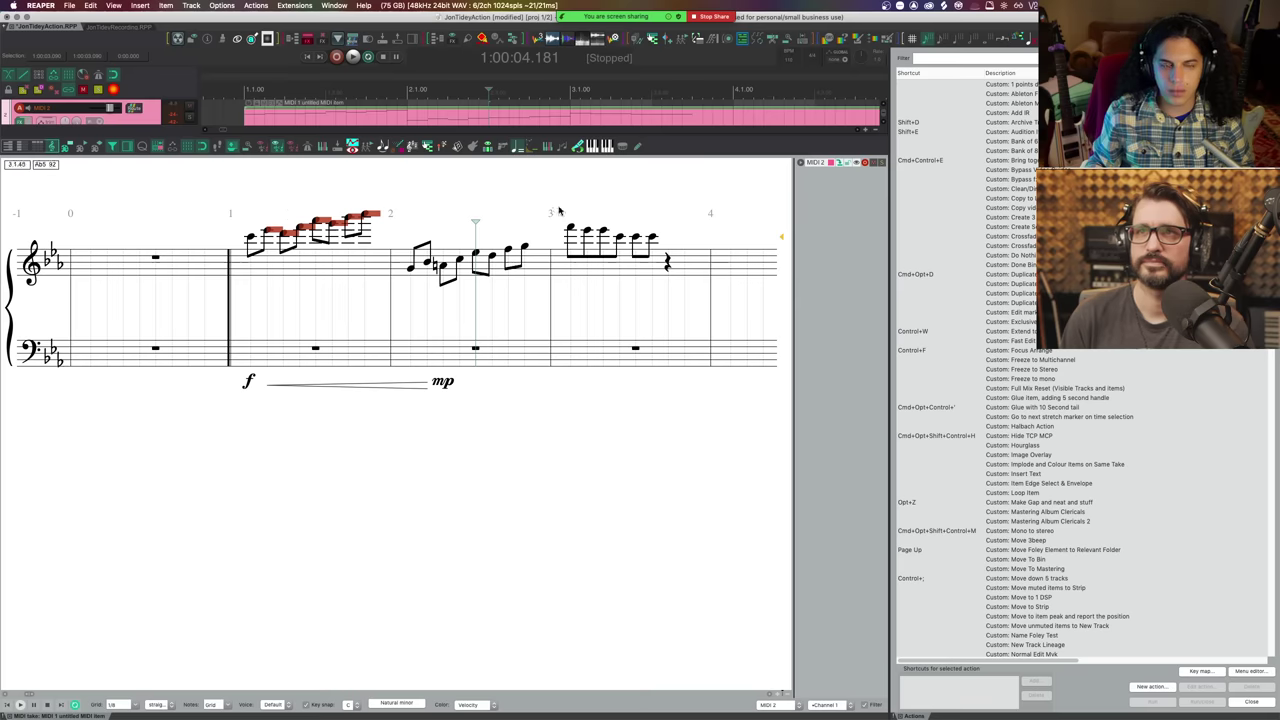
left_click_drag(559, 211, 672, 292)
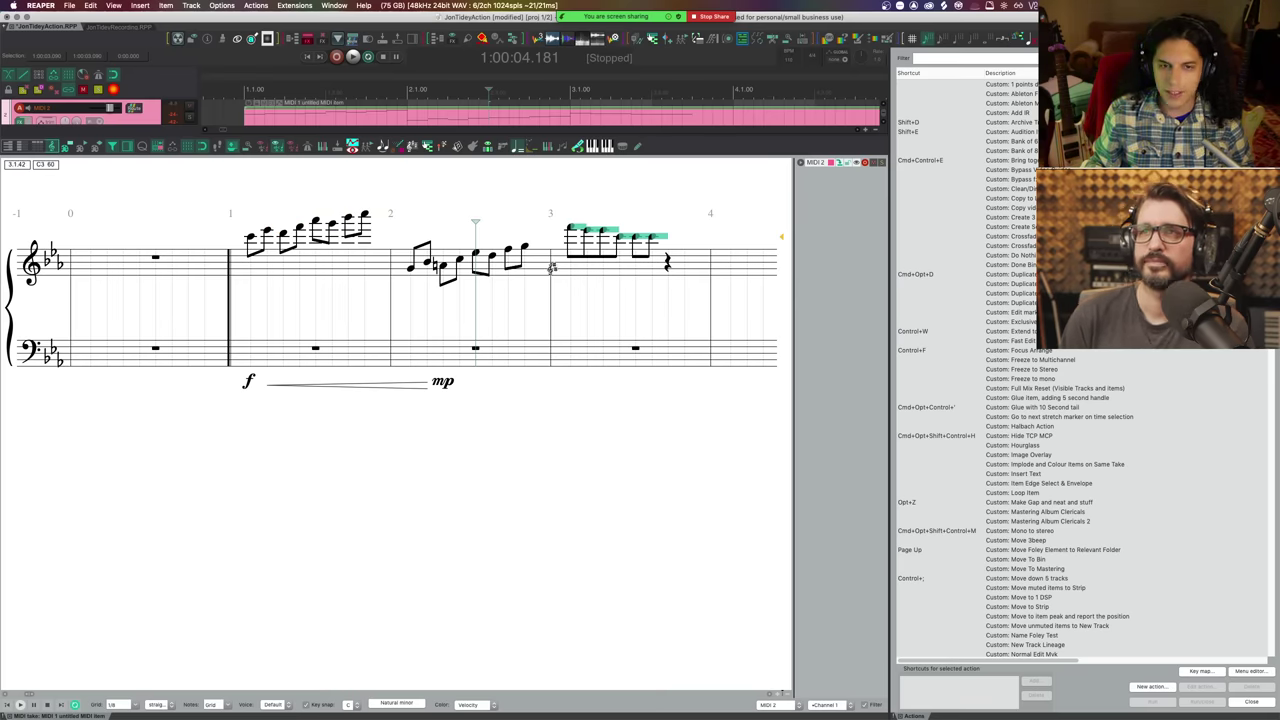
left_click(541, 250)
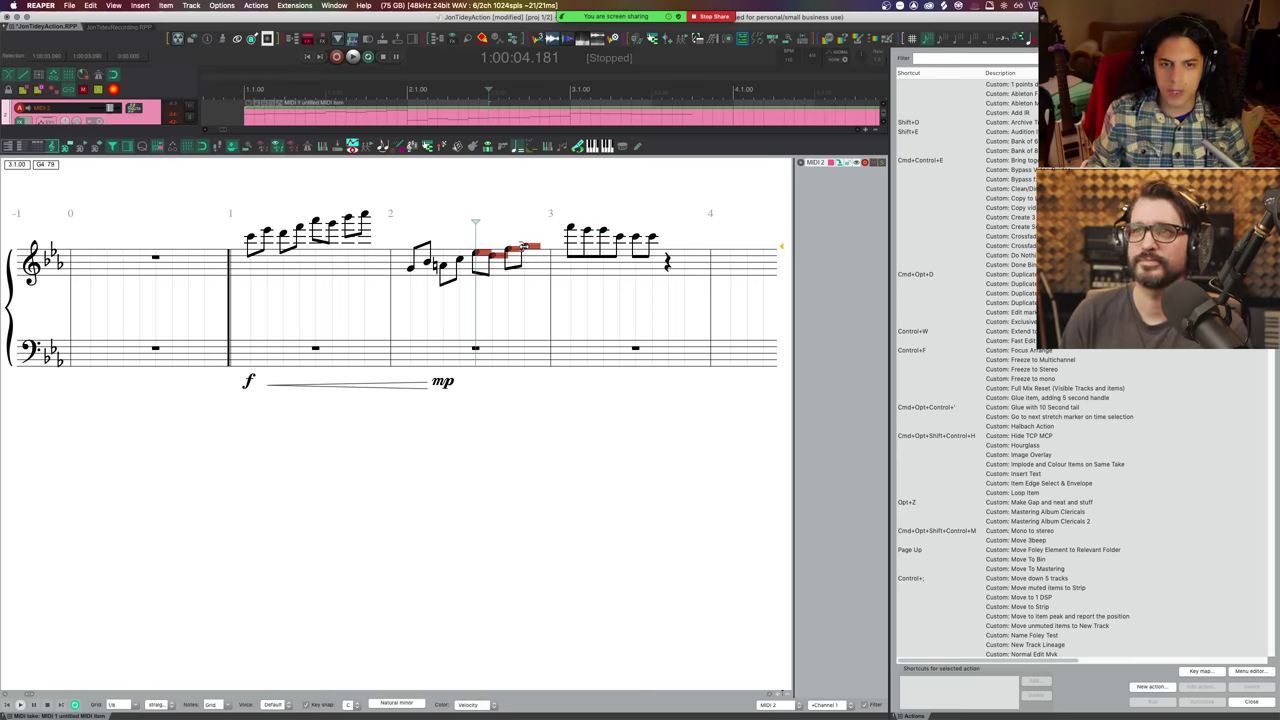
scroll(526, 250, "up", 3)
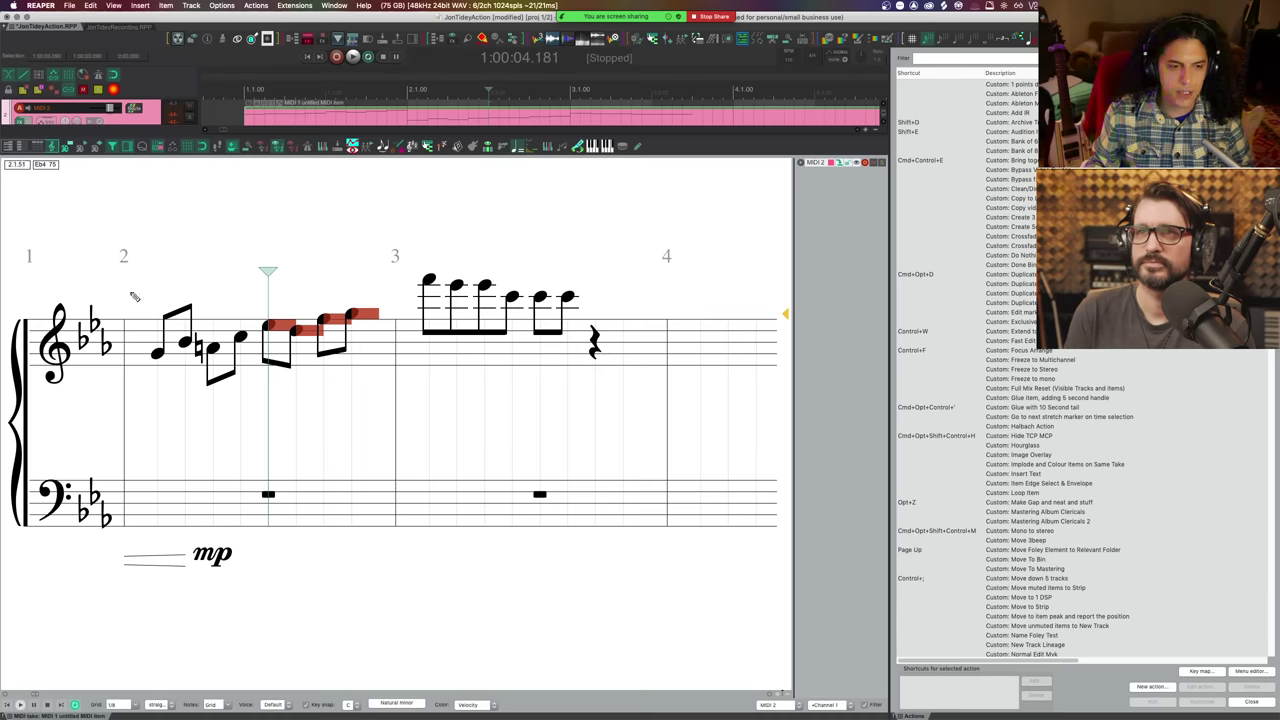
- Shorten all of bar 2's notes to sixteenths, then select bar 2's opening notes
left_click_drag(150, 288, 395, 400)
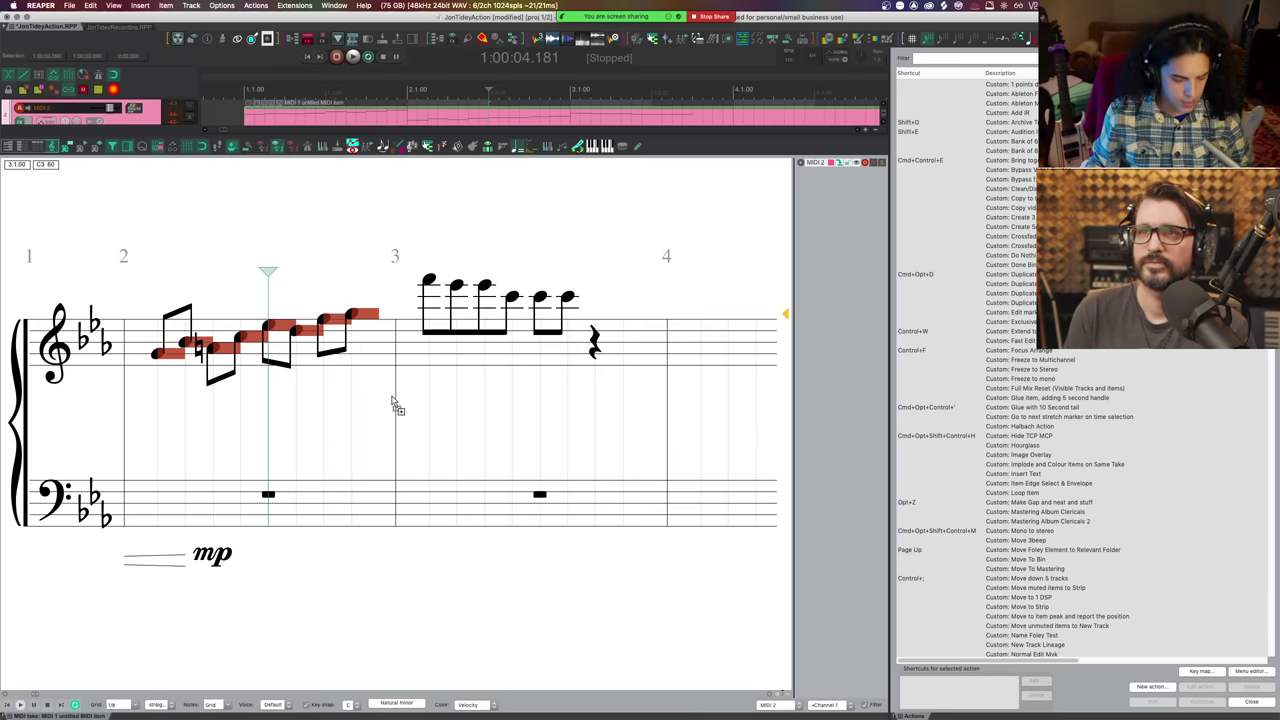
left_click_drag(378, 316, 366, 318)
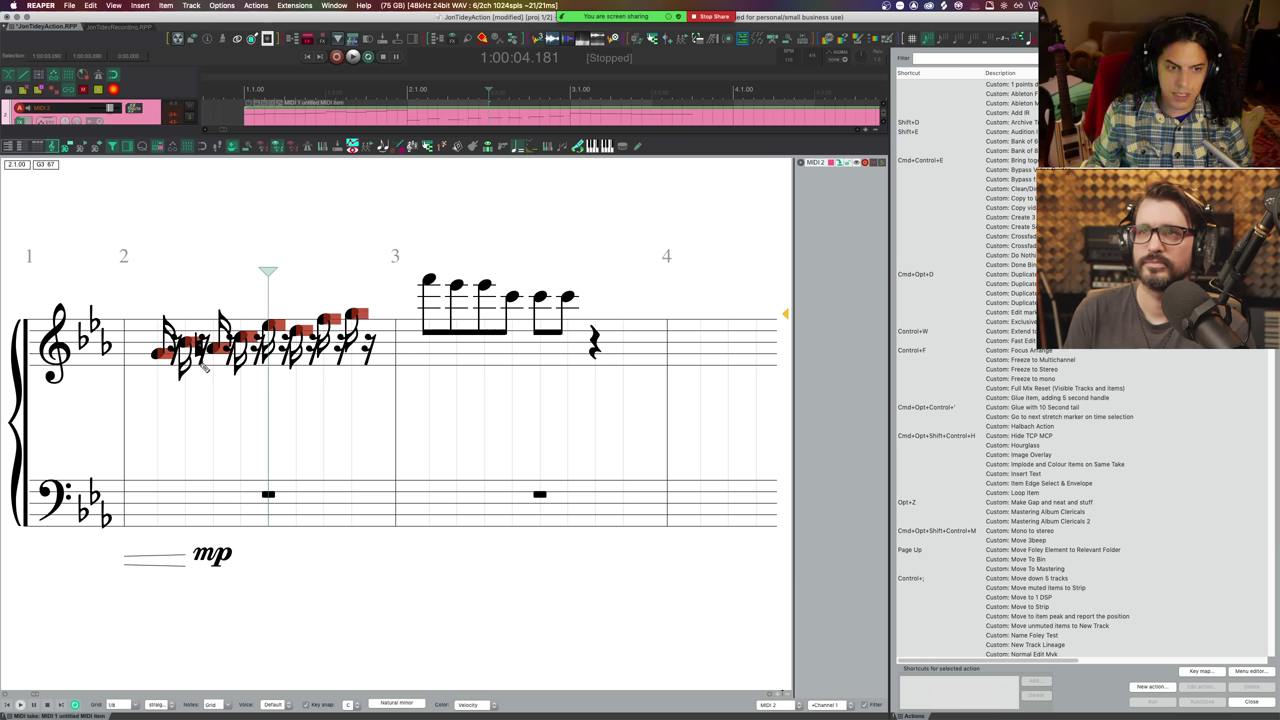
left_click_drag(138, 297, 228, 404)
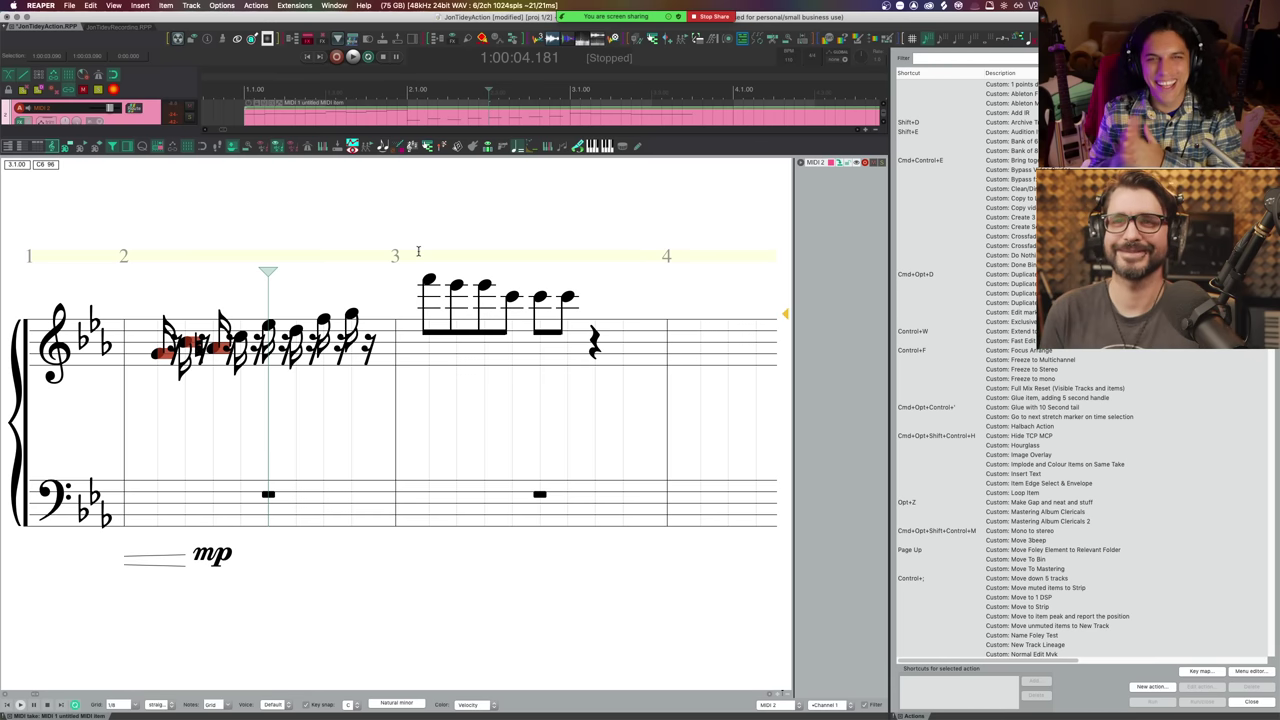
- Back in the piano roll, set the edit position to 1:00:07.454 and open the ChordGun panel in F Major
left_click(8, 146)
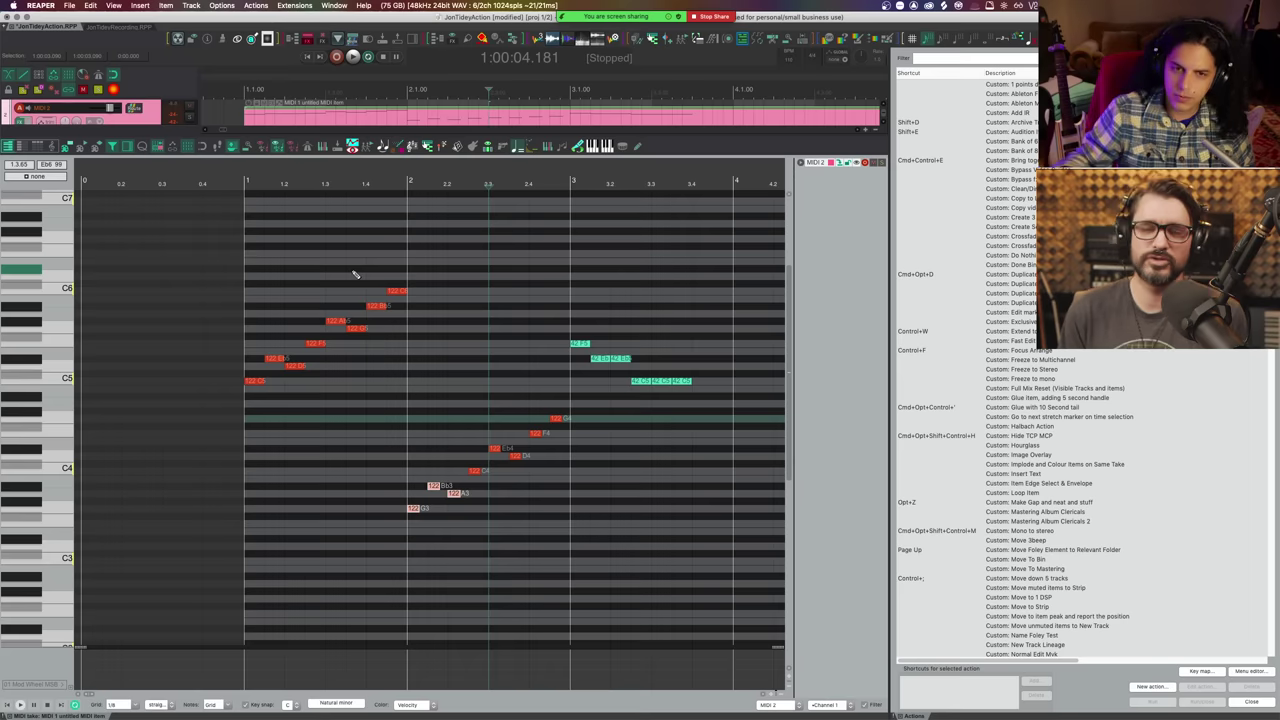
scroll(446, 249, "right", 5)
left_click(451, 181)
left_click(505, 148)
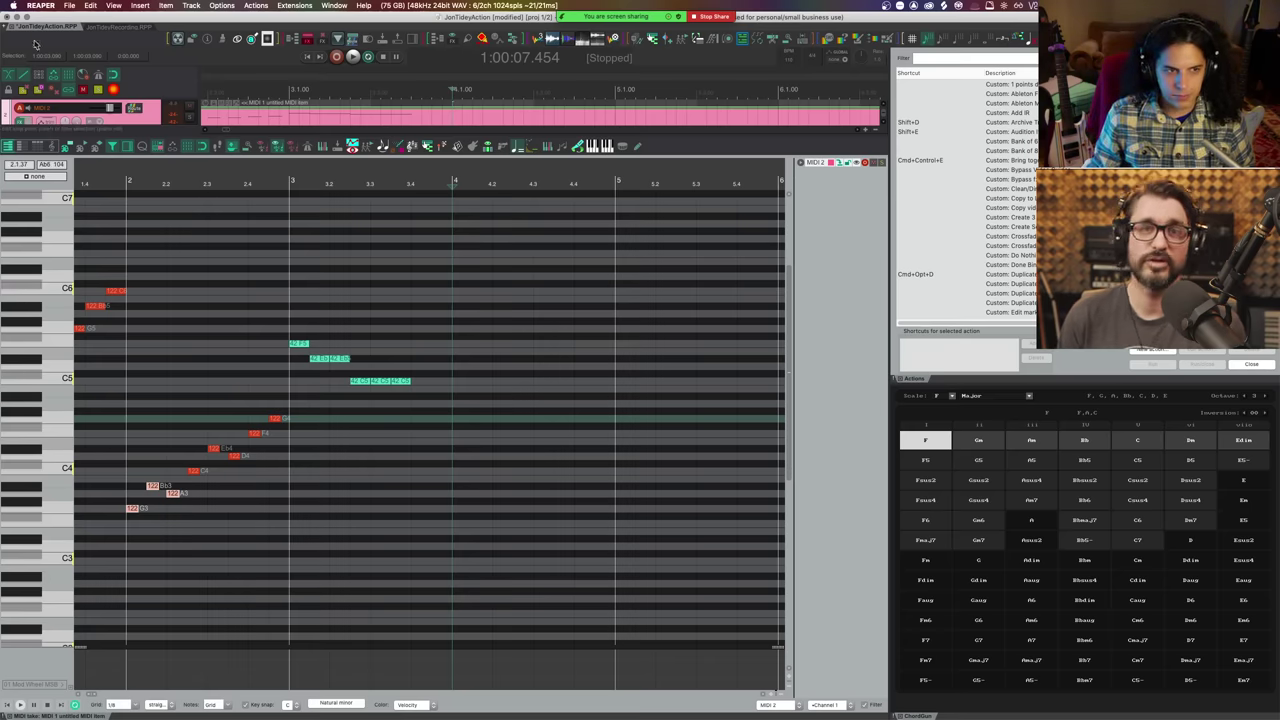
right_click(17, 108)
key("Escape")
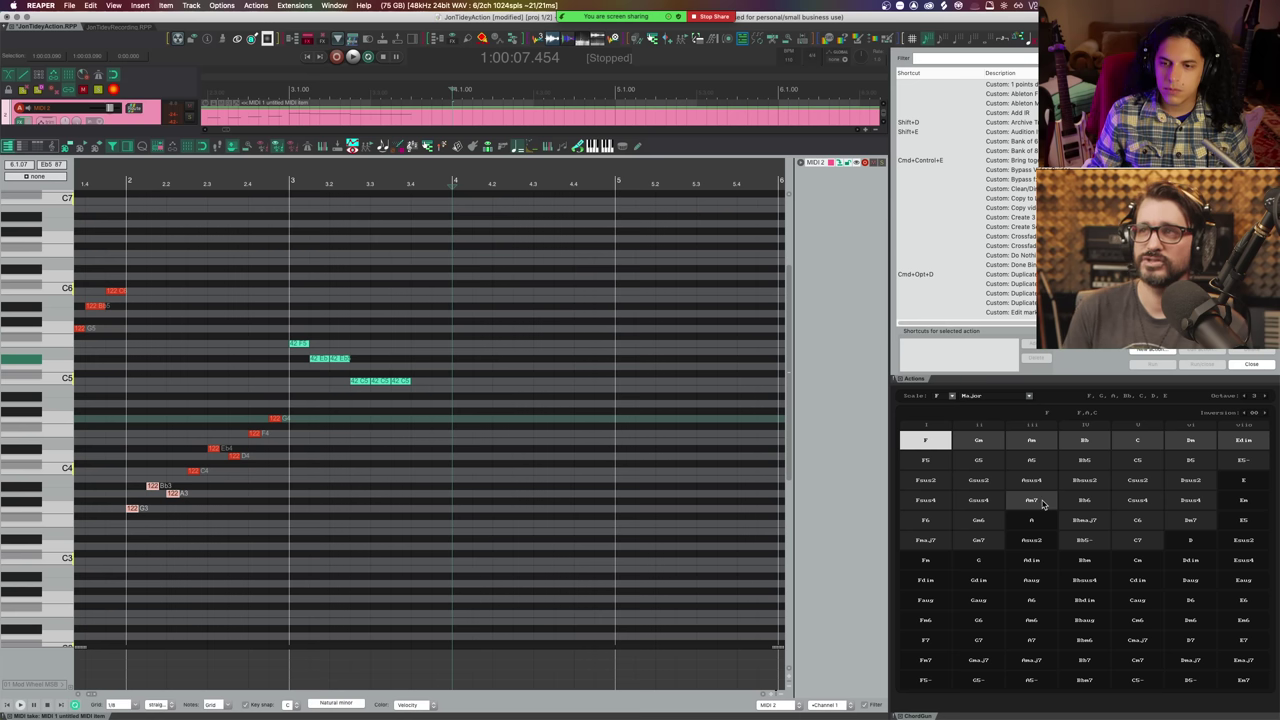
left_click(952, 397)
left_click(952, 397)
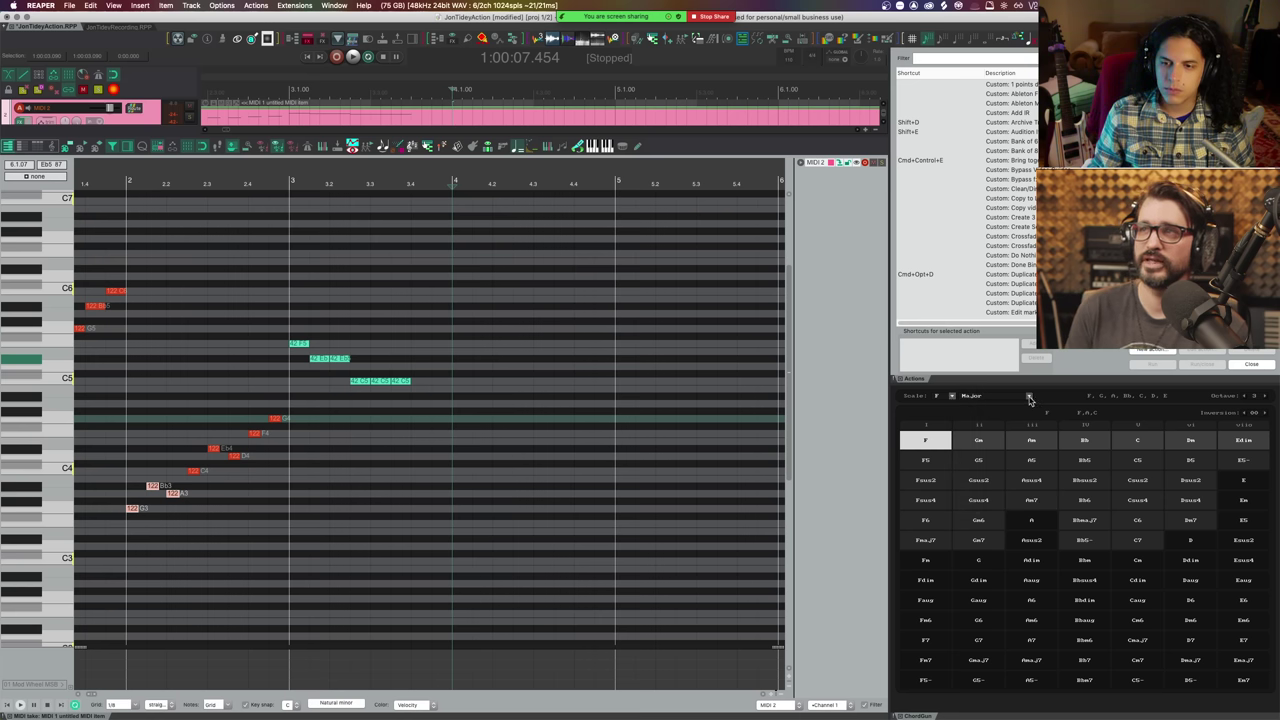
left_click(1031, 397)
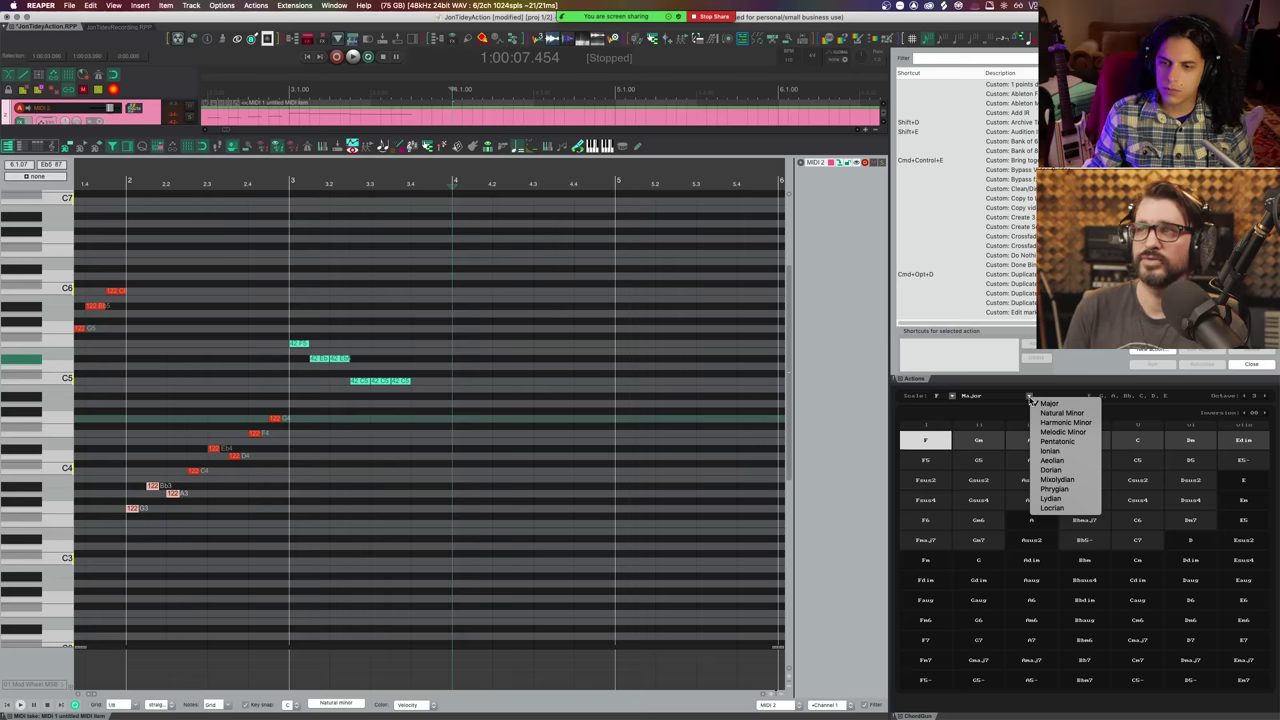
left_click(1031, 399)
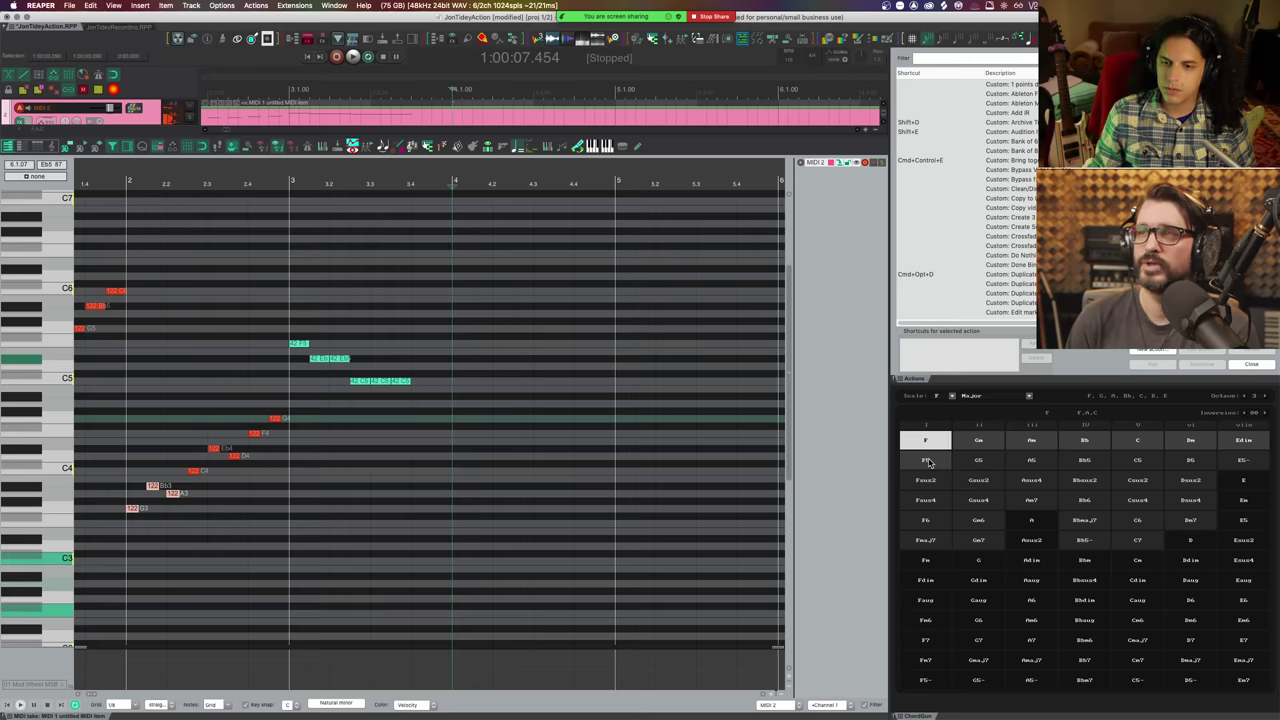
- Audition the F5, Fsus2, Fsus4, F6 and Fmaj7 variants, then return to plain F
left_click(926, 460)
left_click(930, 485)
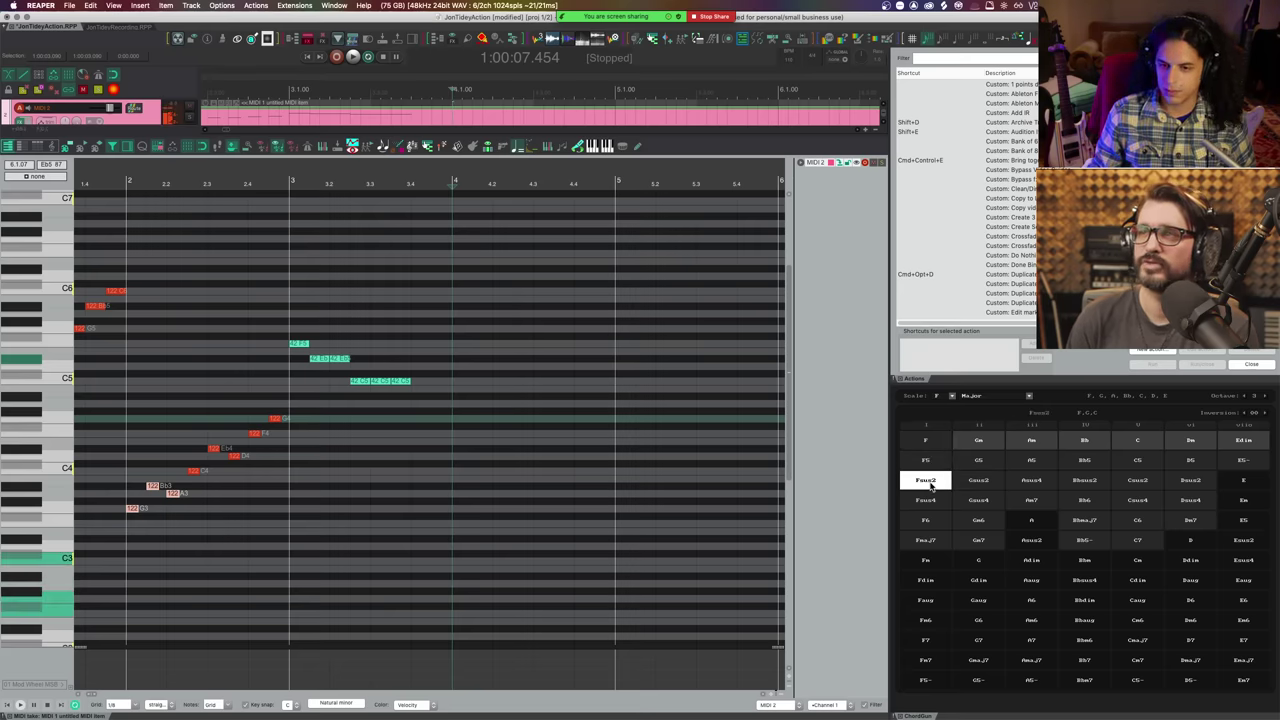
left_click(928, 500)
left_click(935, 520)
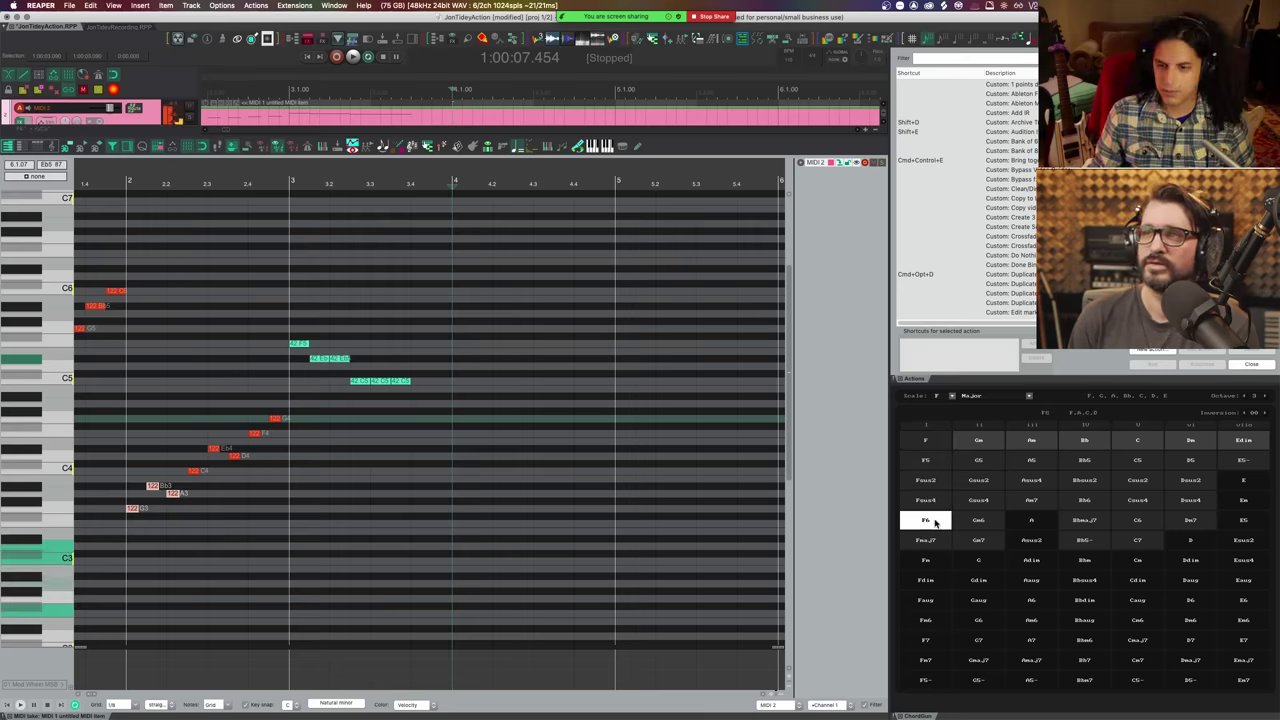
left_click(935, 541)
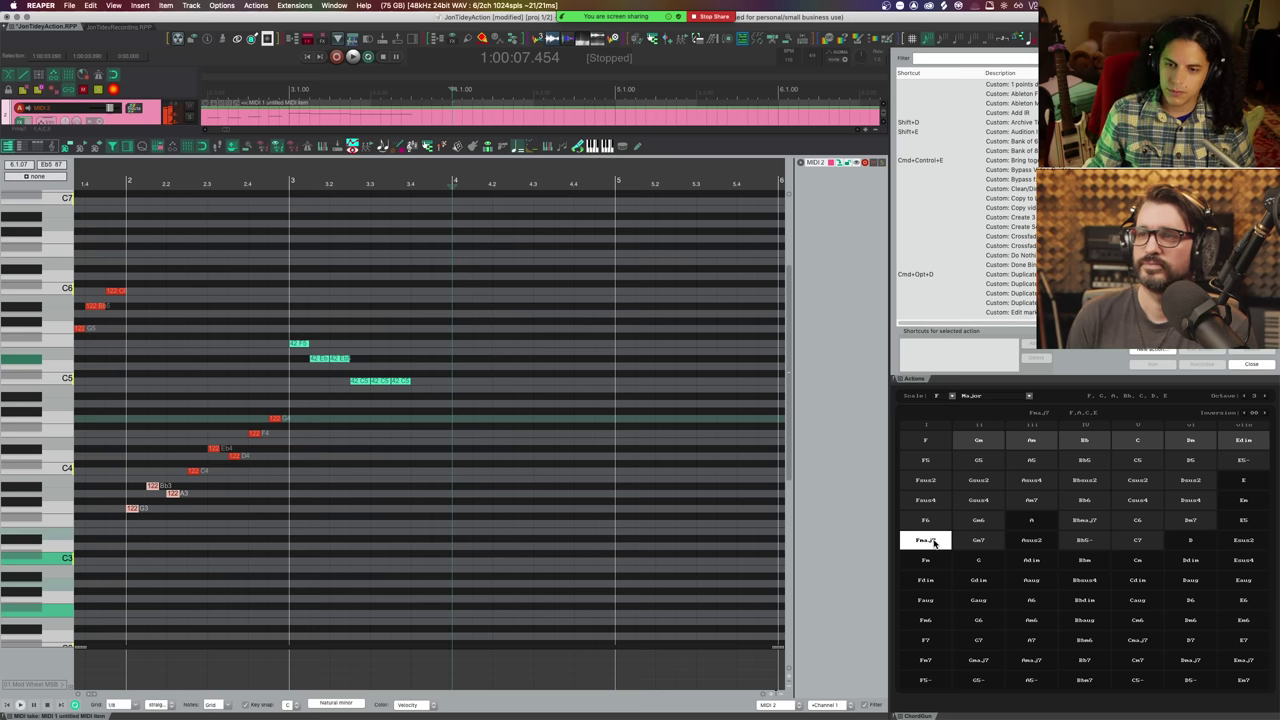
left_click(929, 445)
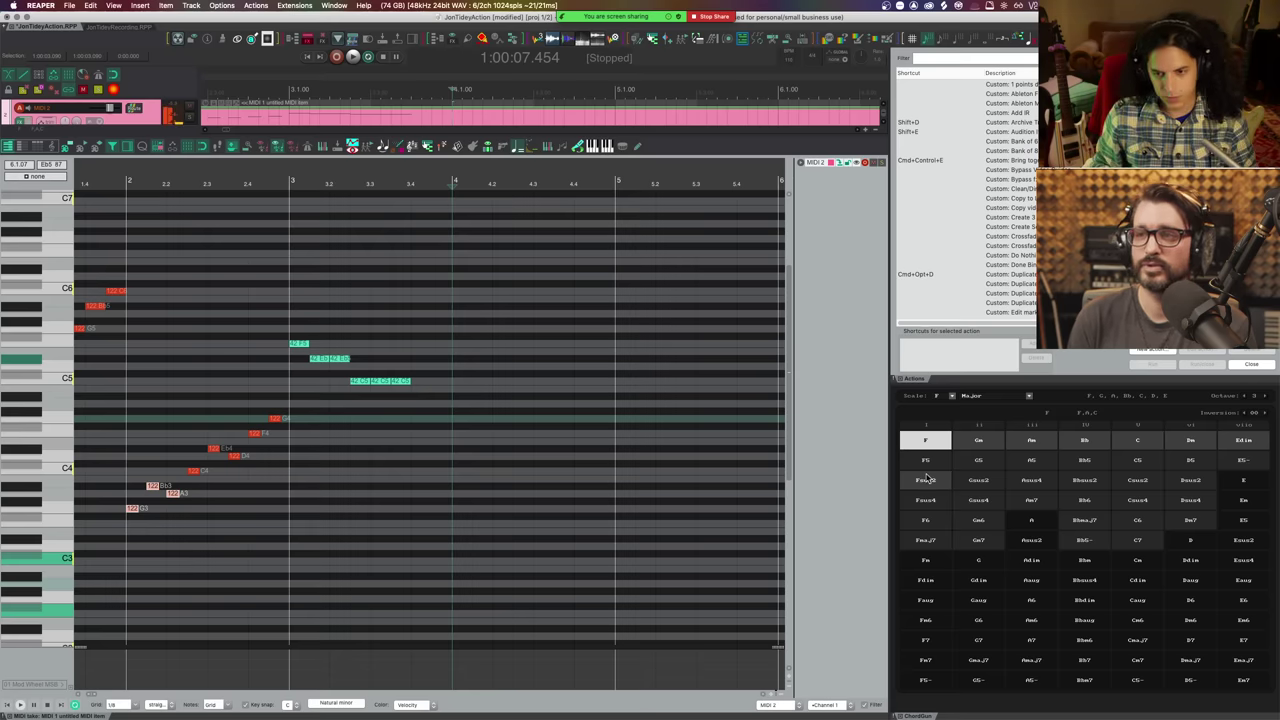
- Audition the Am, Gm, F, Bb, Dm and Edim chords with the number keys
key("3")
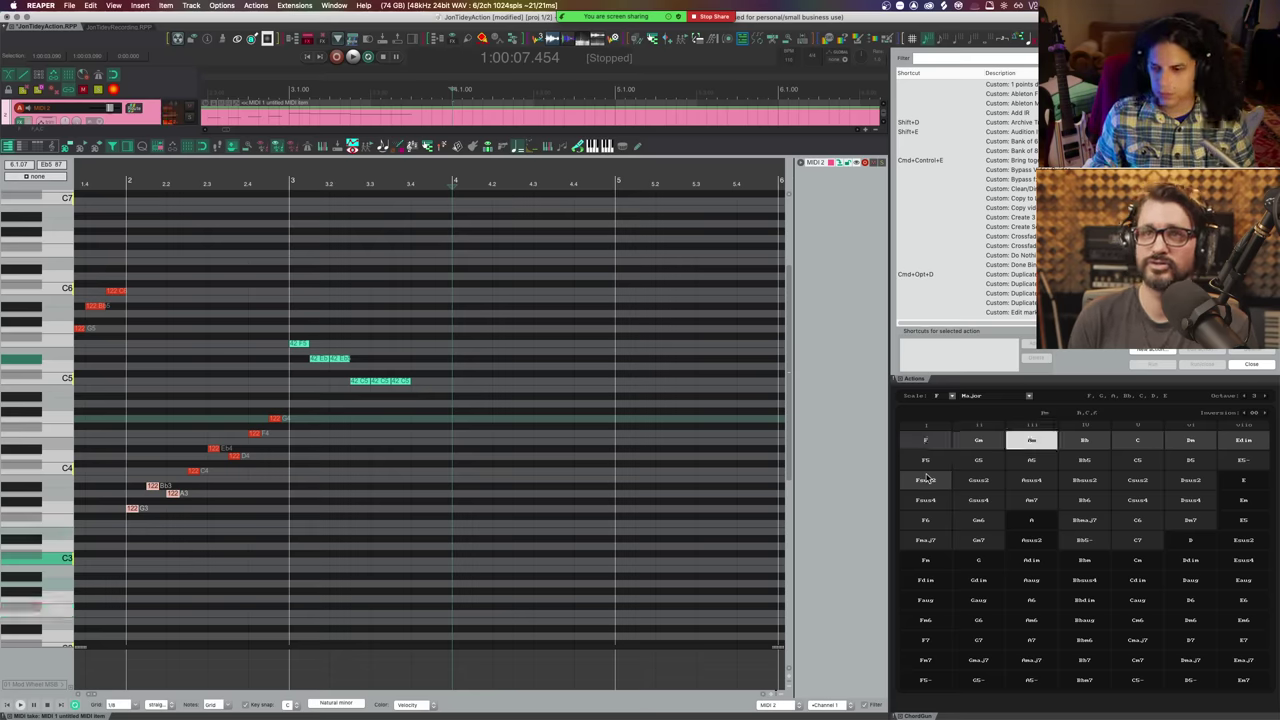
key("2")
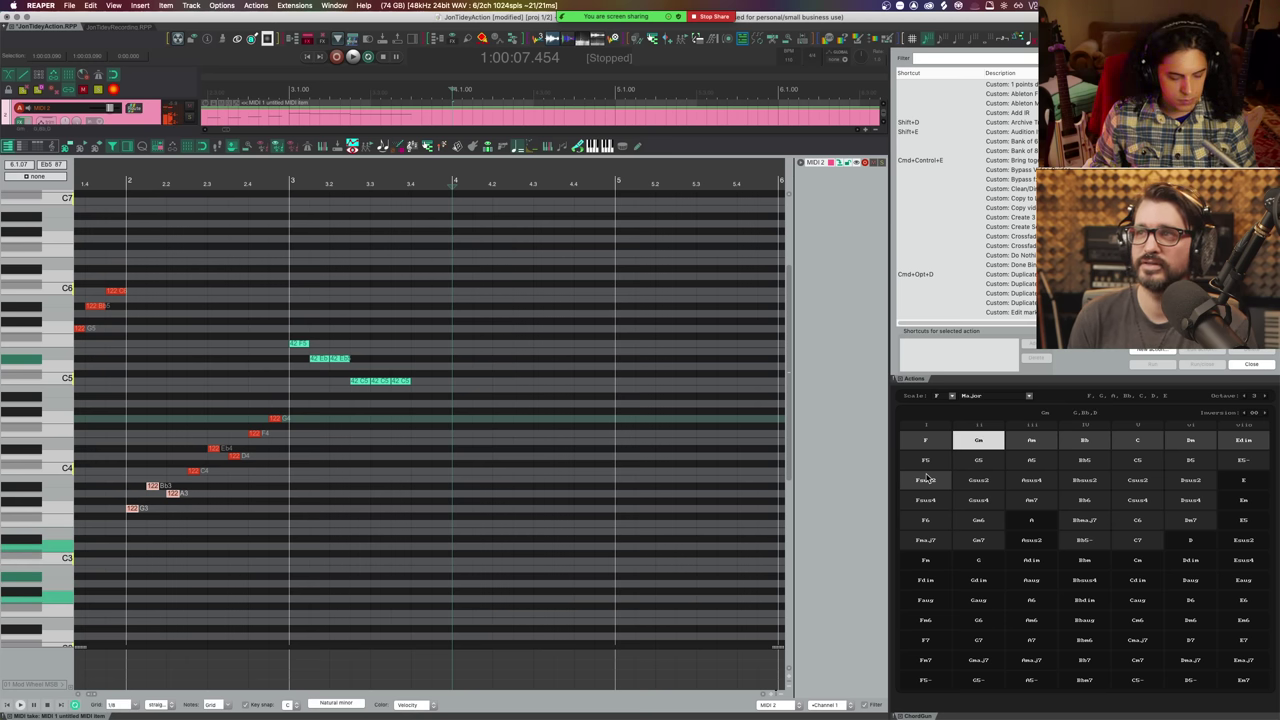
key("1")
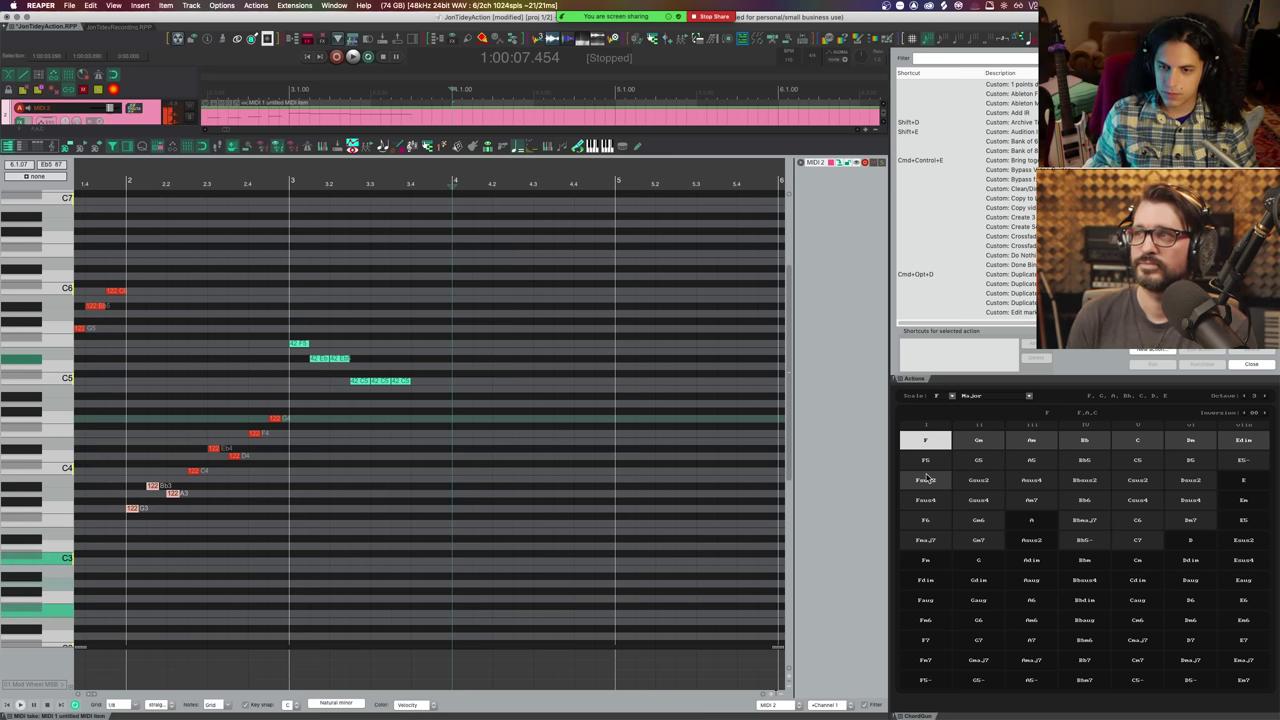
key("4")
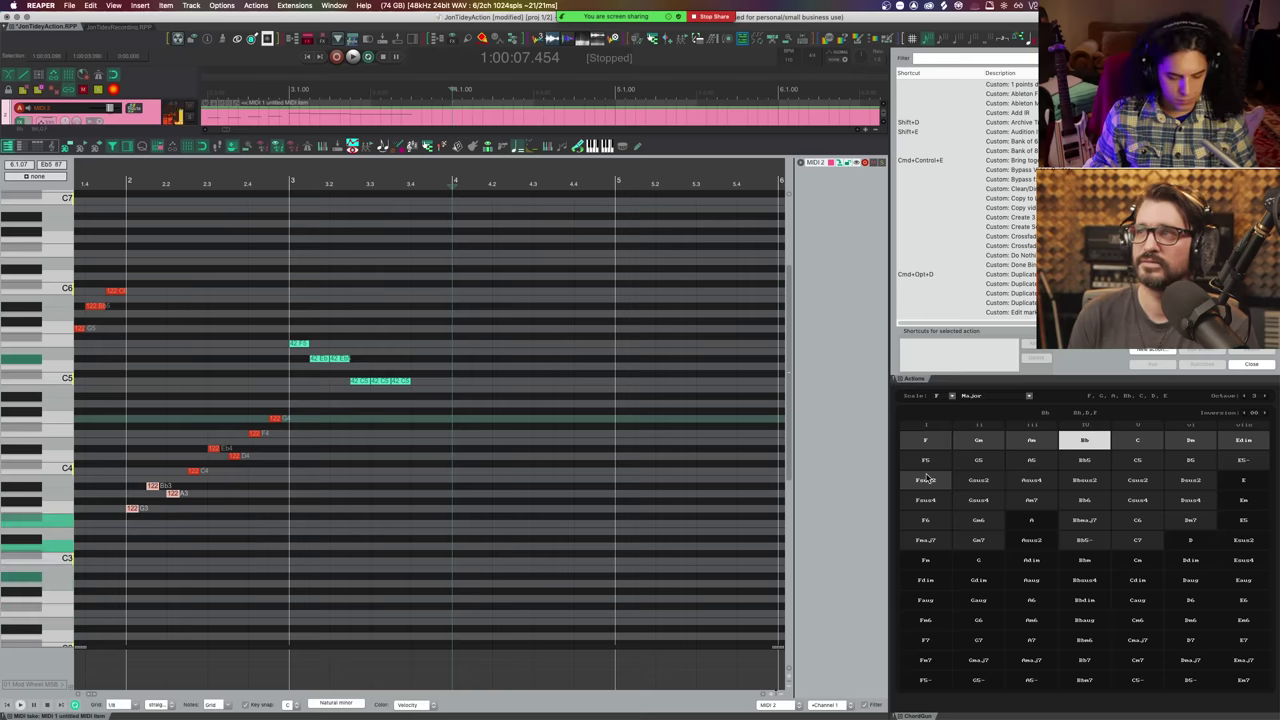
key("6")
key("7")
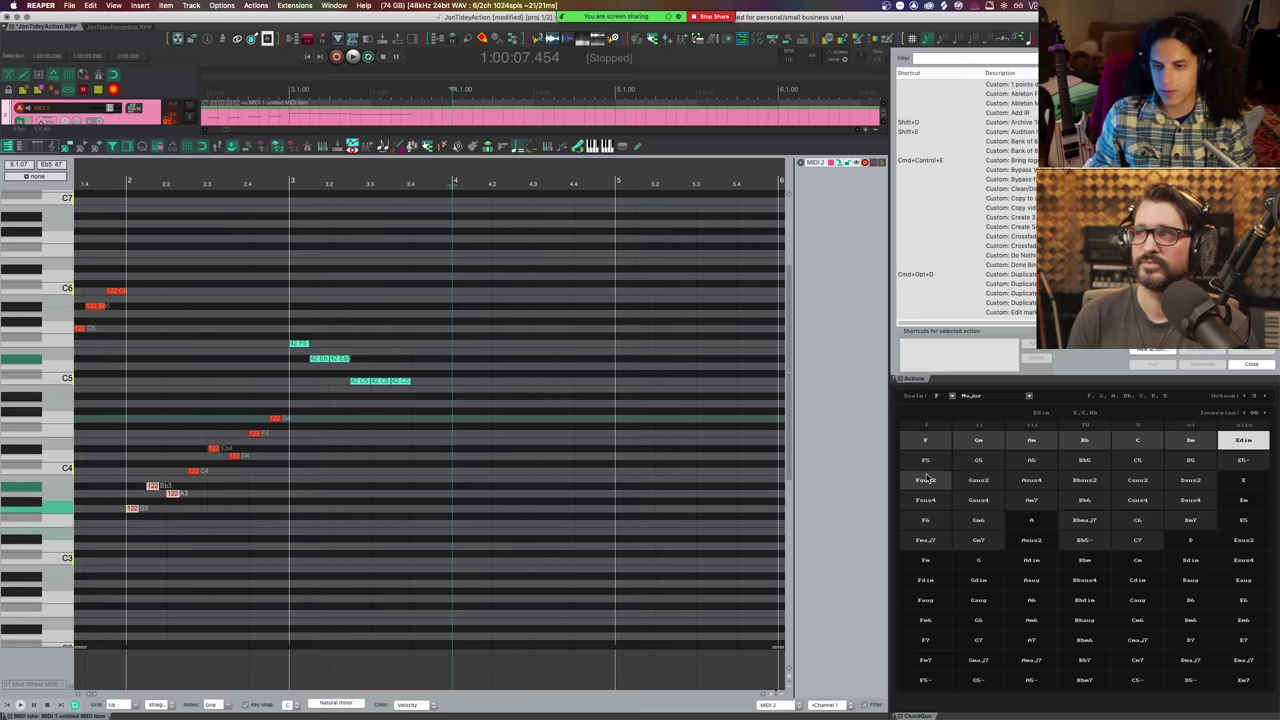
key("1")
- Step through Edim, F, Gm, Am, Bb, C and Dm, ending on the F chord
key("7")
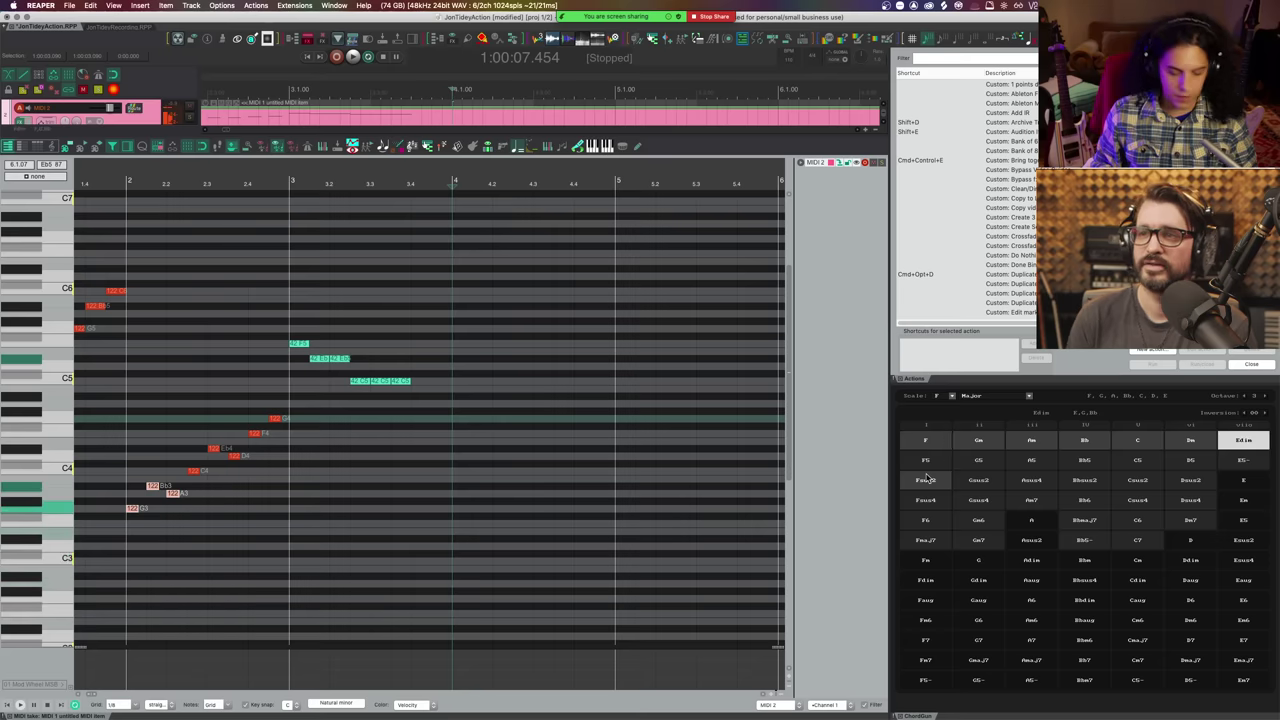
key("1")
key("2")
key("3")
key("4")
key("5")
key("6")
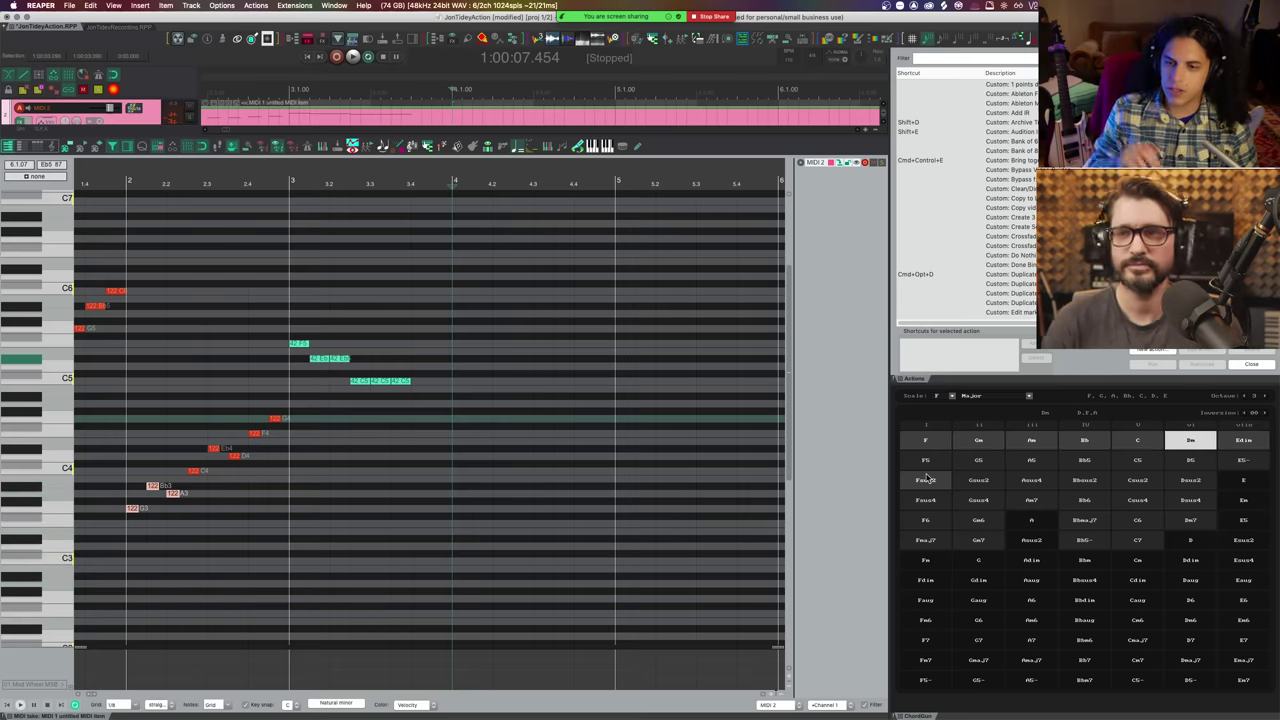
key("1")
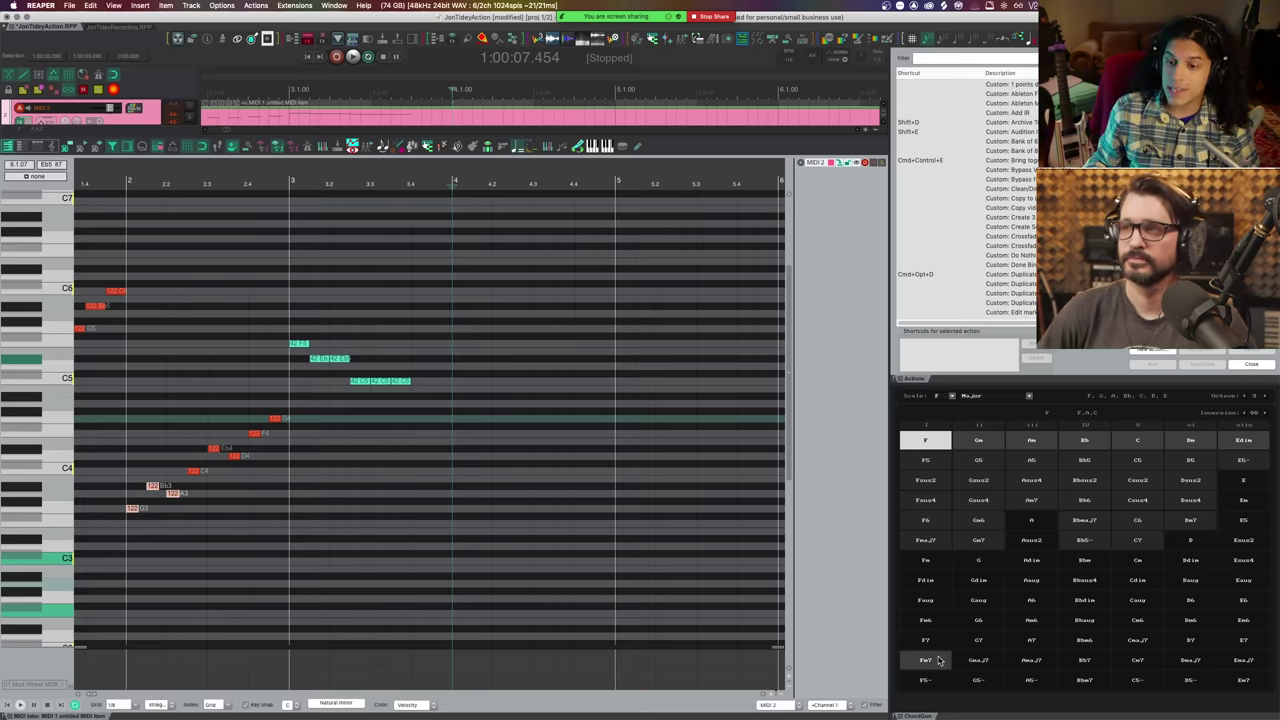
- Switch the scale to Natural Minor and audition Fm, Ab, Bbm and Cm
left_click(1034, 398)
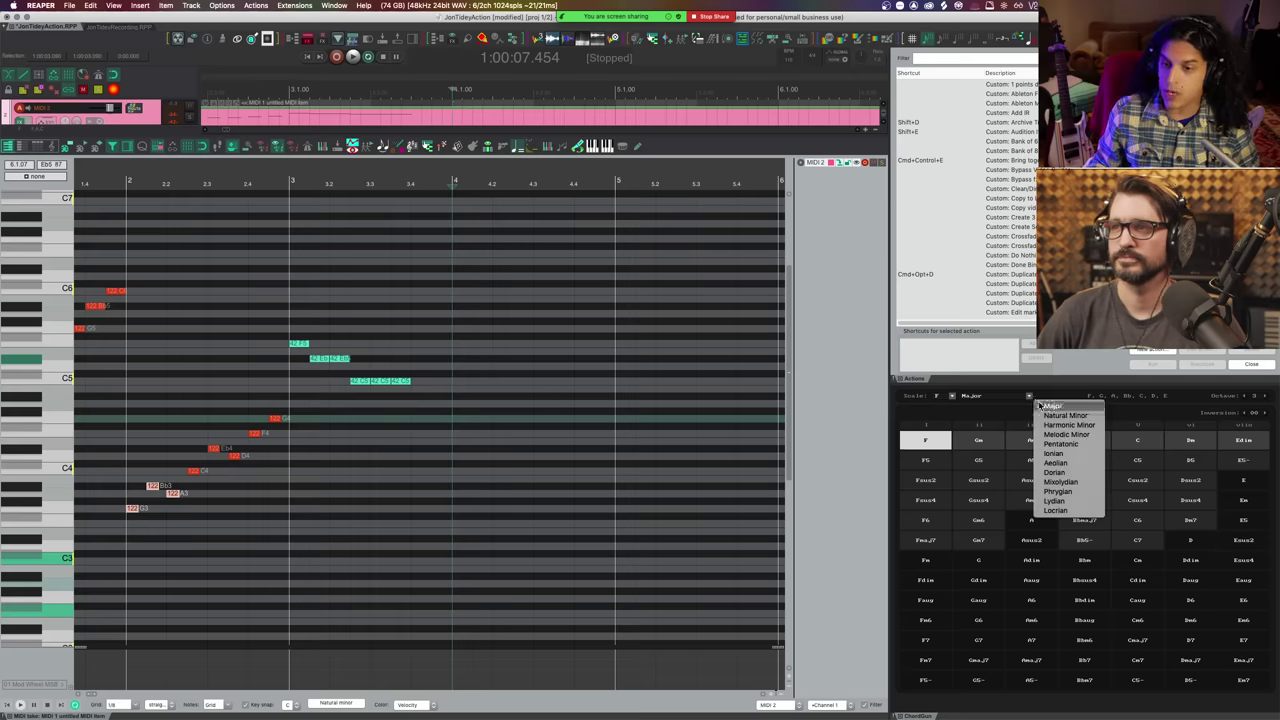
left_click(1065, 415)
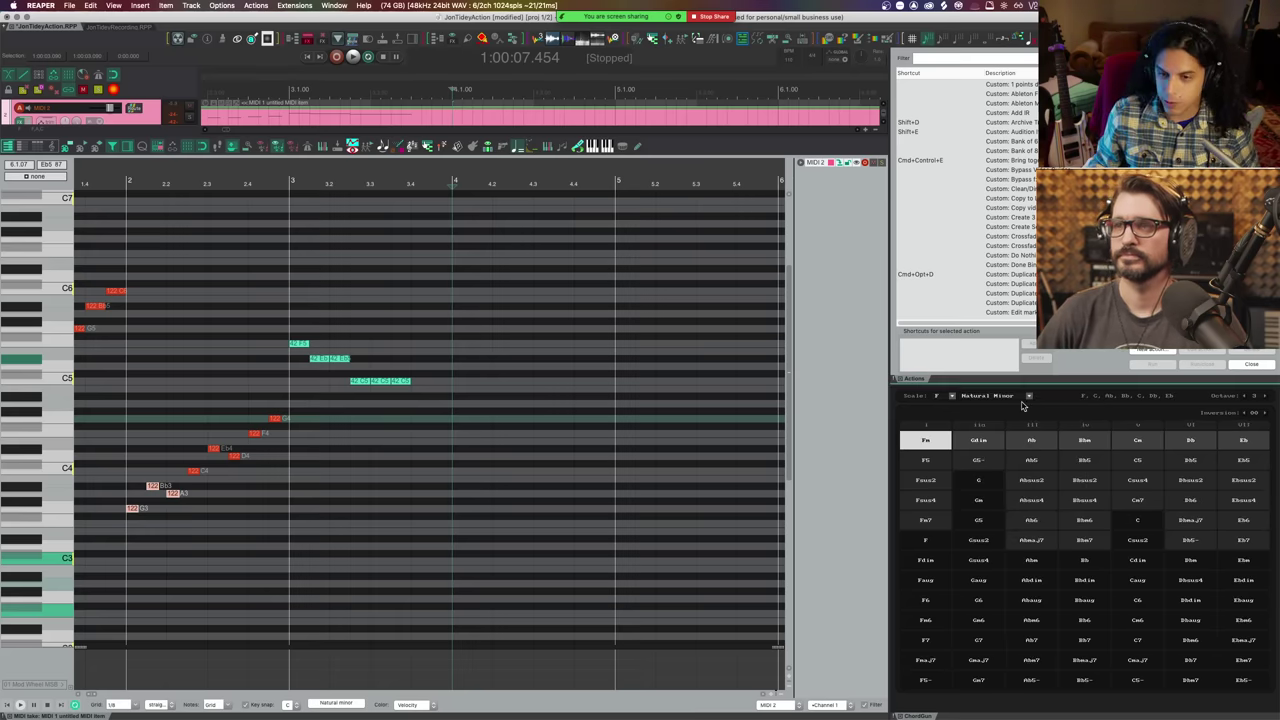
left_click(935, 447)
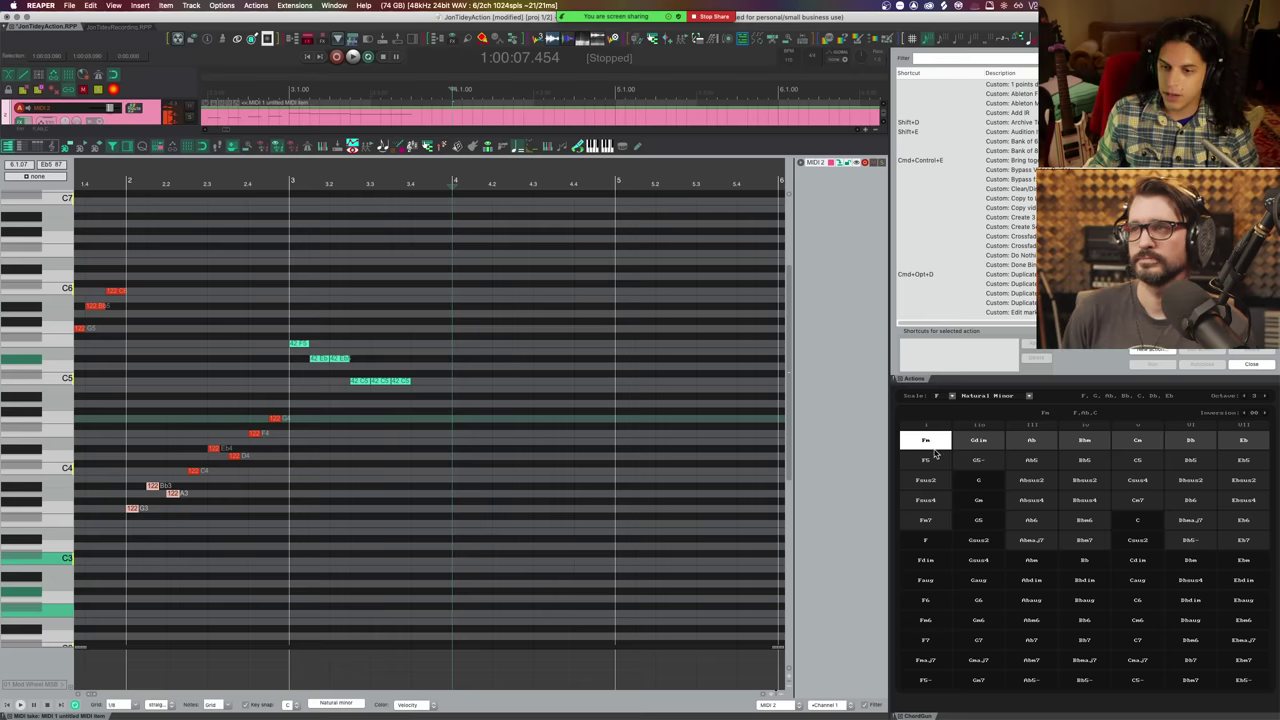
key("3")
key("4")
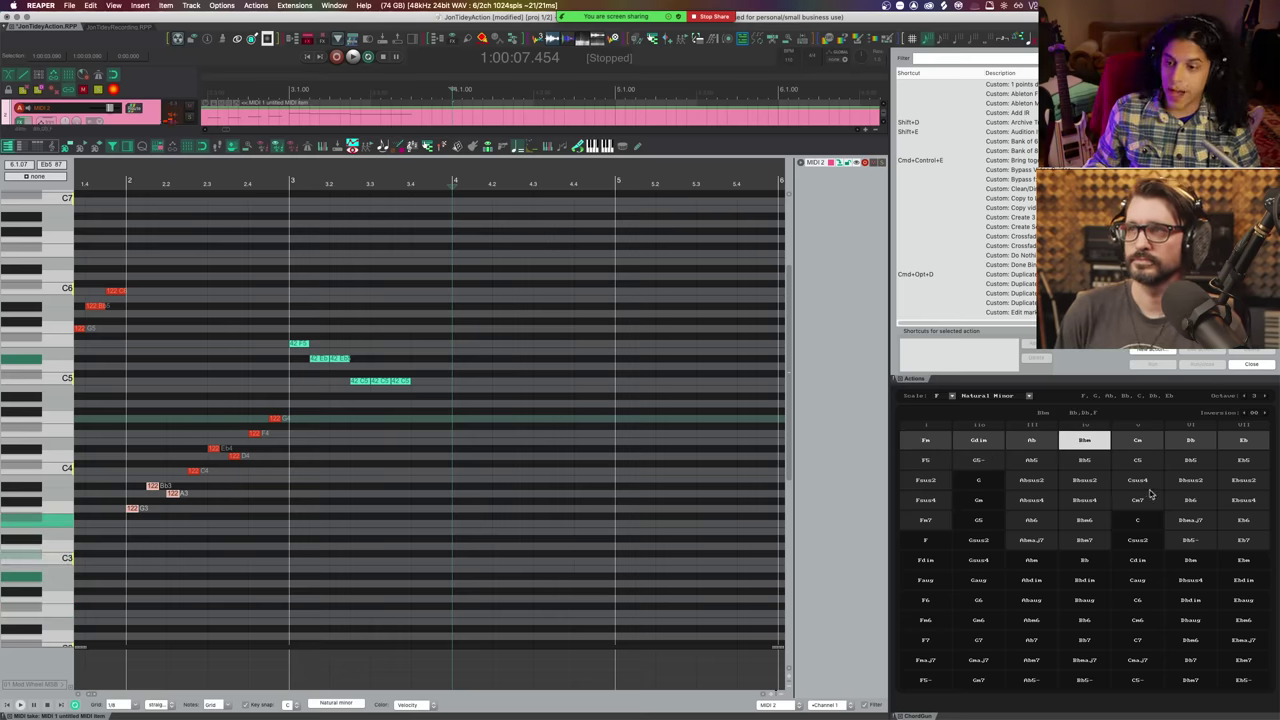
key("5")
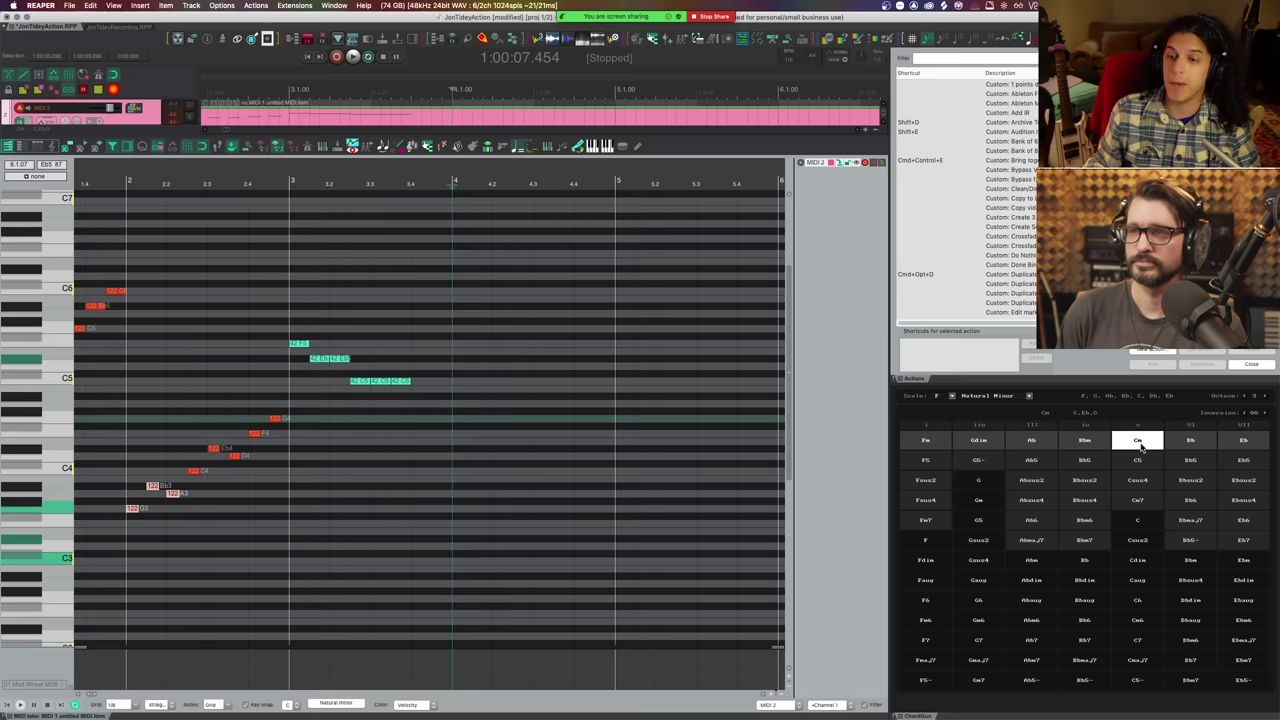
- Compare C and C7, play Fm, Ab, Bbm, C7 and Bb, and finish on C7
left_click(1138, 522)
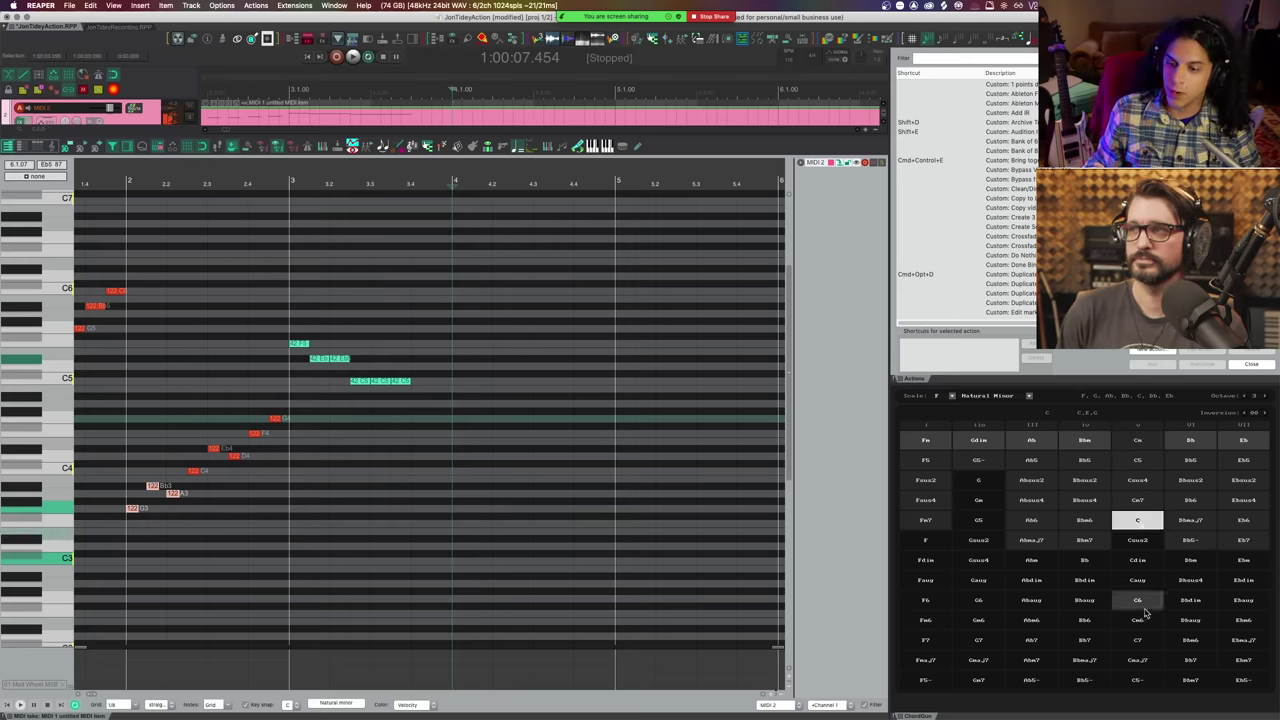
left_click(1140, 644)
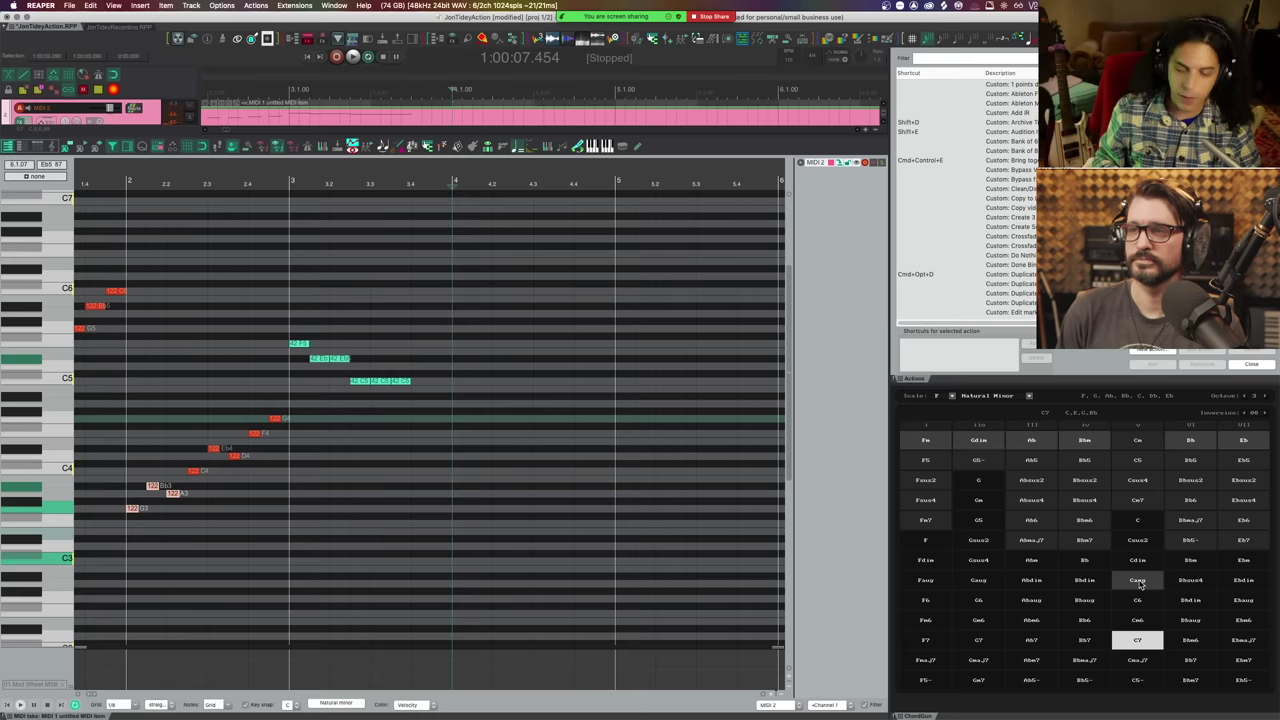
key("1")
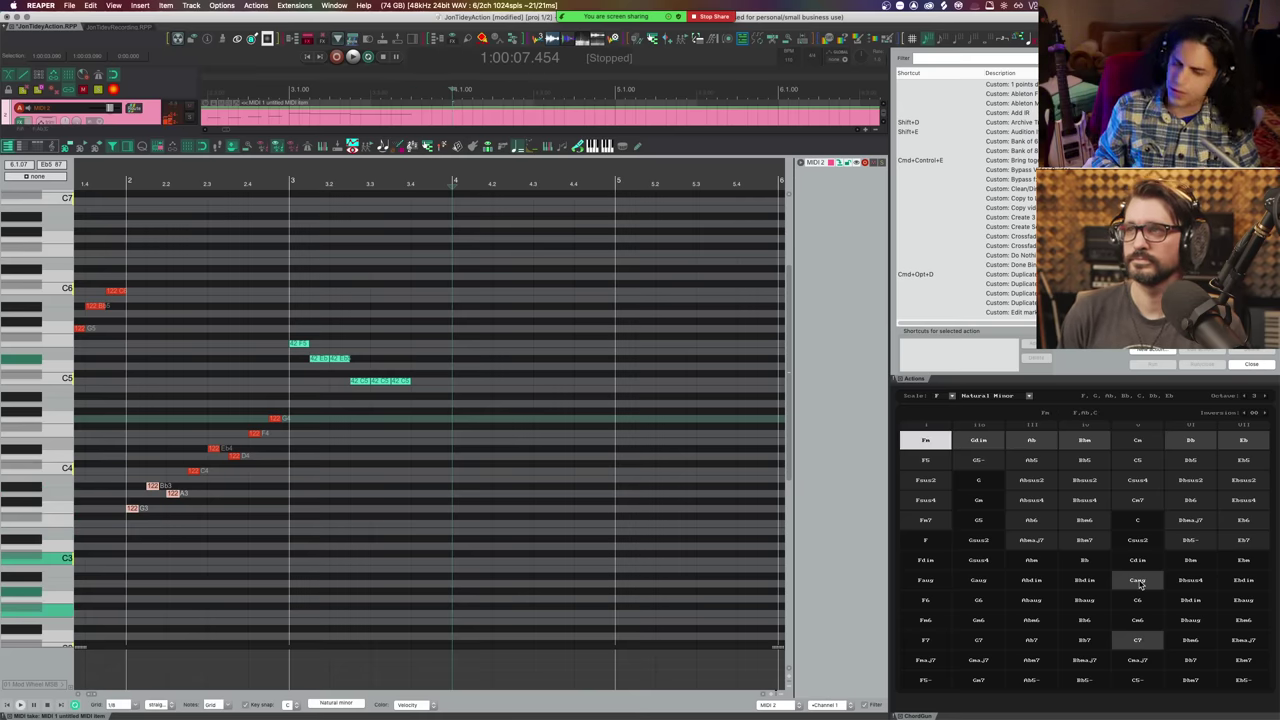
key("3")
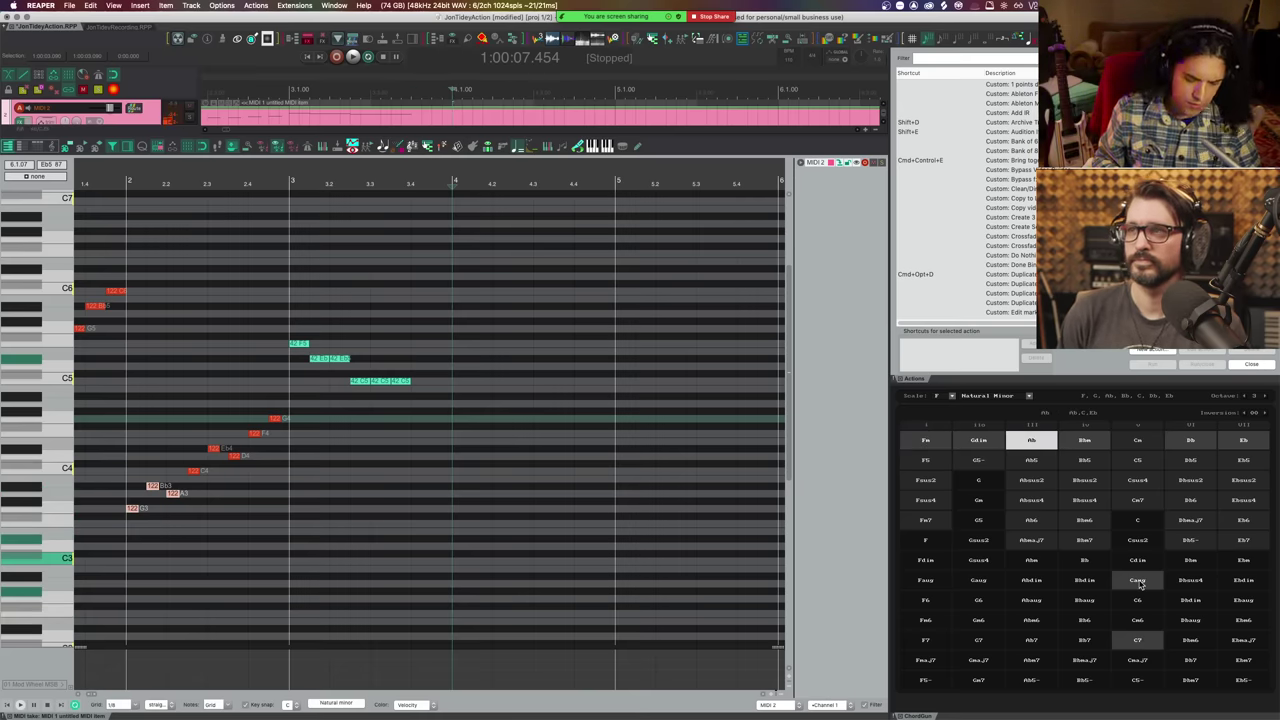
key("4")
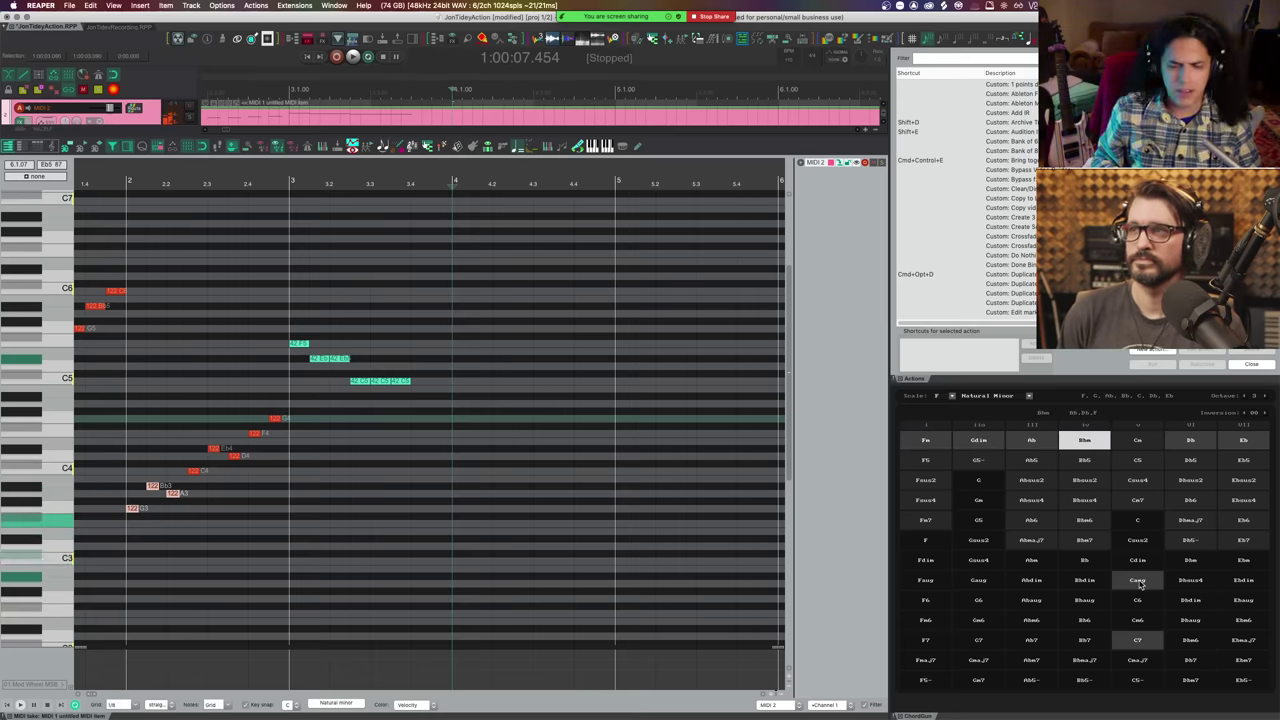
key("5")
key("6")
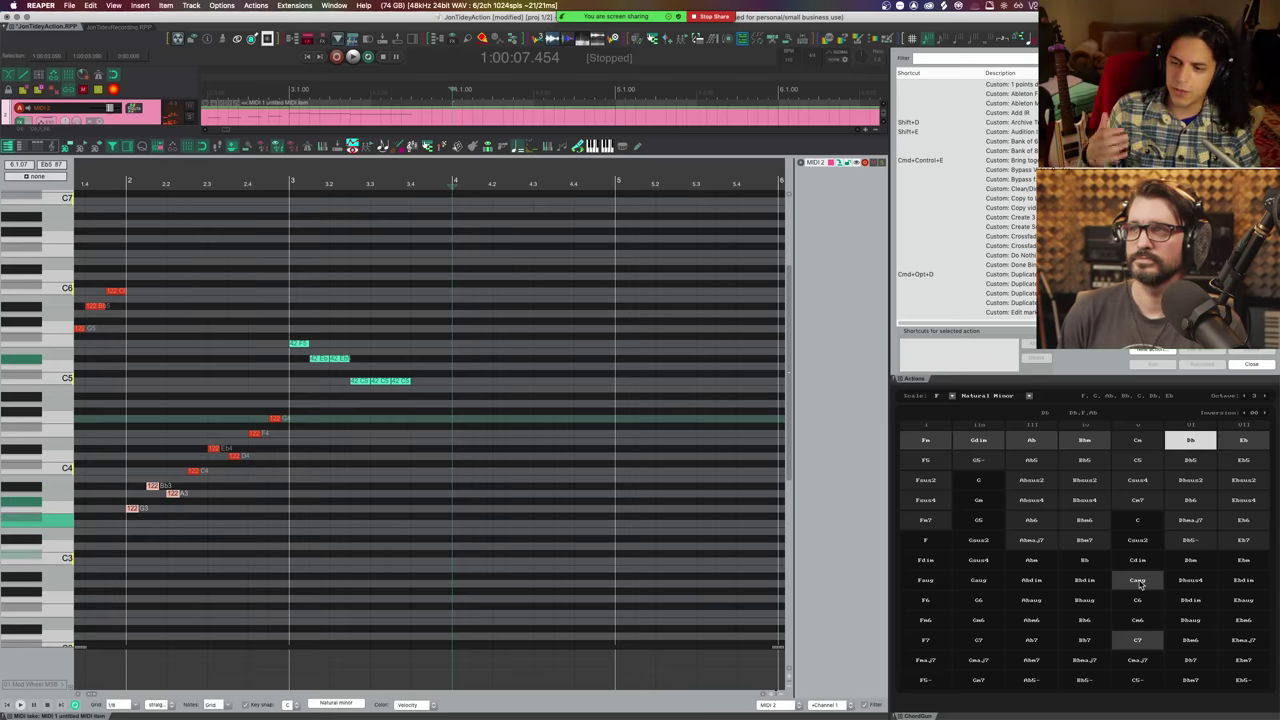
left_click(1137, 643)
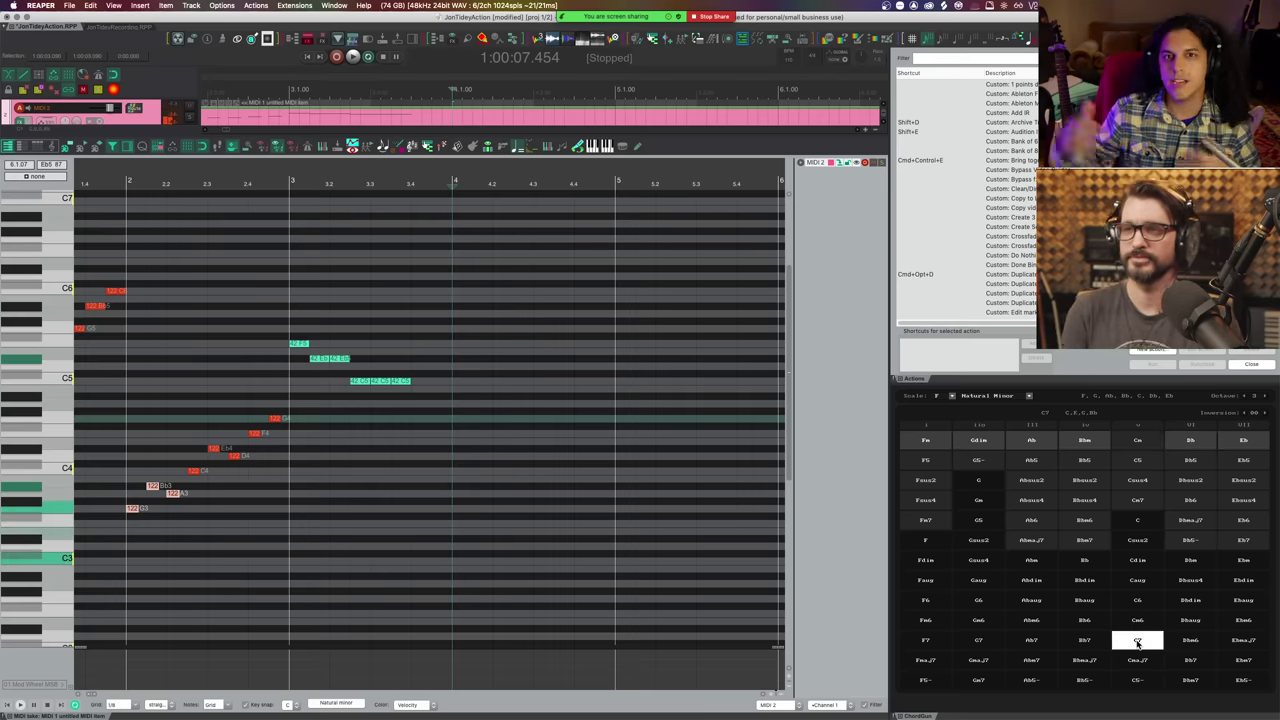
left_click(1138, 644)
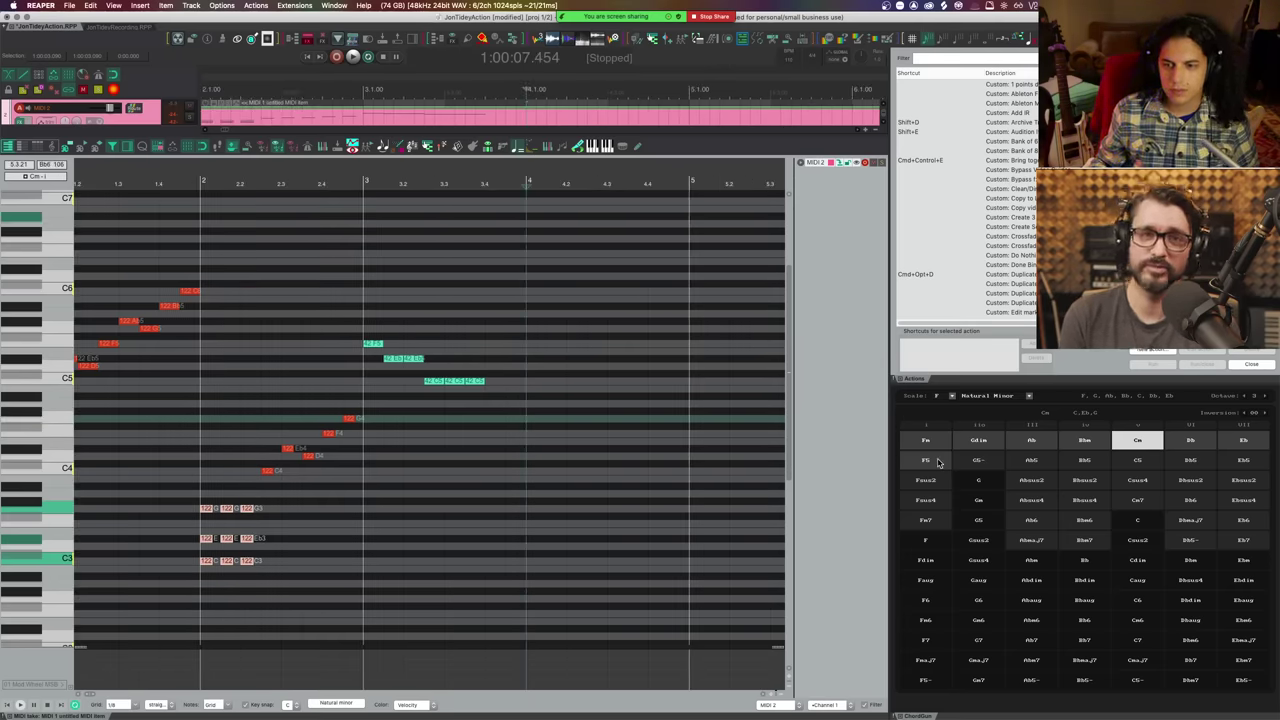
left_click(24, 126)
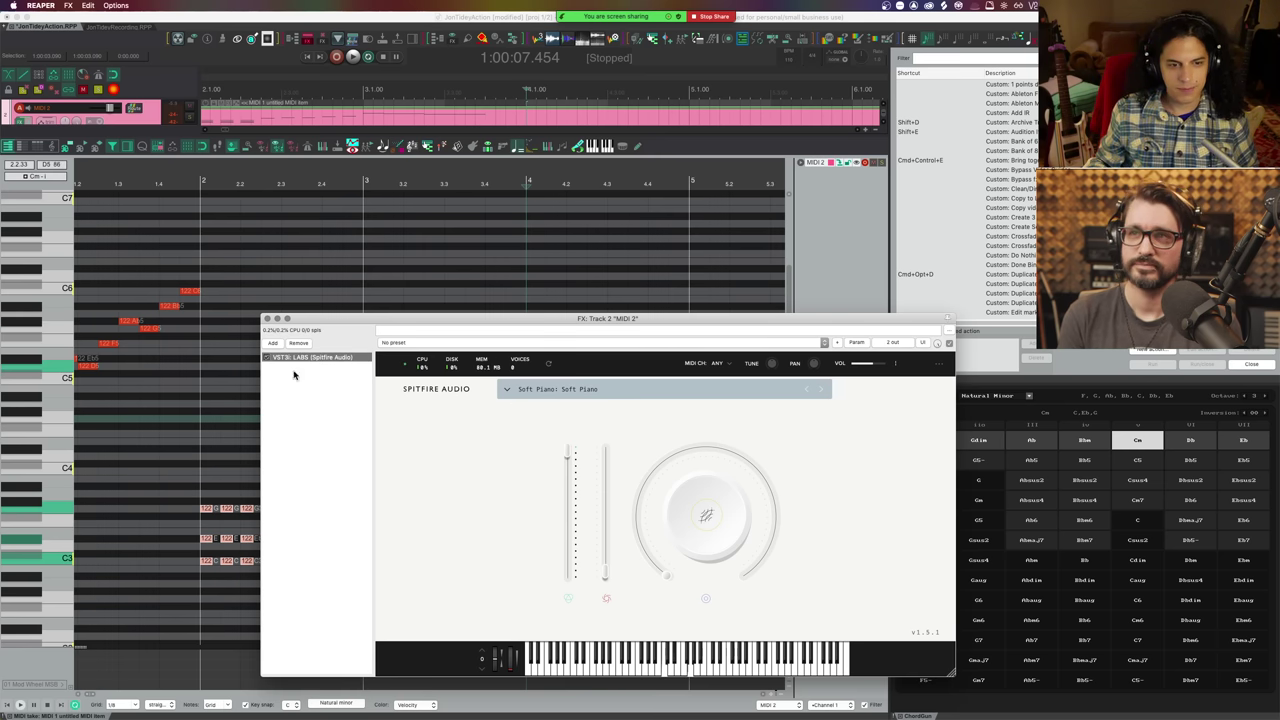
left_click(266, 320)
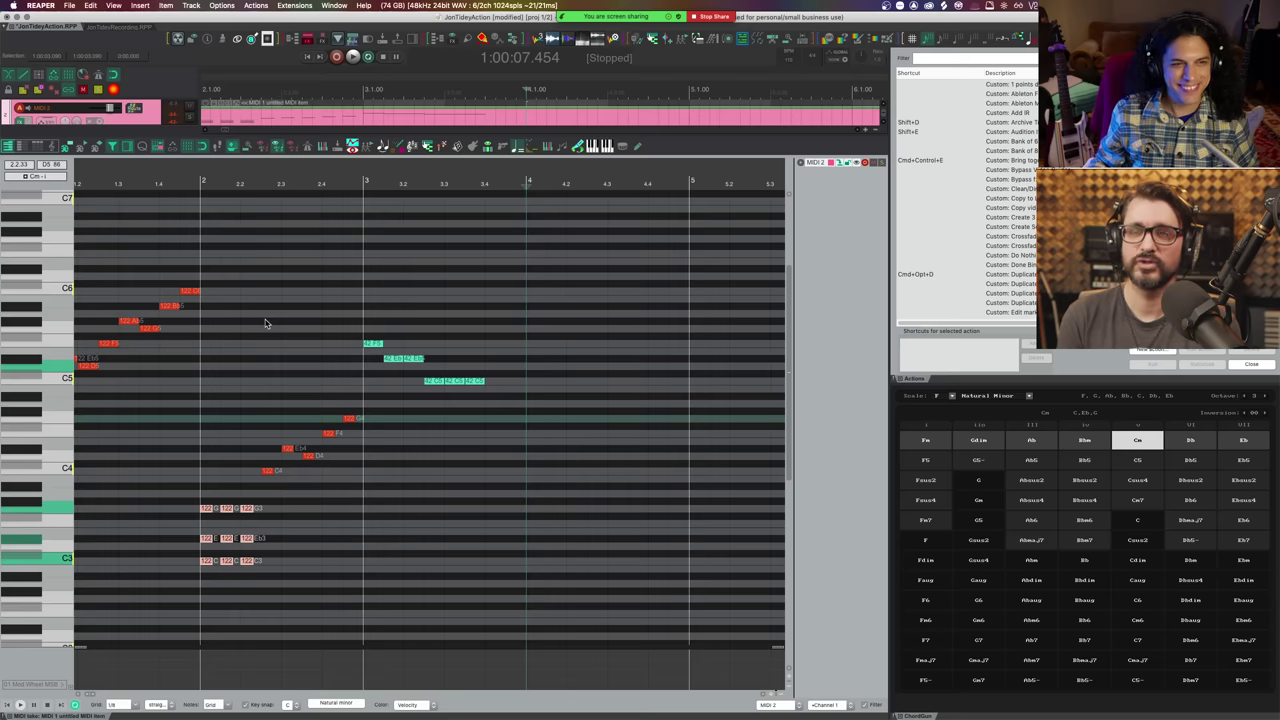
- Audition Fm, Ab, Gdim, Bbm, Bb5 and Bbsus4 chords, ending back on Fm
left_click(939, 449)
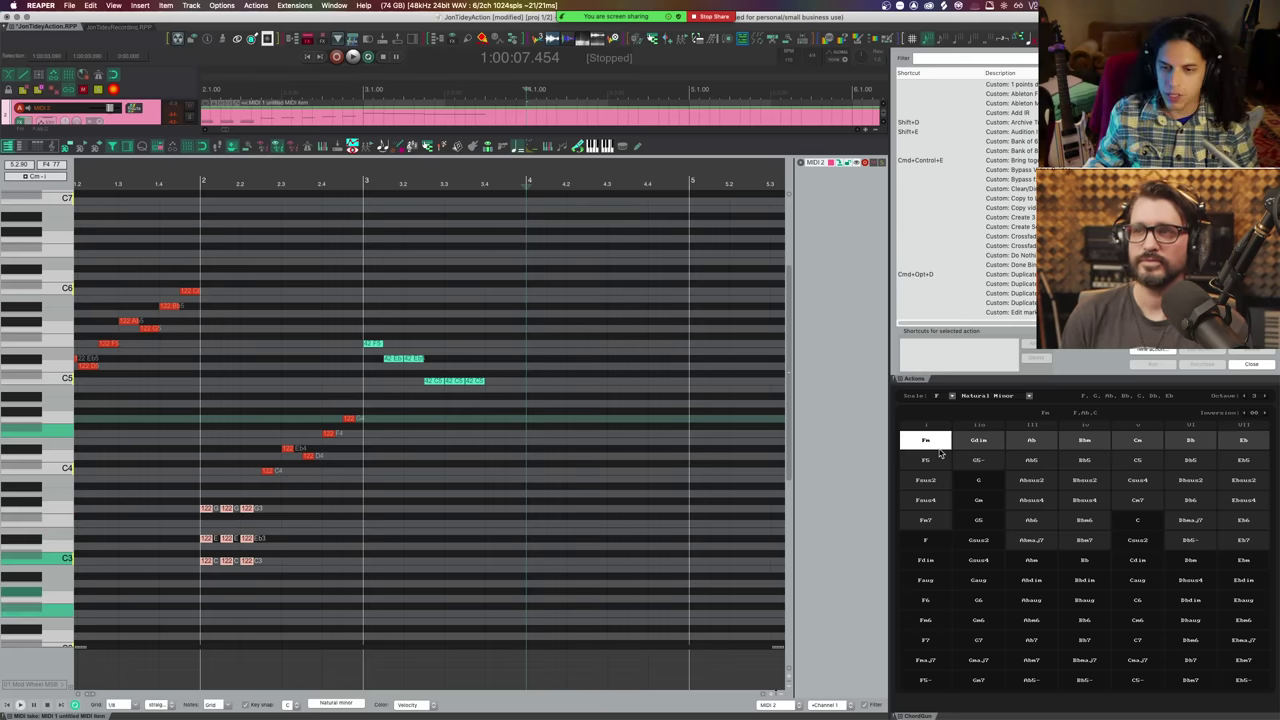
left_click(1040, 445)
left_click(978, 442)
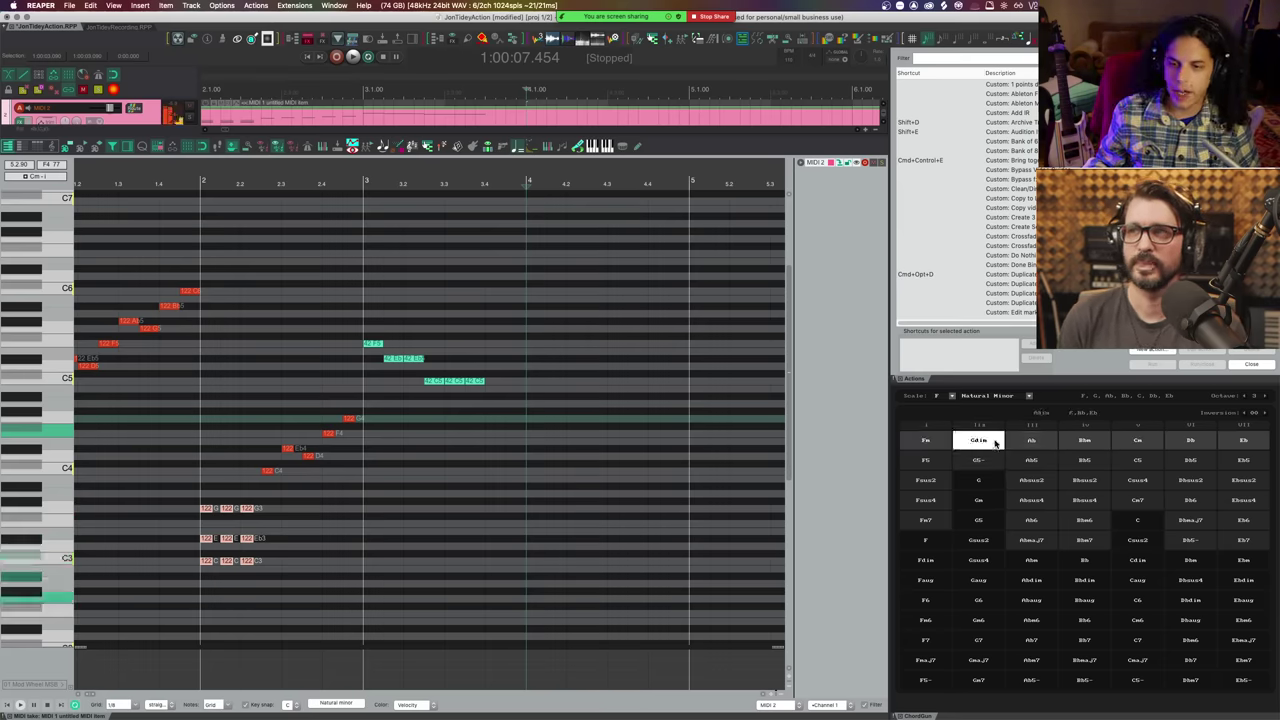
left_click(1076, 444)
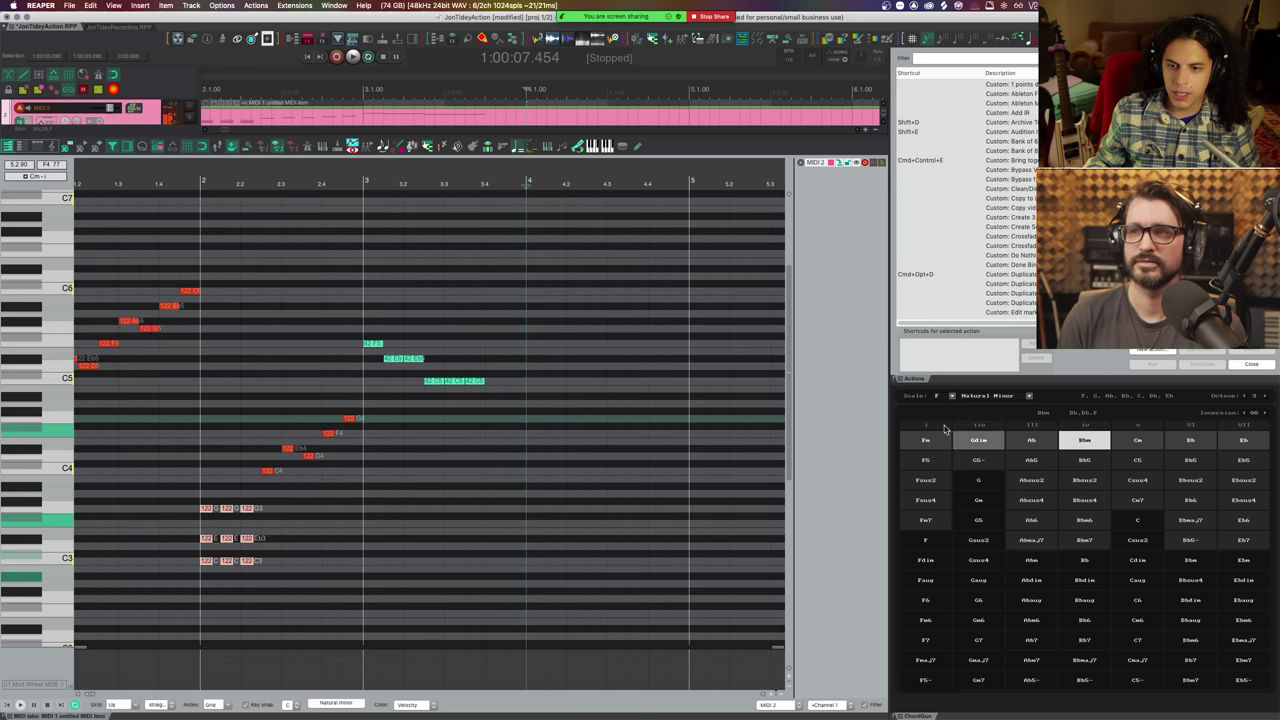
left_click(1084, 460)
left_click(1084, 500)
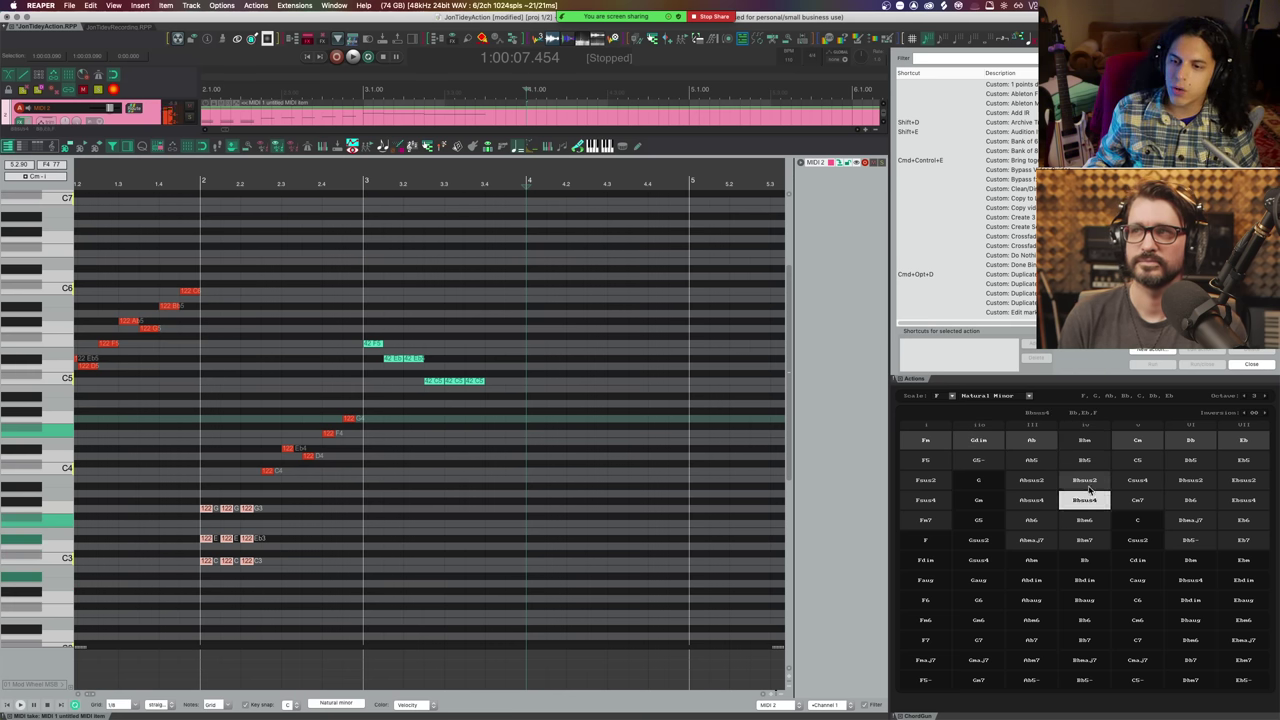
left_click(978, 441)
left_click(930, 441)
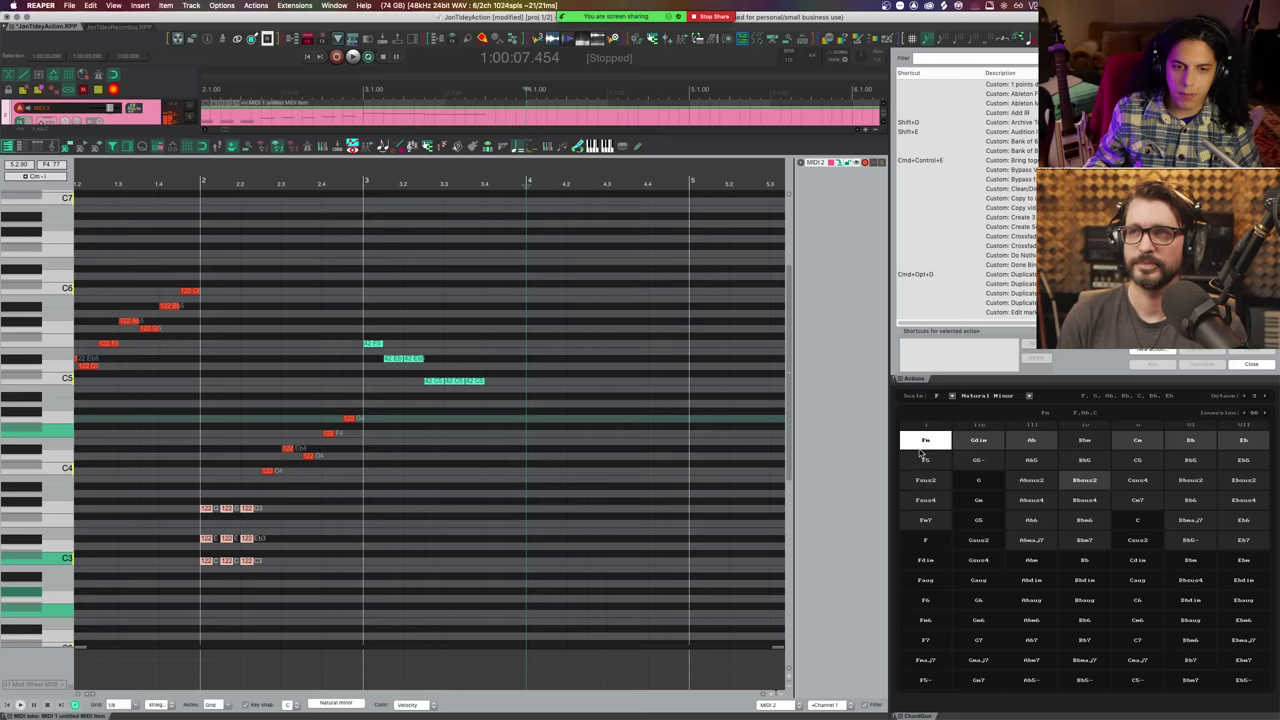
- Turn the bar 2 chords into Fm, play them back, and insert another Fm at bar 4
left_click(931, 447)
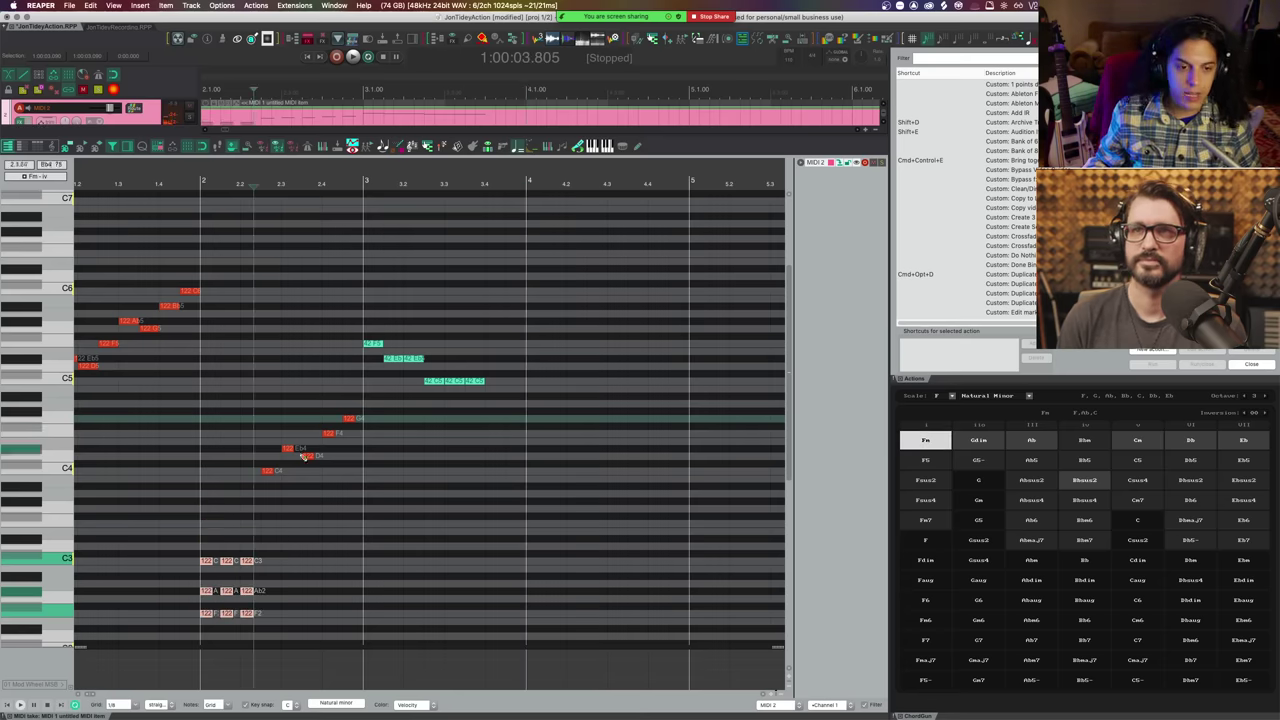
left_click(229, 521)
key("space")
left_click(540, 207)
key("space")
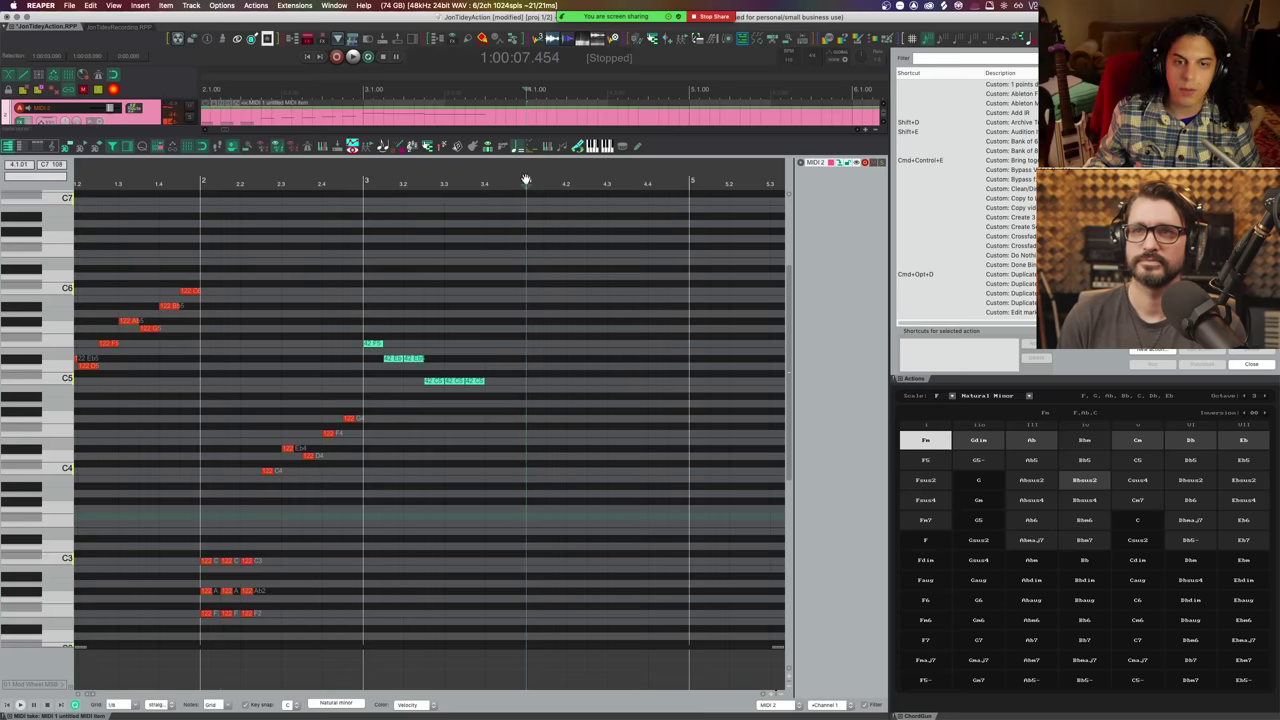
left_click(930, 442)
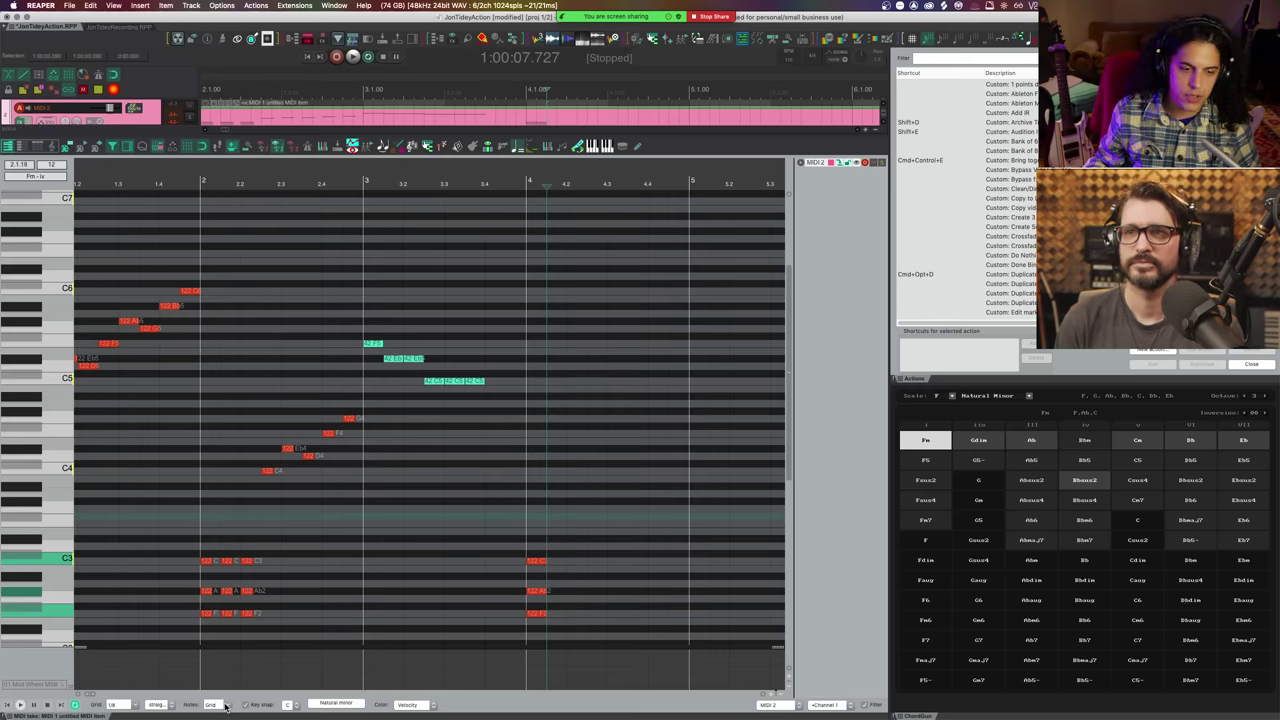
- Replace the bar-4 Fm with a longer Fm chord, with key snapping turned off
left_click_drag(508, 506, 563, 628)
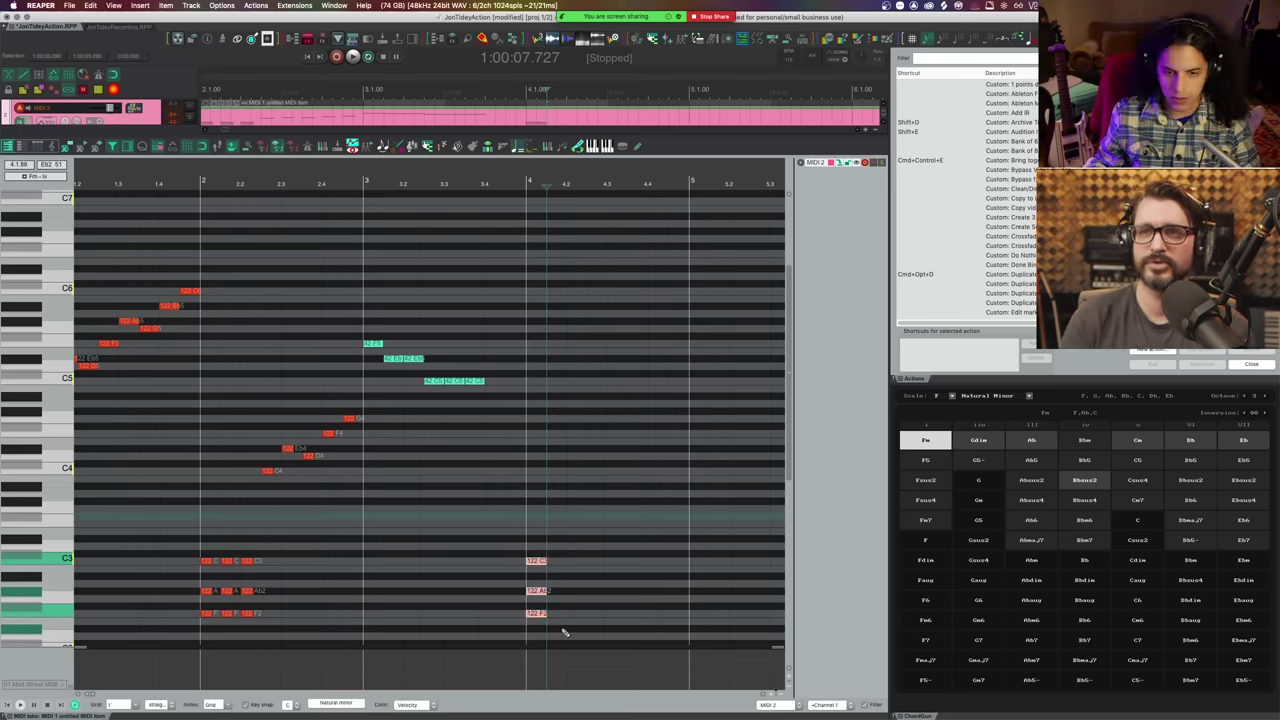
key("Delete")
left_click(525, 182)
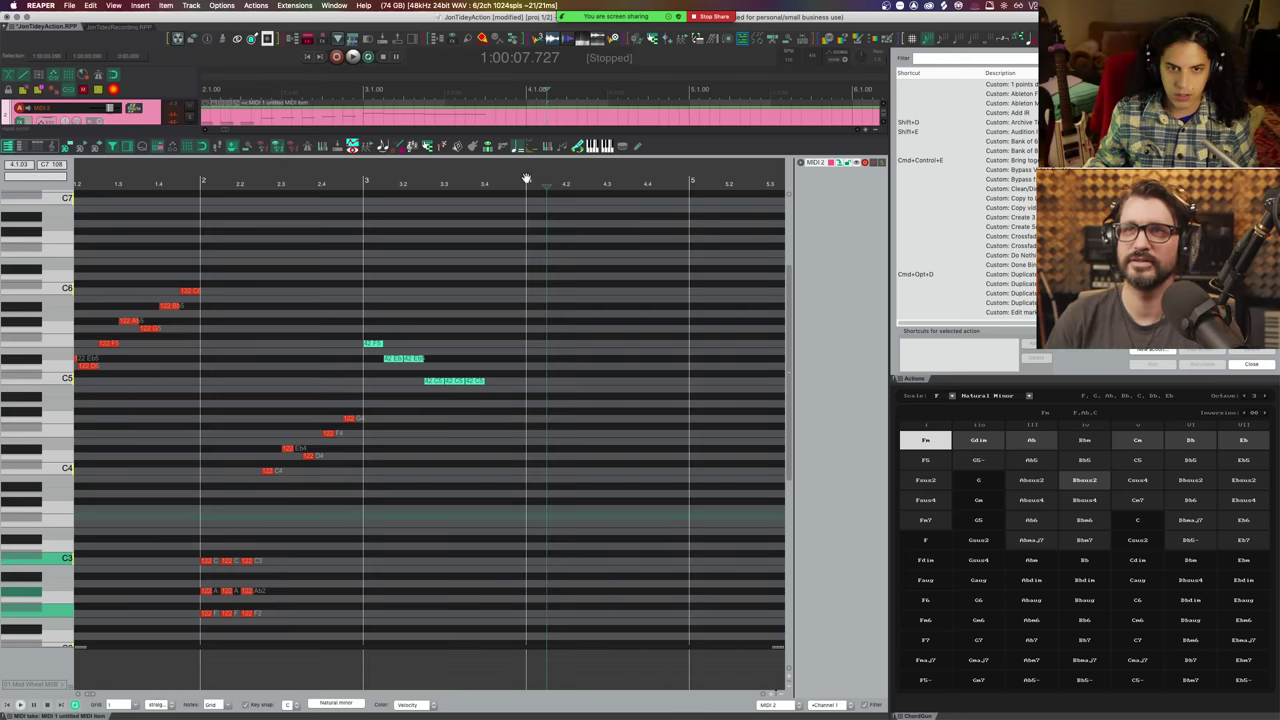
left_click(249, 706)
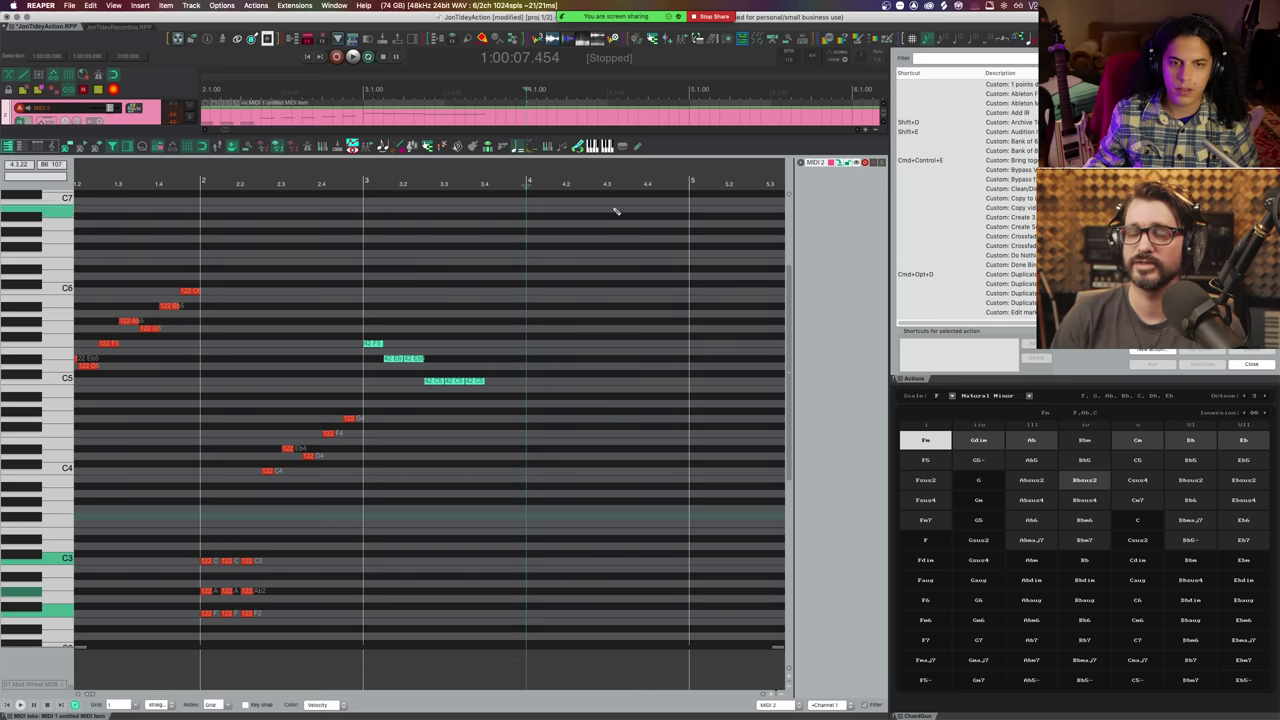
left_click(925, 442)
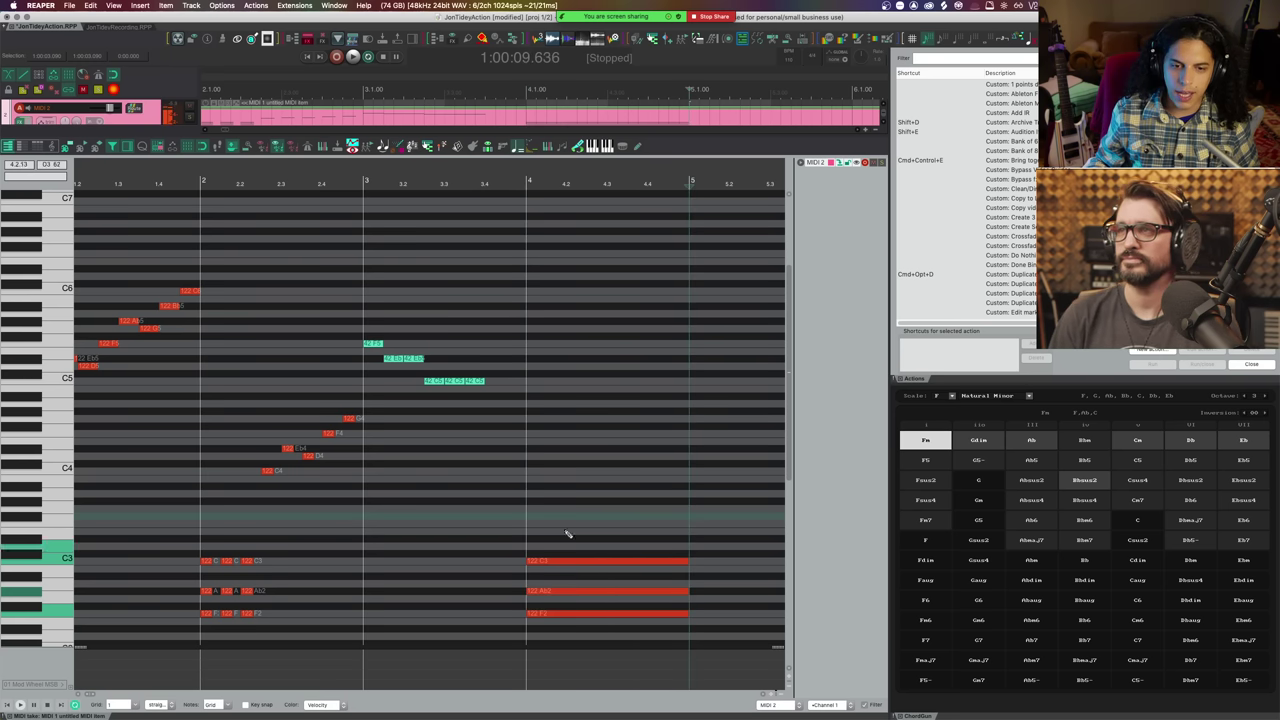
- Insert Ab, Bbsus2 and C7 chords at bars 5, 6 and 7
scroll(615, 590, "right", 2)
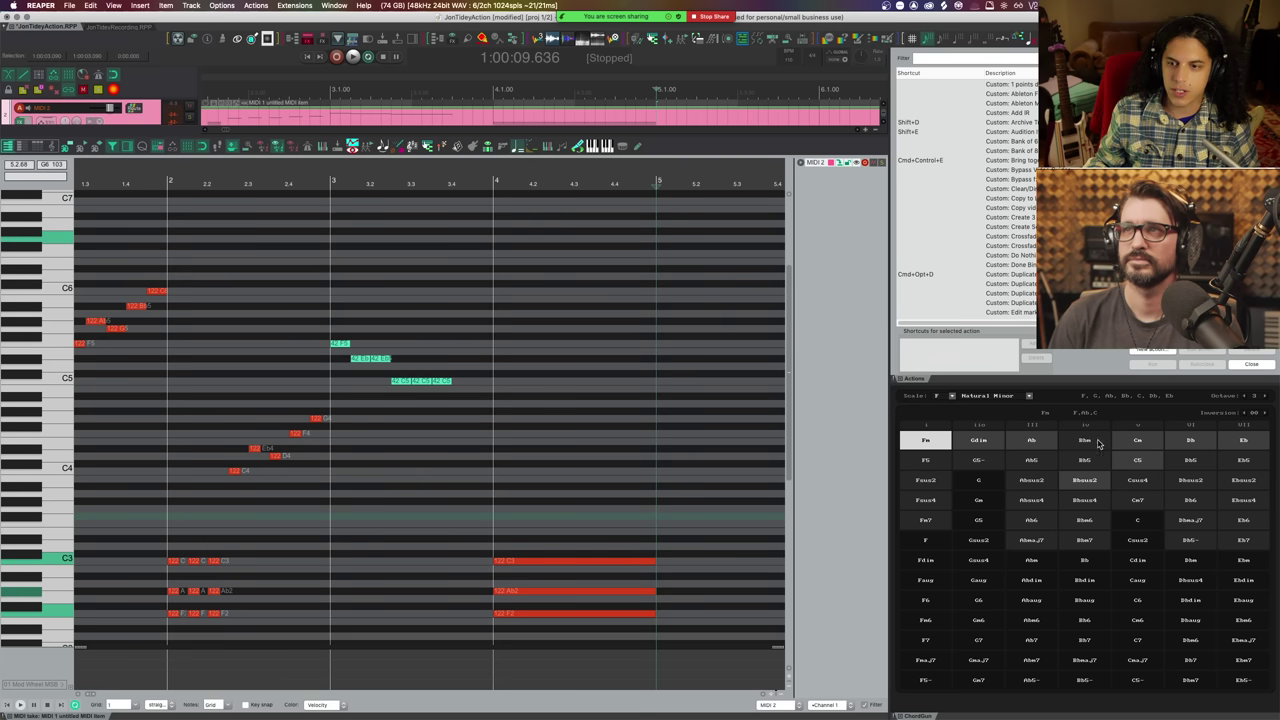
key("3")
scroll(700, 419, "right", 10)
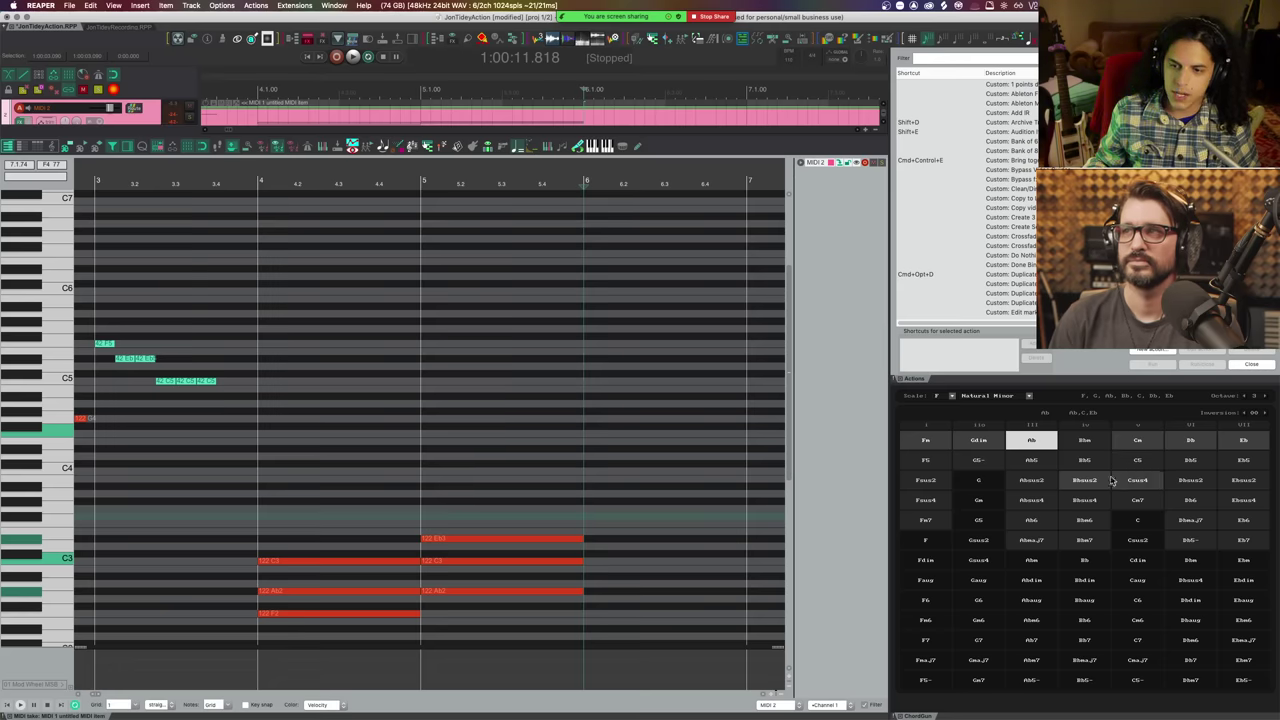
left_click(1086, 482)
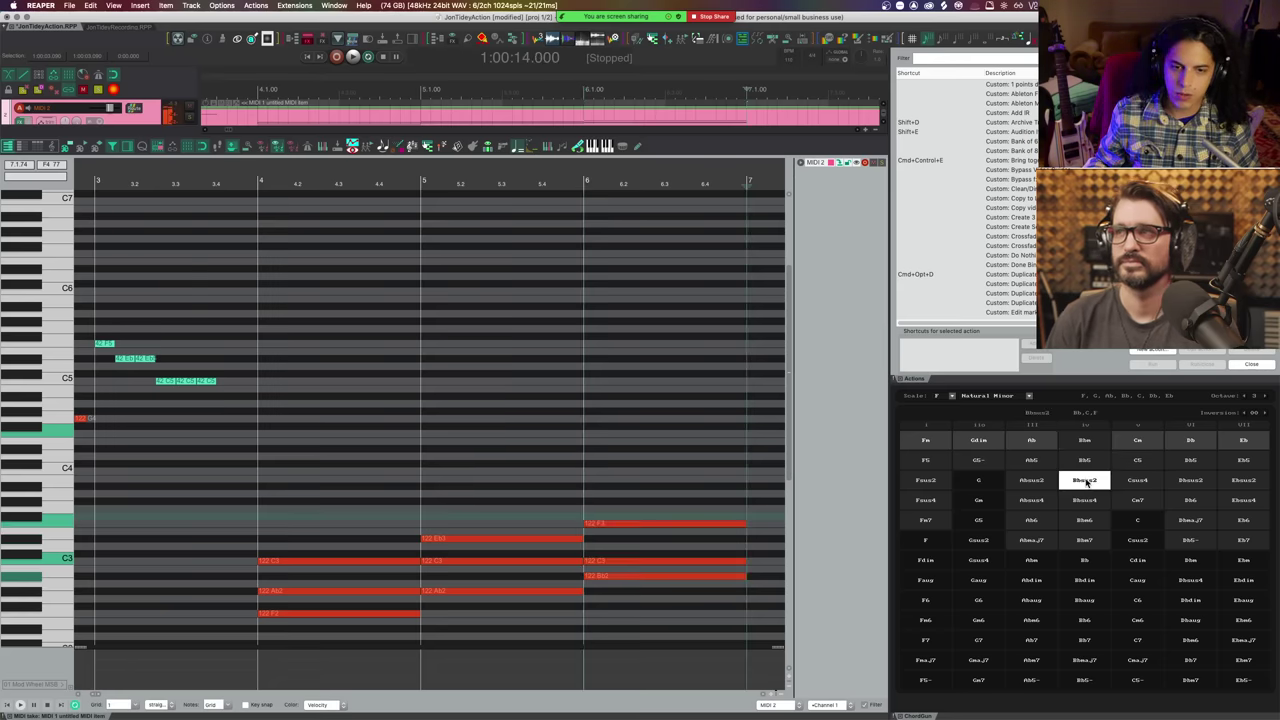
left_click(1137, 640)
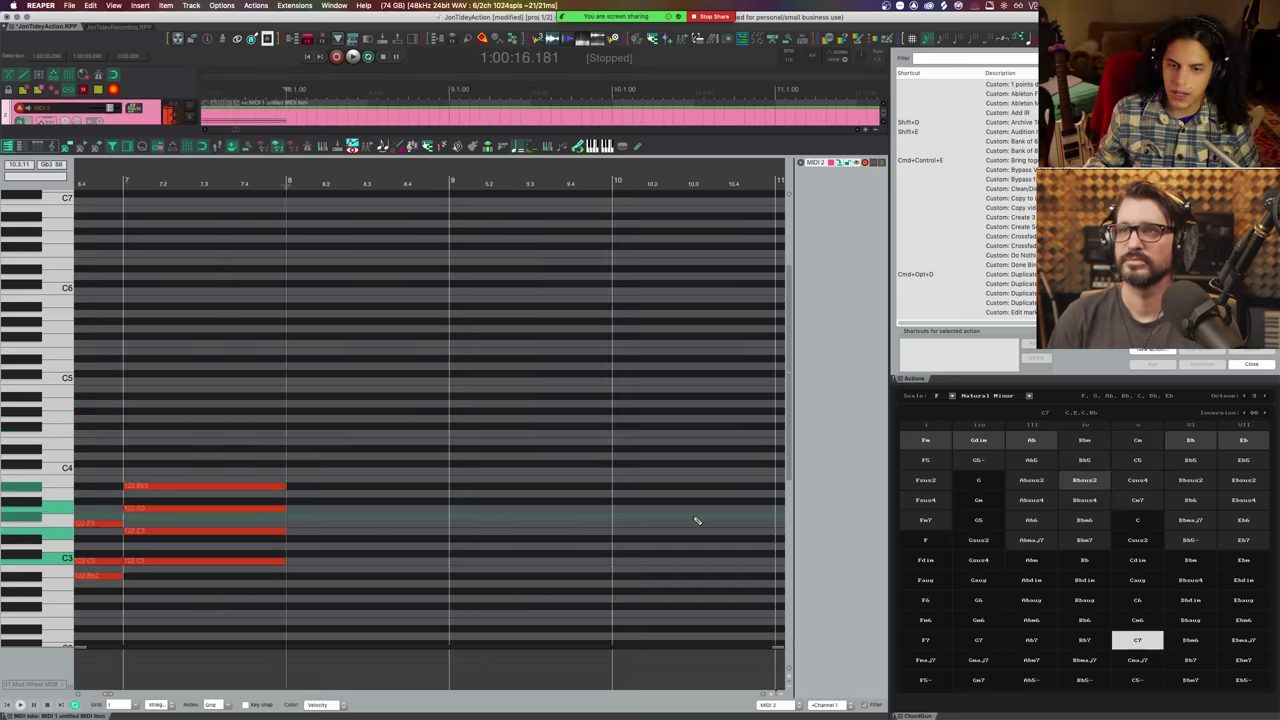
scroll(640, 509, "down", 5)
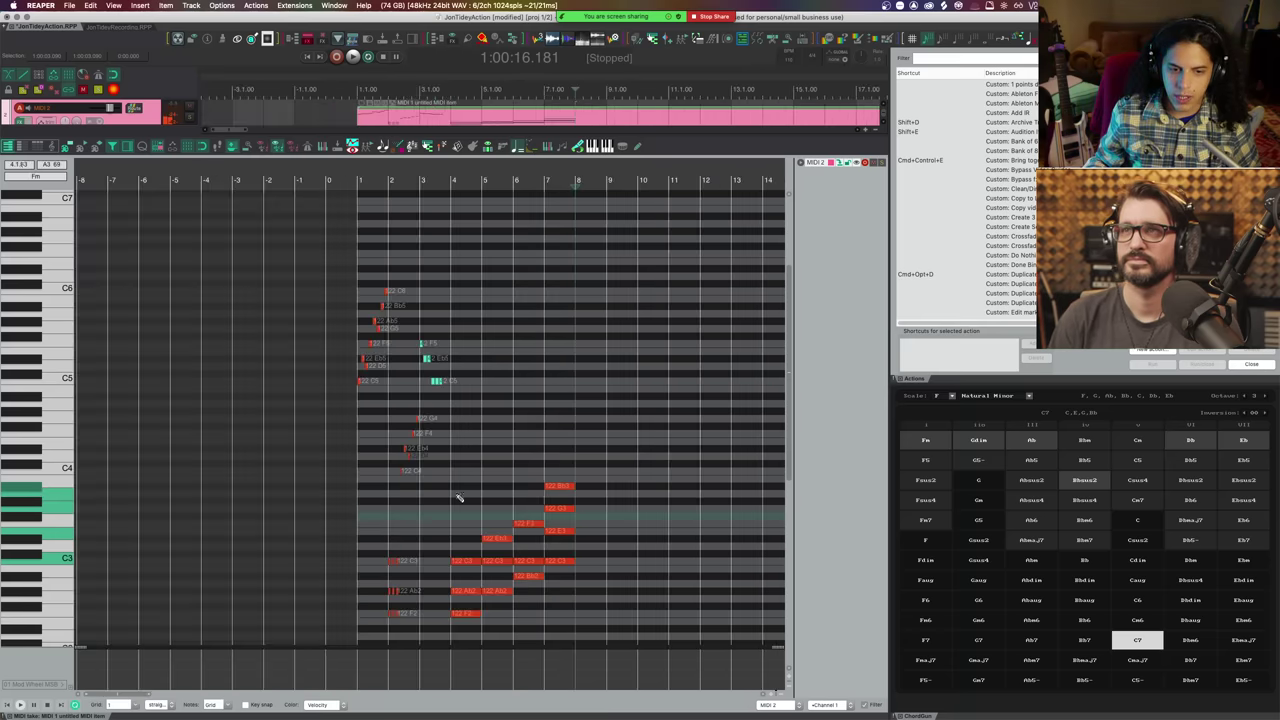
- Select the chord notes in bars 4–8, zoom in, and set the edit position to bar 4
left_click_drag(464, 457, 604, 618)
scroll(490, 476, "up", 3)
scroll(540, 485, "up", 2)
scroll(540, 485, "down", 5)
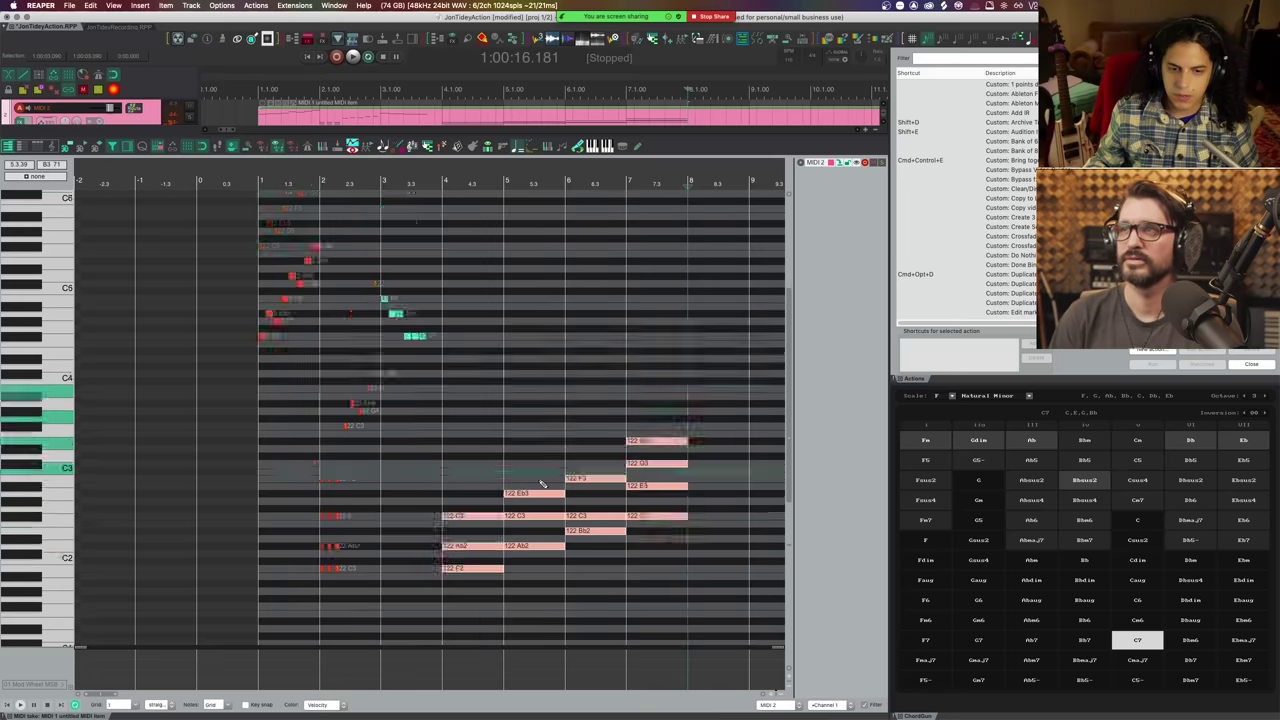
scroll(537, 480, "up", 4)
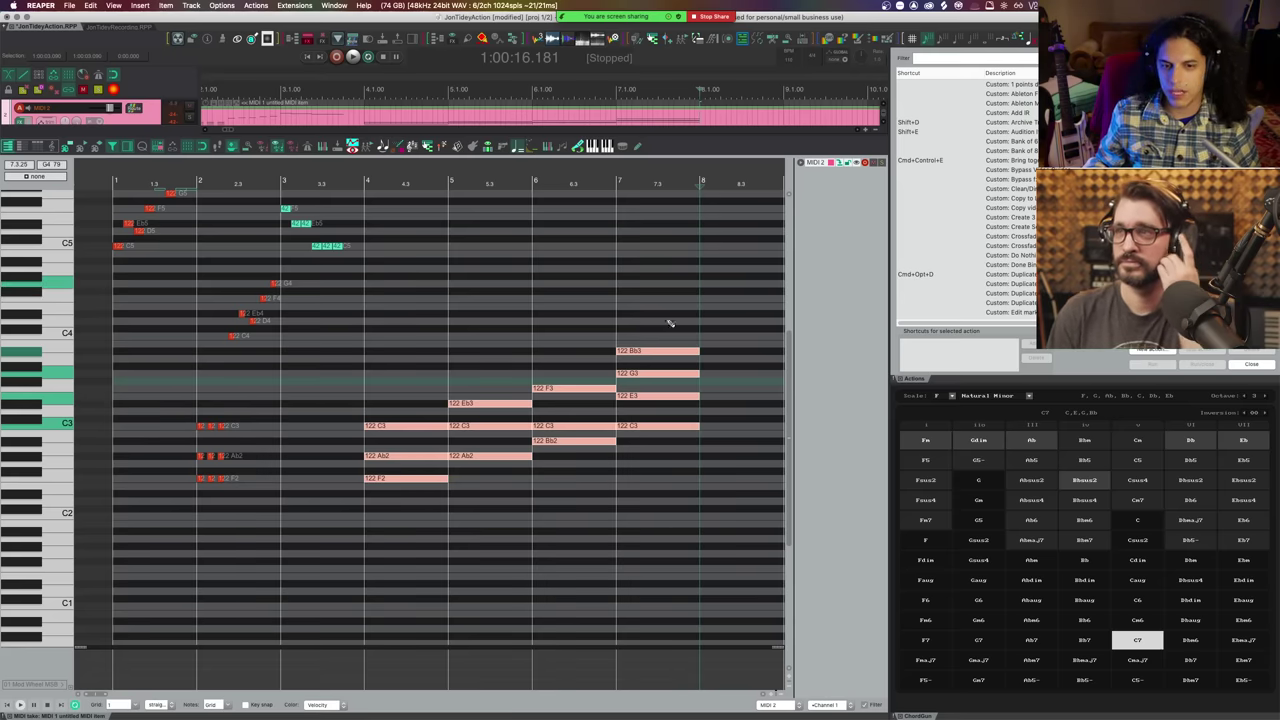
left_click(412, 400)
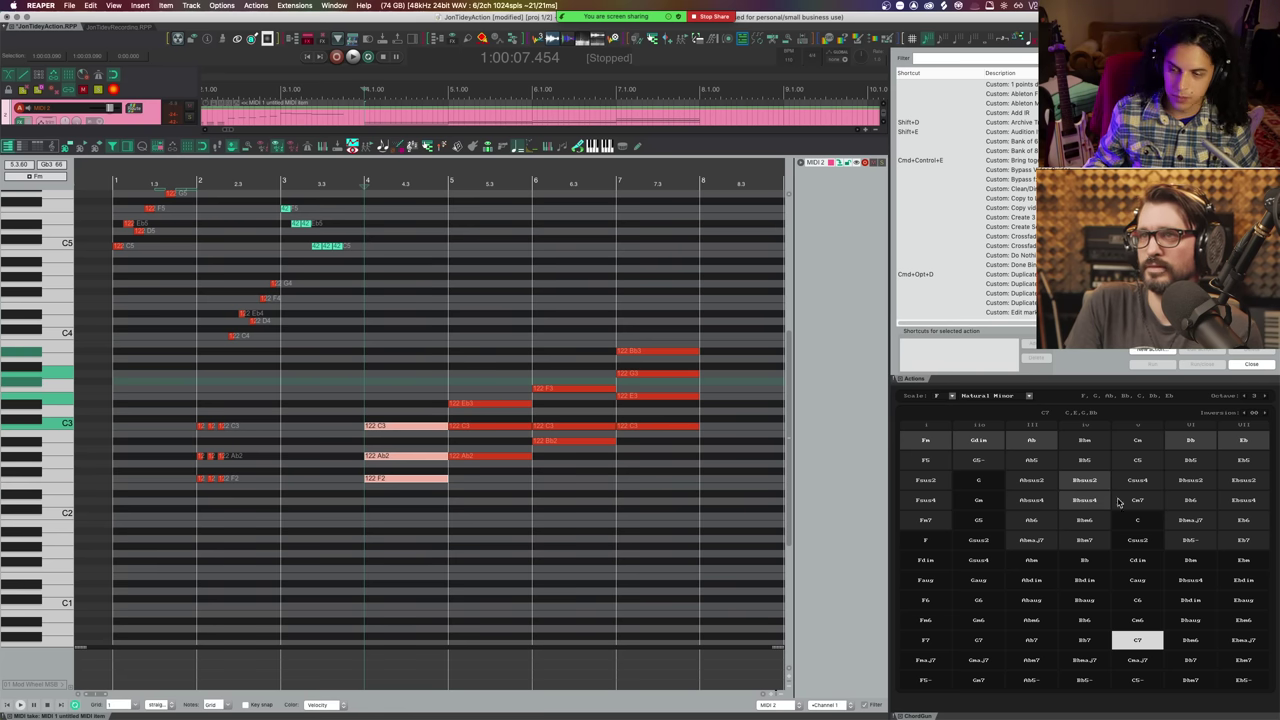
- Reset the inversion setting to root and replace the bar-4 Fm with C7
left_click(1266, 417)
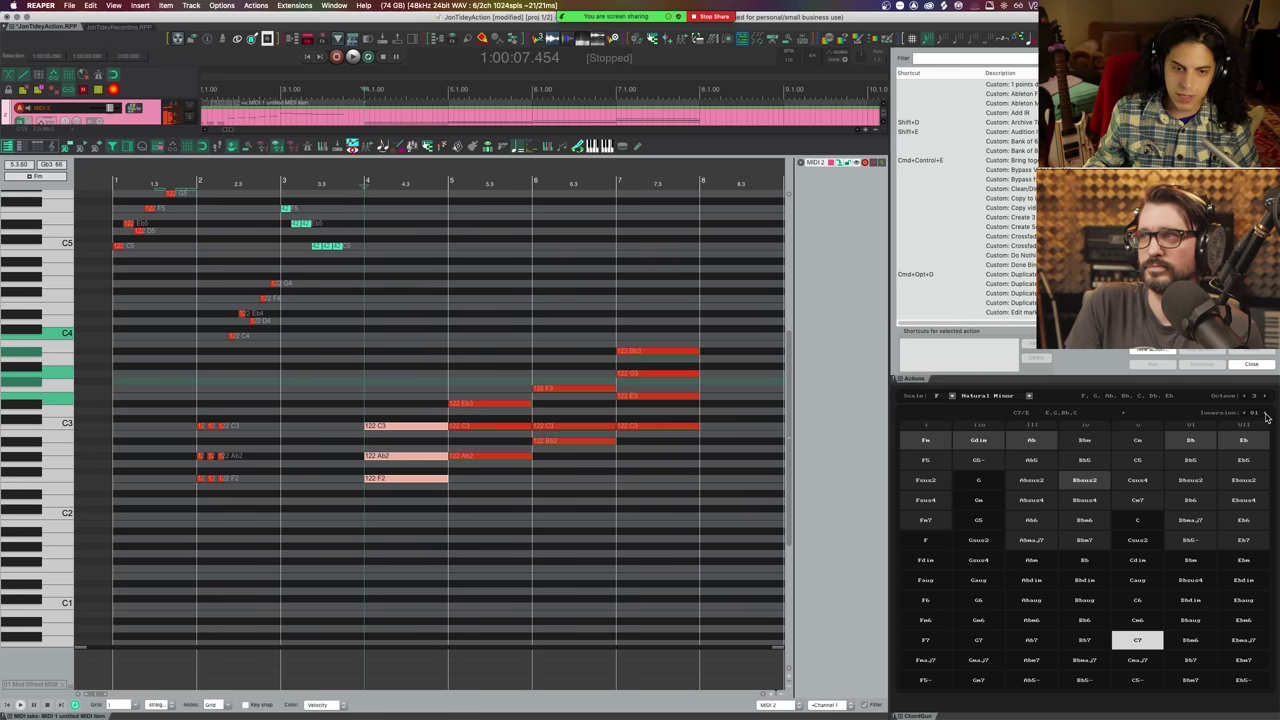
left_click(1266, 417)
left_click(1245, 415)
left_click(1245, 415)
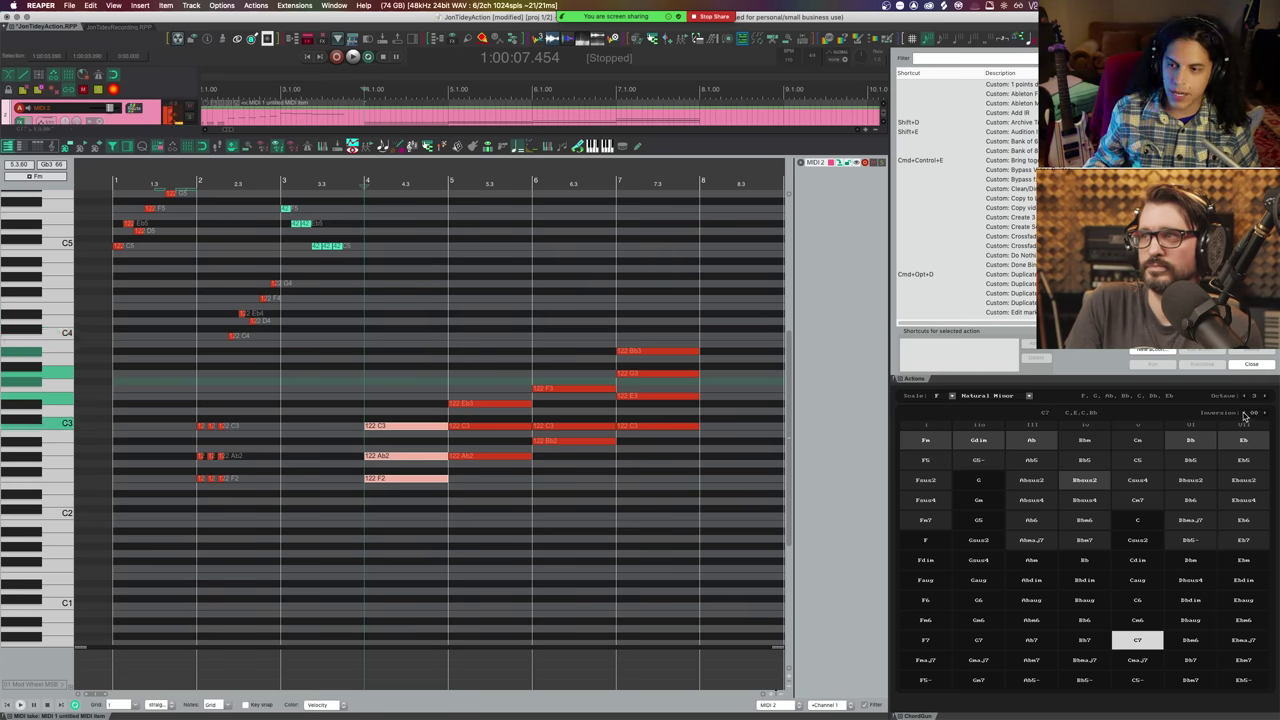
left_click(1243, 416)
- Try several higher and lower inversions of the bar-4 C7 chord
left_click(1243, 416)
left_click(1243, 416)
left_click(1243, 416)
left_click(1243, 416)
left_click(1243, 416)
left_click(1243, 416)
left_click(1243, 416)
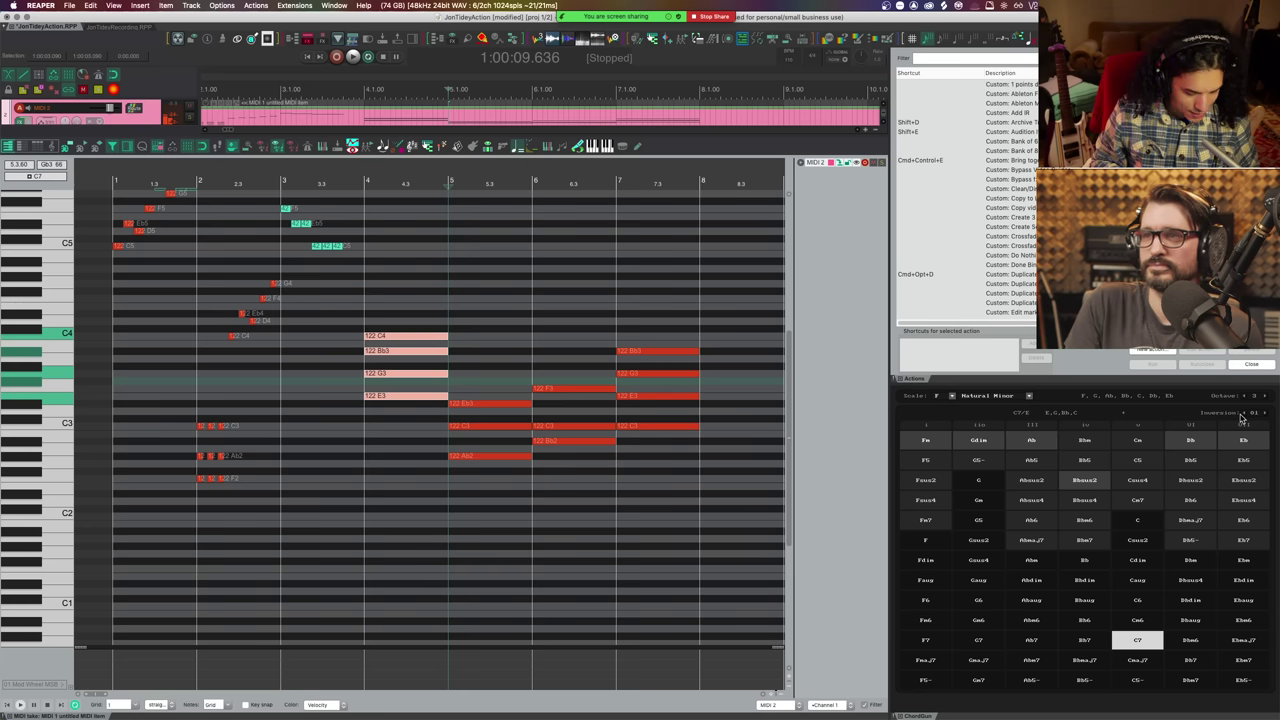
- Settle the C7 on a Bb2–C3–E3–G3 voicing, then select the bar-5 Ab chord
left_click(1243, 416)
left_click(1243, 416)
left_click(1243, 416)
left_click(1243, 416)
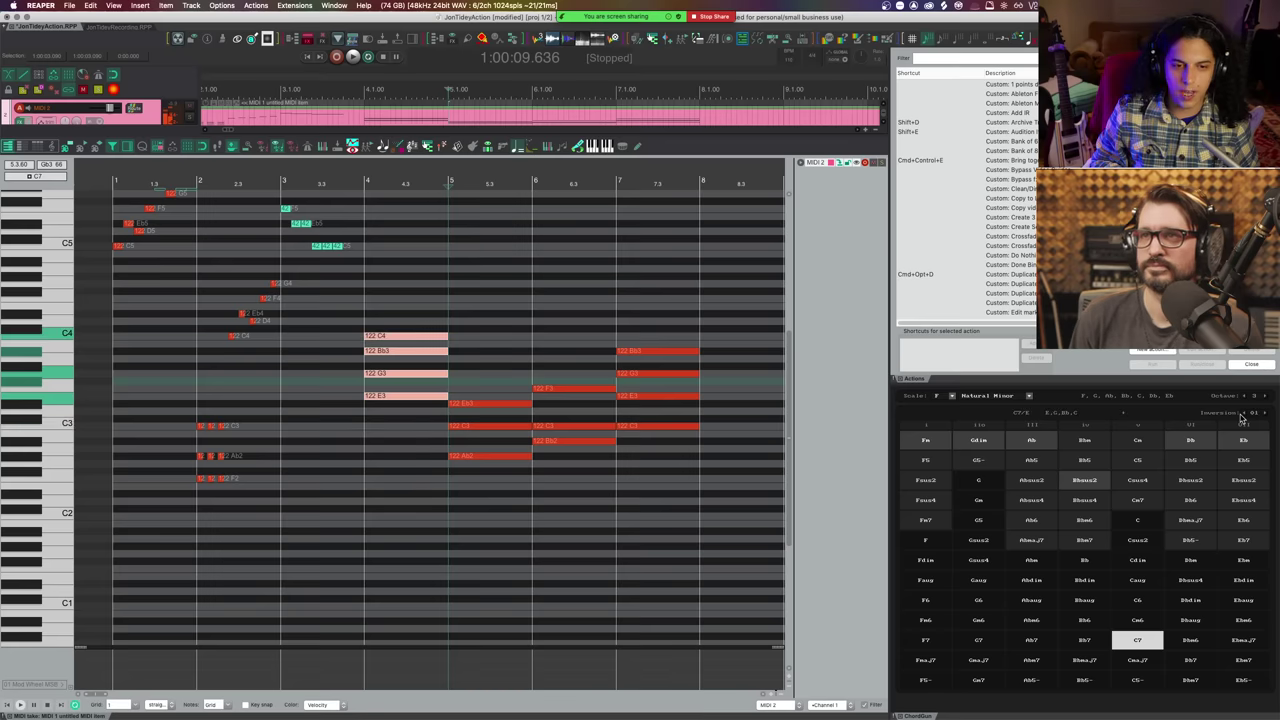
left_click(1243, 416)
left_click(1243, 416)
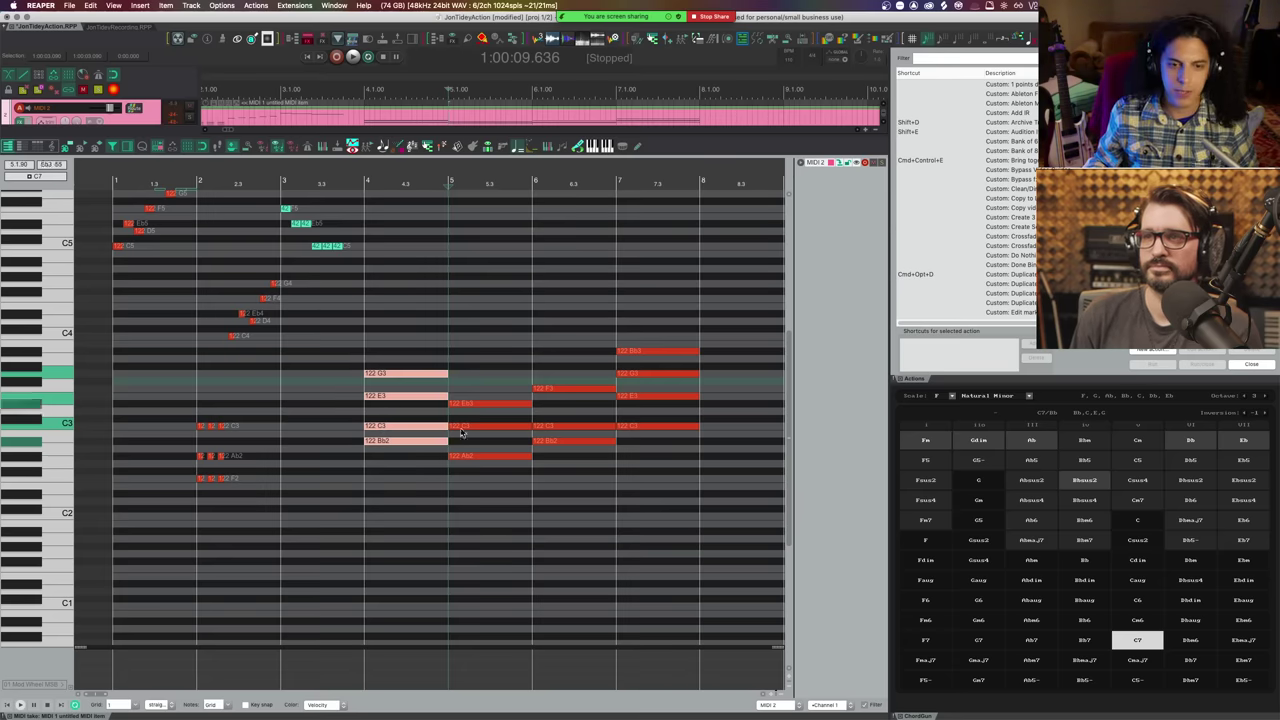
left_click_drag(478, 382, 488, 485)
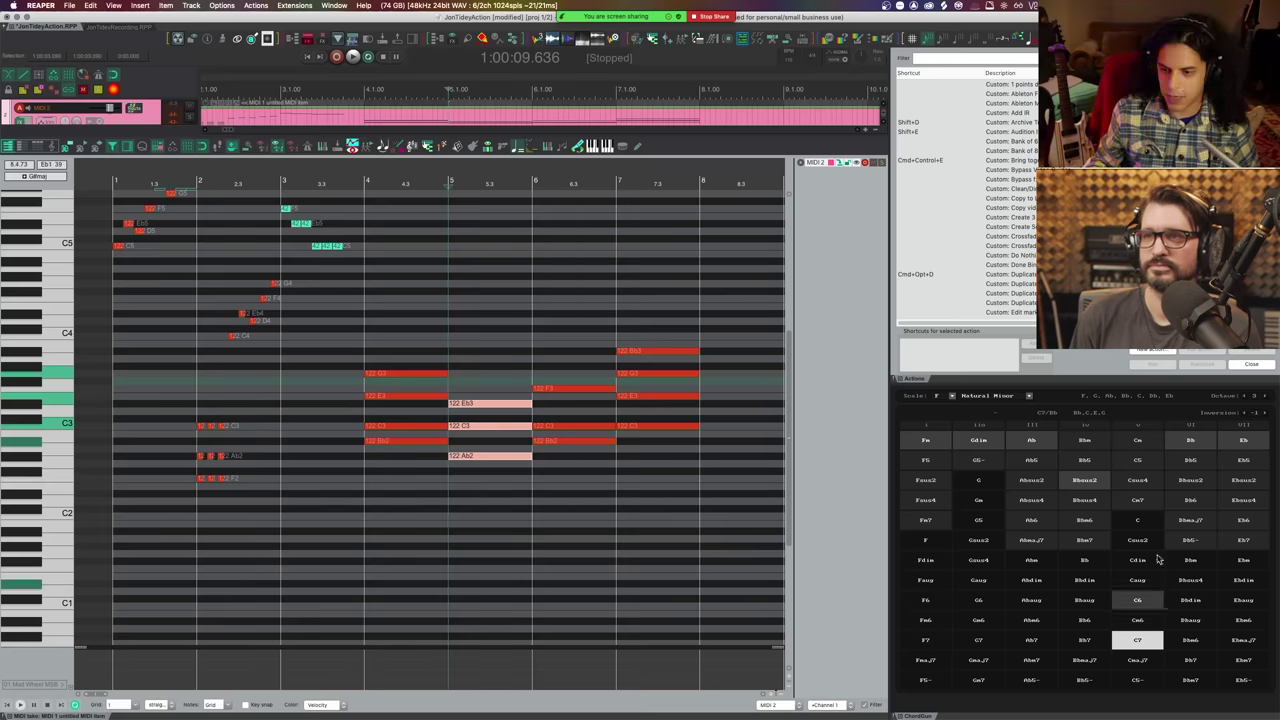
- Apply the Ab chord to the bar-5 notes and try its inversions up and down
left_click(1034, 443)
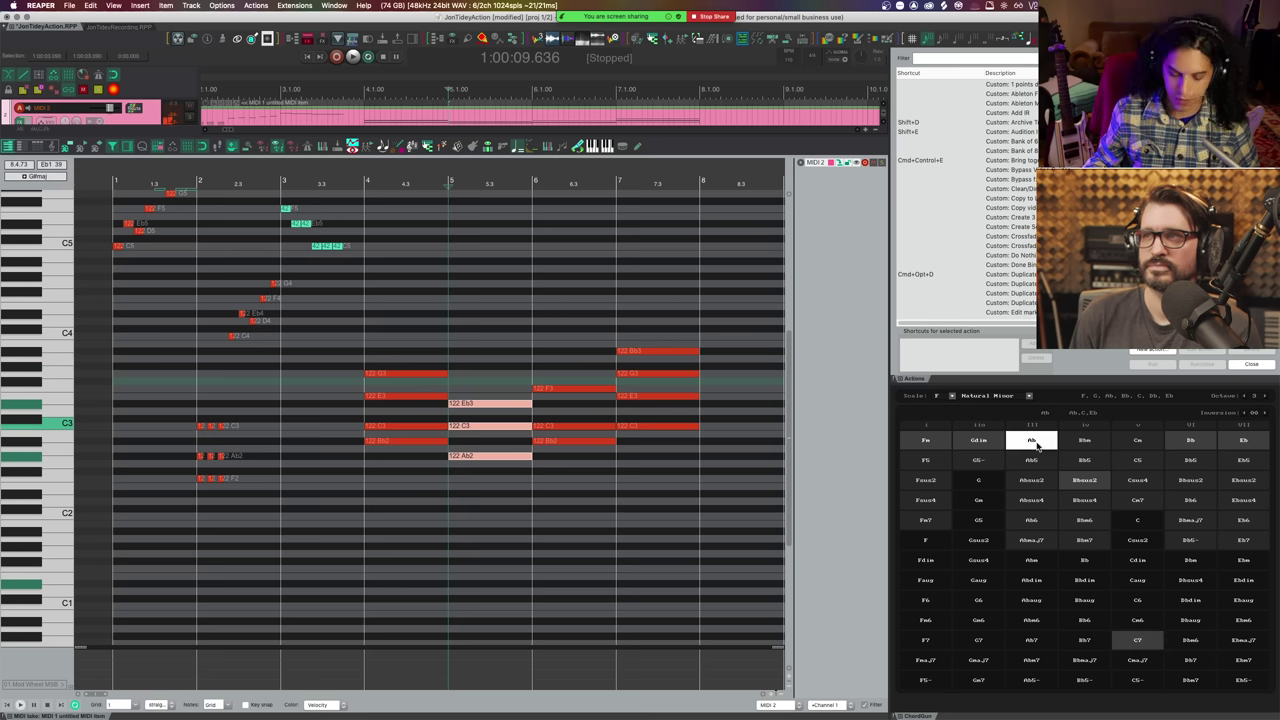
key("Up")
key("Up")
key("Up")
key("Down")
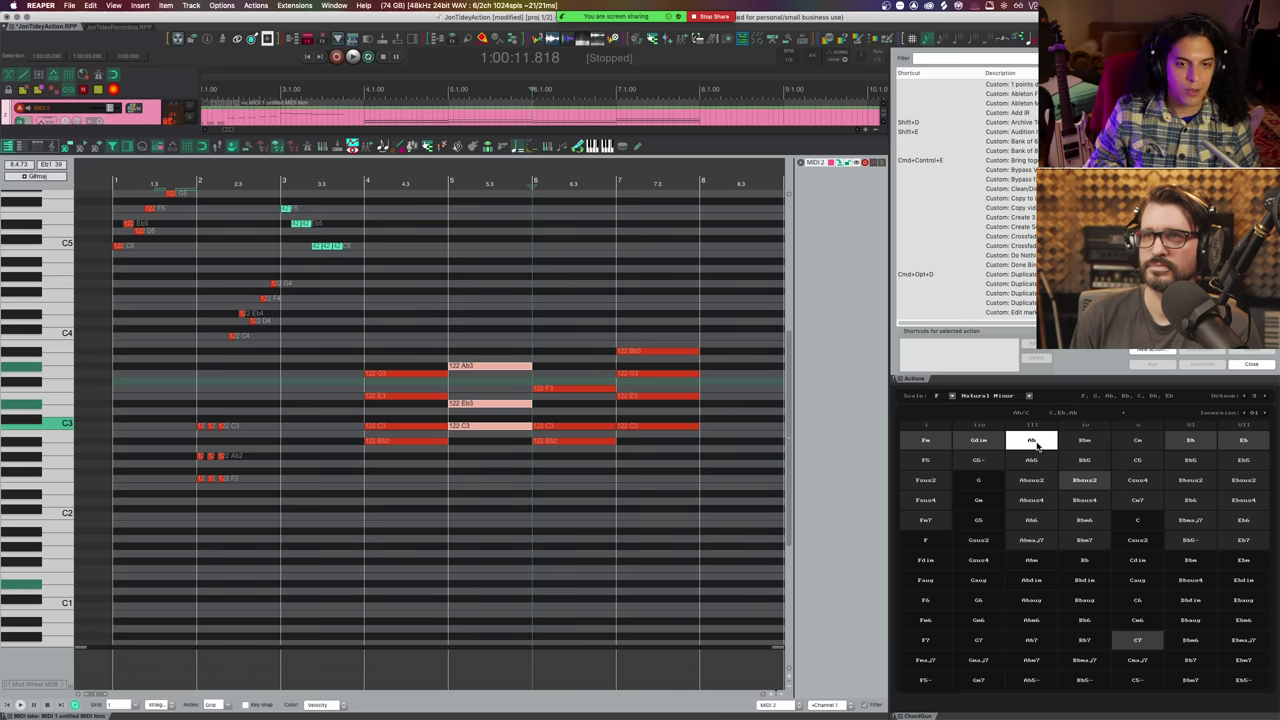
key("Down")
key("Up")
key("Up")
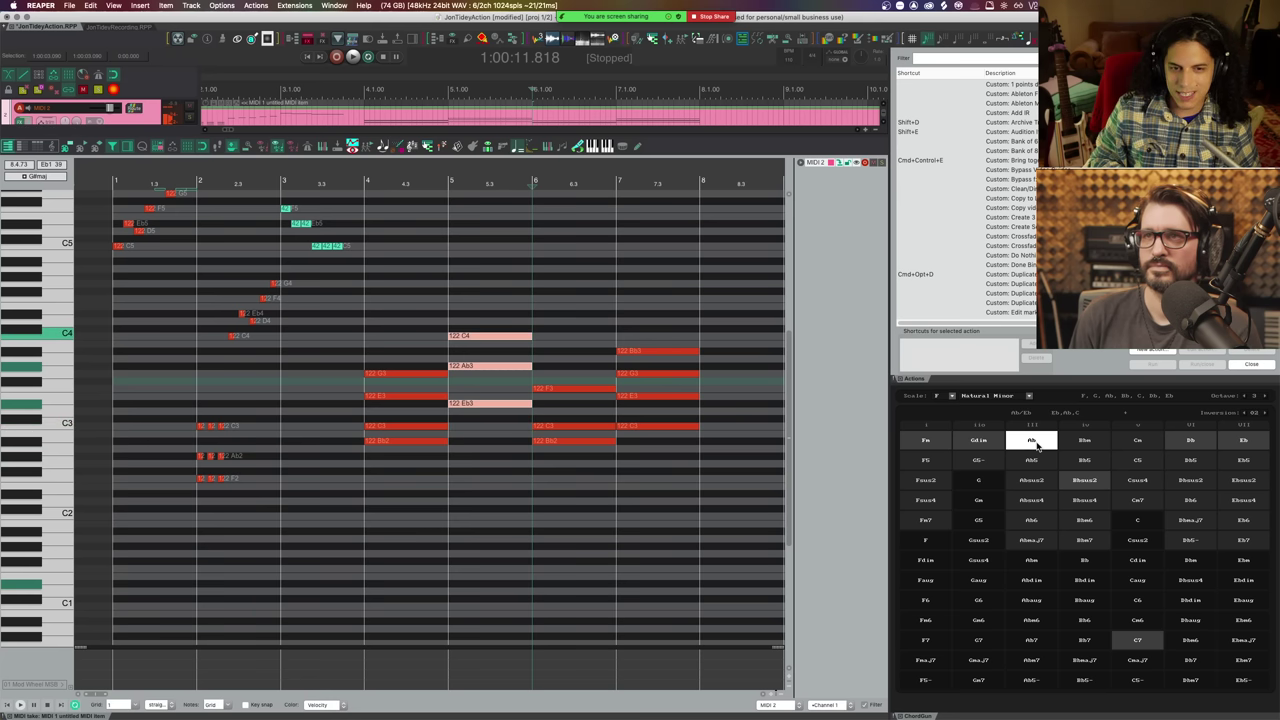
key("Down")
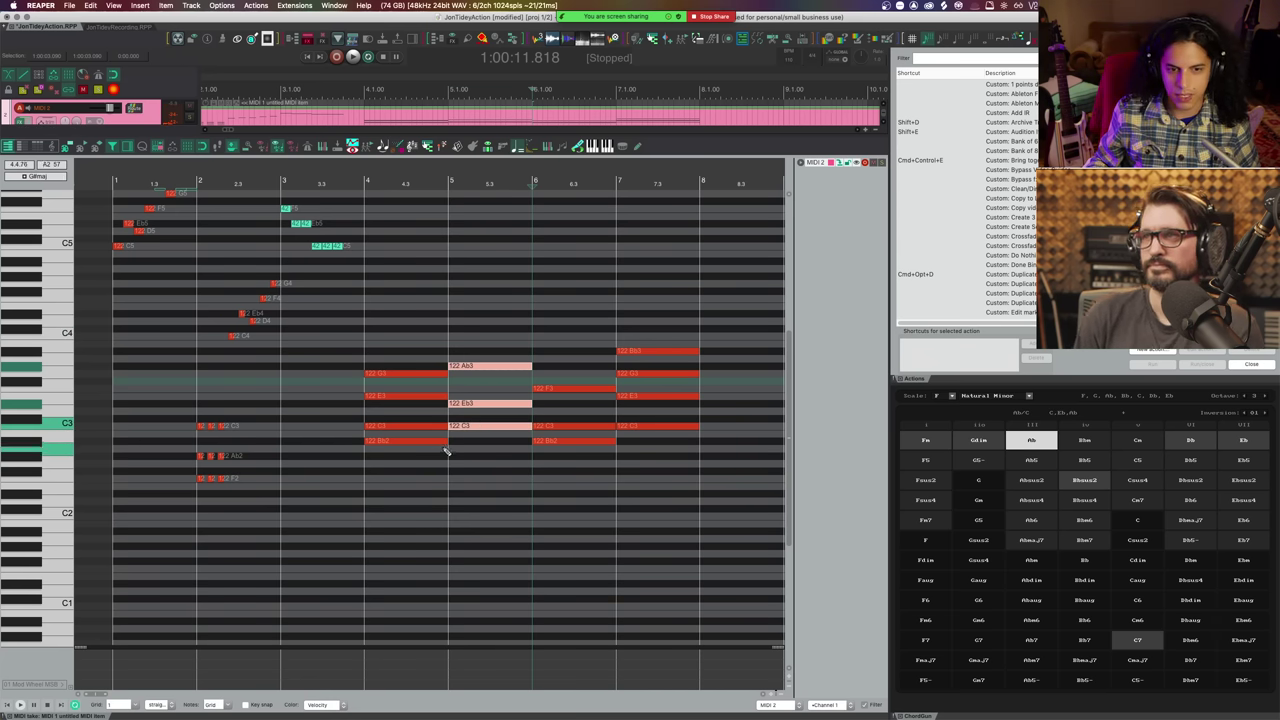
- Split the bar-4 chord notes and delete the chopped pieces
left_click_drag(424, 365, 397, 514)
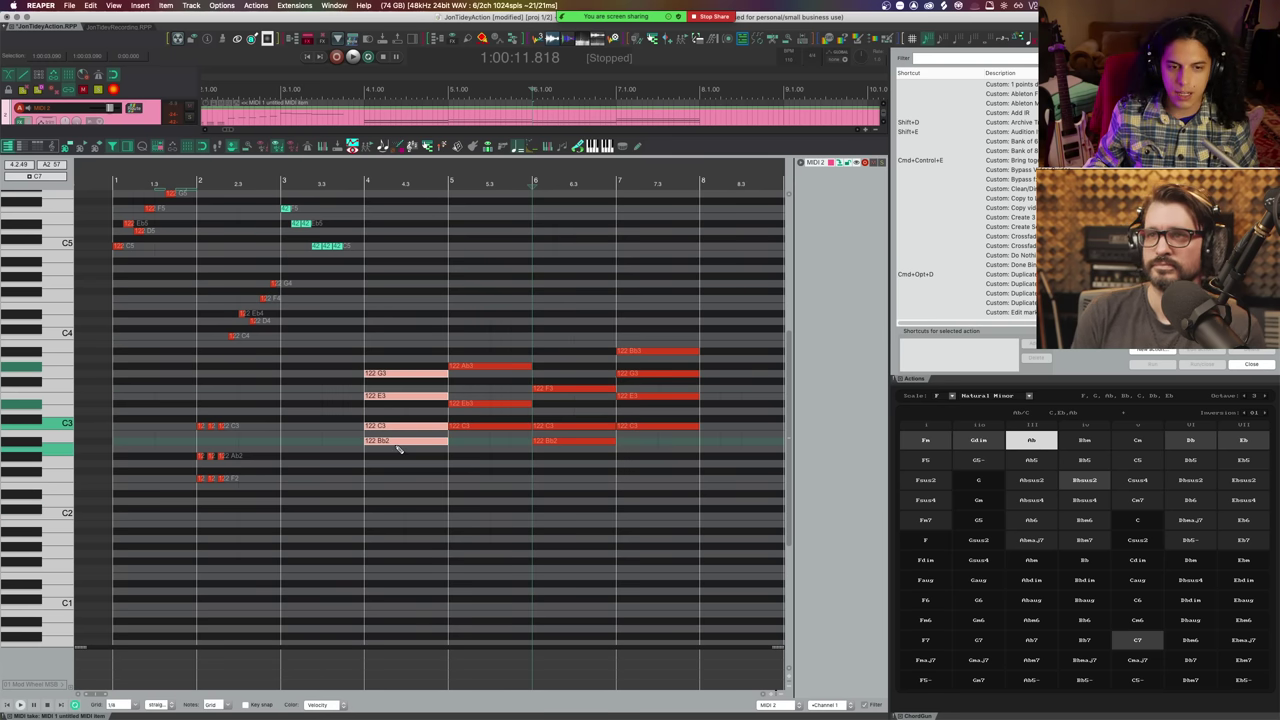
key("s")
scroll(431, 455, "down", 3)
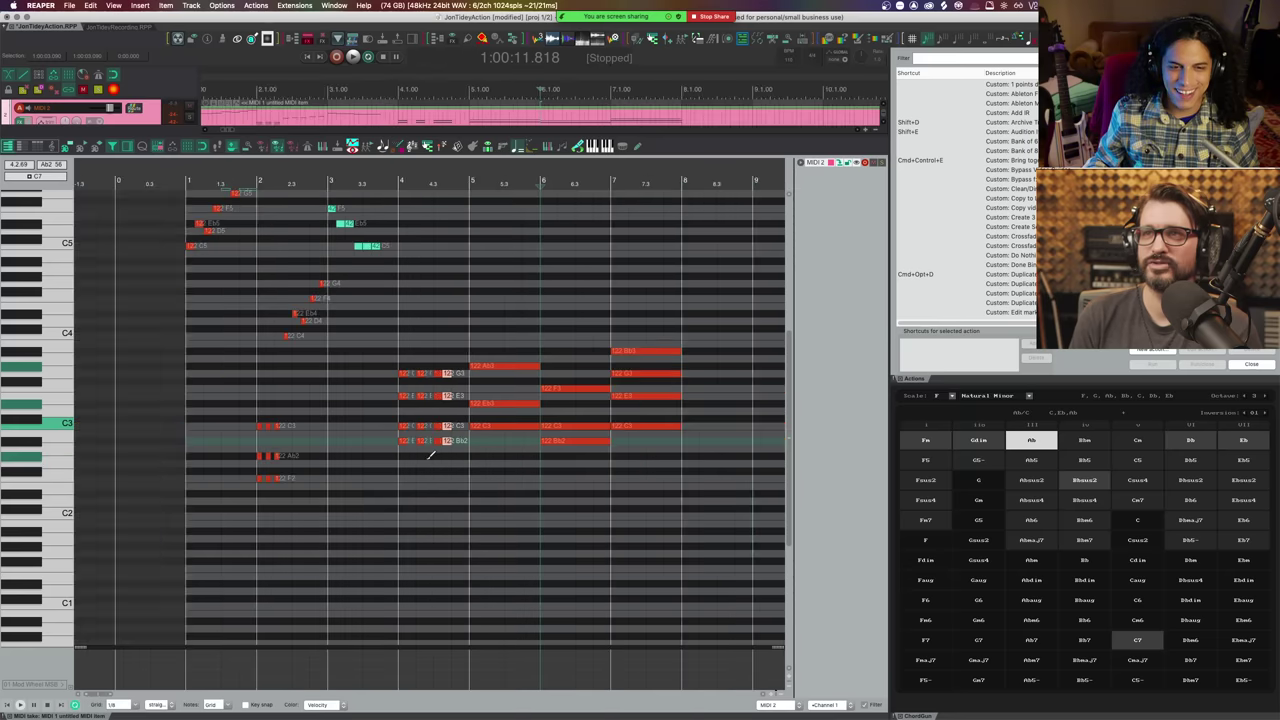
left_click_drag(394, 334, 454, 460)
key("Delete")
- Delete the remaining chord notes in bars 5–8 and return the edit position to bar 4
scroll(443, 440, "right", 4)
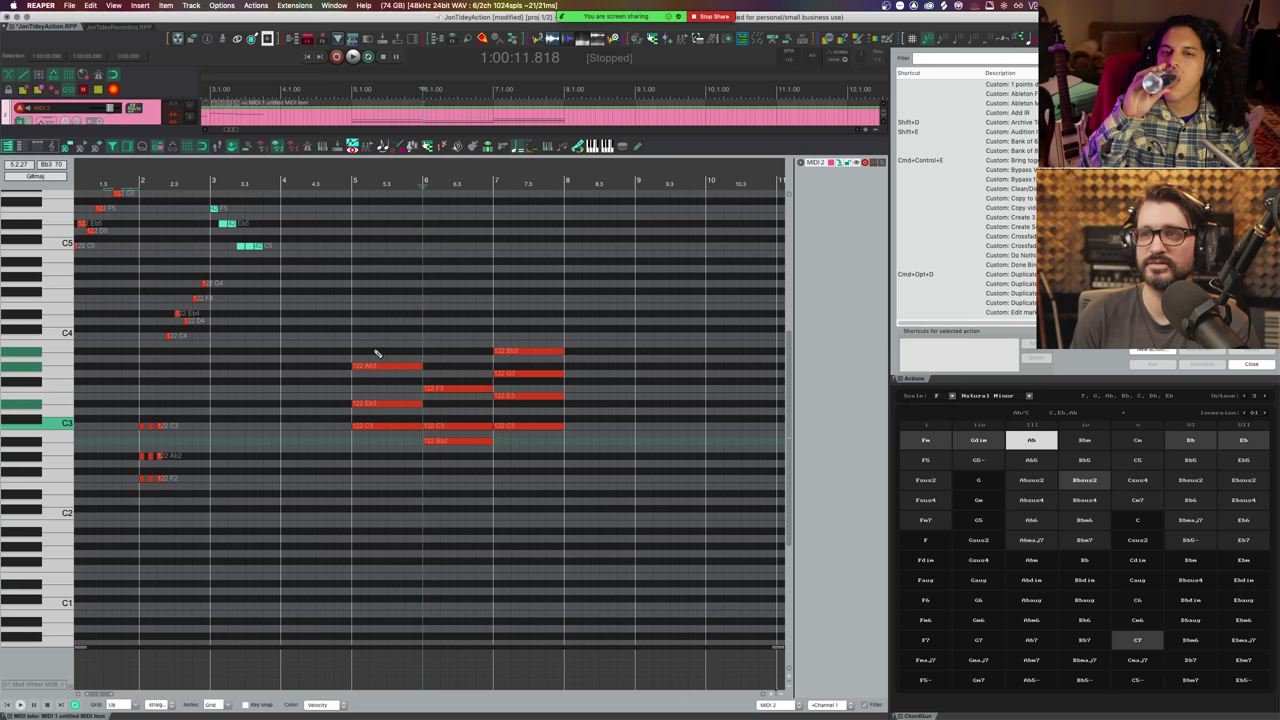
left_click_drag(371, 318, 552, 517)
key("Delete")
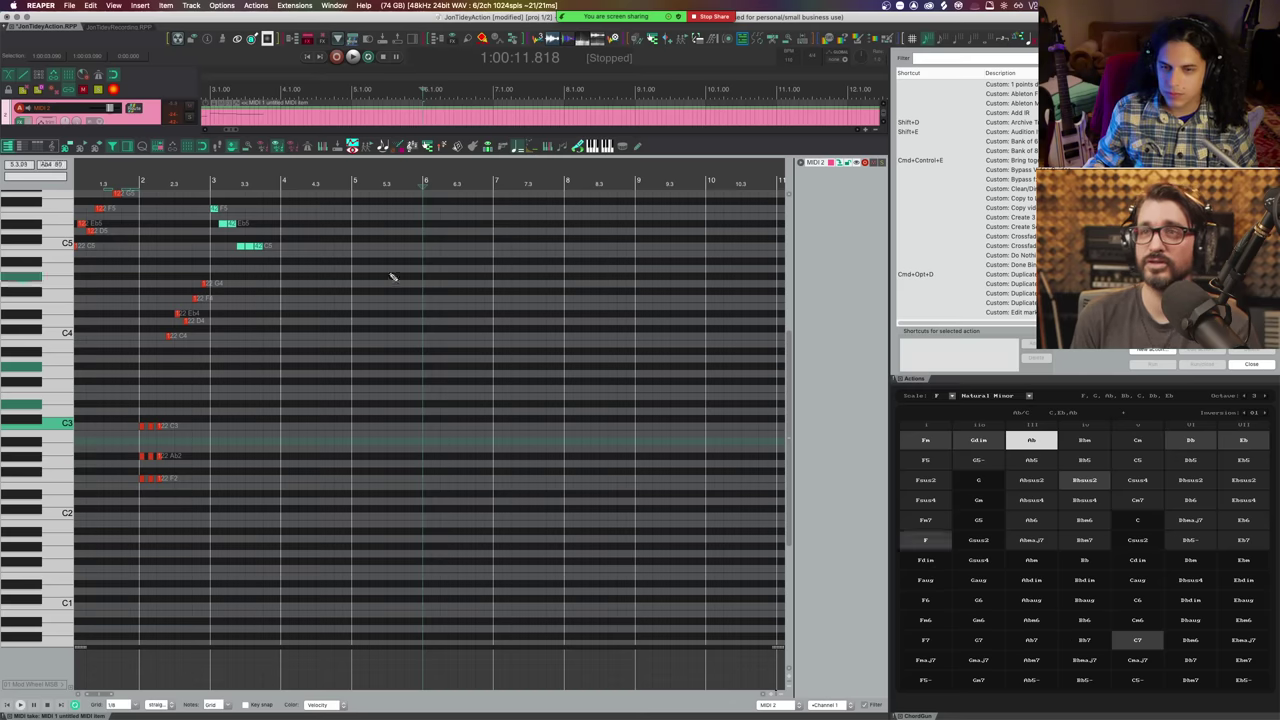
left_click(351, 183)
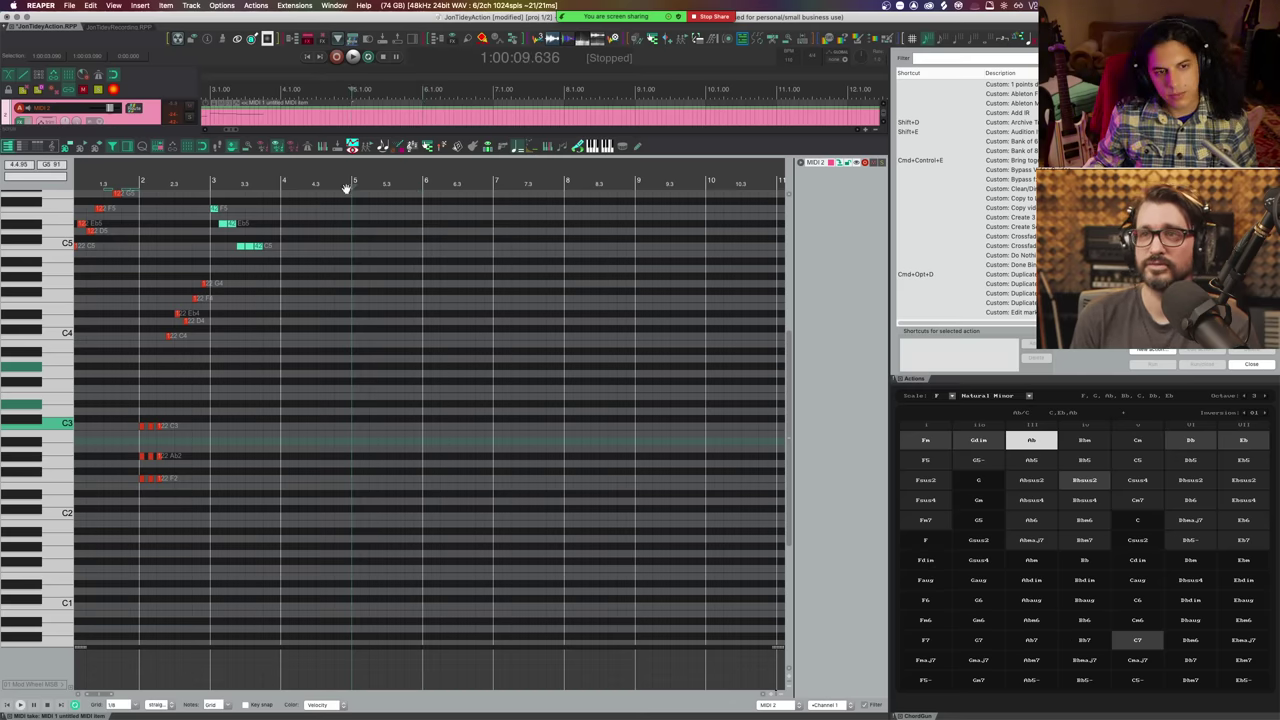
left_click(281, 181)
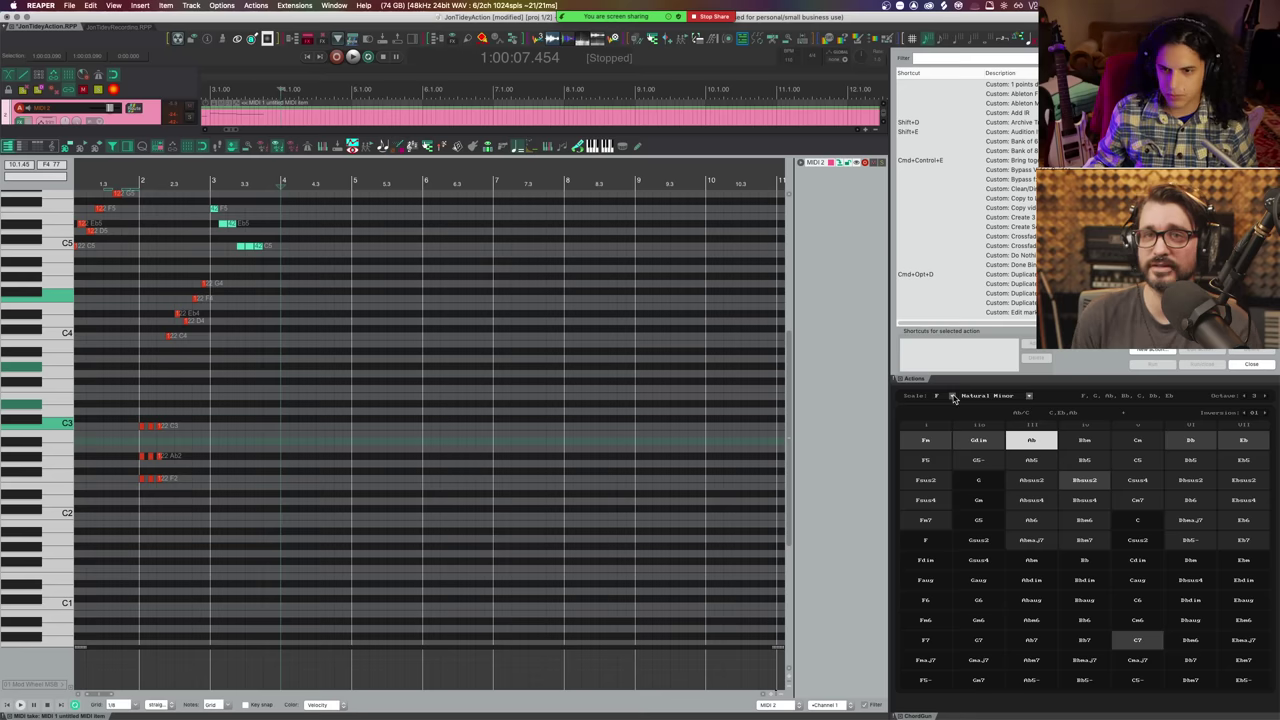
- Set ChordGun's scale root to C# and filter the action list for 'chordgun'
left_click(955, 396)
left_click(968, 411)
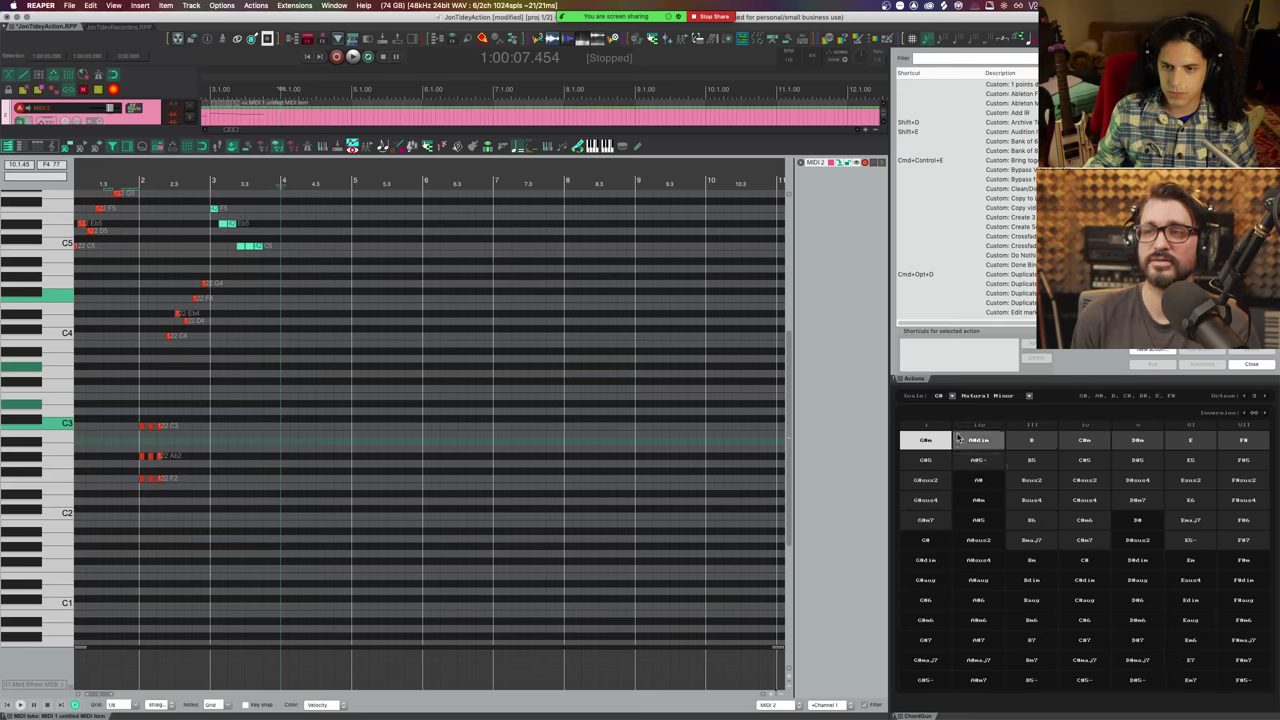
type("chordgun")
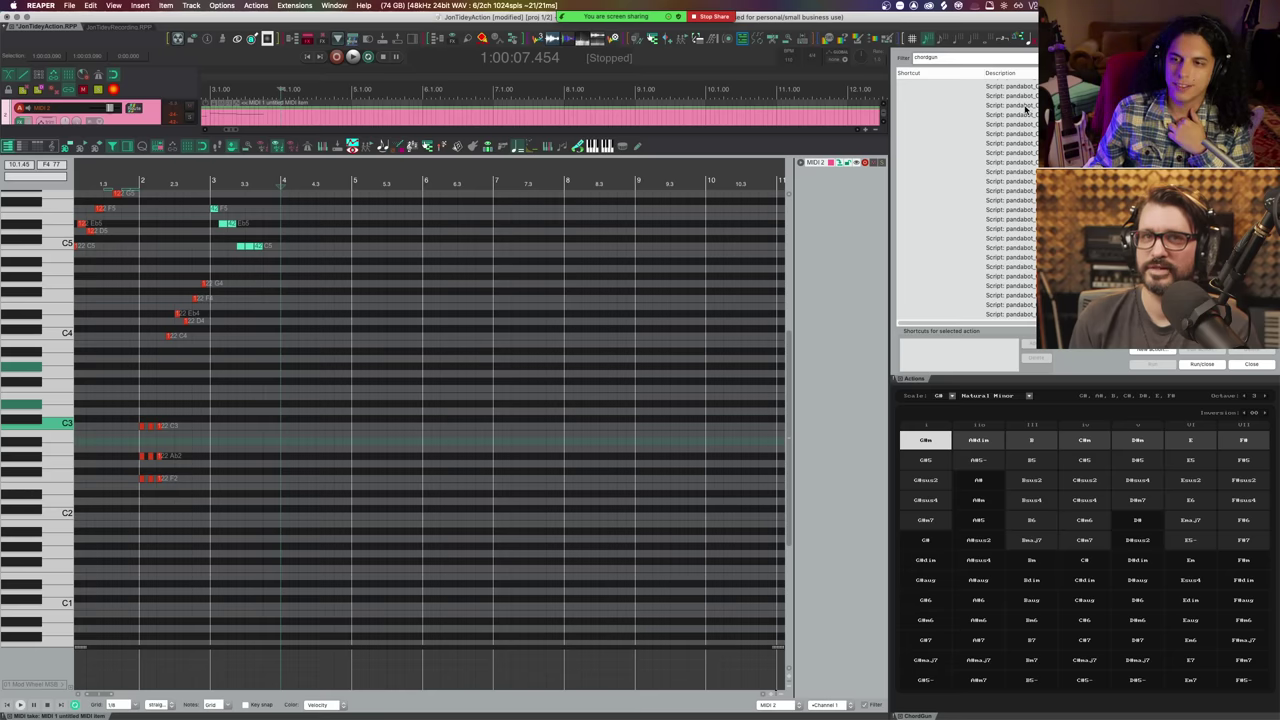
scroll(1024, 110, "down", 1)
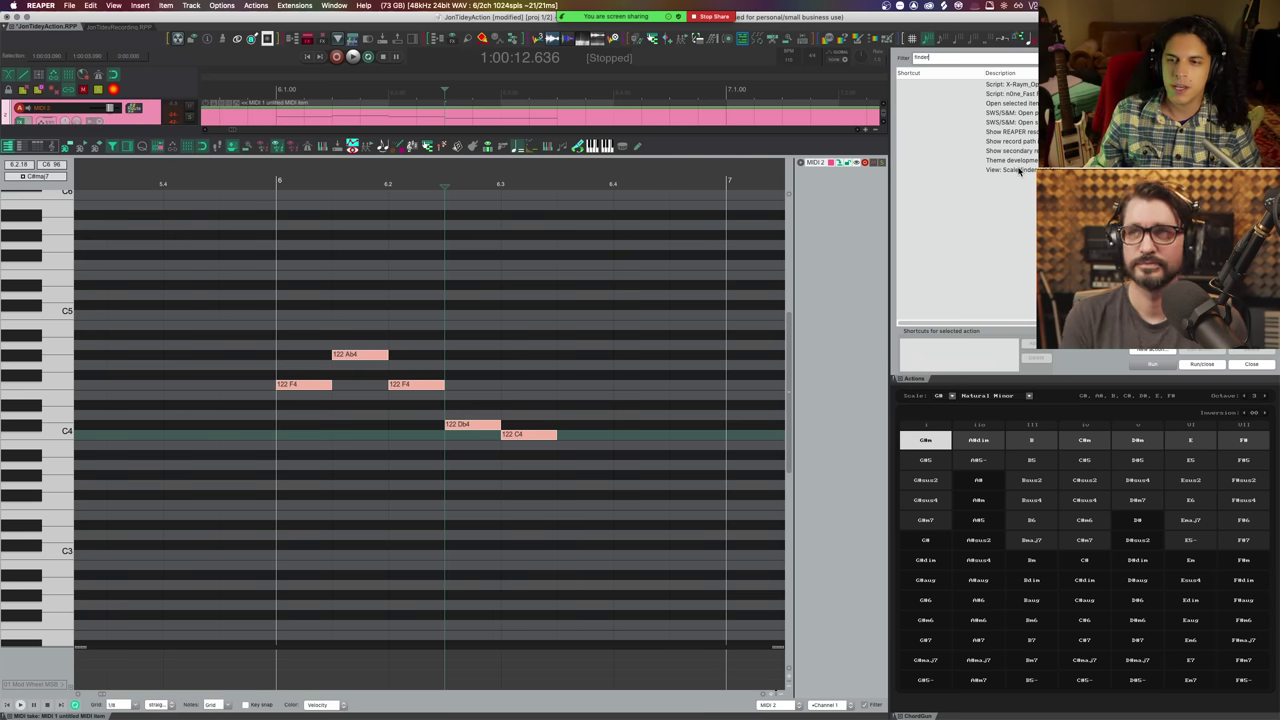
- Open the Scale Finder, select all melody notes, and load them to list matching scales
left_click(1020, 170)
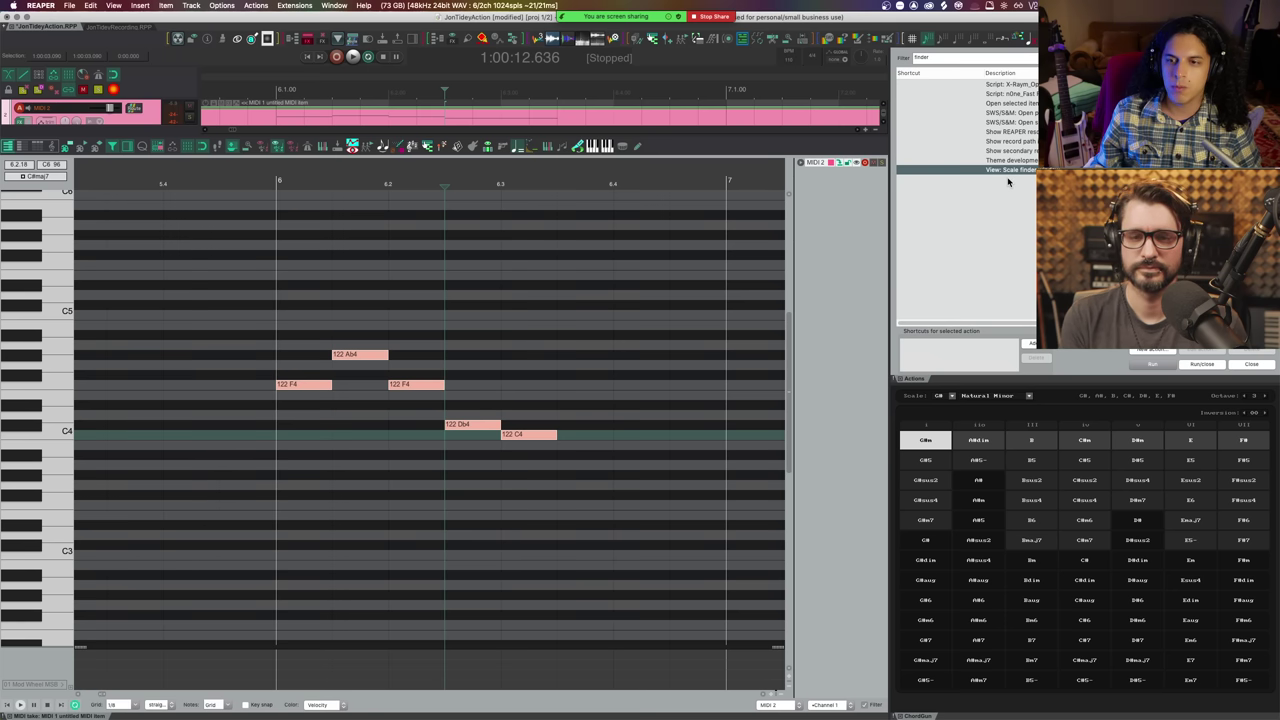
left_click(113, 5)
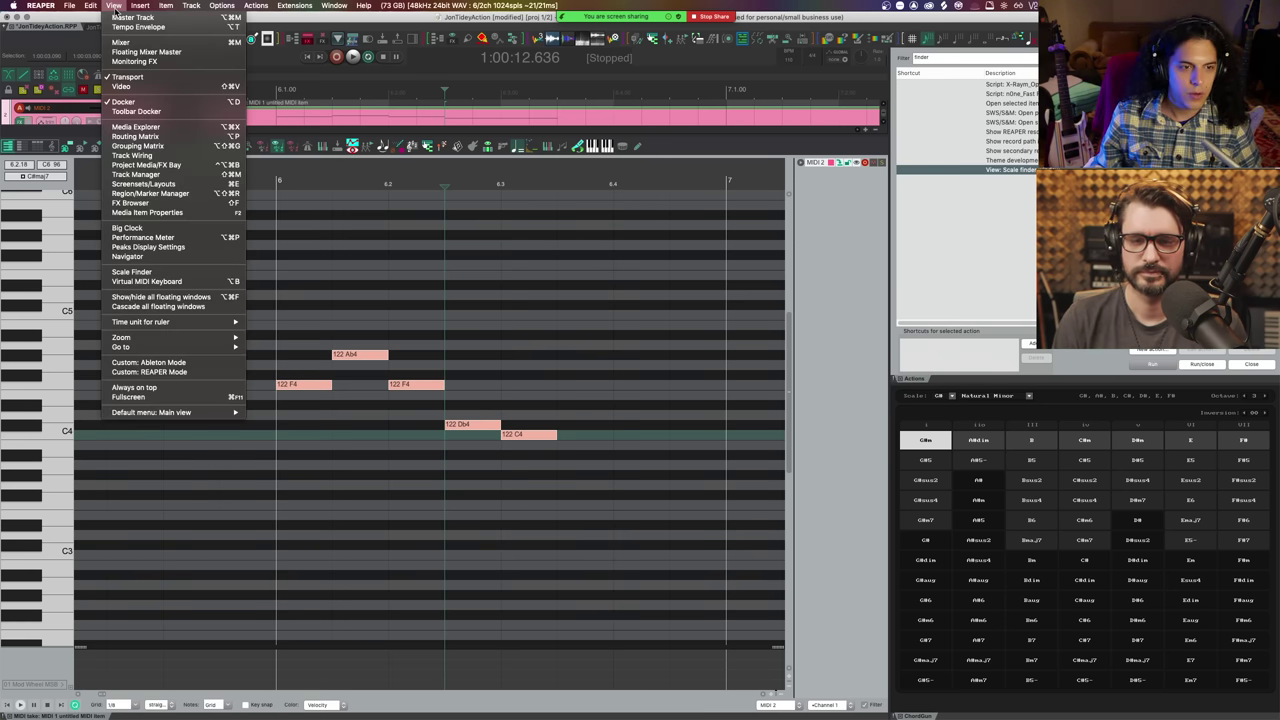
left_click(174, 272)
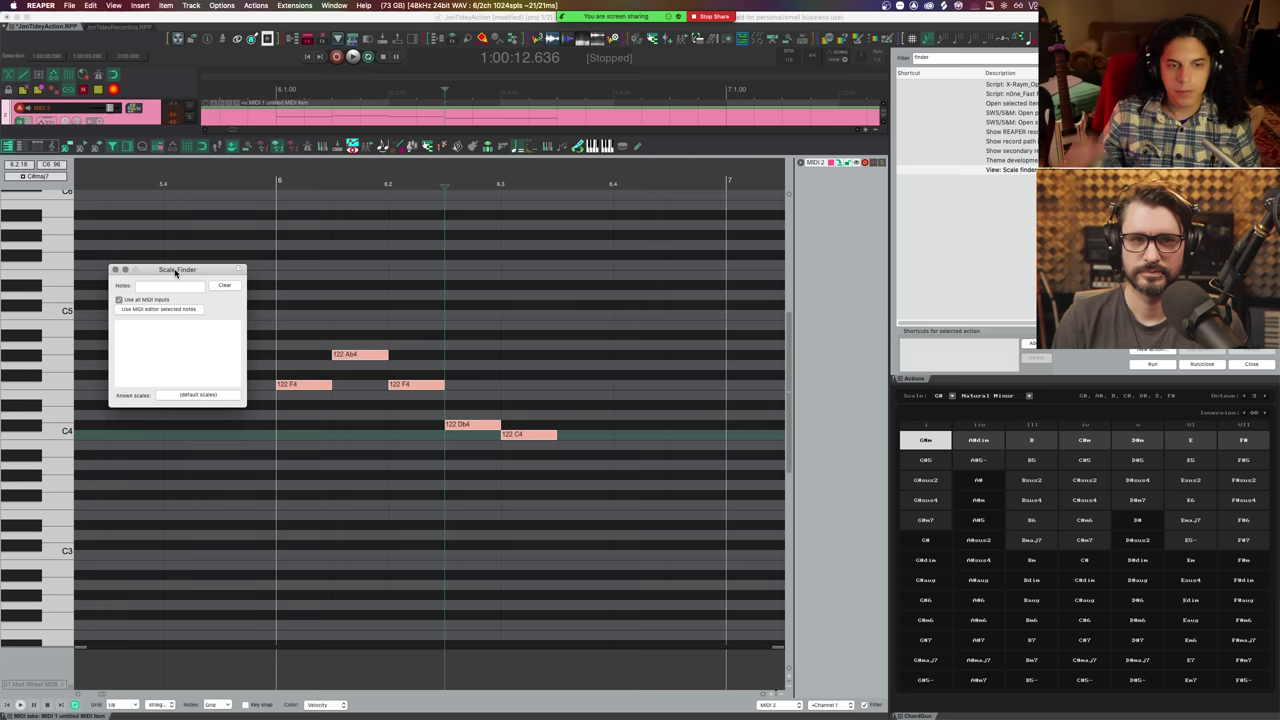
left_click_drag(290, 294, 598, 548)
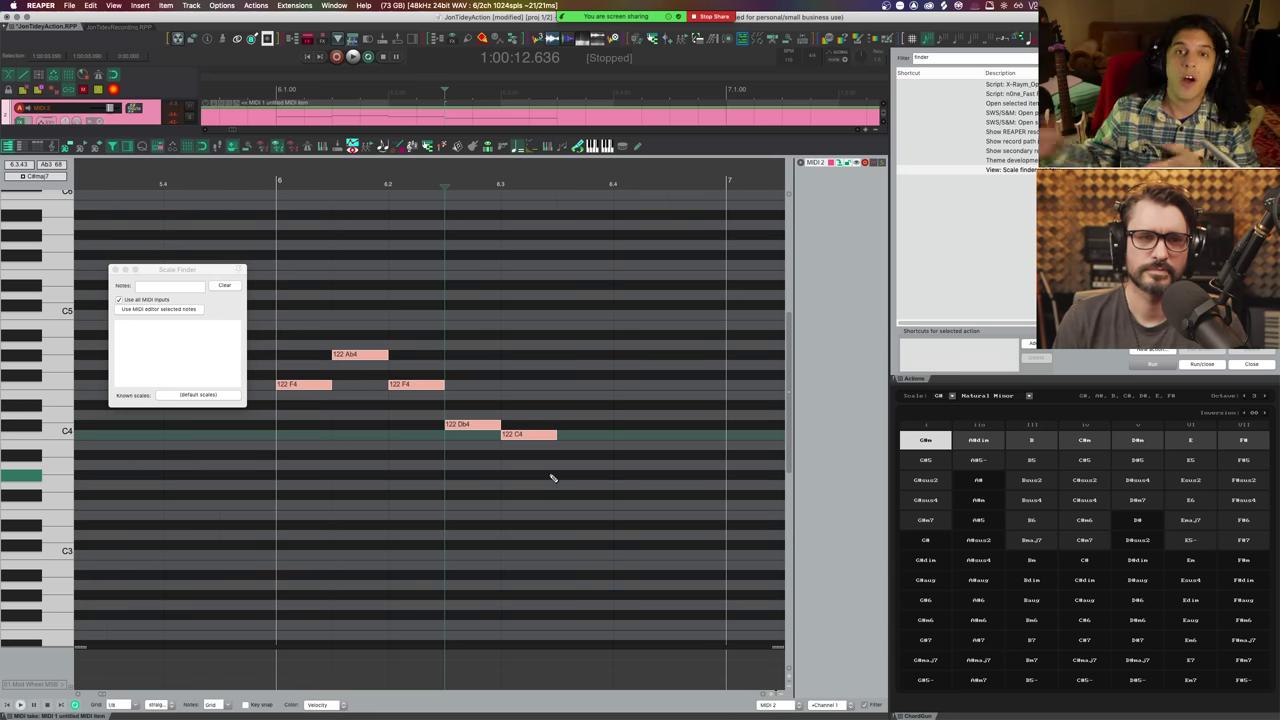
left_click_drag(312, 281, 532, 506)
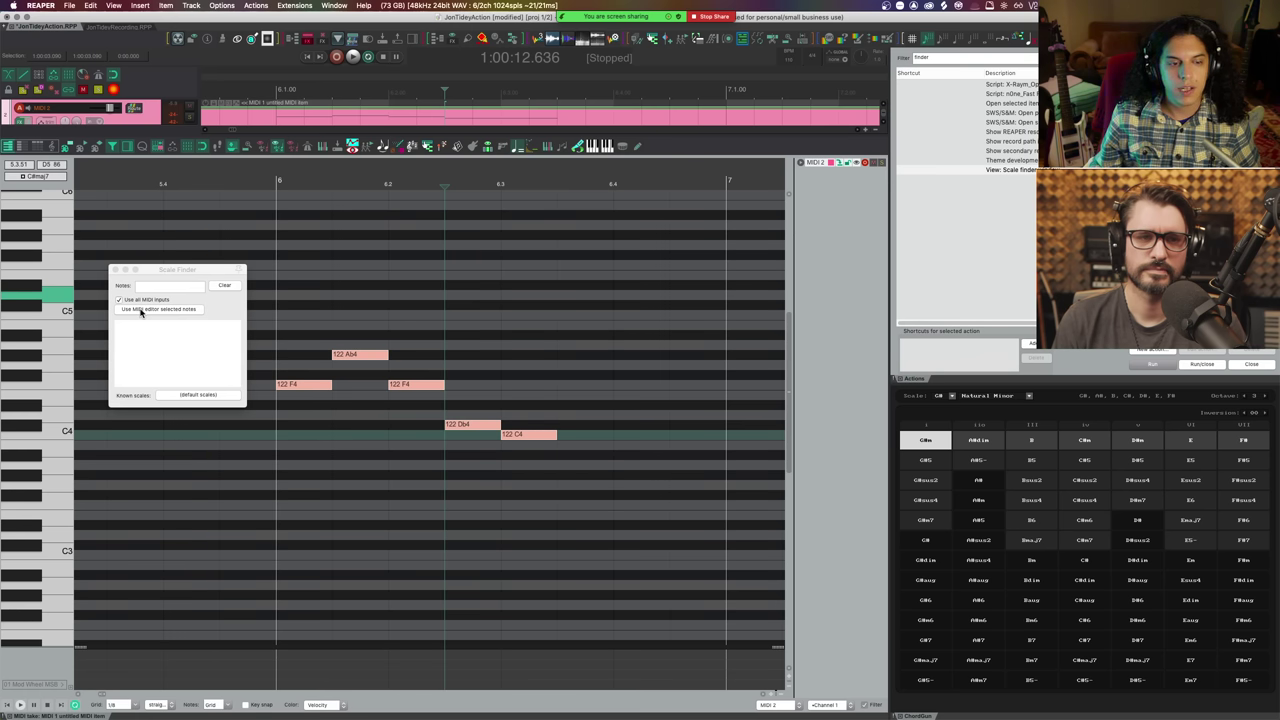
left_click(141, 312)
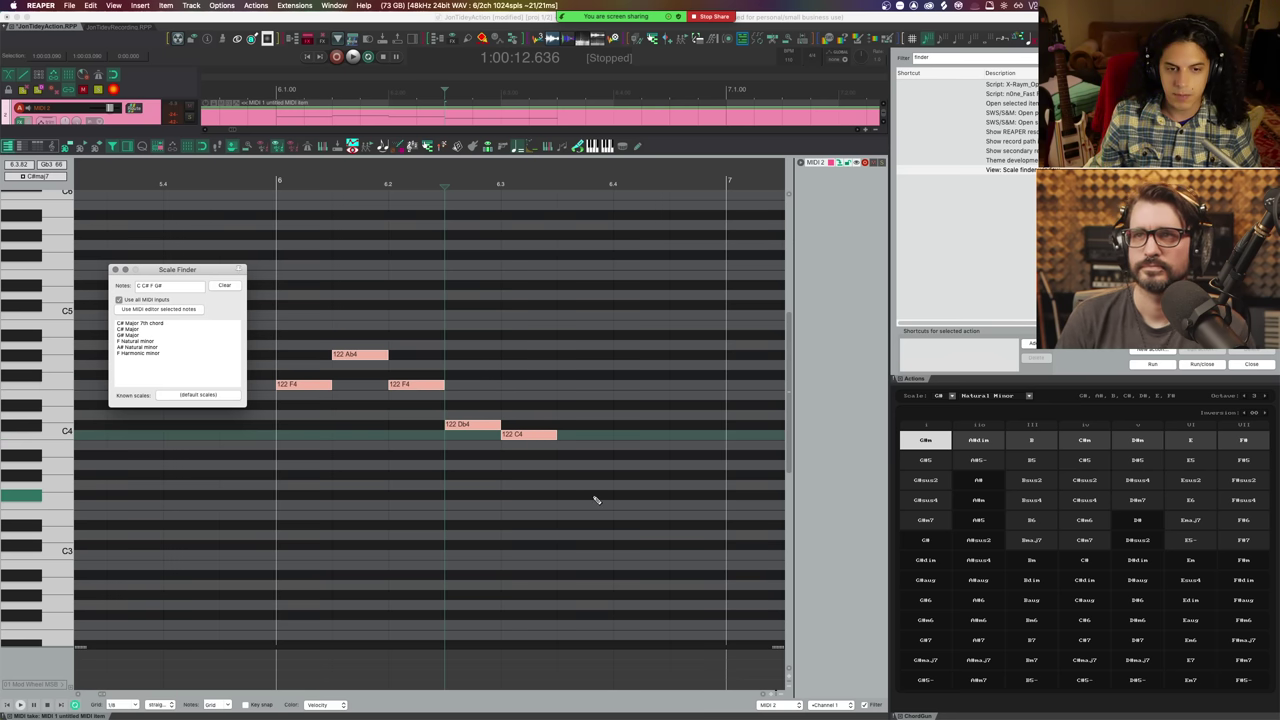
- Add Bb3, Bb4 and Db5 notes after the C4 to extend the melody
left_click(577, 458)
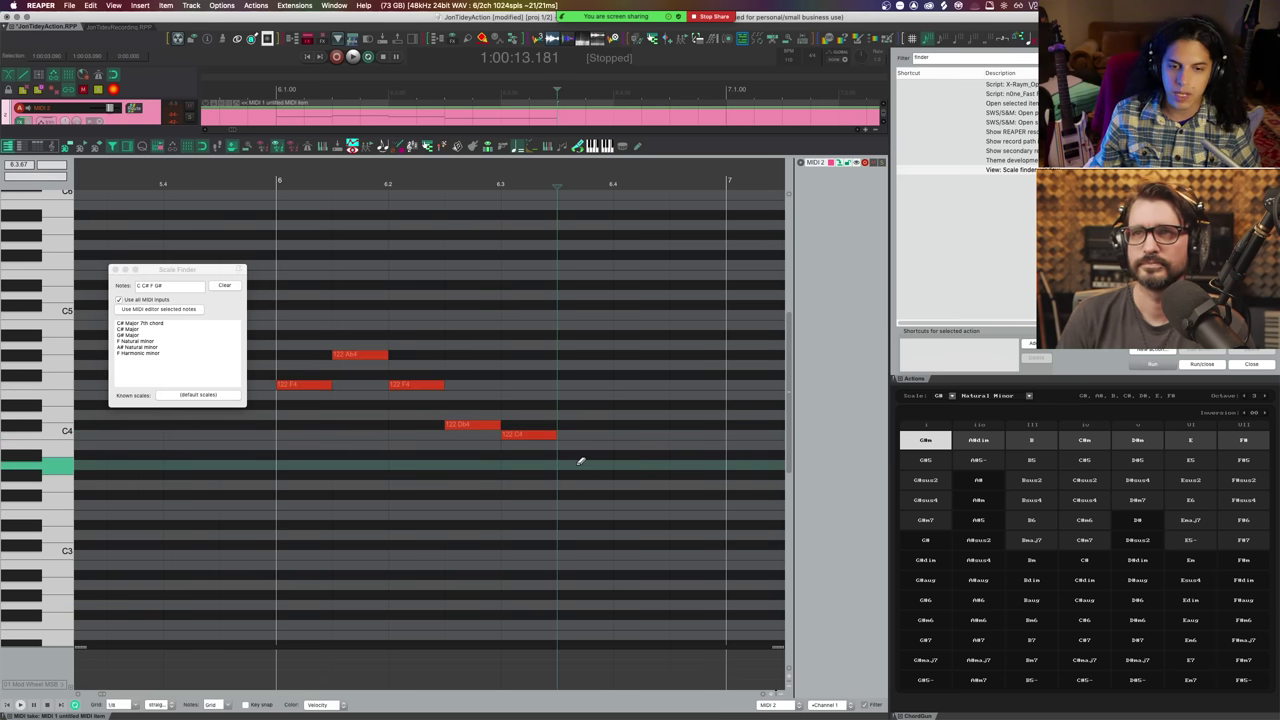
left_click(567, 455)
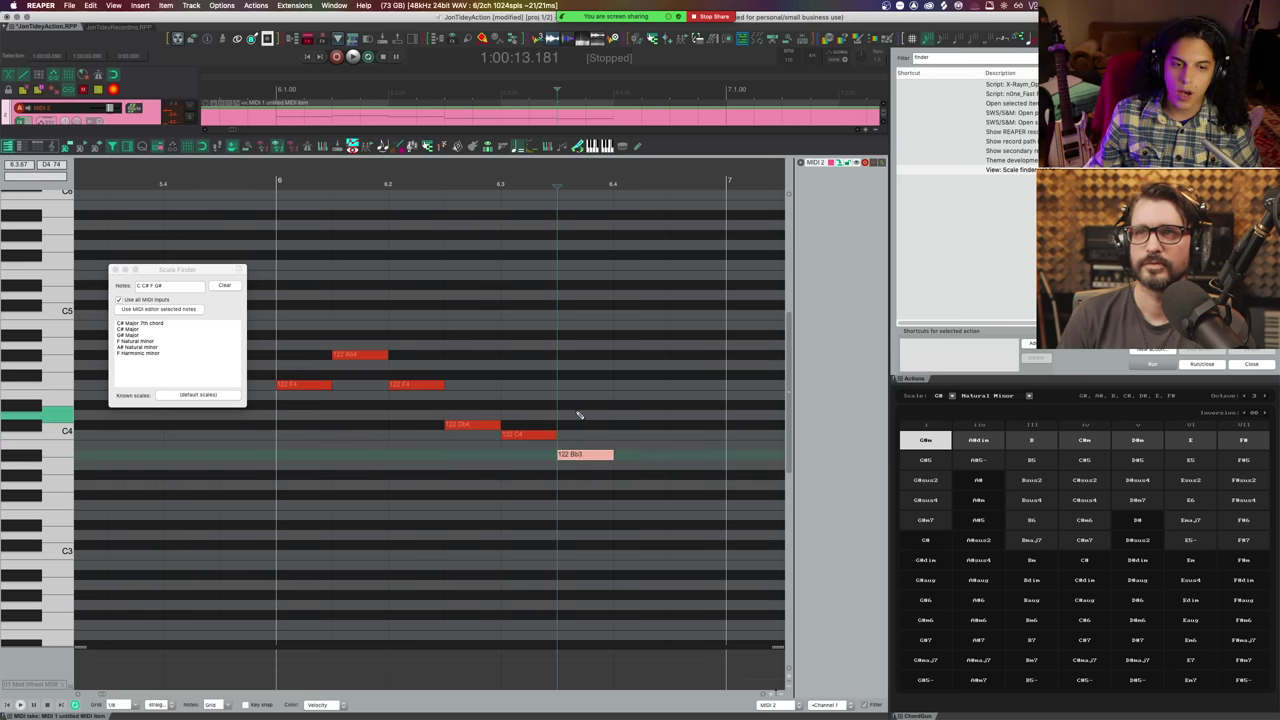
left_click(628, 337)
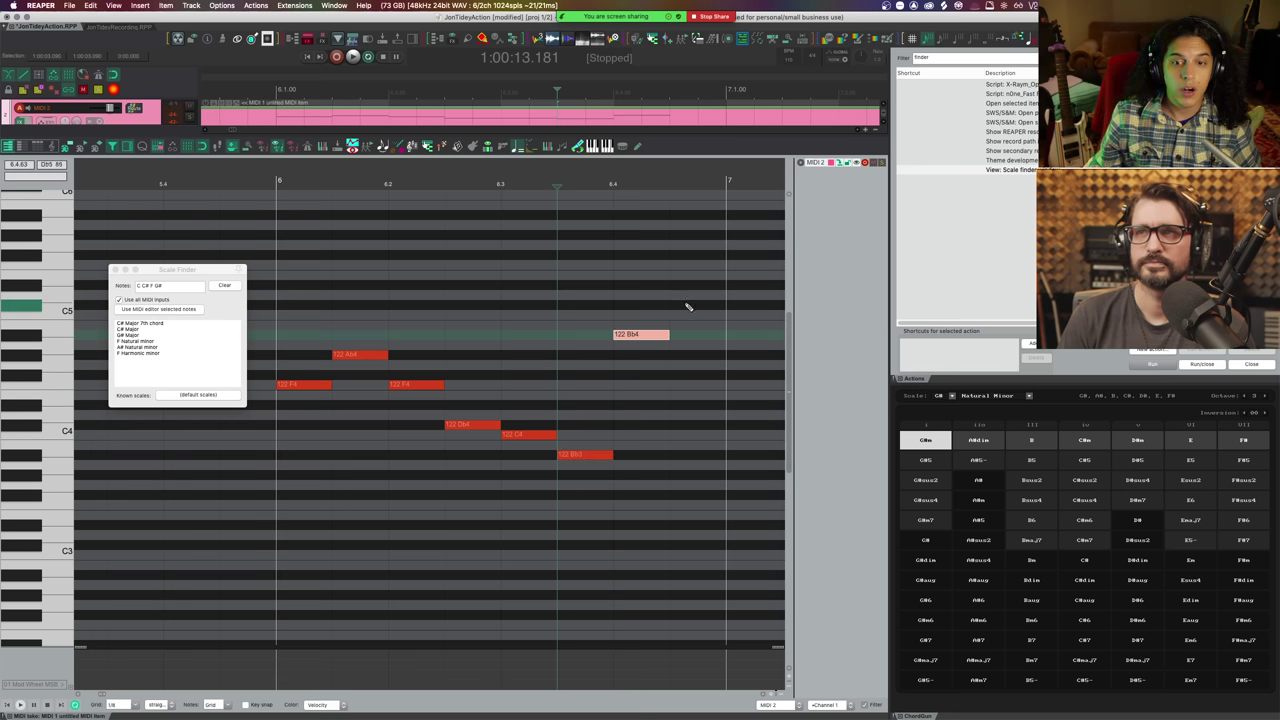
left_click(688, 307)
- Select all eight notes, refresh the Scale Finder matches, and move its window up
mouse_move(300, 264)
left_mouse_down()
mouse_move(505, 466)
mouse_move(763, 566)
left_mouse_up()
left_click(176, 309)
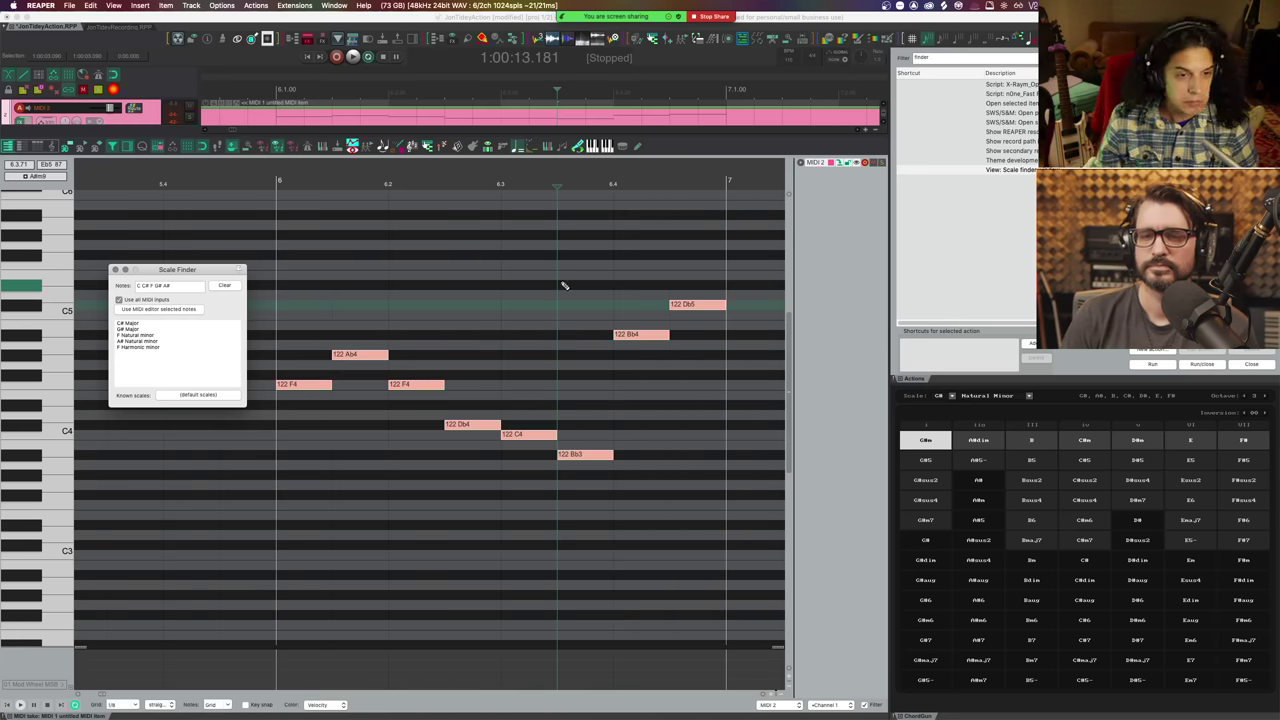
left_click_drag(181, 274, 175, 198)
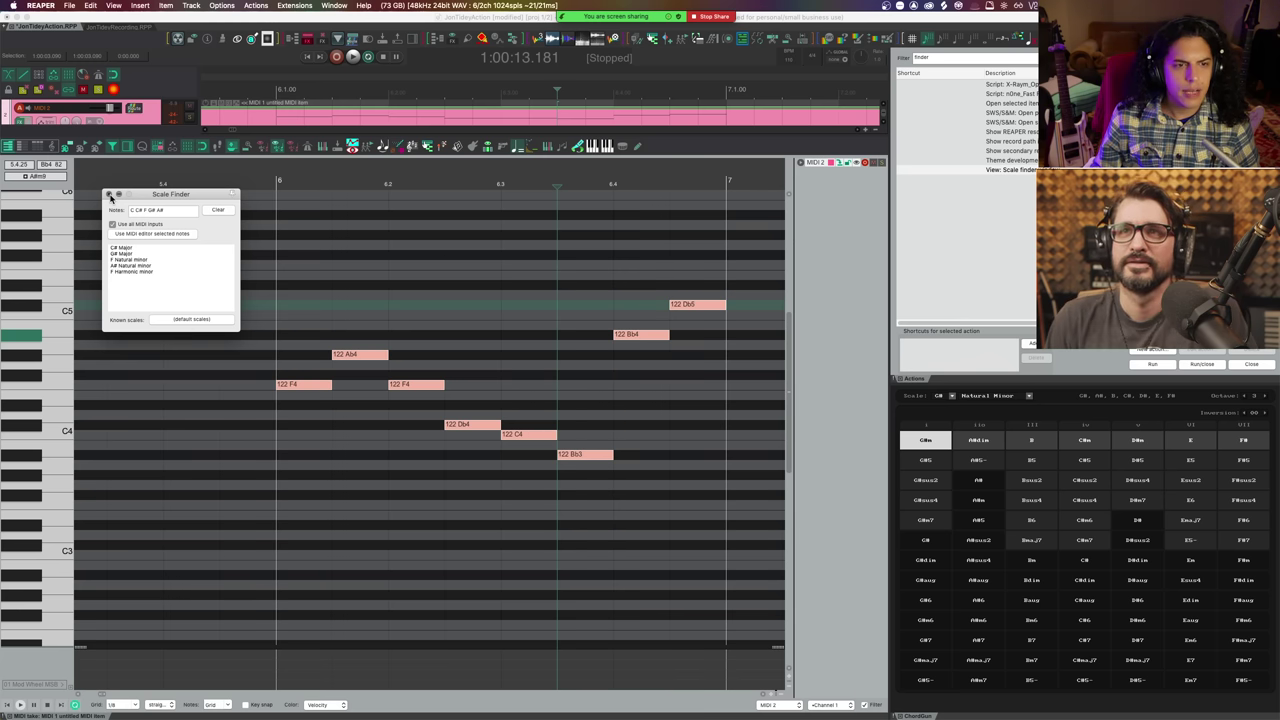
- Reopen Scale Finder from the View menu and tick 'Use all MIDI inputs'
left_click(109, 194)
left_click(114, 5)
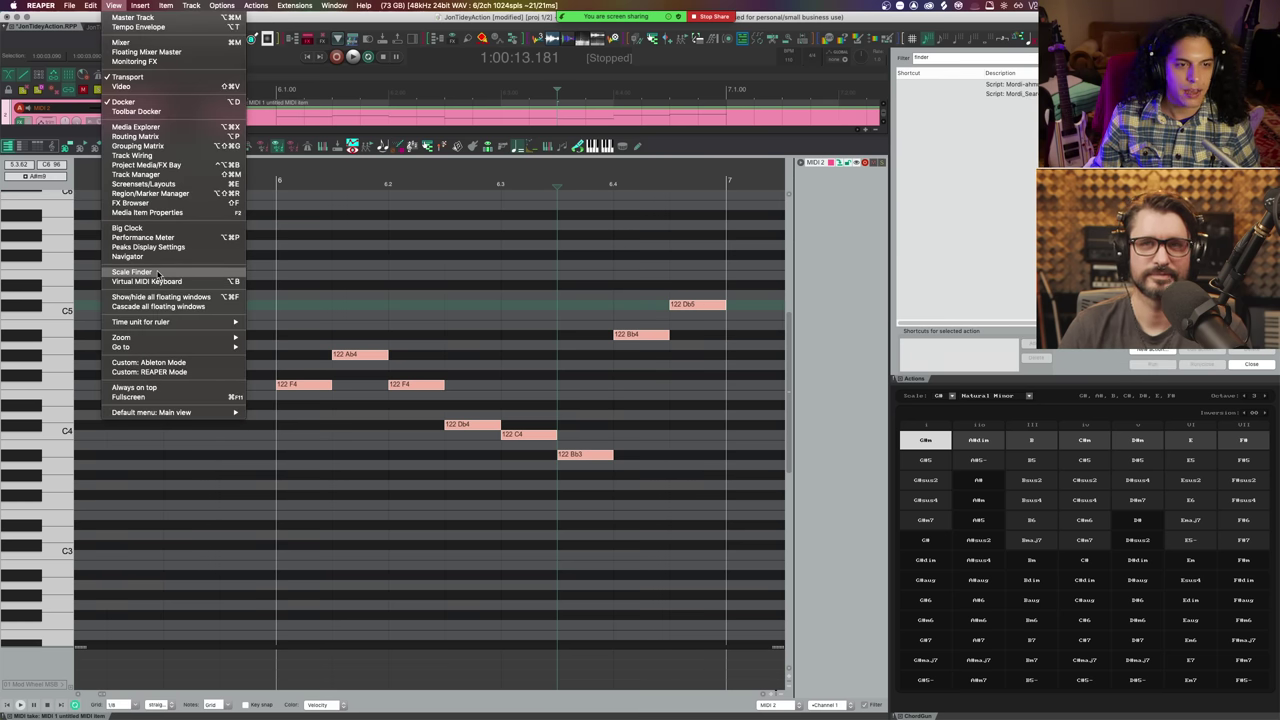
left_click(157, 273)
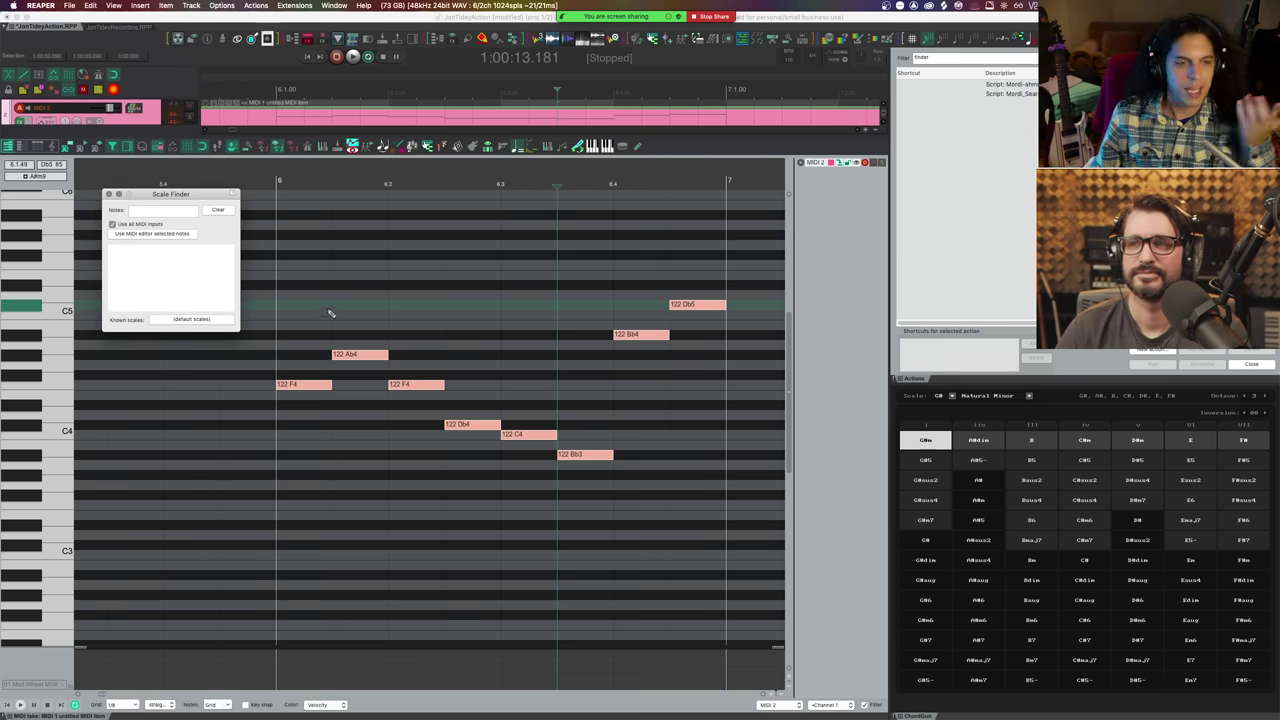
left_click(110, 223)
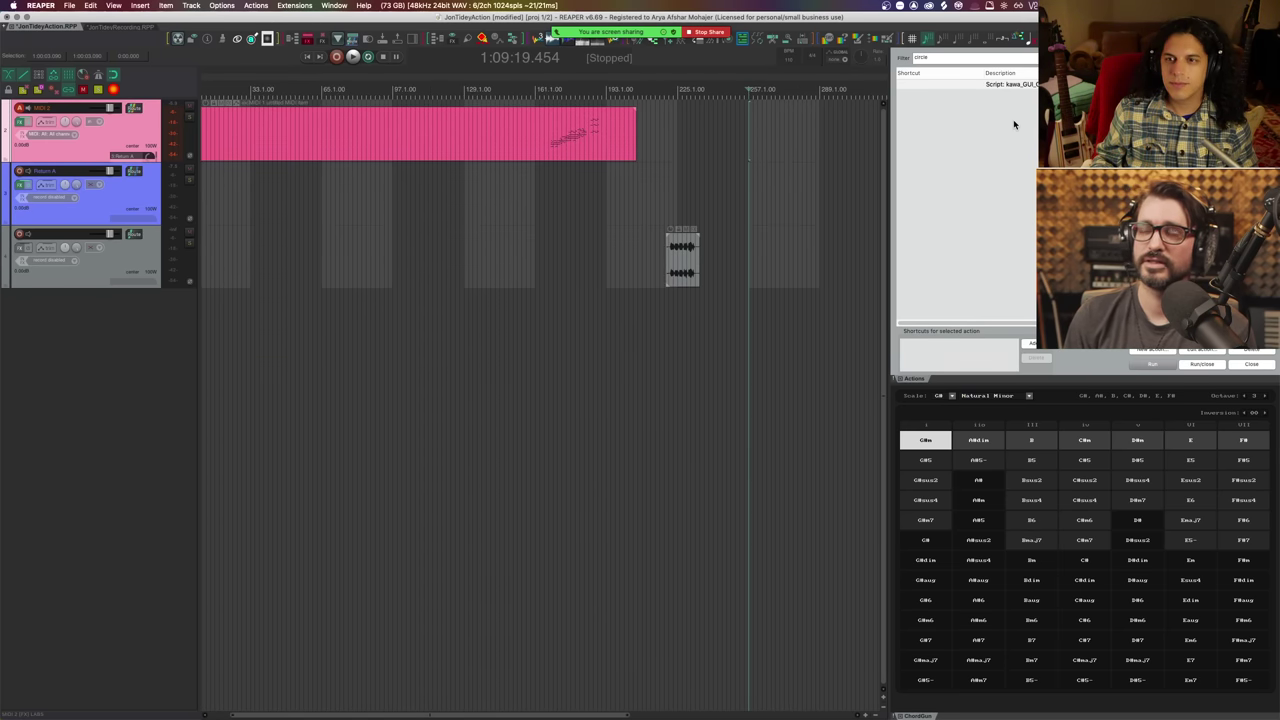
- Move the Circle of Fifths window toward the centre and glance at ReaPack's package browser
left_click_drag(125, 15, 477, 297)
left_click(294, 5)
mouse_move(290, 17)
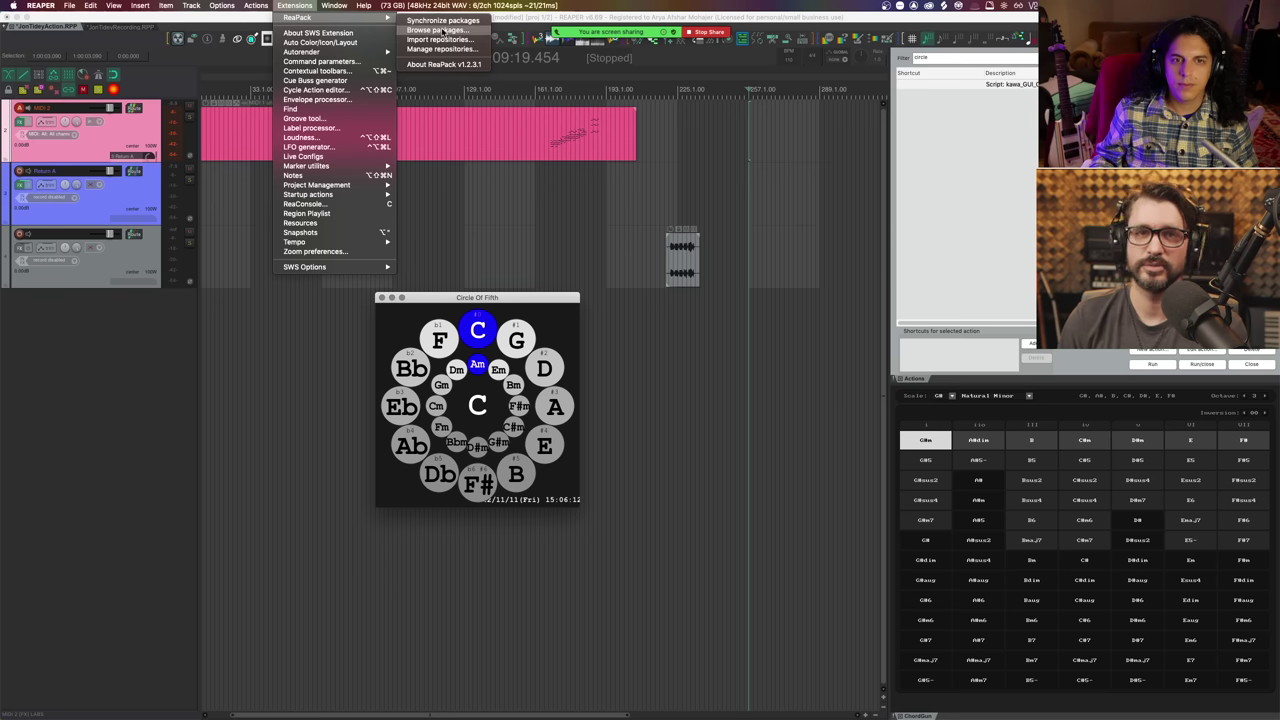
left_click(443, 33)
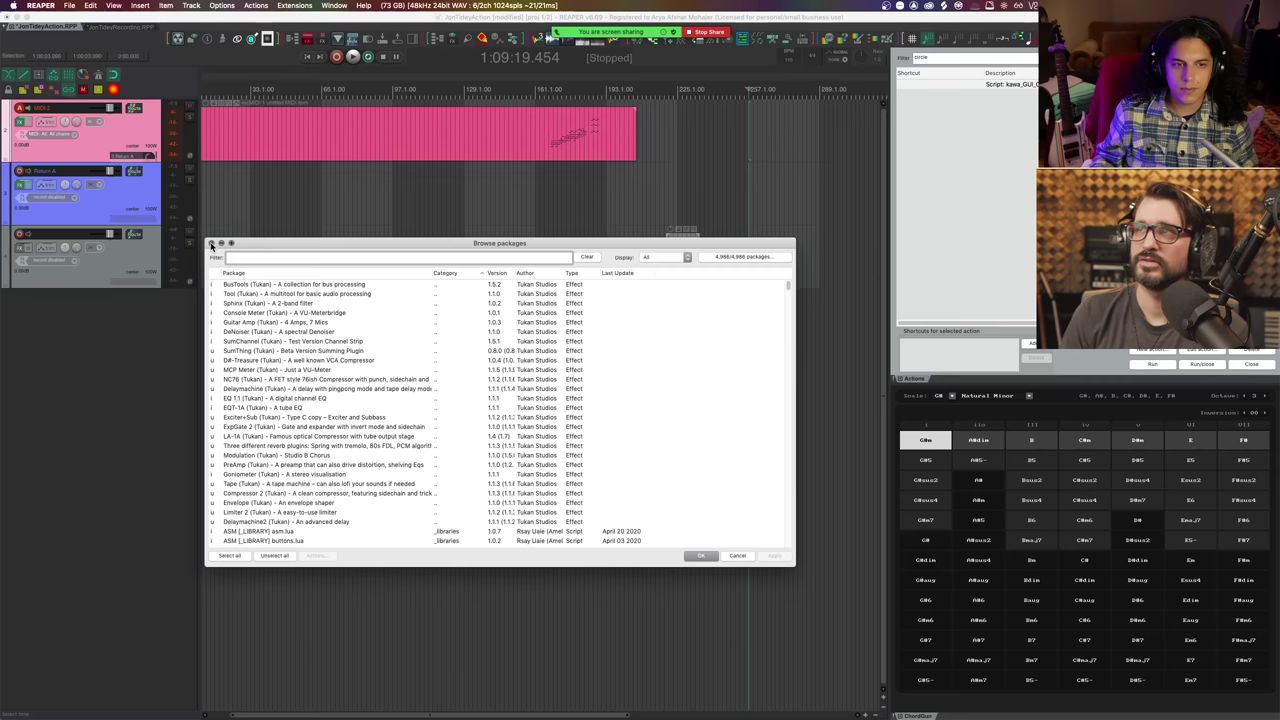
left_click(211, 243)
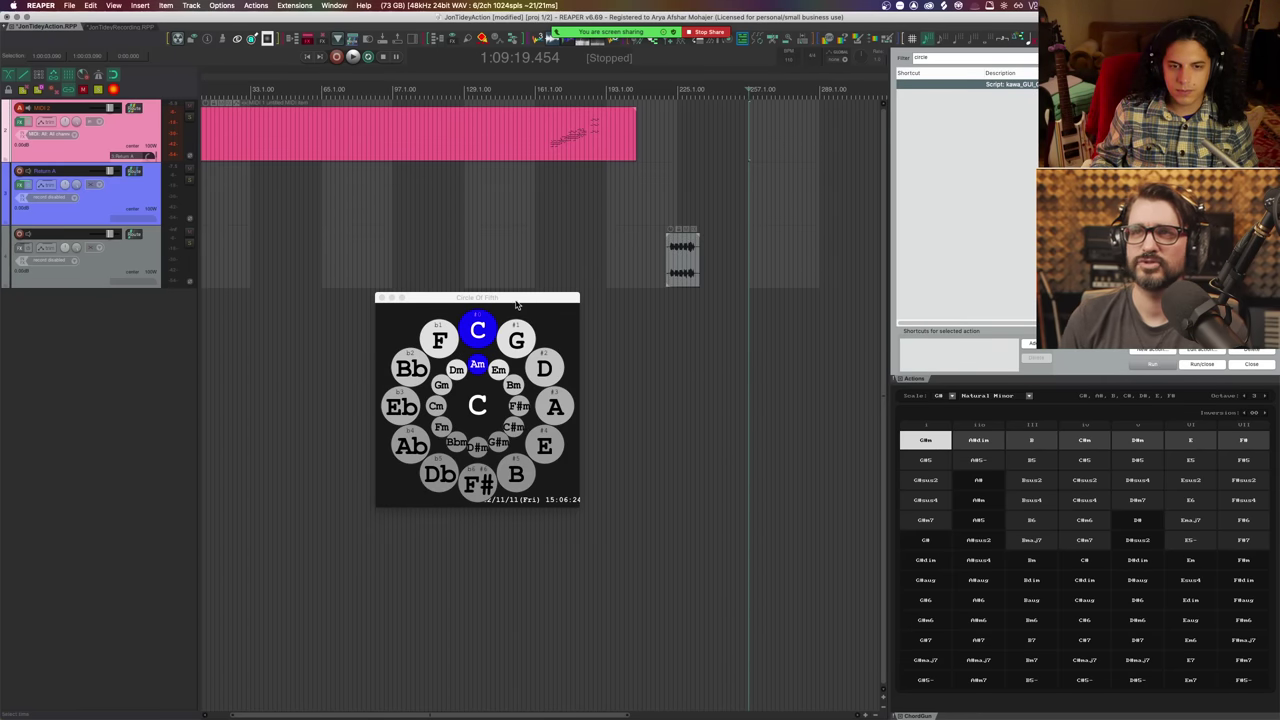
- Enlarge the Circle of Fifths window and position it over the middle of the arrangement
left_click_drag(477, 297, 447, 225)
left_click_drag(552, 432, 674, 551)
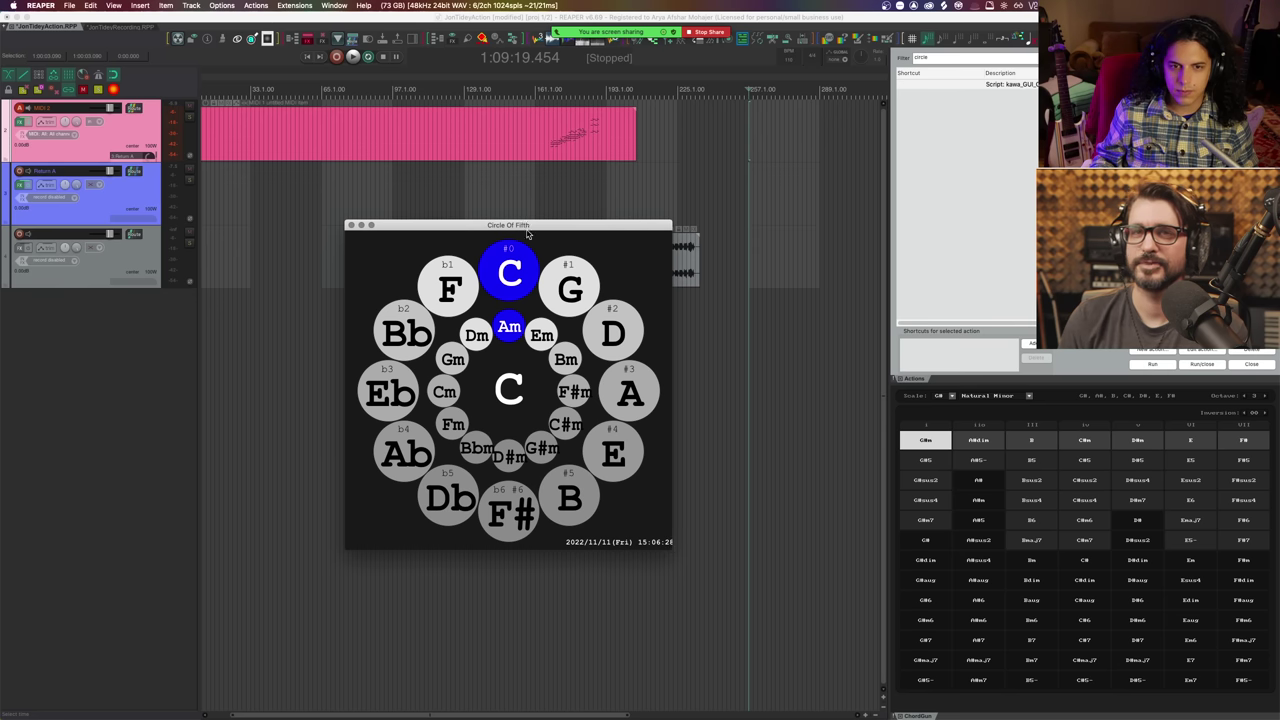
left_click_drag(528, 235, 468, 221)
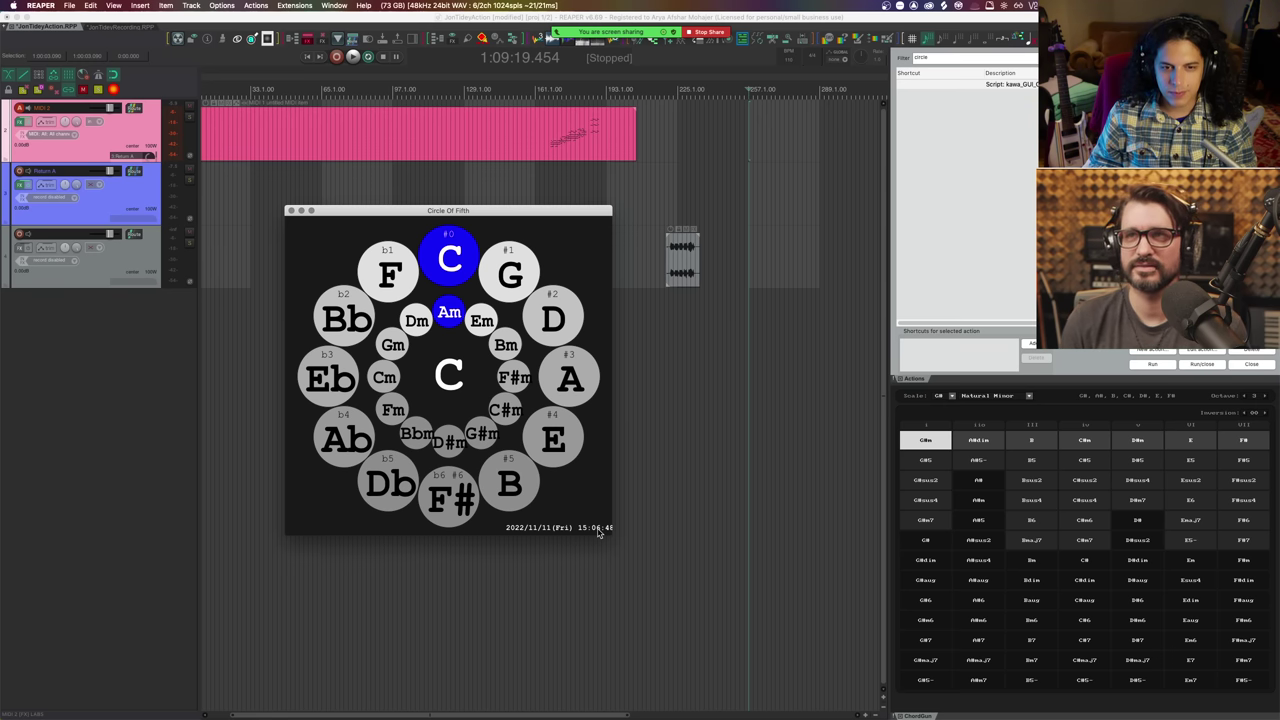
- Cycle the Circle of Fifths colour scheme twice to reach the rainbow colouring
left_click(512, 265)
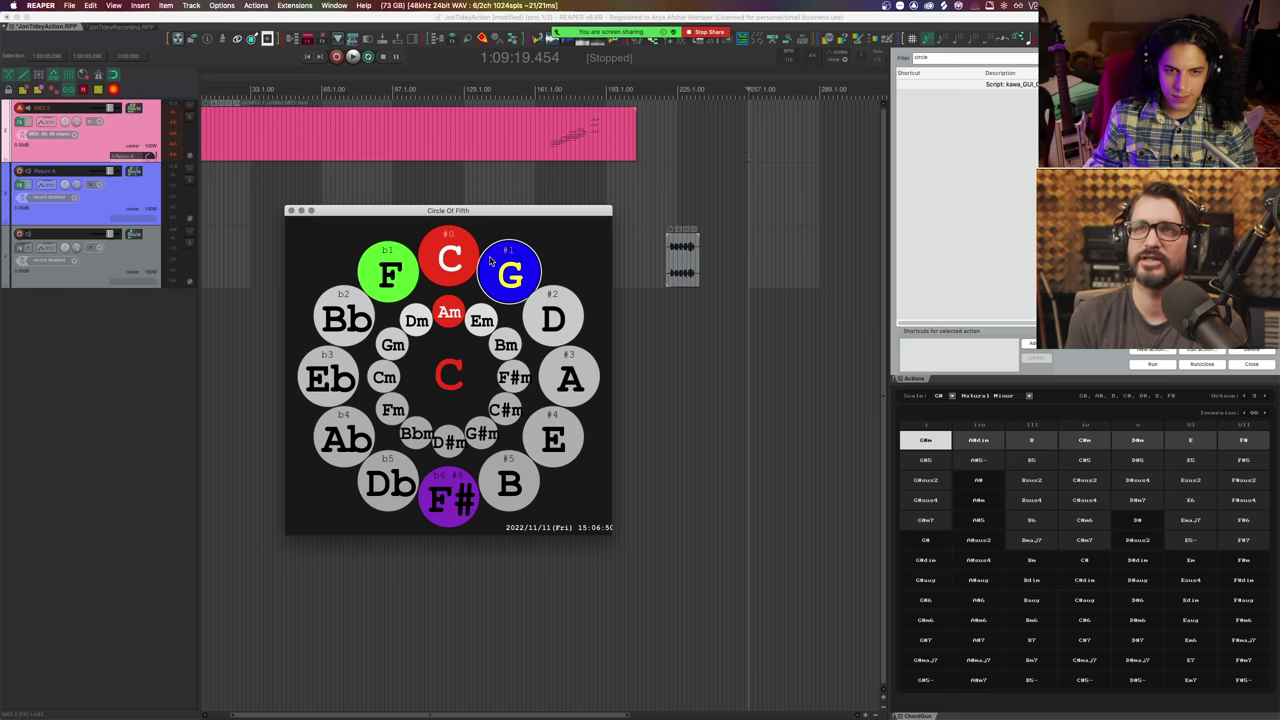
left_click(452, 262)
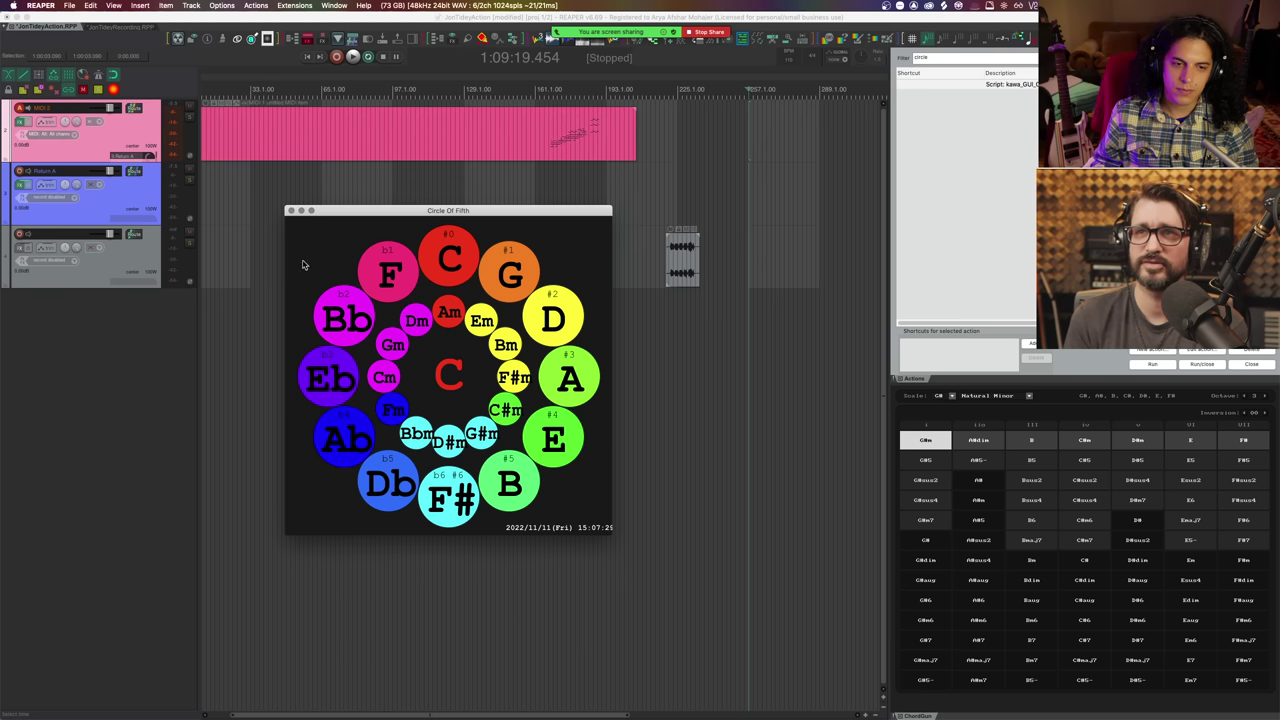
- Trigger the C, G, Am and F chords from the circle of fifths
left_click(456, 280)
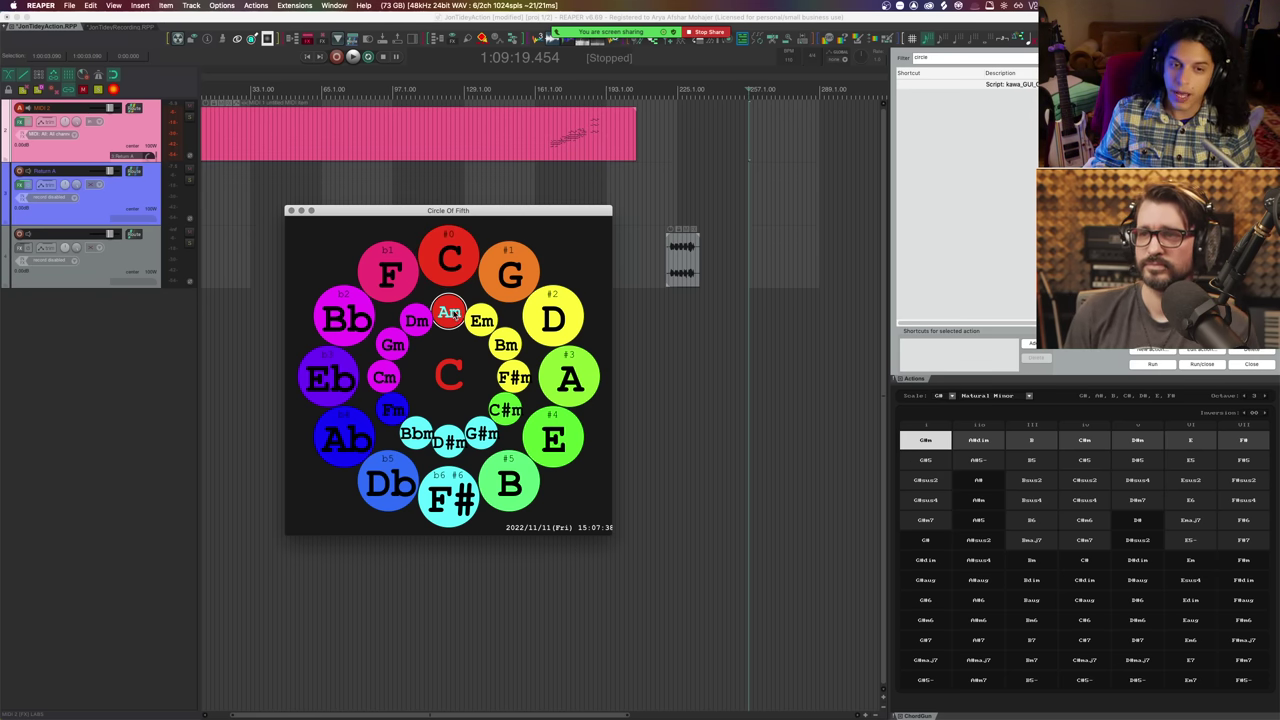
left_click(507, 270)
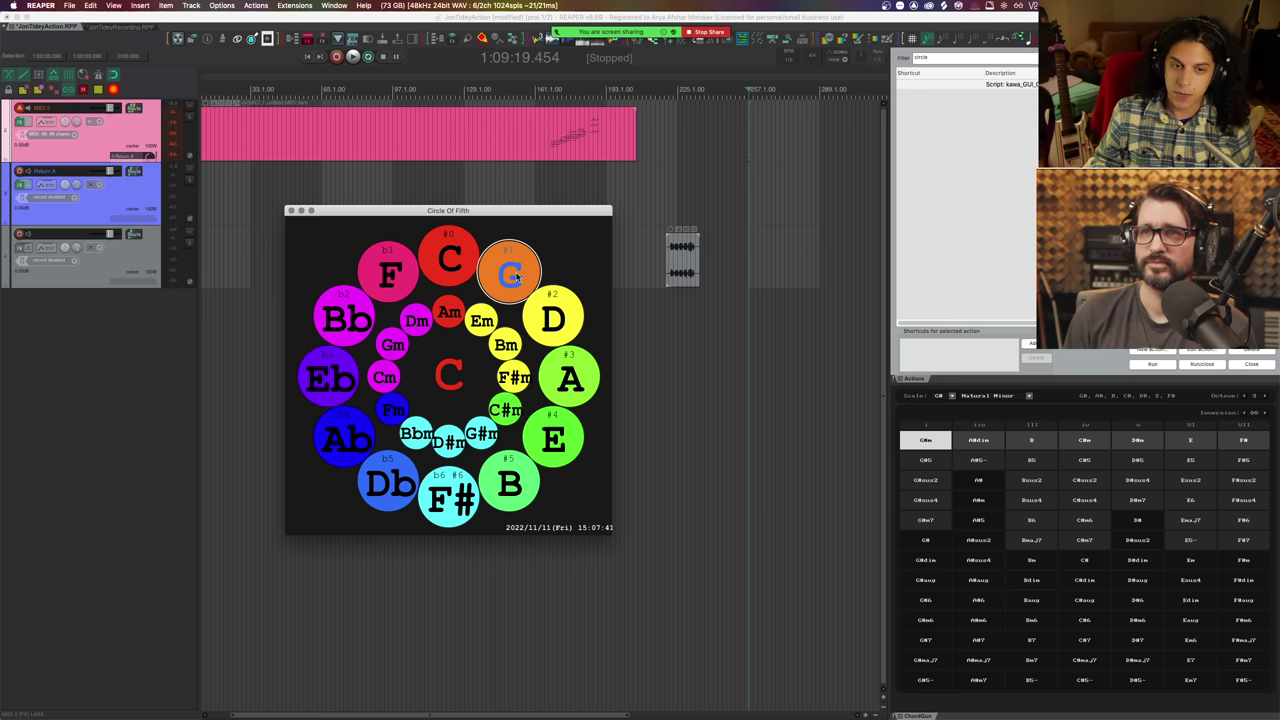
left_click(460, 317)
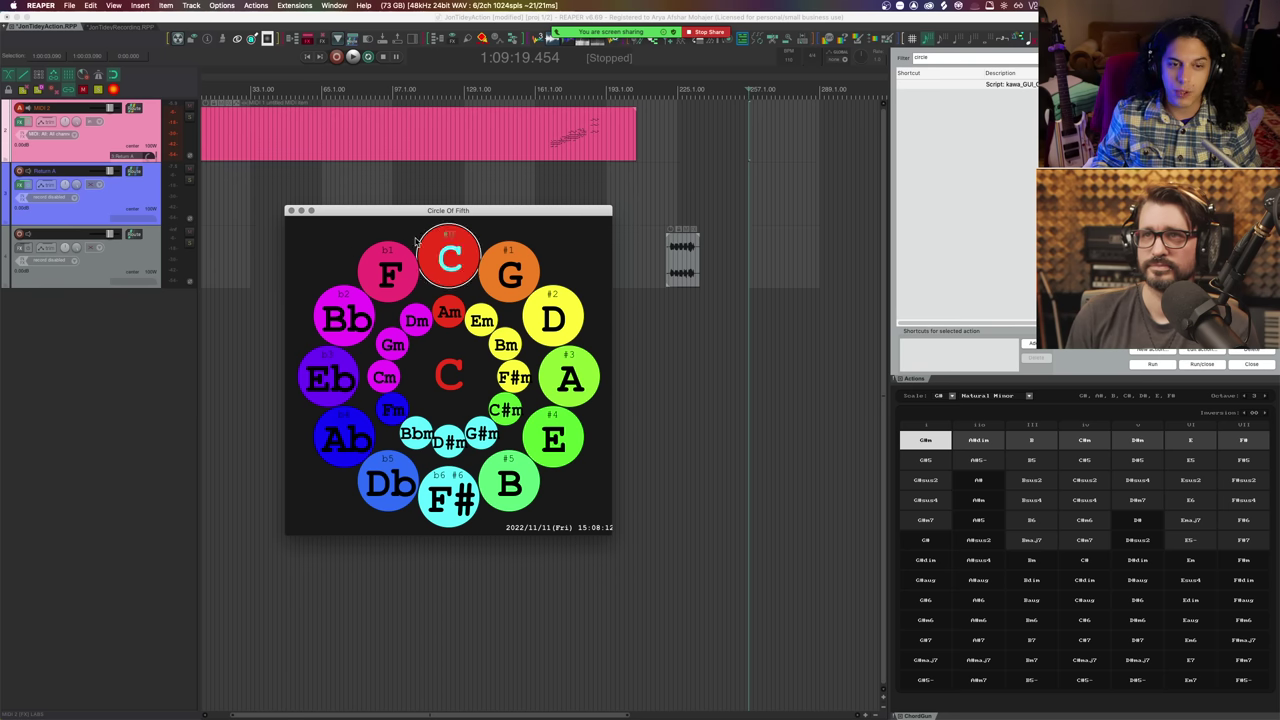
left_click(388, 278)
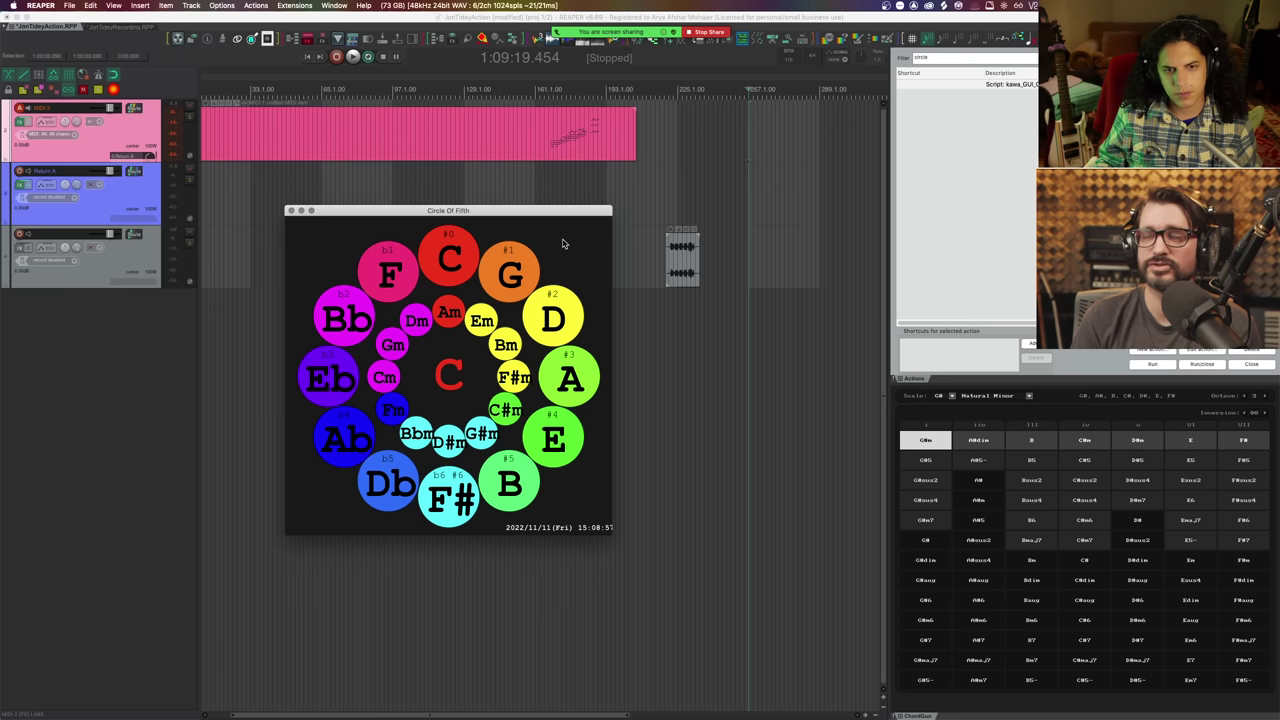
- Cycle the circle back to rainbow colours and mark the C key
left_click(513, 271)
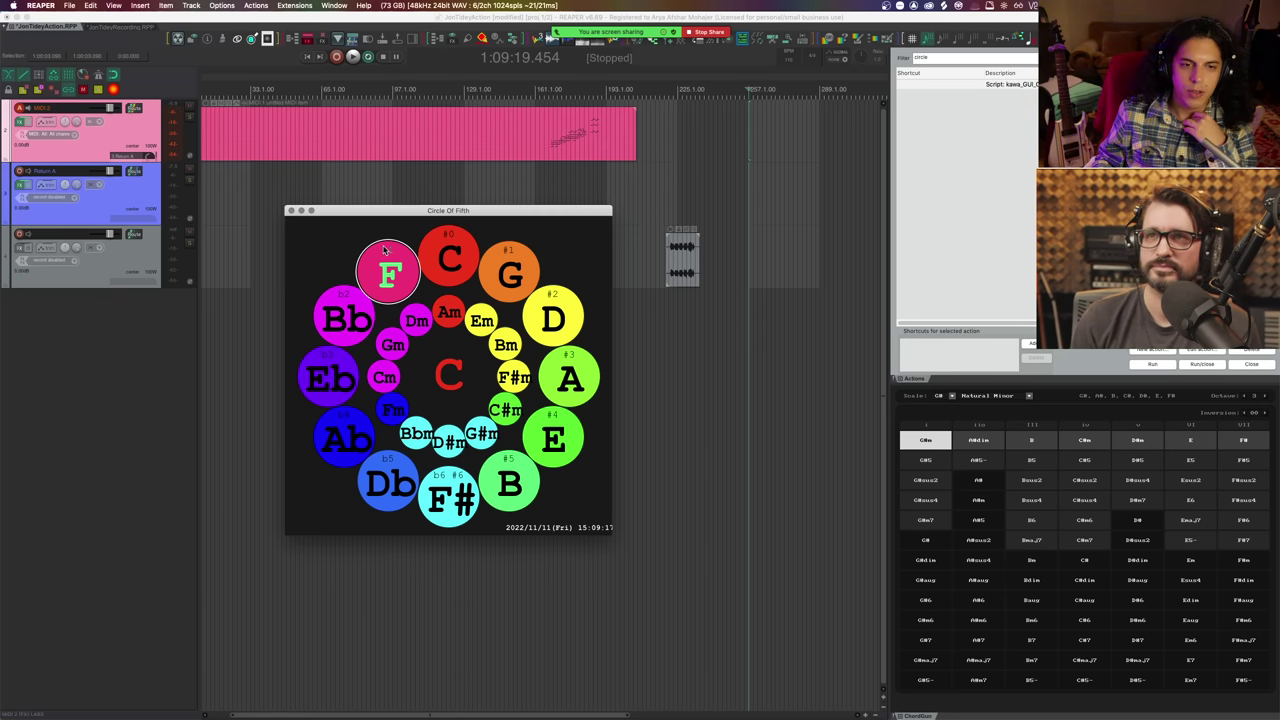
left_click(445, 240)
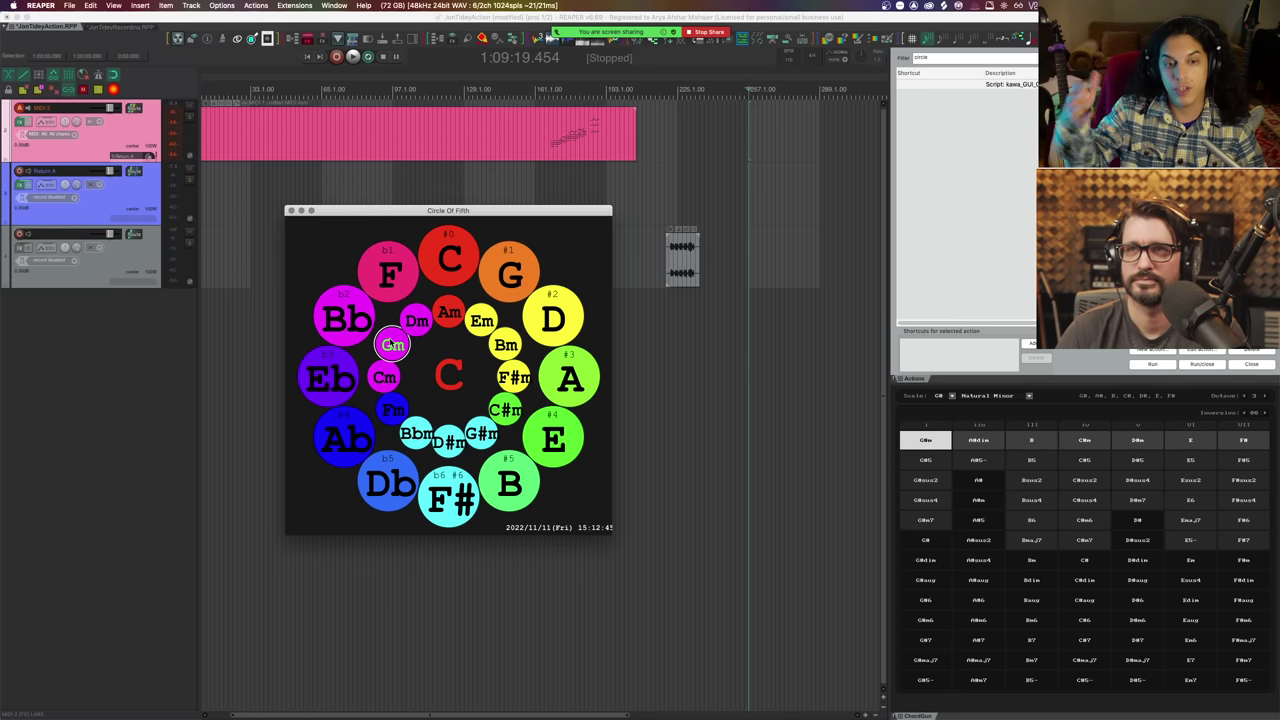
- Replace the Actions list filter text with 'impl'
double_click(960, 60)
type("impl")
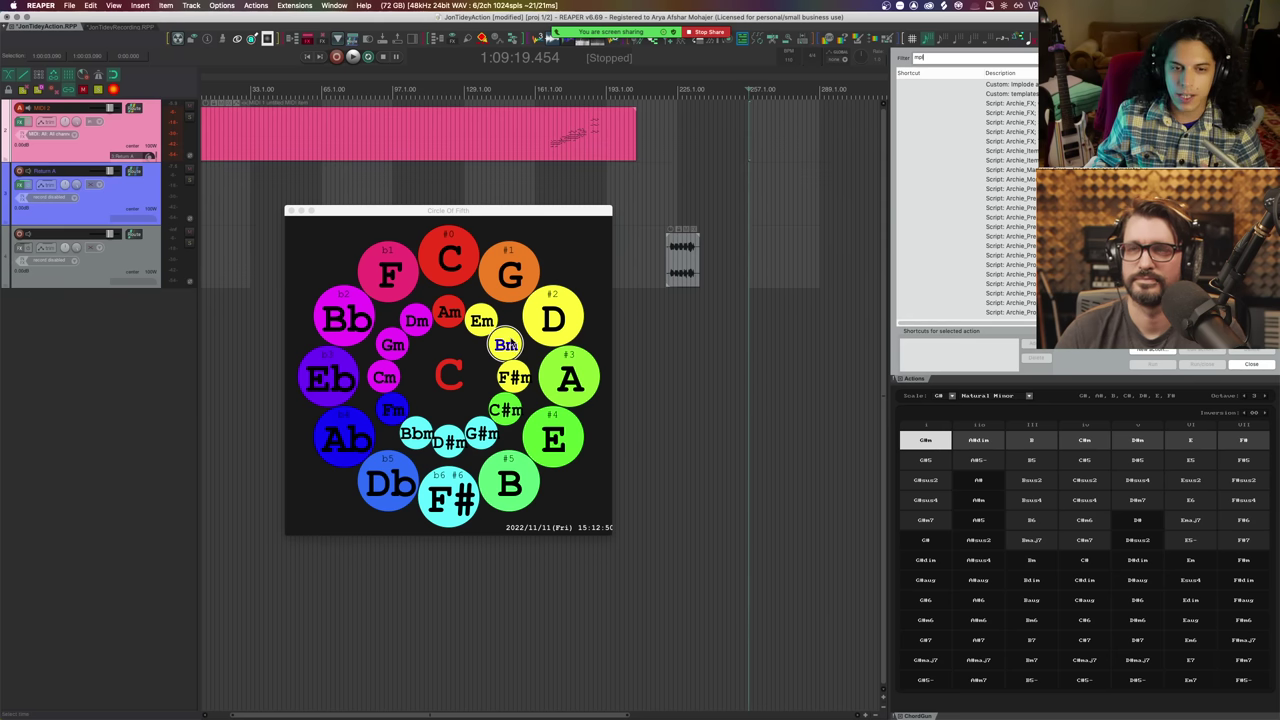